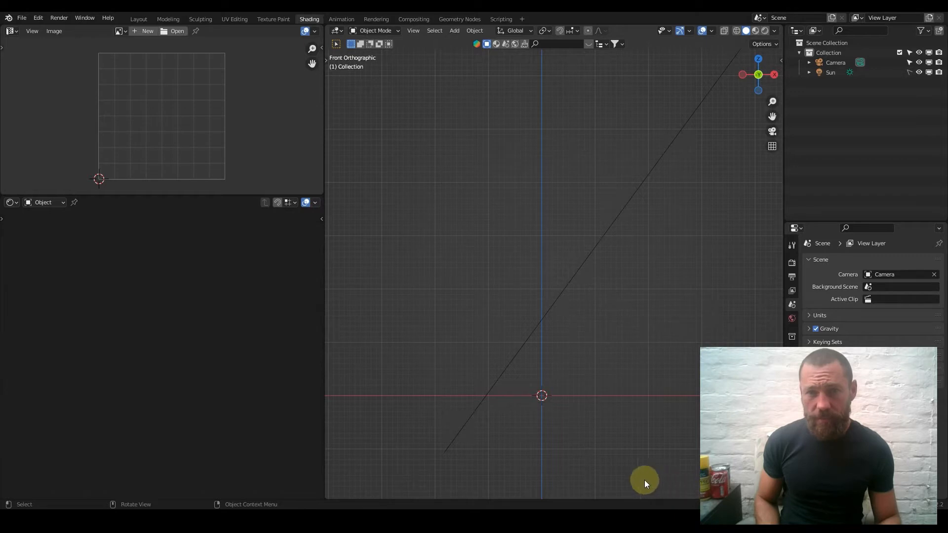
Look at the ChessBoard render in the ABCChiefChess folder and return to the Blender scene.
left_click(389, 518)
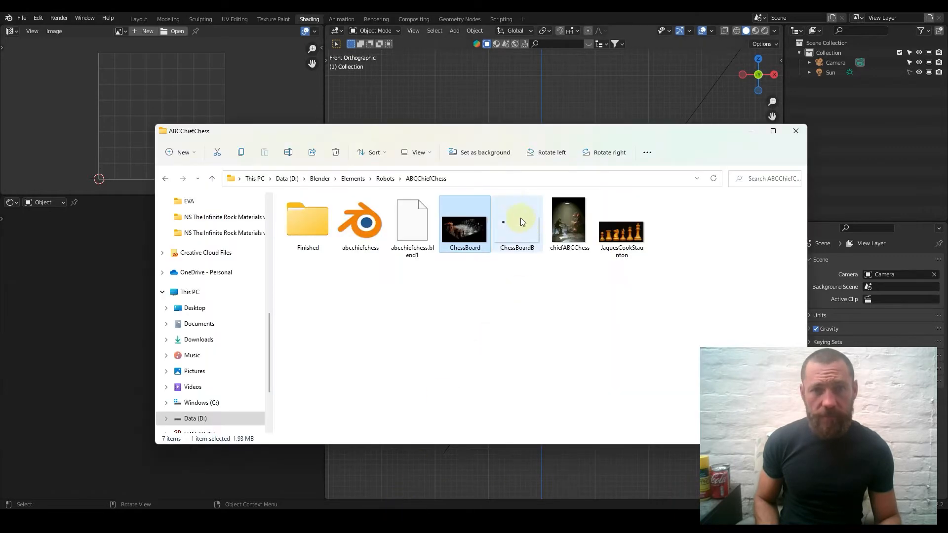
double_click(451, 227)
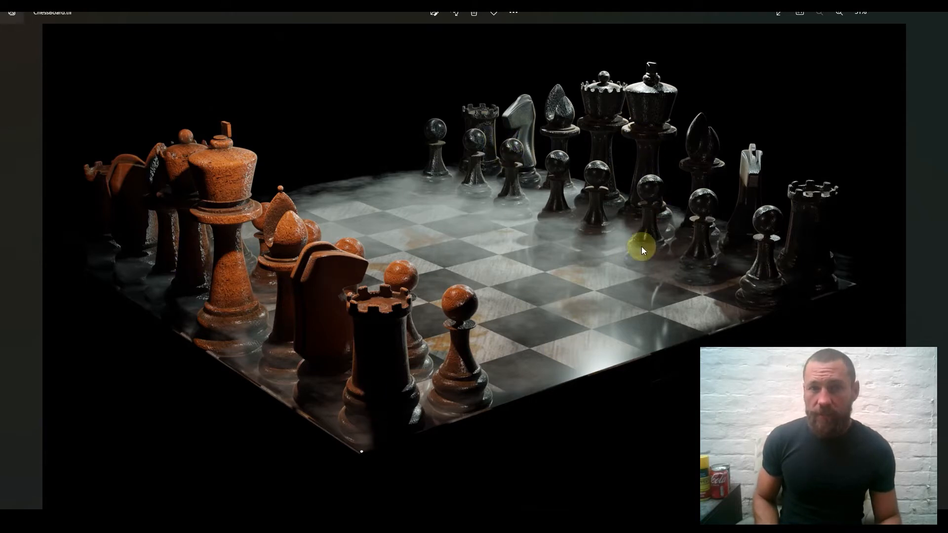
left_click(935, 14)
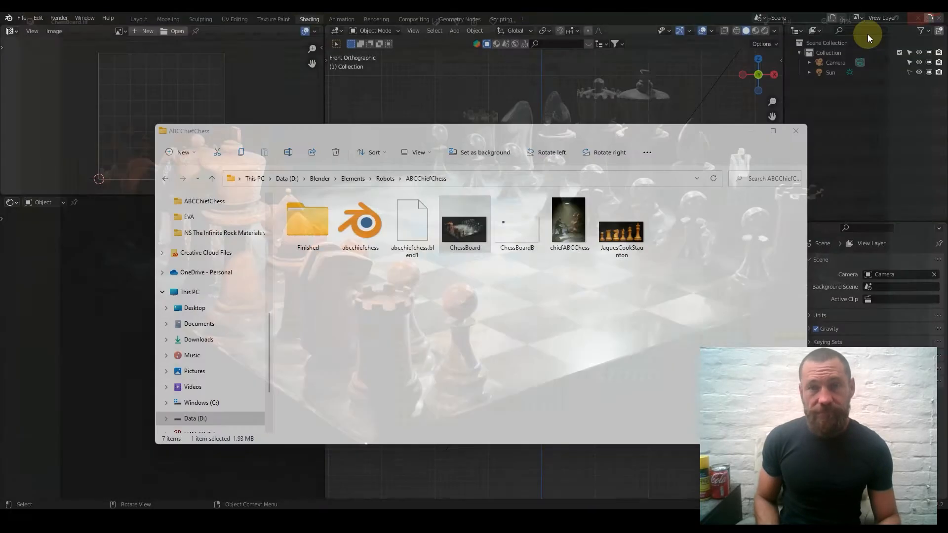
left_click(528, 26)
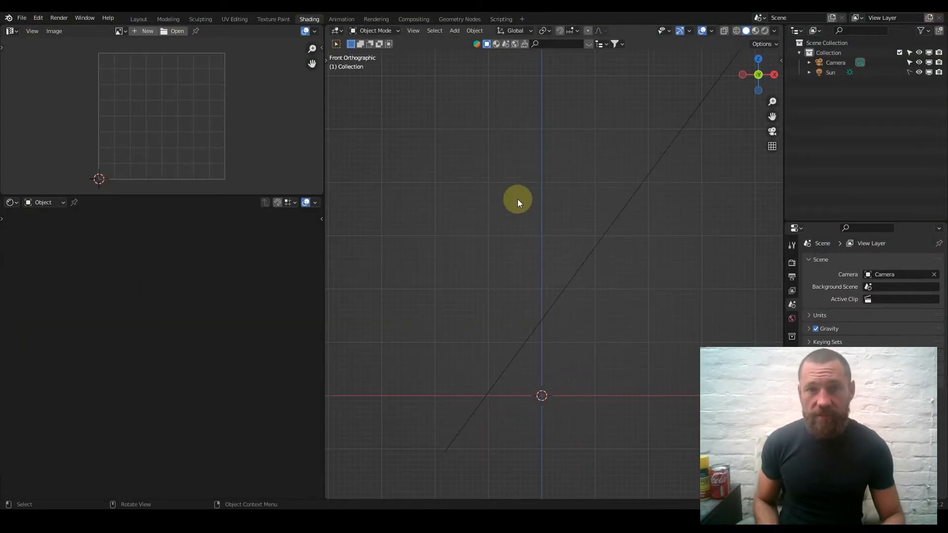
Import JaquesCookStaunton.jpg from the ABCChiefChess folder into the scene as an image plane.
key("q")
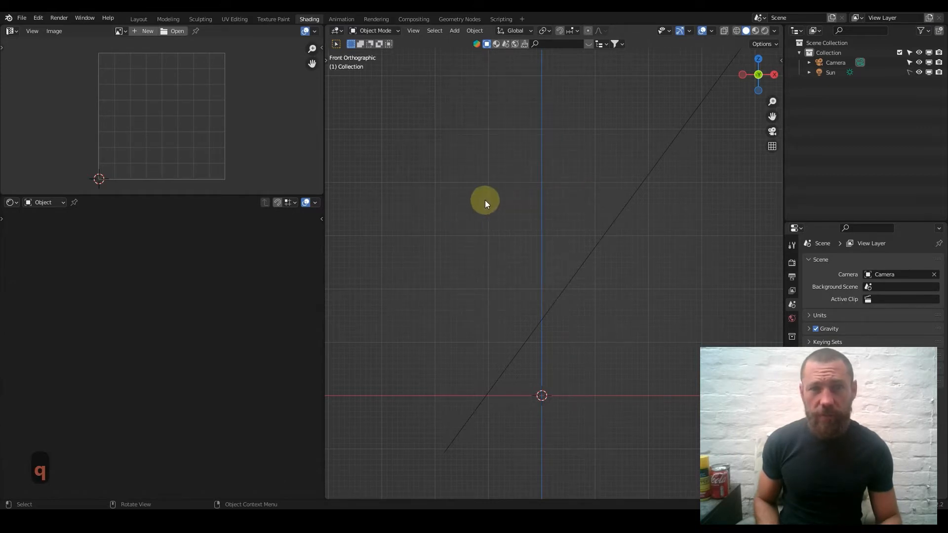
key("q")
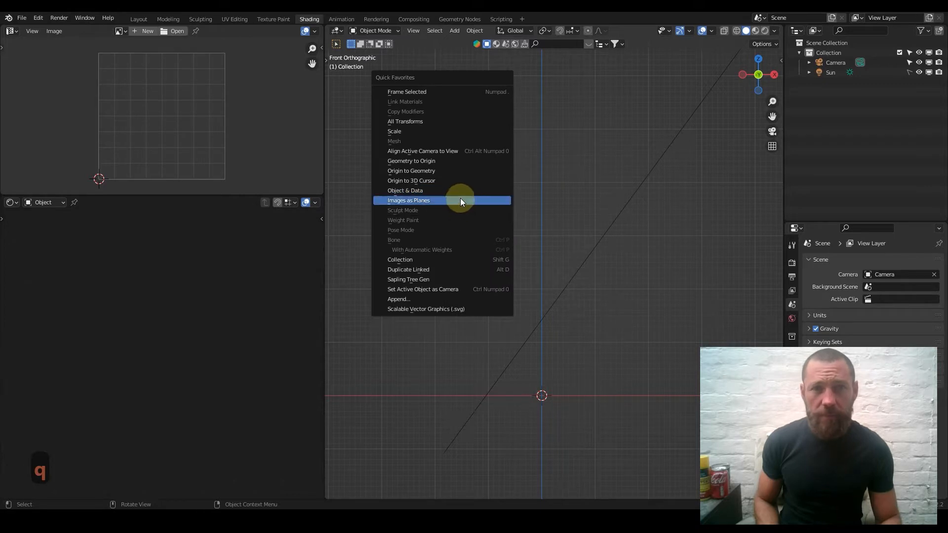
left_click(463, 200)
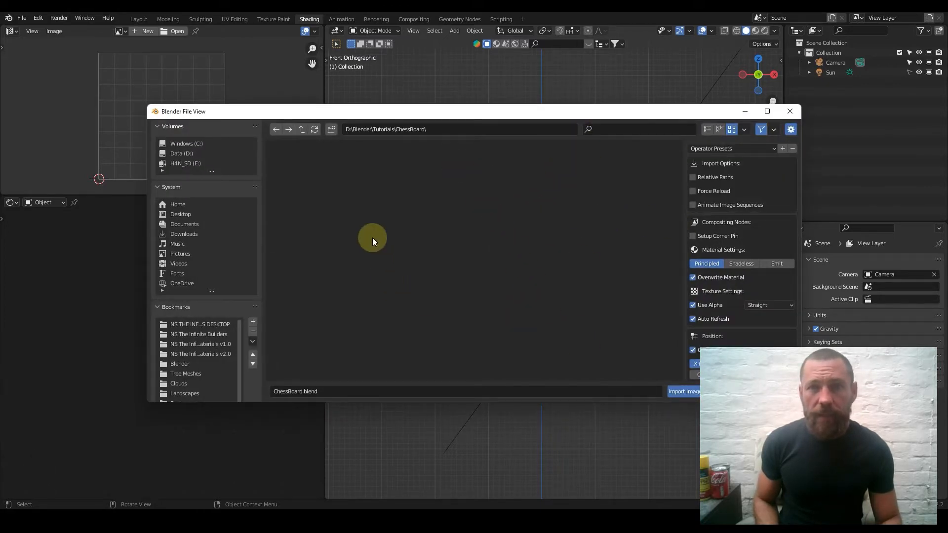
left_click(302, 130)
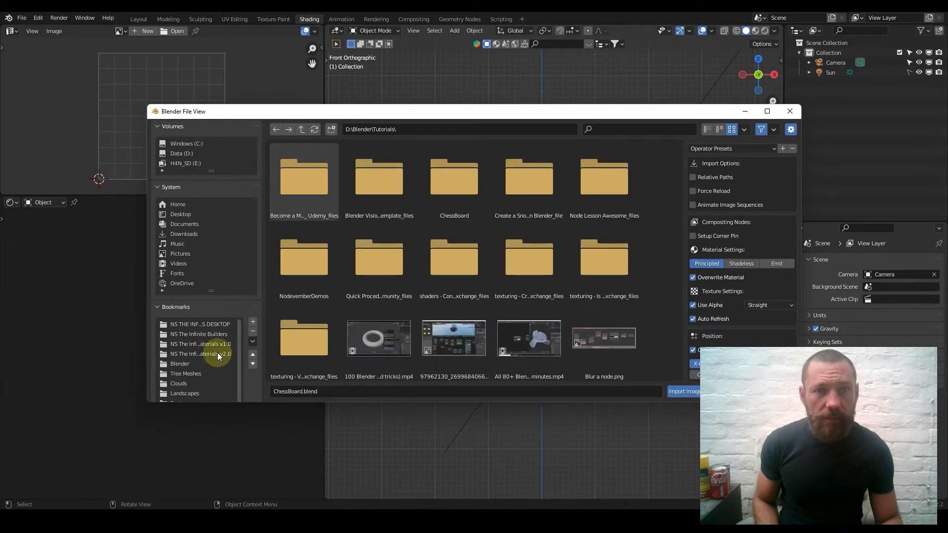
scroll(203, 357, "down", 16)
left_click(194, 296)
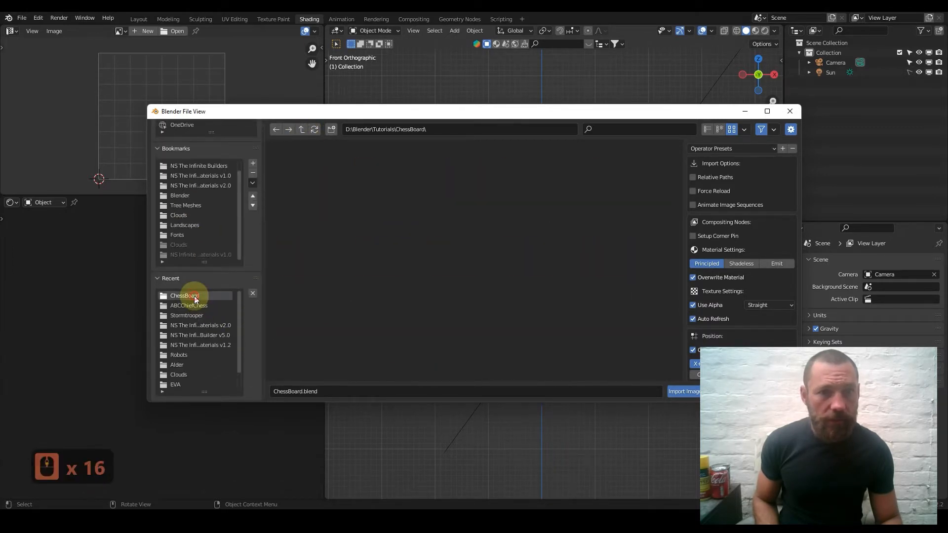
left_click(197, 305)
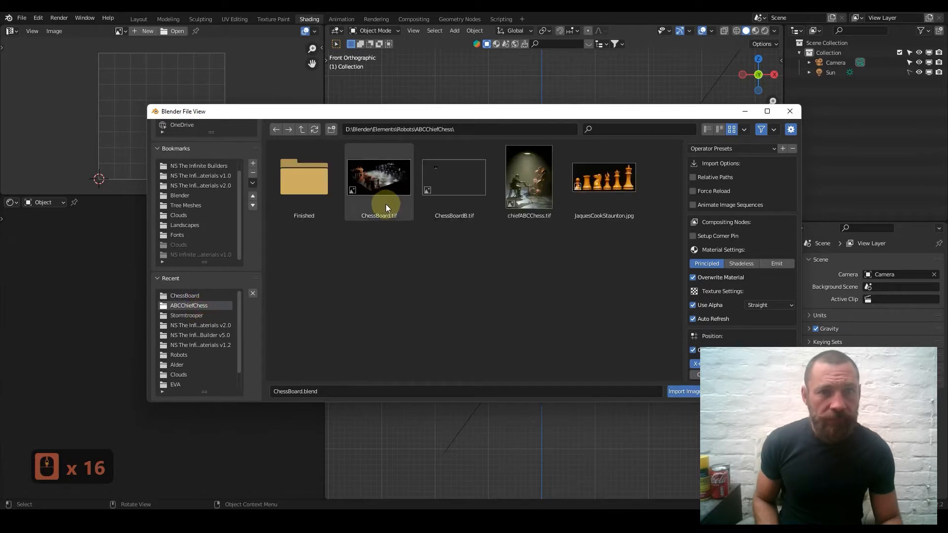
double_click(599, 183)
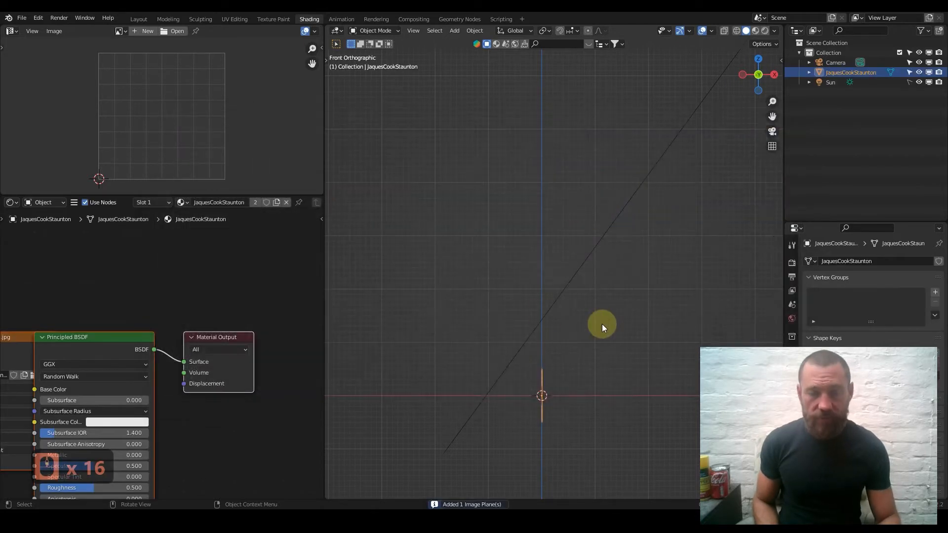
Rotate the chess-piece image plane 90° about Z and move it up above the world origin.
key("s")
key("r")
key("z")
key("9")
key("0")
key("Return")
key("g")
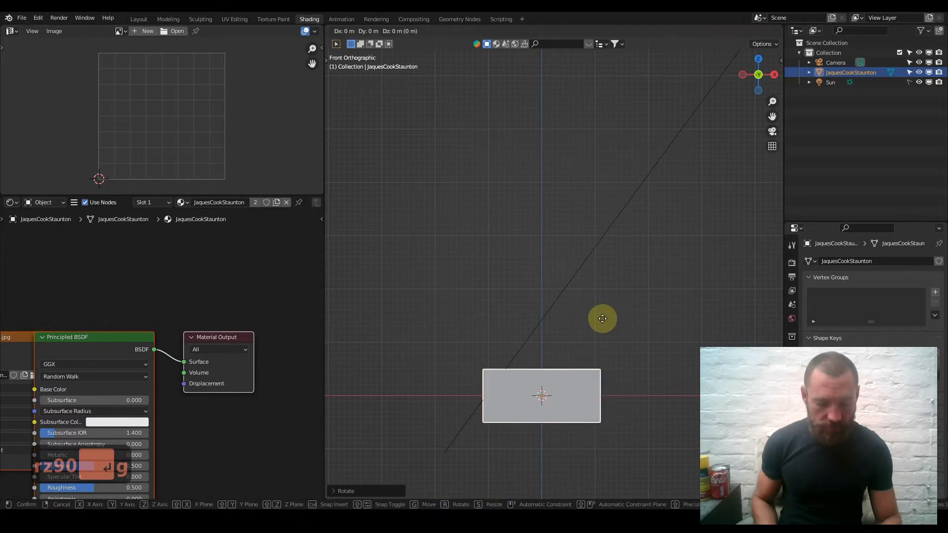
left_click(596, 202)
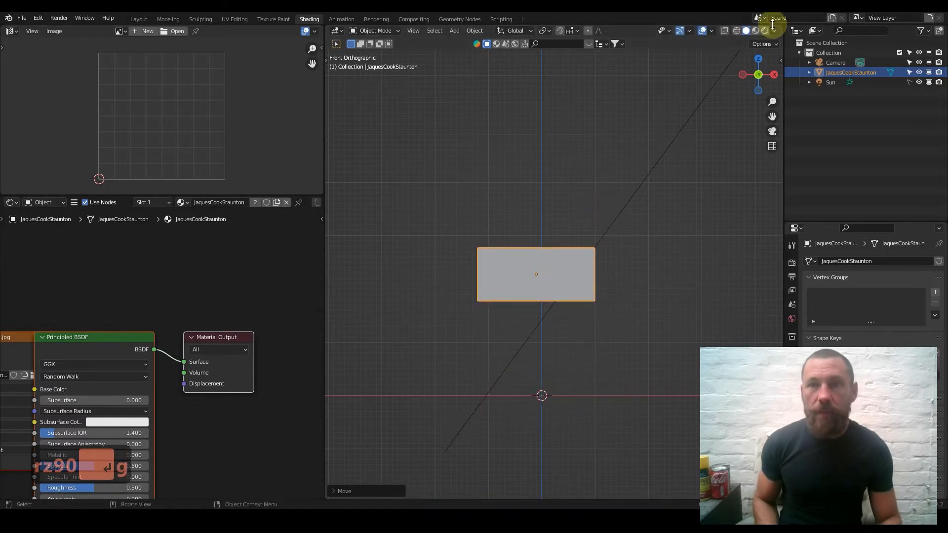
Set the solid viewport shading to MatCap lighting with Texture colour so the reference picture is displayed.
scroll(587, 244, "up", 5)
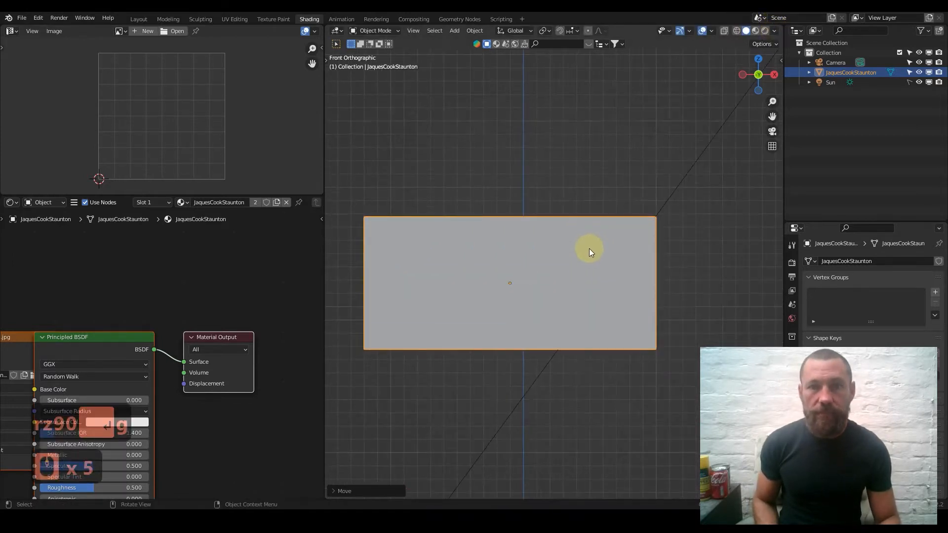
middle_click_drag(511, 247, 545, 219, "shift")
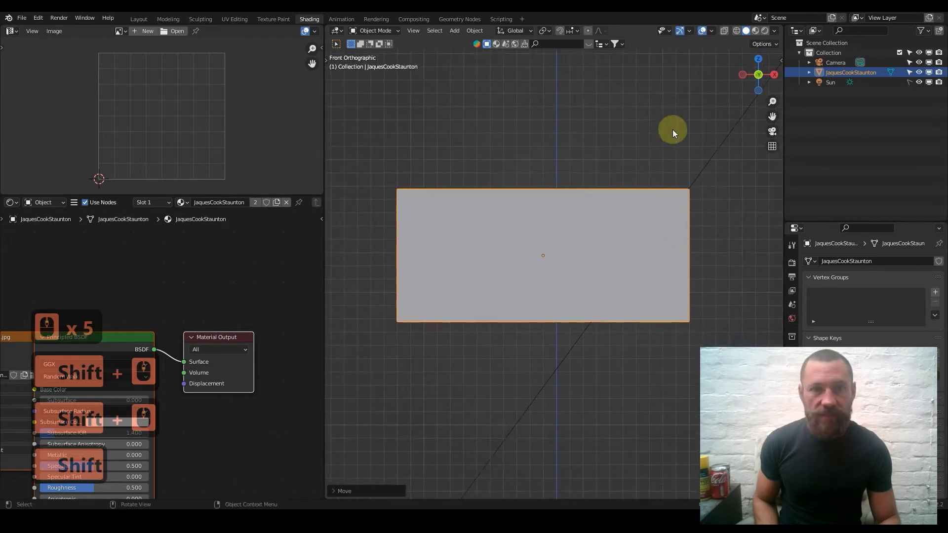
left_click(774, 31)
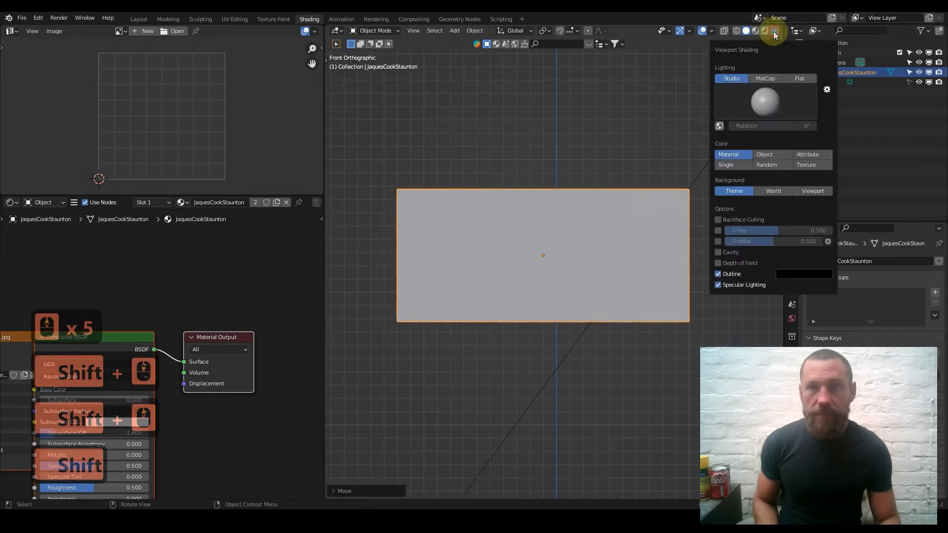
left_click(772, 80)
left_click(813, 156)
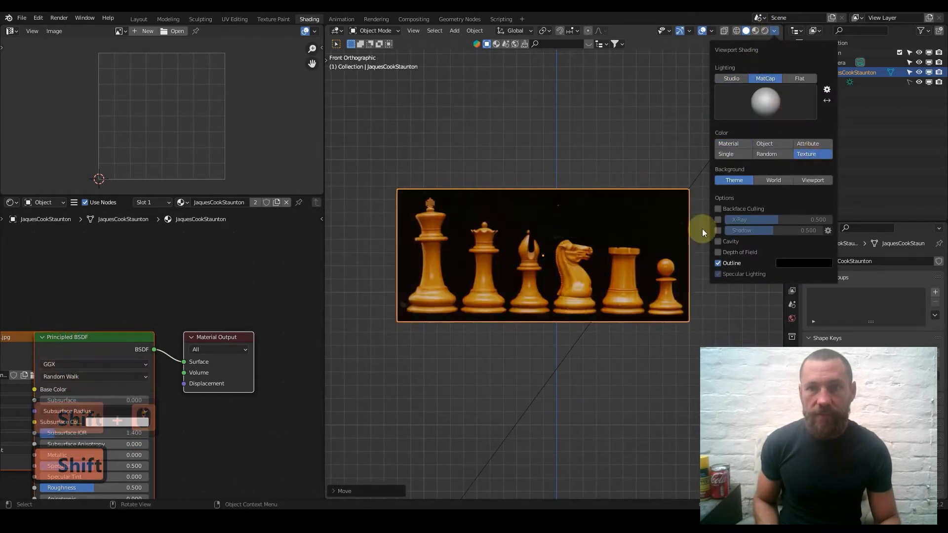
Move the chess-piece reference plane higher above the origin to leave working space beneath it.
key("g")
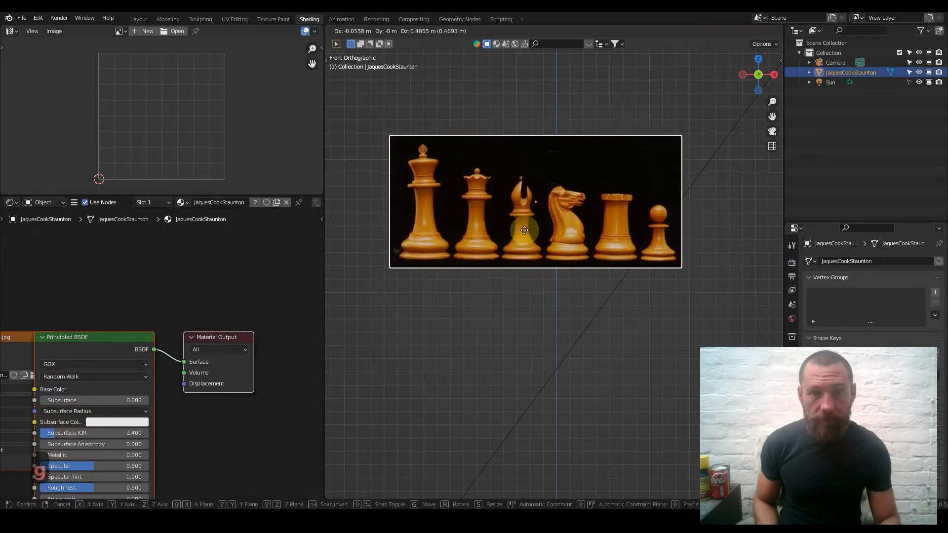
left_click(535, 284)
scroll(537, 303, "up", 2)
mouse_move(537, 303)
middle_mouse_down("shift")
mouse_move(547, 271)
mouse_move(555, 297)
middle_mouse_up("shift")
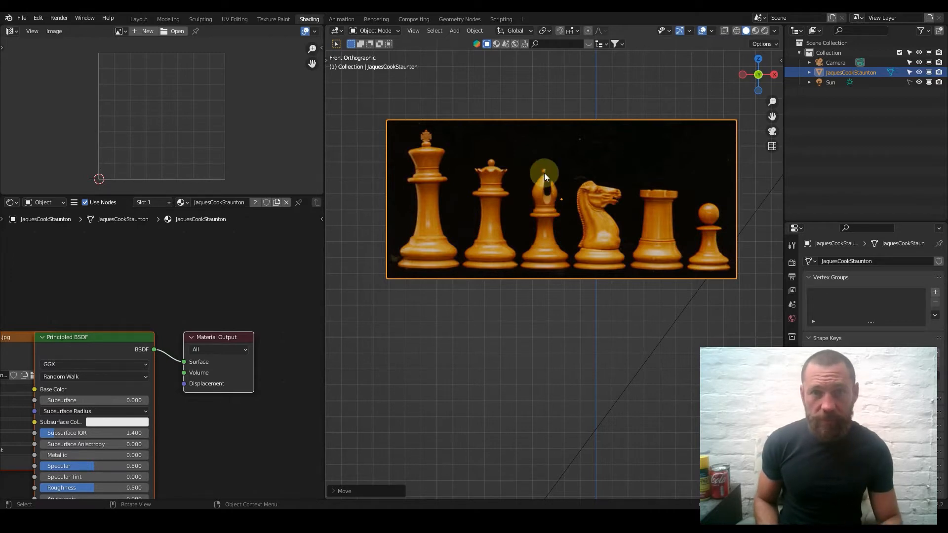
scroll(552, 225, "down", 2)
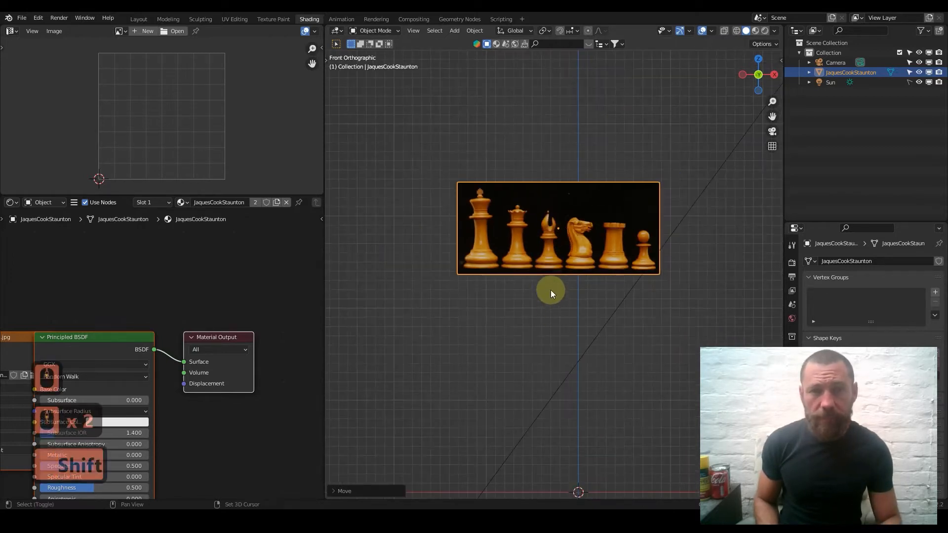
scroll(564, 339, "down", 1)
middle_click_drag(562, 338, 590, 330, "shift")
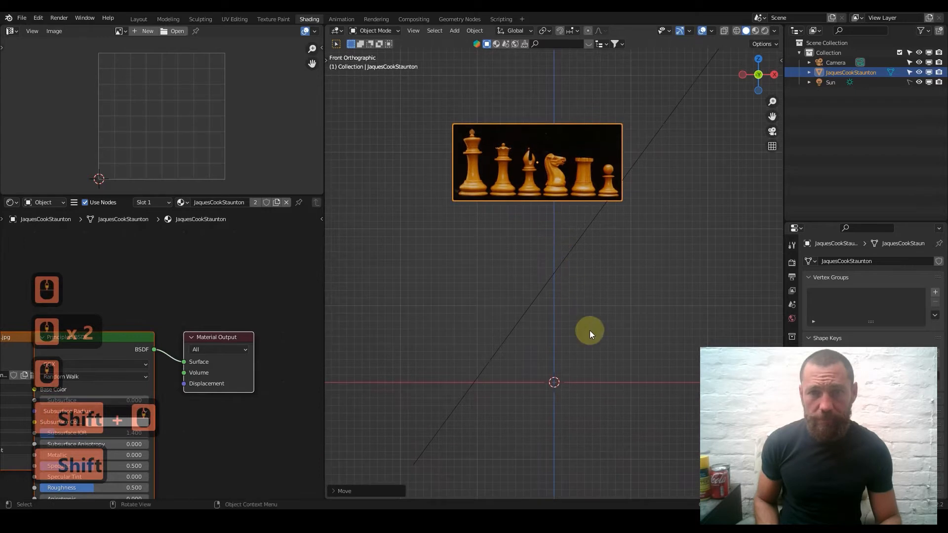
Add a cube at the origin and flatten it along Z into a thin slab for the board.
key("a")
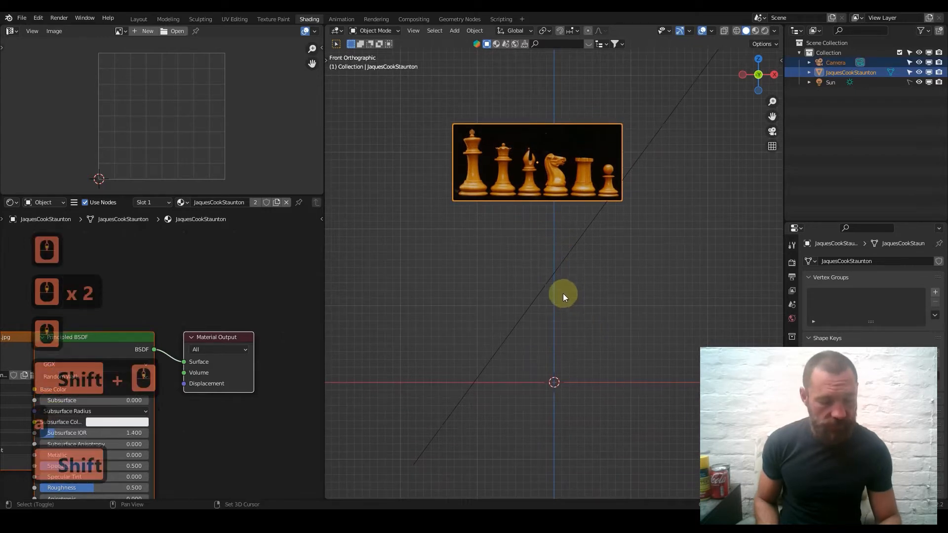
key("shift+a")
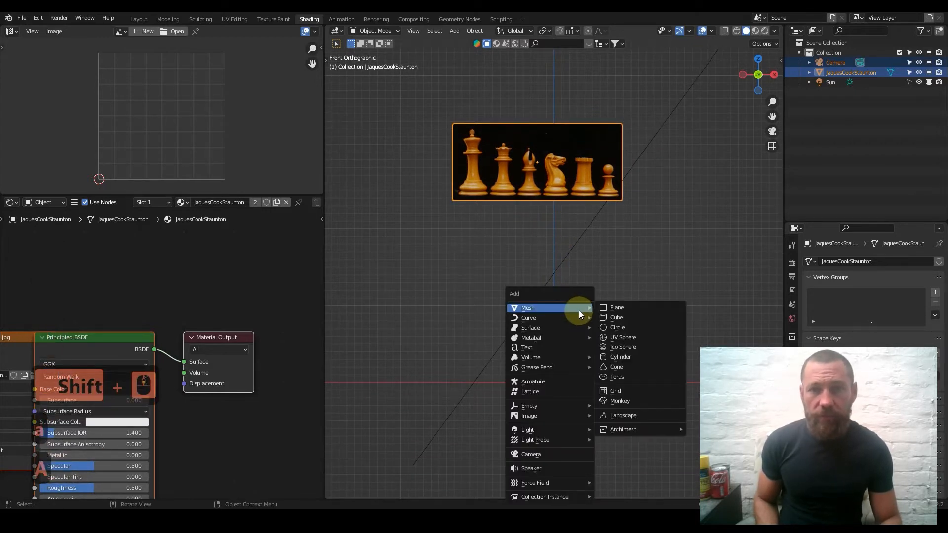
left_click(631, 319)
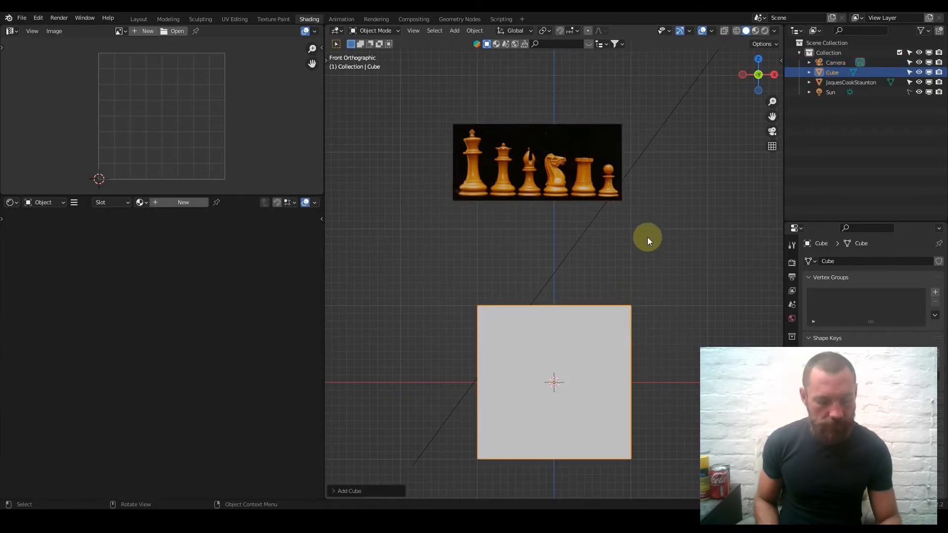
key("s")
key("z")
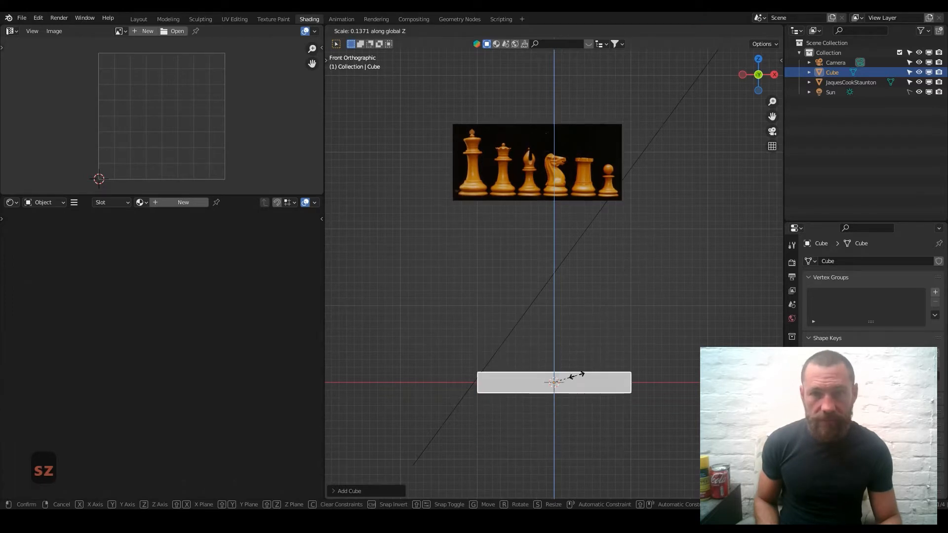
left_click(570, 382)
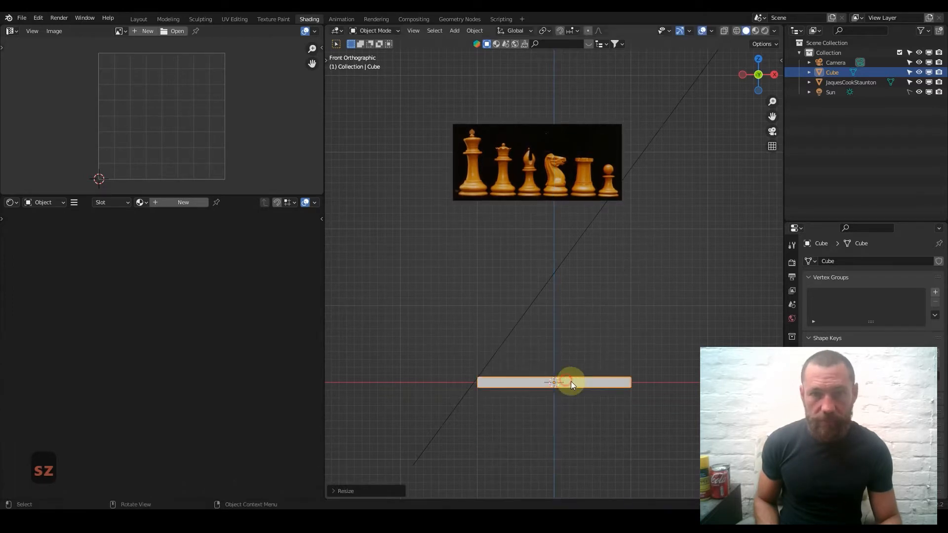
Scale the slab up uniformly until it is much wider than the reference plane.
scroll(647, 360, "up", 1)
right_click(649, 371)
scroll(676, 309, "down", 2)
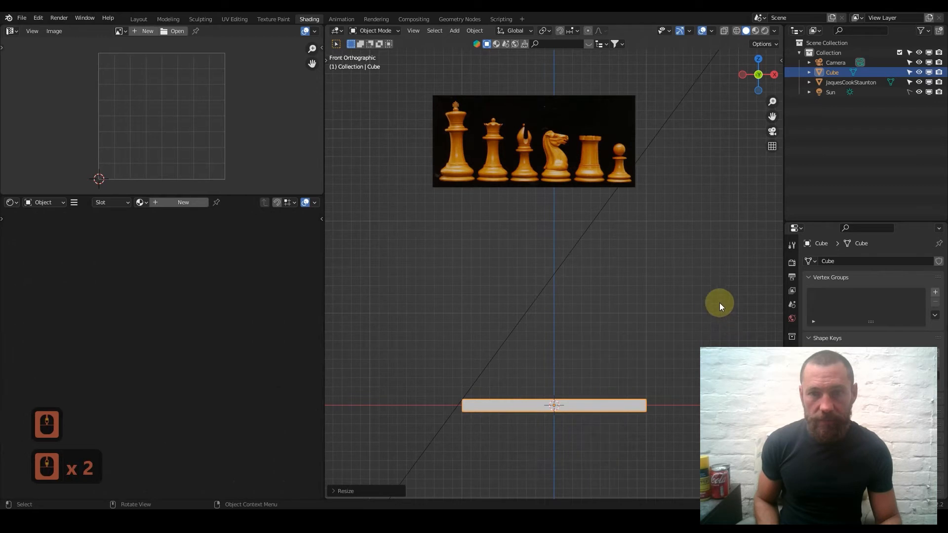
scroll(691, 296, "down", 3)
middle_click_drag(656, 291, 643, 331)
key("s")
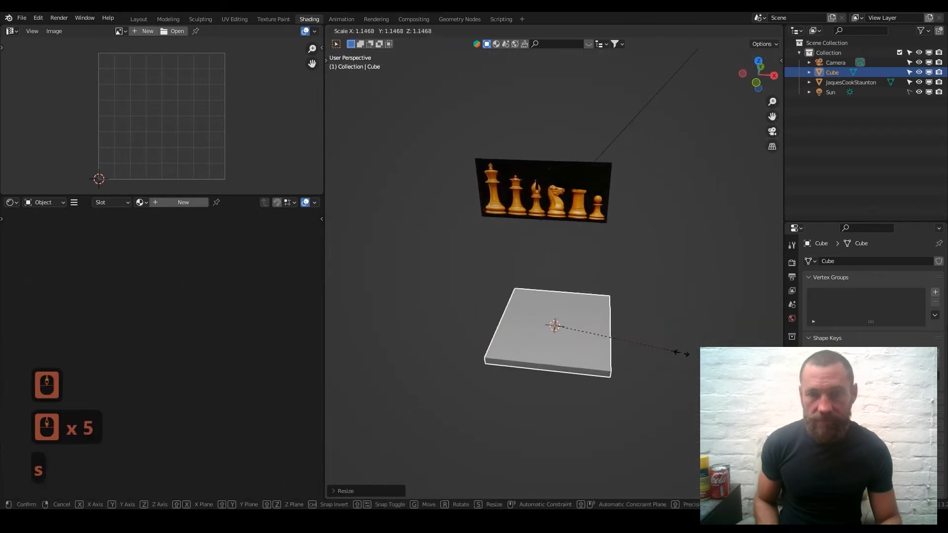
left_click(391, 389)
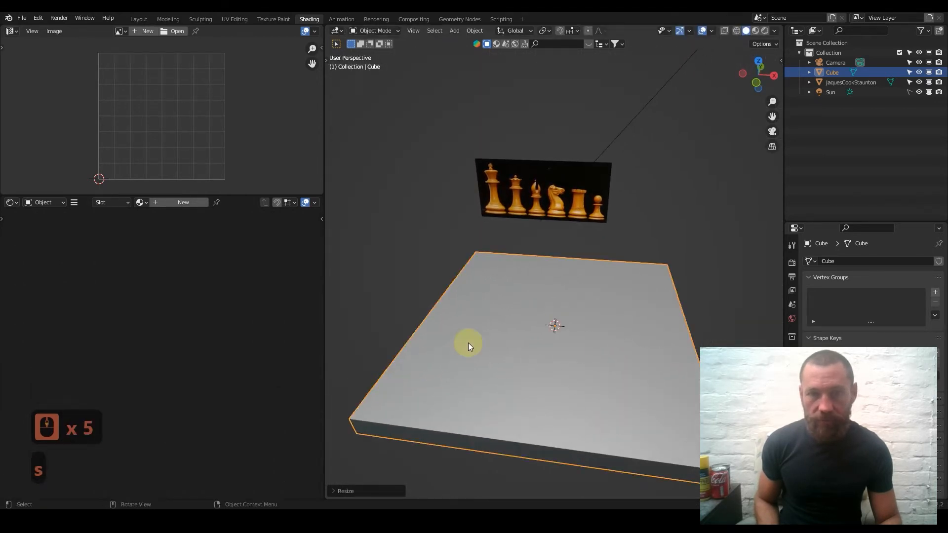
Reduce the board slab's thickness slightly along Z.
middle_click_drag(498, 336, 588, 269)
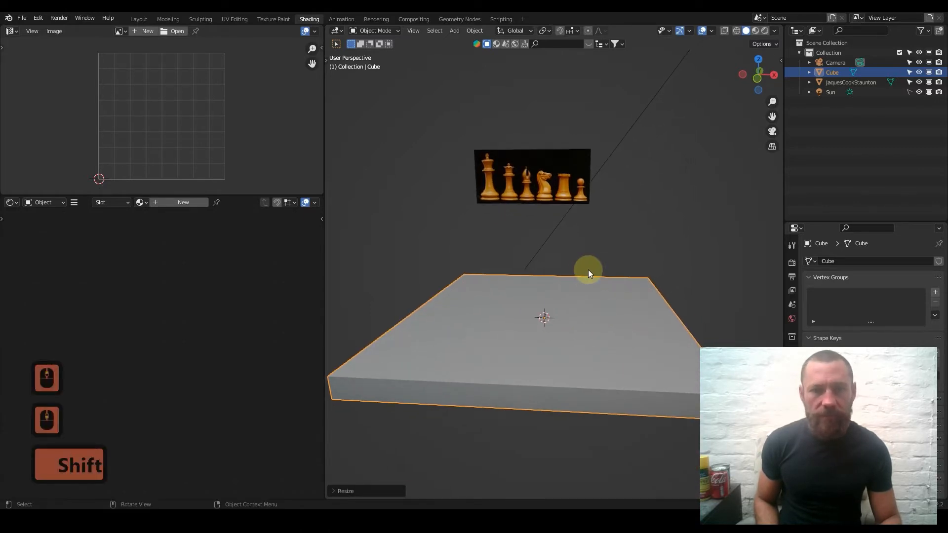
key("s")
key("z")
left_click(580, 268)
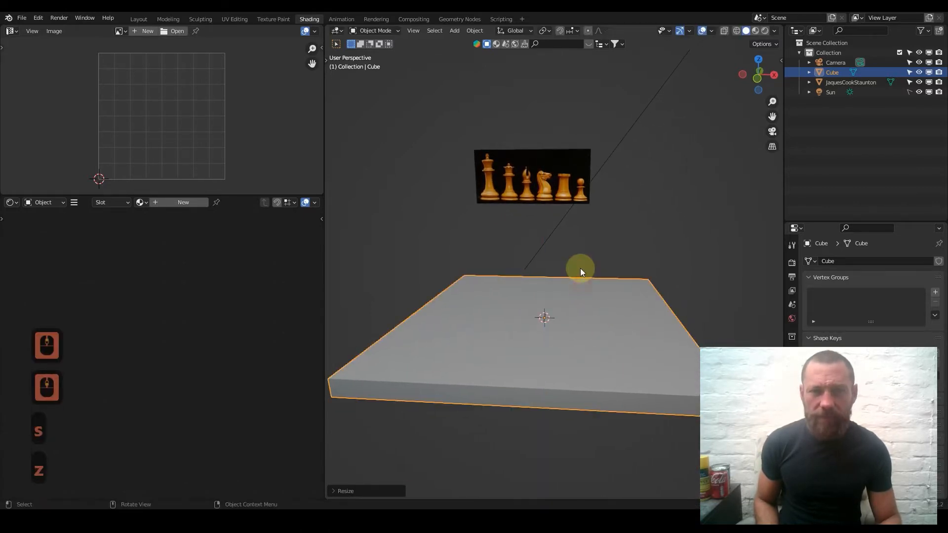
Apply the board slab's object transform and create a new material for it.
middle_click_drag(578, 319, 585, 346)
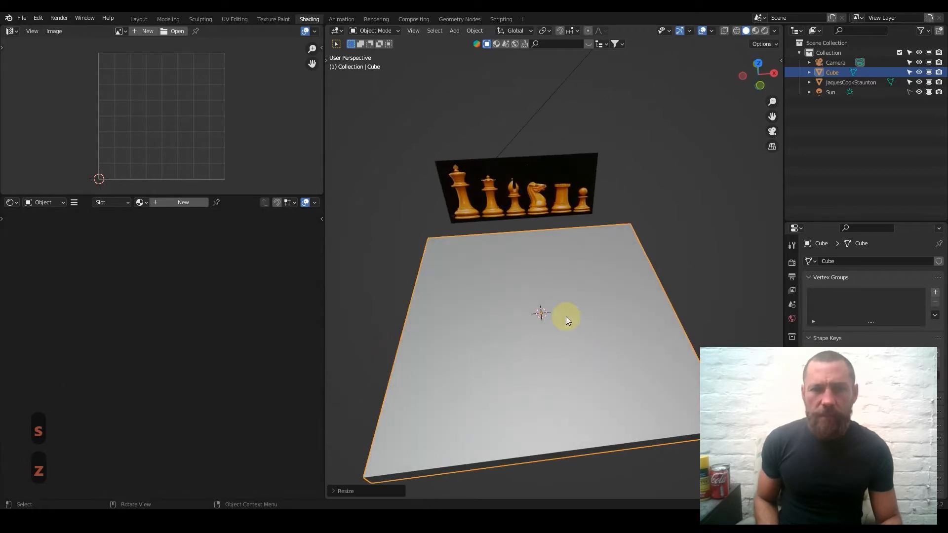
key("q")
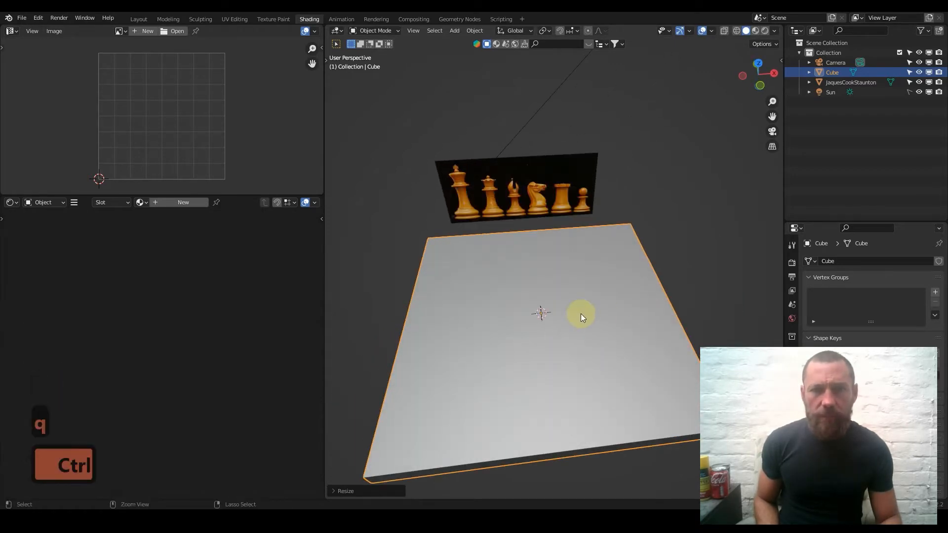
key("ctrl+a")
left_click(540, 333)
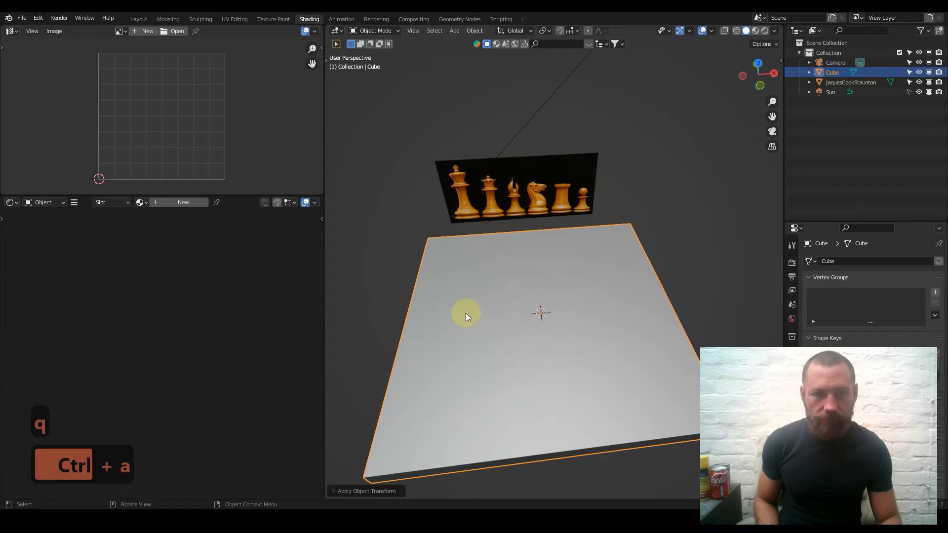
left_click(181, 200)
scroll(195, 293, "down", 6)
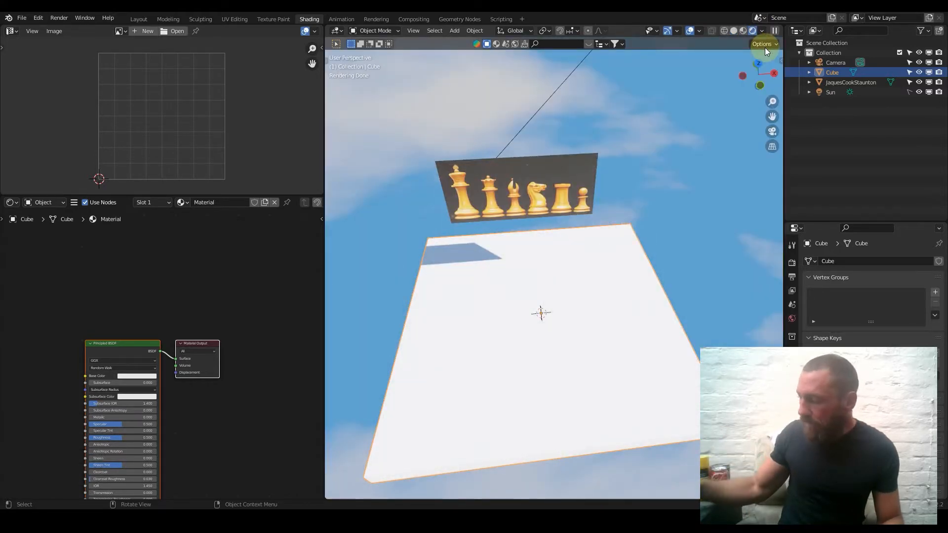
UV-map all faces of the board slab with a Cube Projection.
middle_click_drag(573, 271, 573, 212)
middle_click_drag(560, 291, 557, 225)
scroll(554, 218, "down", 2)
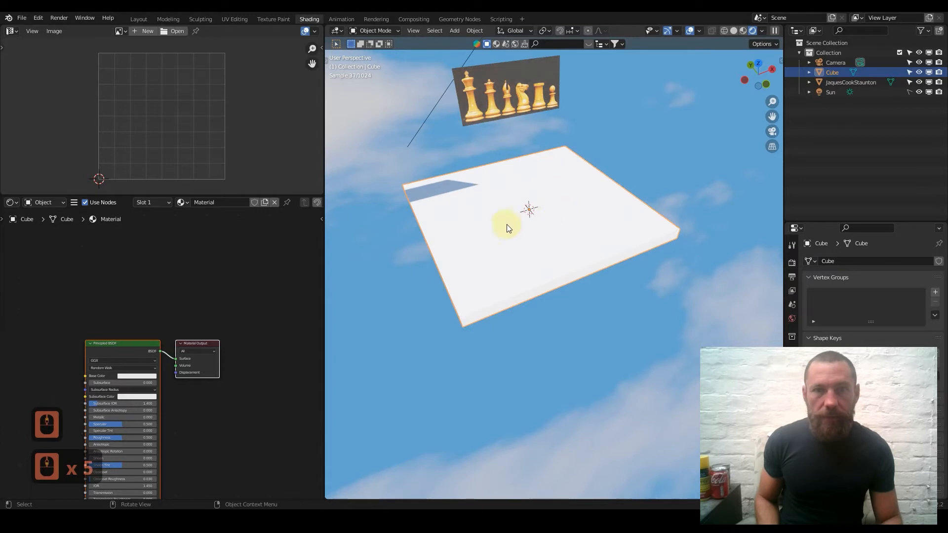
middle_click_drag(142, 302, 219, 269)
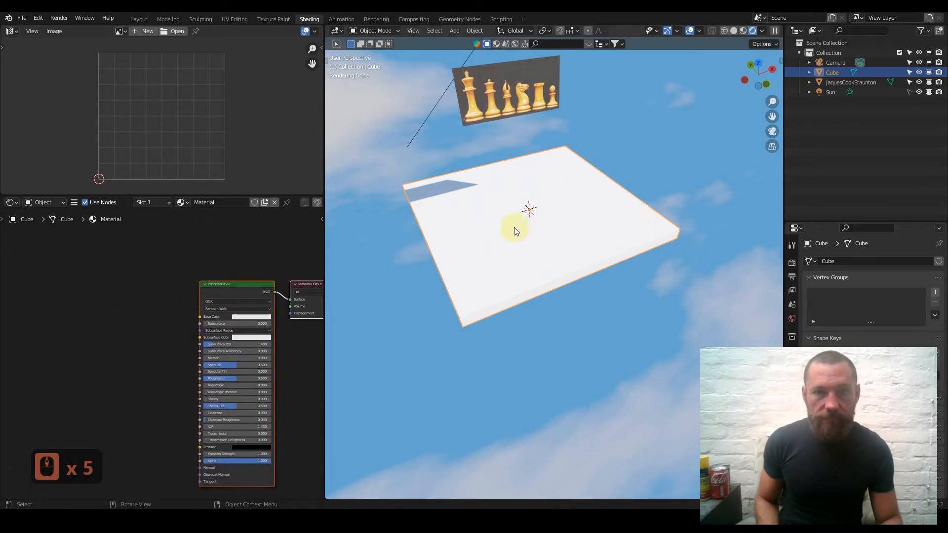
key("Tab")
key("a")
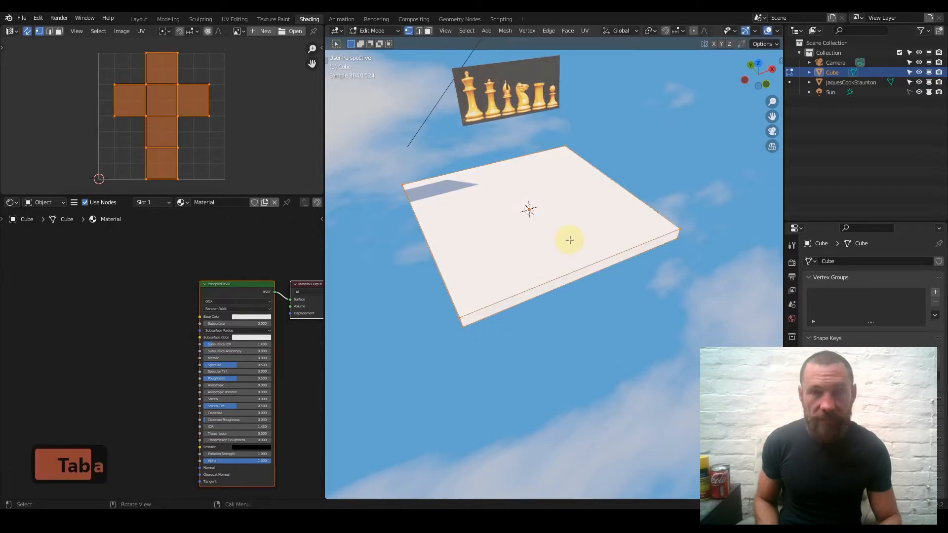
key("u")
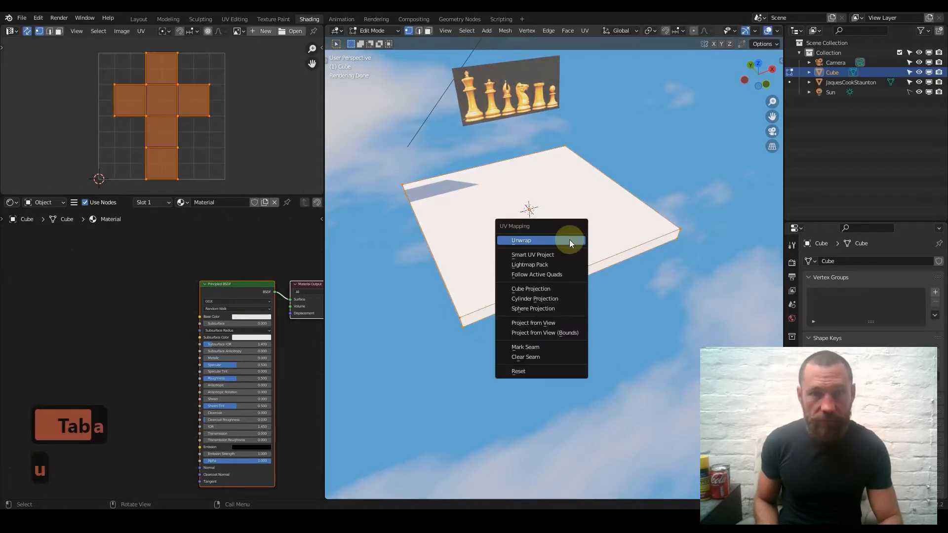
left_click(561, 287)
key("Tab")
Add a Checker Texture node to the board material and connect its Color output to the Principled BSDF's Base Color.
left_click(132, 280)
key("shift+a")
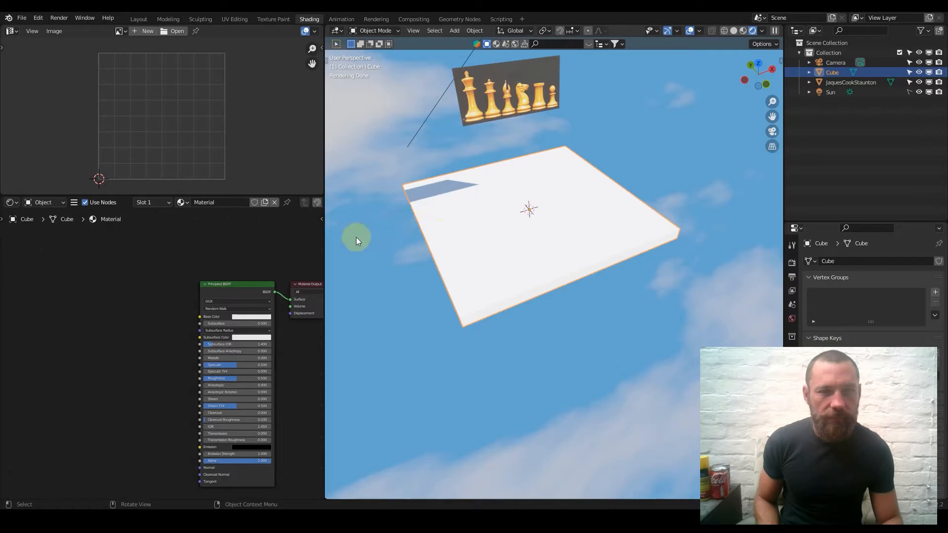
key("shift+a")
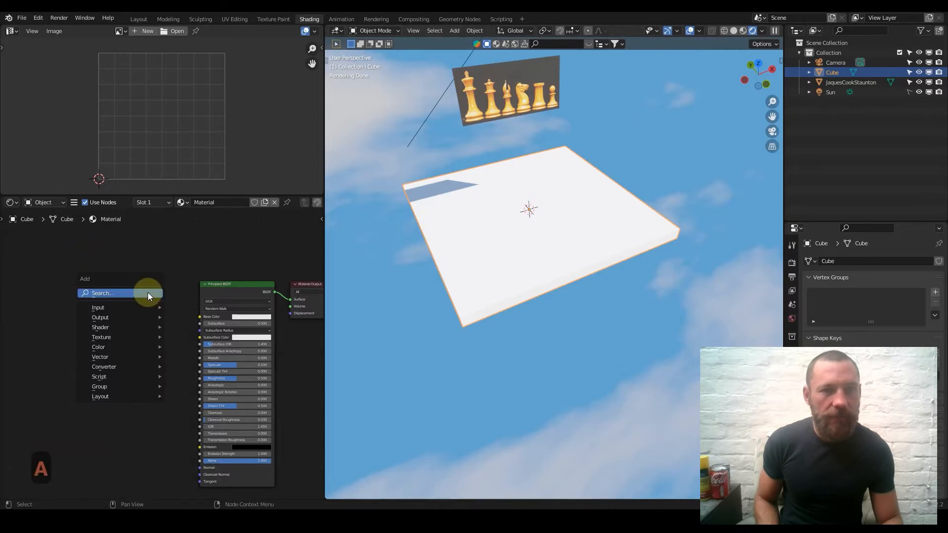
mouse_move(144, 307)
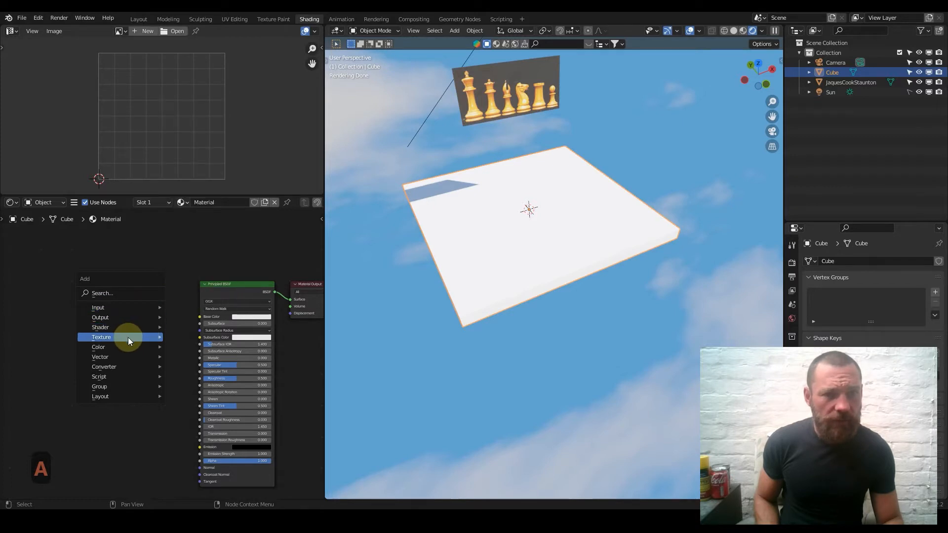
mouse_move(129, 337)
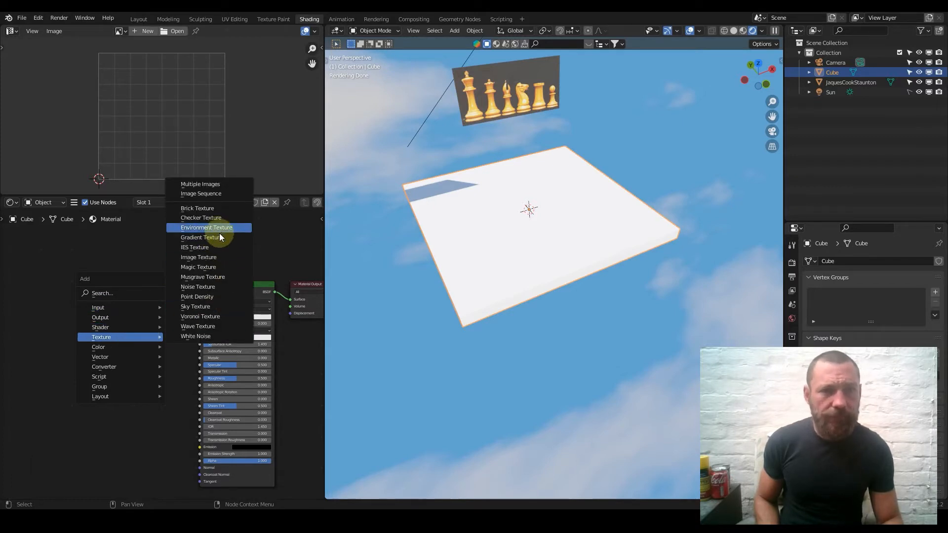
left_click(217, 217)
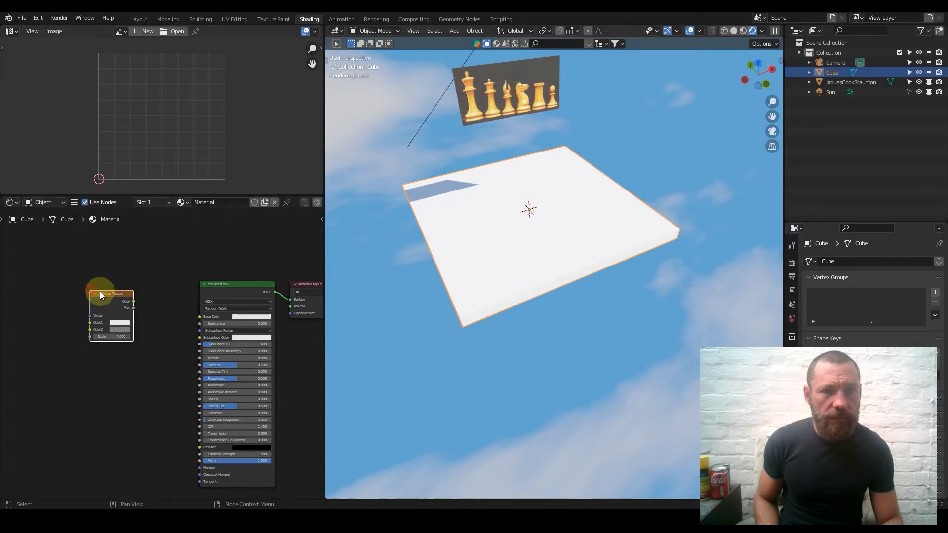
left_click_drag(133, 301, 200, 317)
Set the Checker Texture's scale to 7.
middle_click_drag(543, 249, 471, 307)
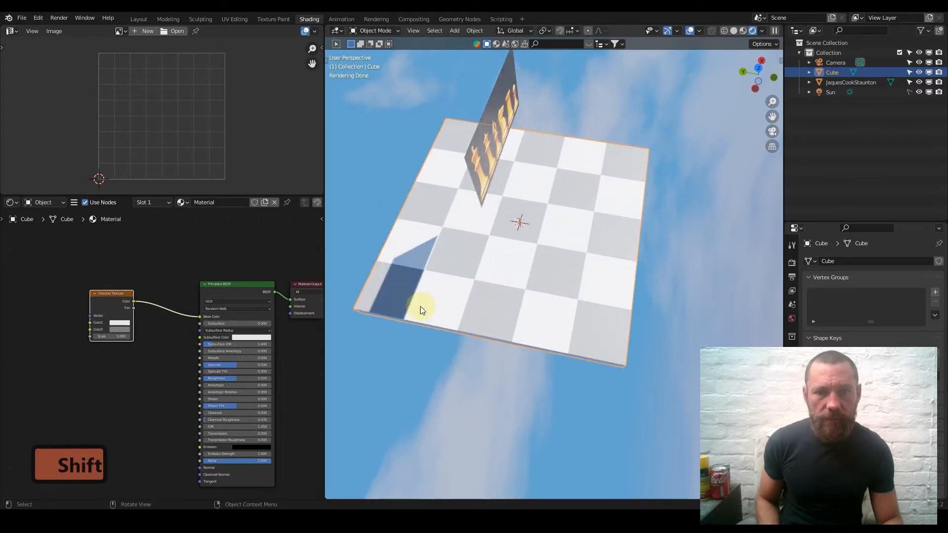
scroll(159, 364, "up", 9)
left_click(151, 324)
type("7")
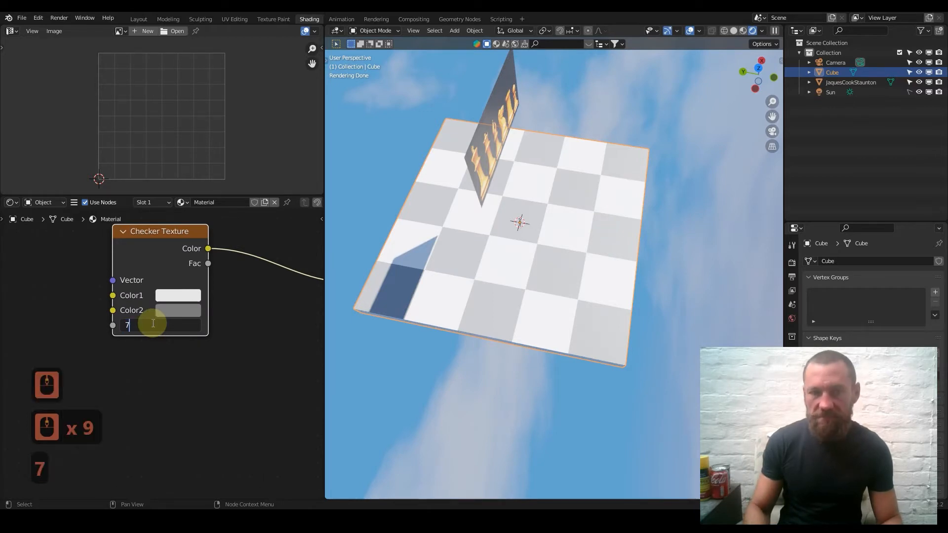
key("Return")
Set the Checker Texture's scale to 8 and inspect the board from a closer angle.
left_click(151, 323)
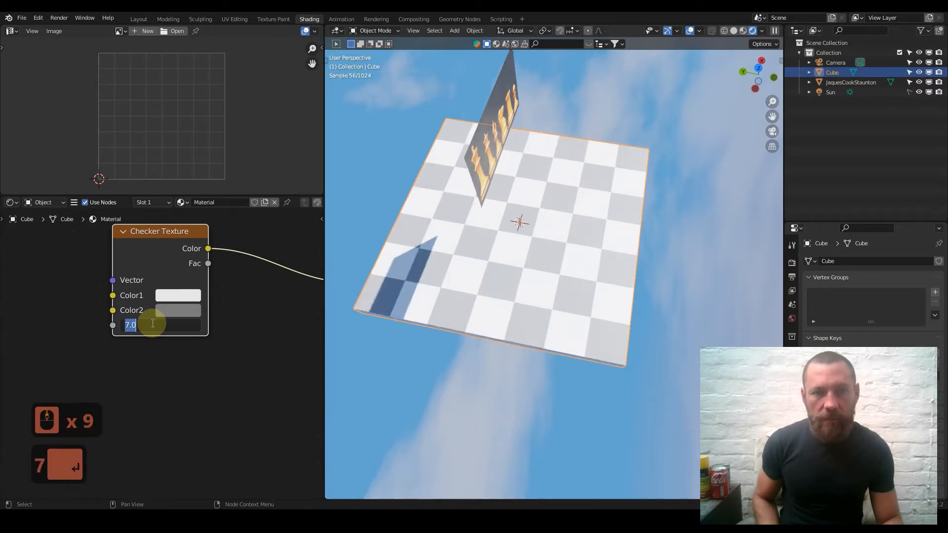
type("8")
key("Return")
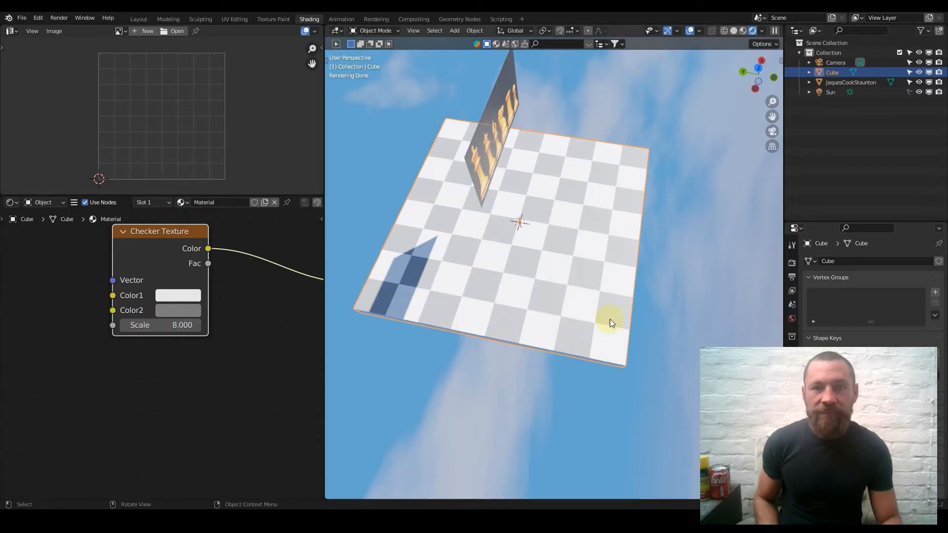
middle_click_drag(605, 306, 572, 300)
scroll(631, 291, "up", 3)
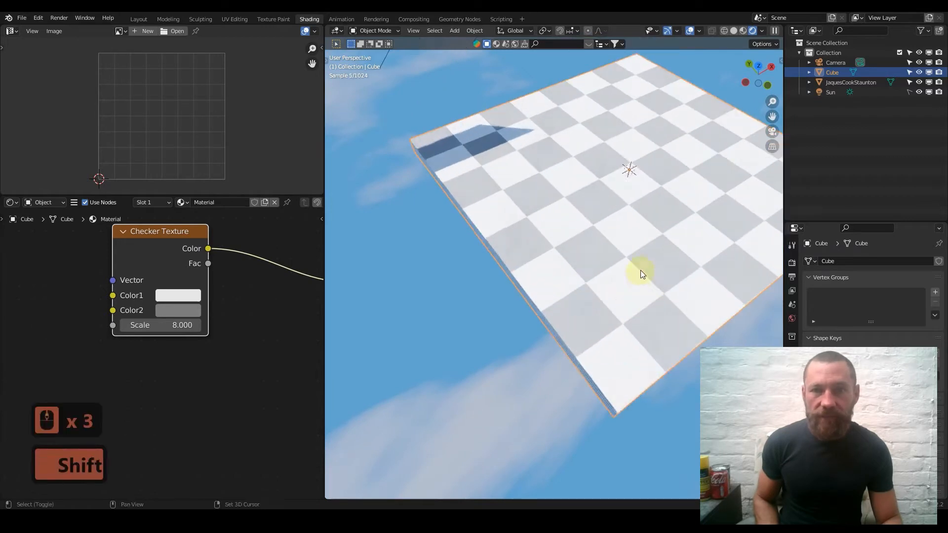
scroll(233, 313, "down", 9)
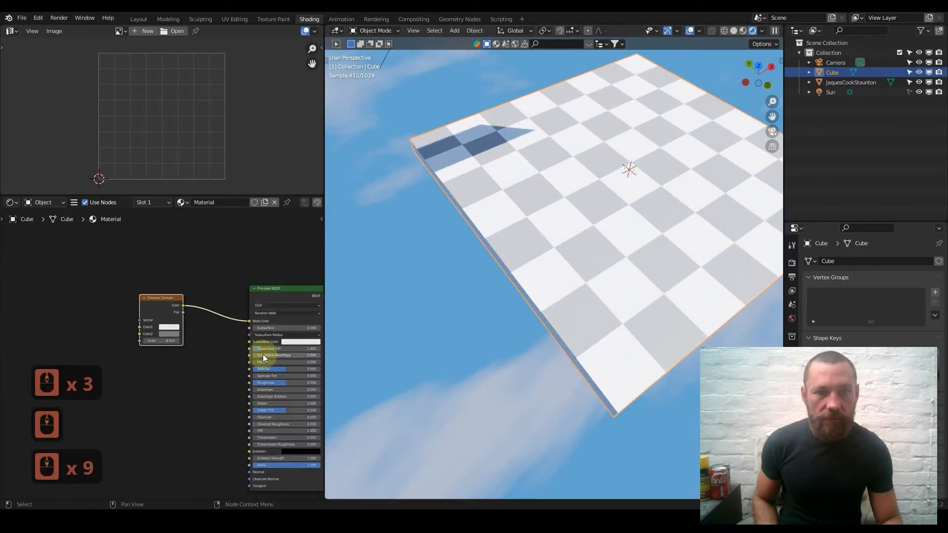
scroll(130, 326, "down", 1)
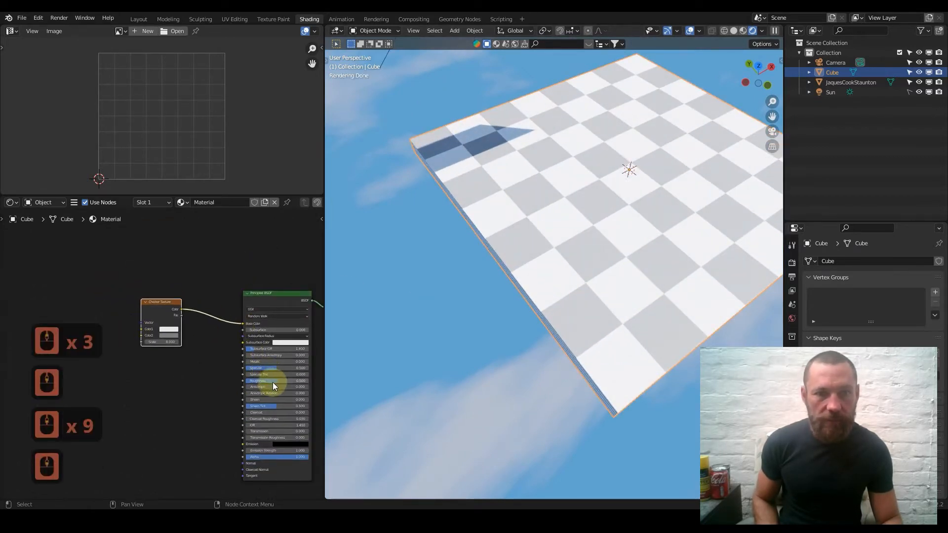
left_click_drag(277, 380, 306, 381)
right_click(271, 381)
right_click(294, 368)
right_click(306, 381)
Set the board material's Specular to 0 and its Roughness to 1 on the Principled BSDF.
scroll(270, 397, "up", 5)
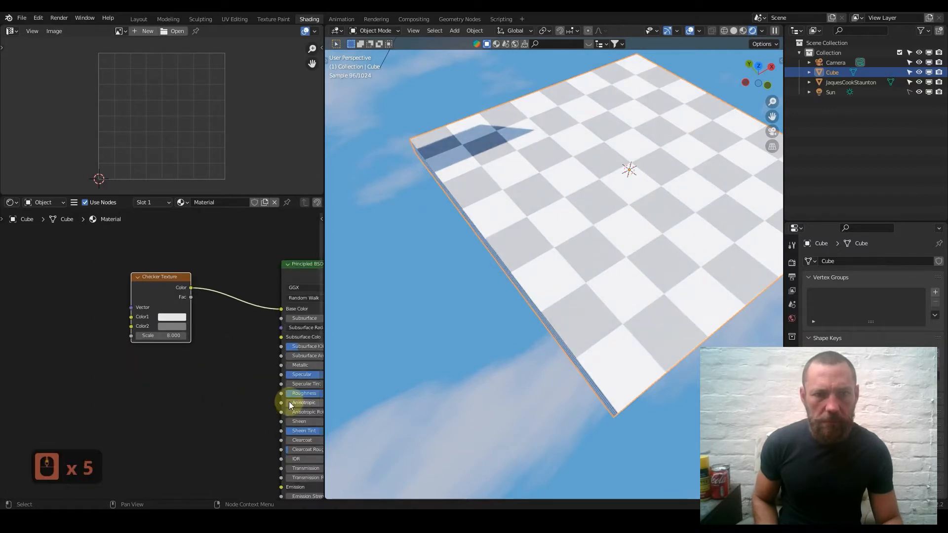
scroll(233, 353, "up", 3)
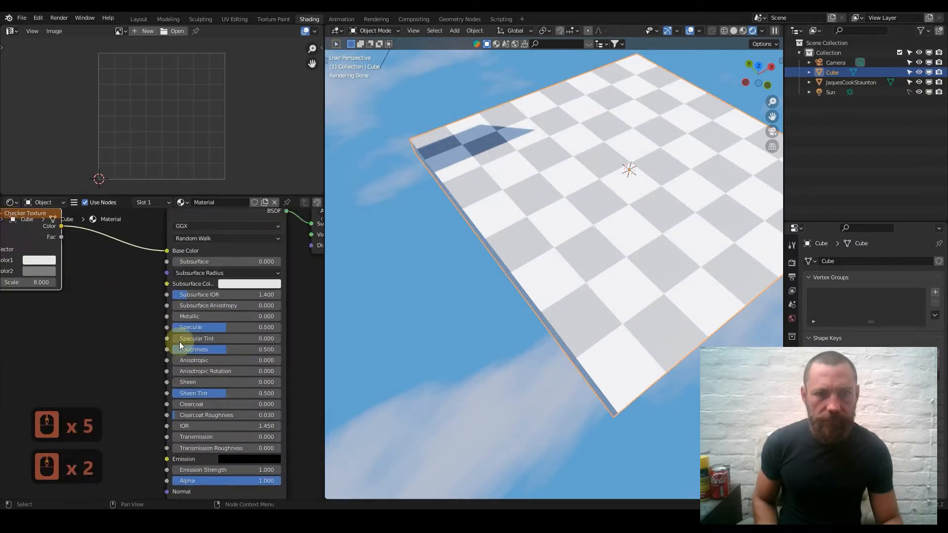
left_click_drag(226, 326, 174, 326)
left_click_drag(233, 347, 290, 348)
Try a Roughness of 0 on the board material and check its surface from a low angle.
middle_click_drag(597, 204, 556, 158)
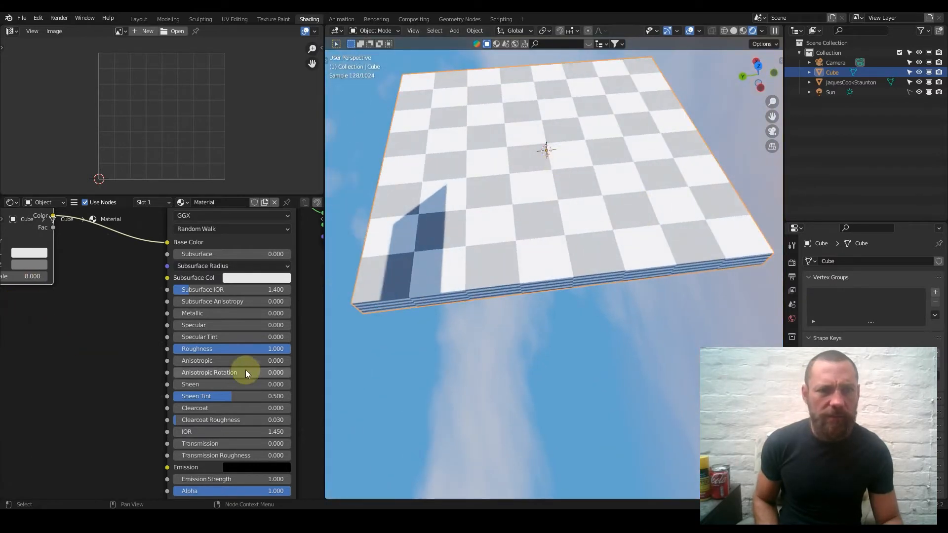
left_click_drag(263, 348, 188, 348)
middle_click_drag(494, 245, 472, 332, "shift")
scroll(106, 346, "down", 6)
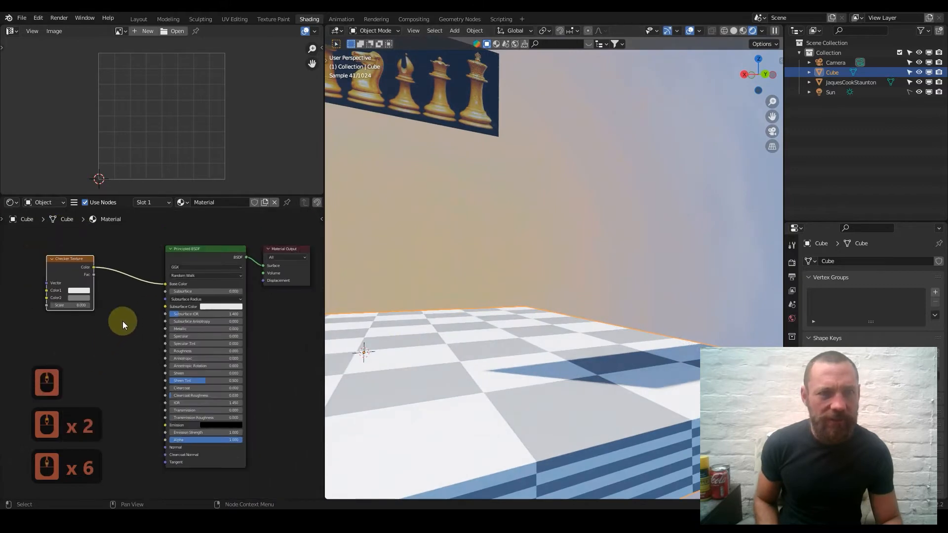
left_click(208, 254)
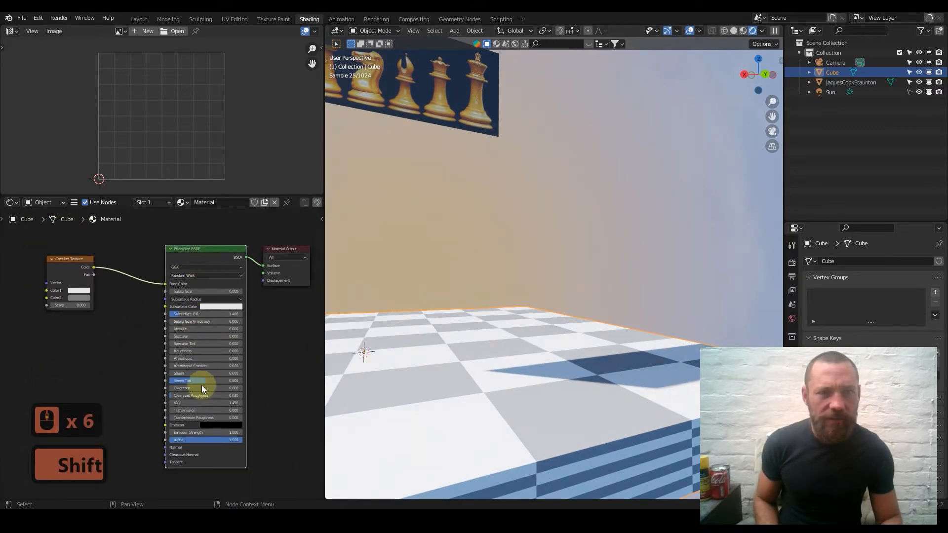
Restore the board material's Roughness to 1 and inspect the board and its side edges.
scroll(202, 385, "up", 8)
mouse_move(199, 301)
left_mouse_down()
mouse_move(257, 302)
mouse_move(207, 303)
left_mouse_up()
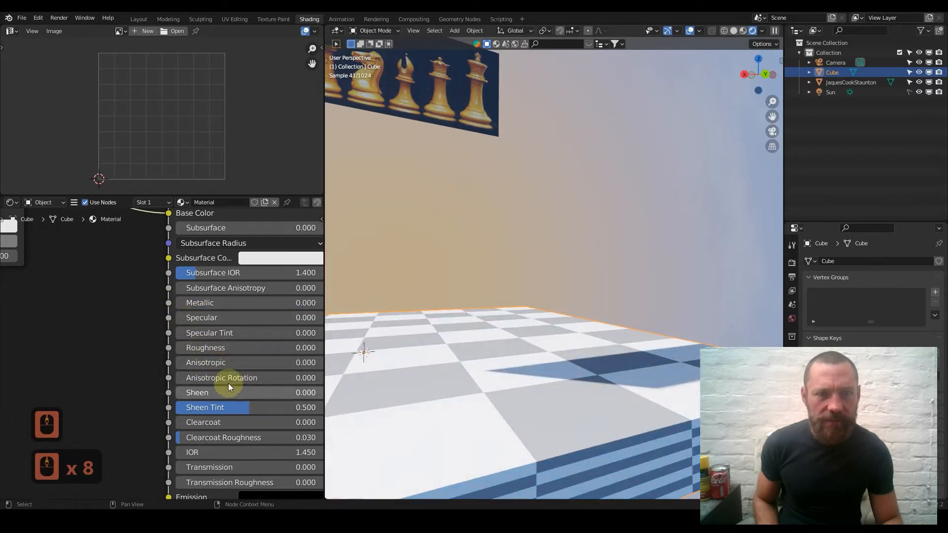
left_click_drag(195, 350, 326, 347)
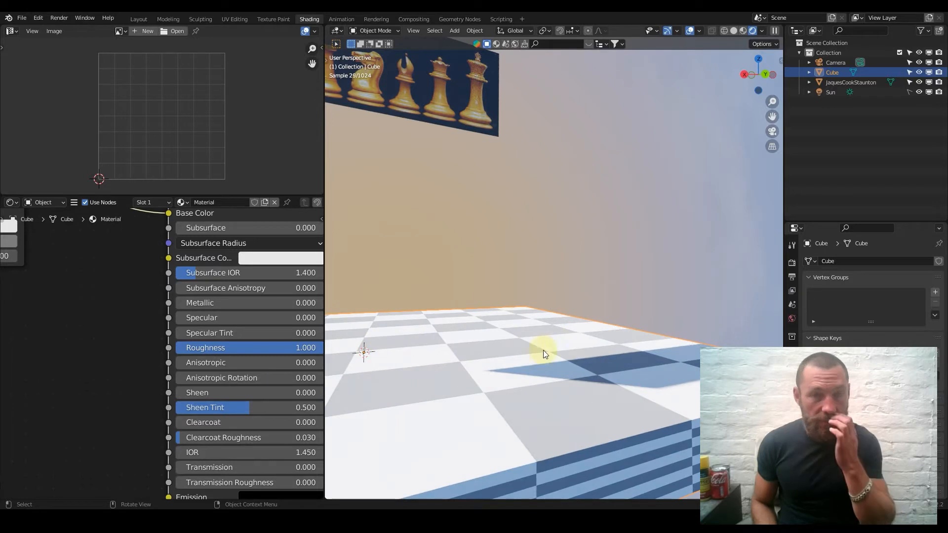
scroll(538, 271, "down", 3)
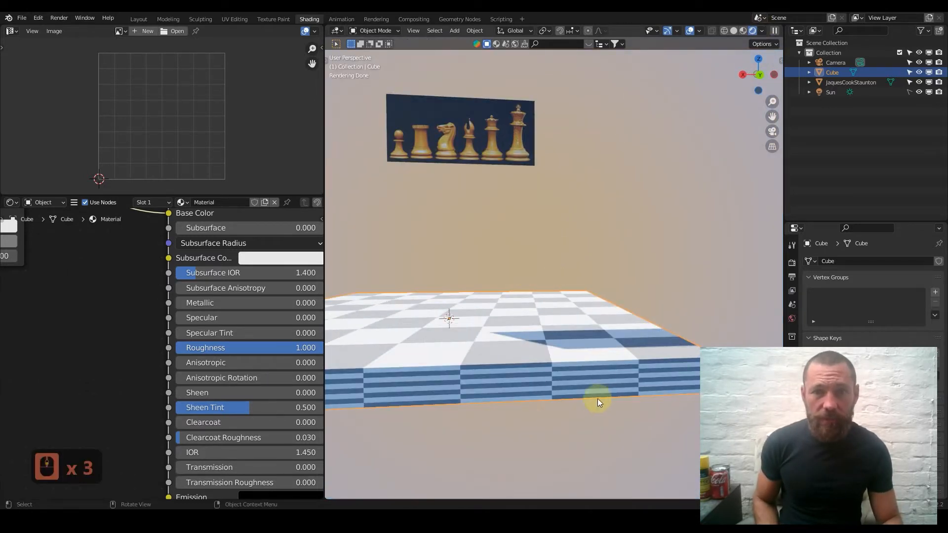
middle_click_drag(549, 324, 475, 408)
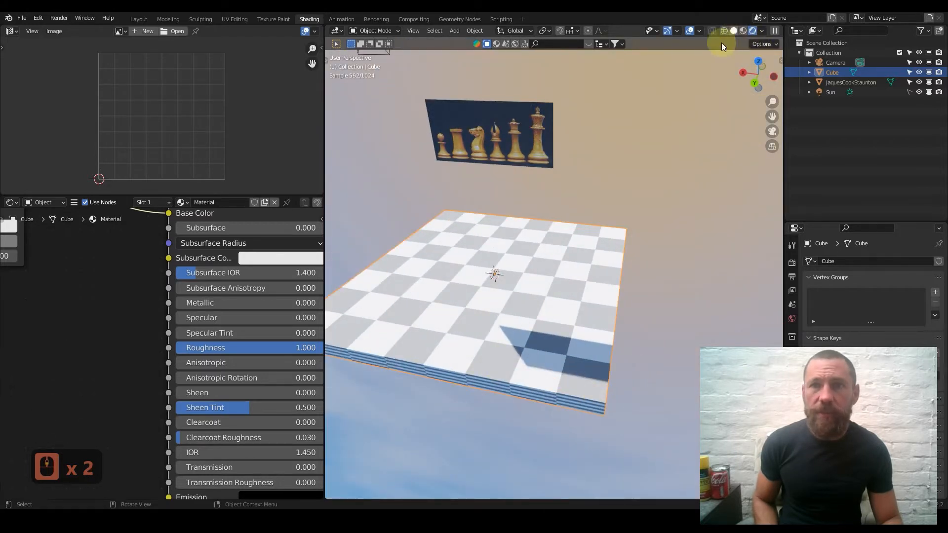
Check the corner square colours from directly above and rotate the board 90° about the Z axis.
key("KP_7")
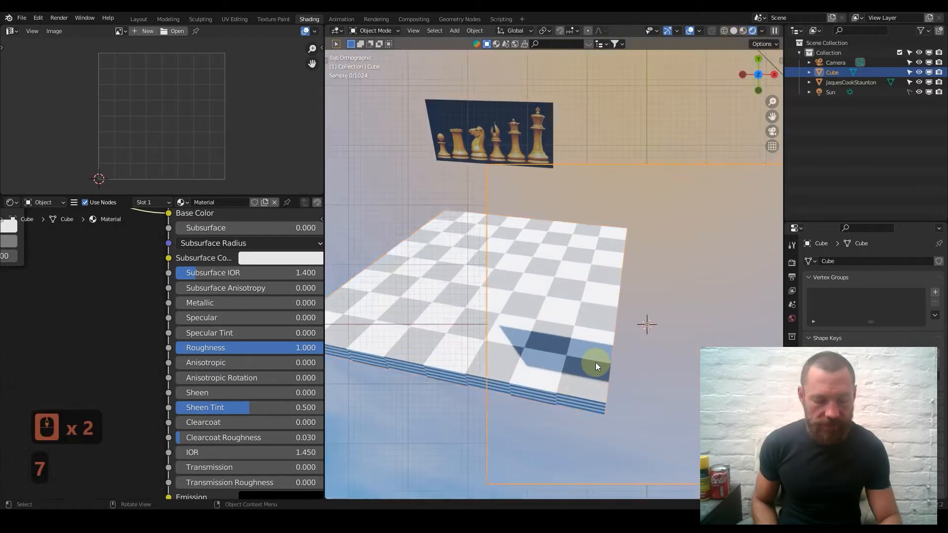
scroll(611, 340, "down", 2)
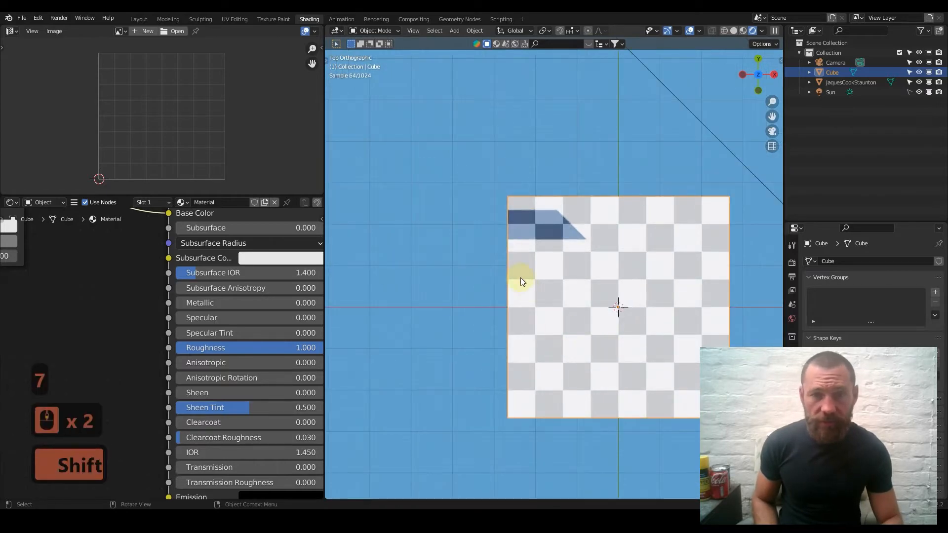
scroll(551, 275, "down", 3, "shift")
scroll(486, 387, "up", 5)
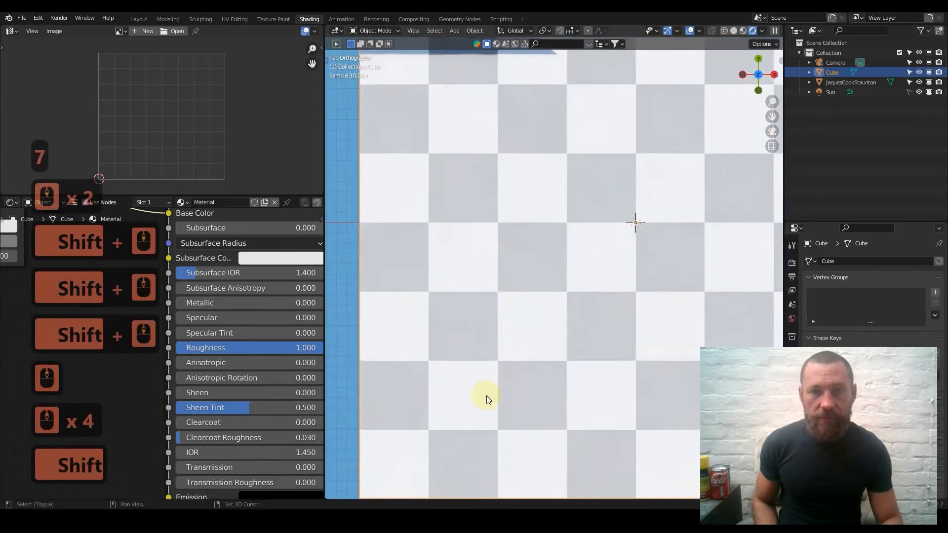
middle_click_drag(529, 300, 564, 206, "shift")
scroll(535, 271, "up", 1)
scroll(535, 273, "down", 5)
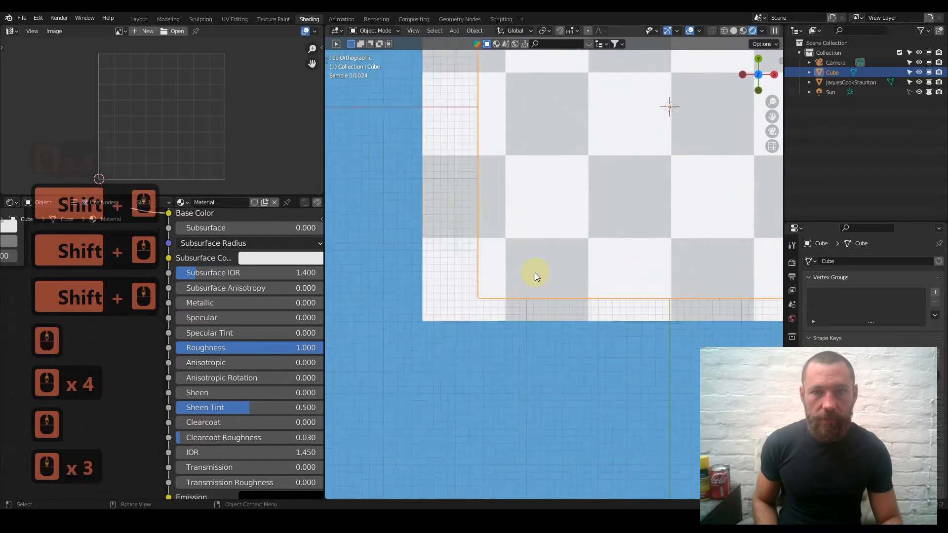
middle_click_drag(585, 259, 526, 293, "shift")
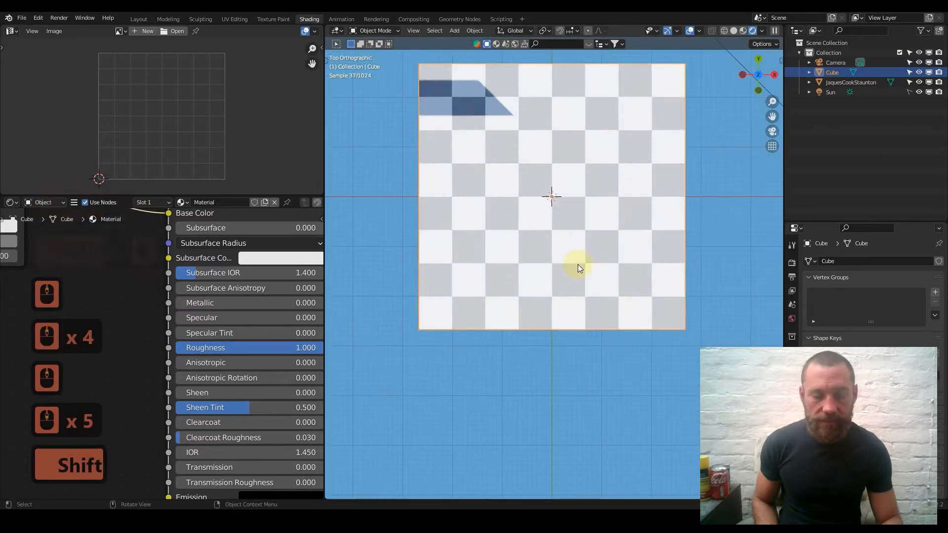
key("r")
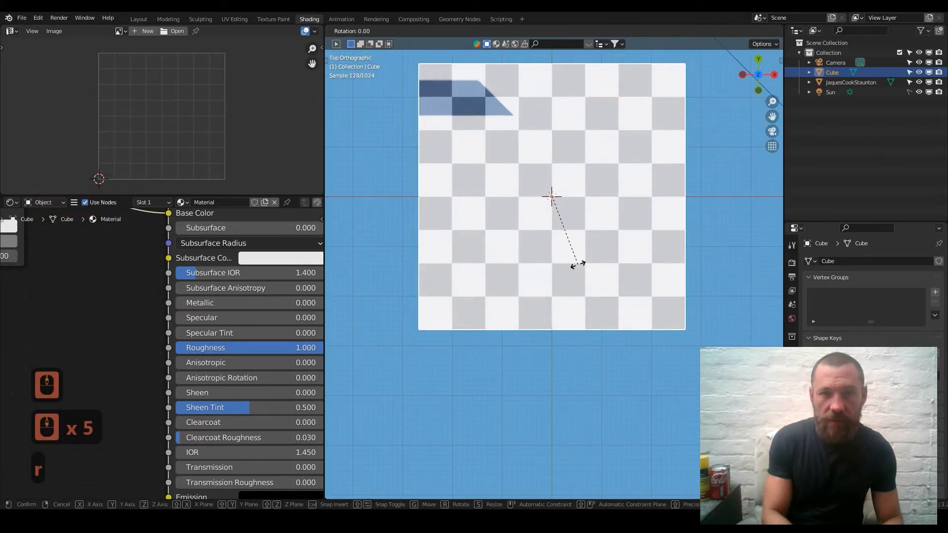
key("z")
key("9")
key("0")
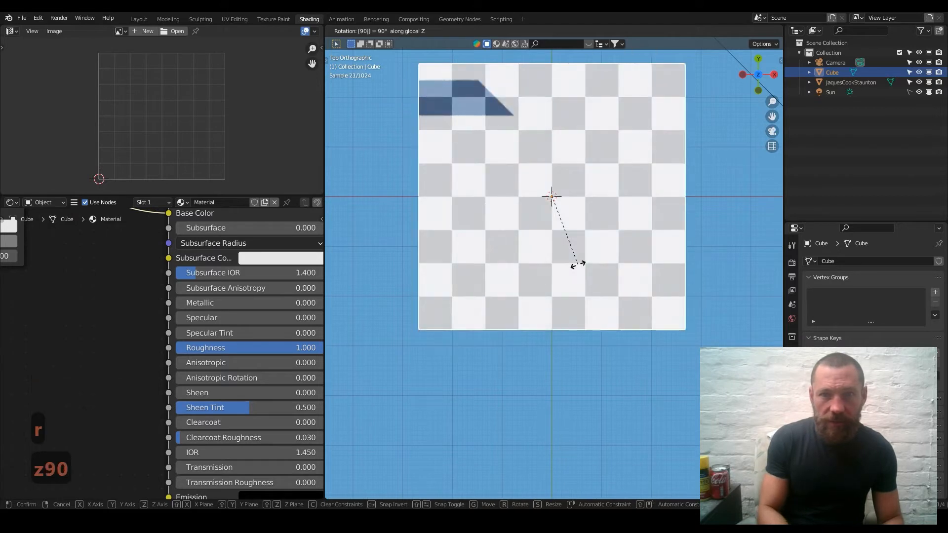
key("Return")
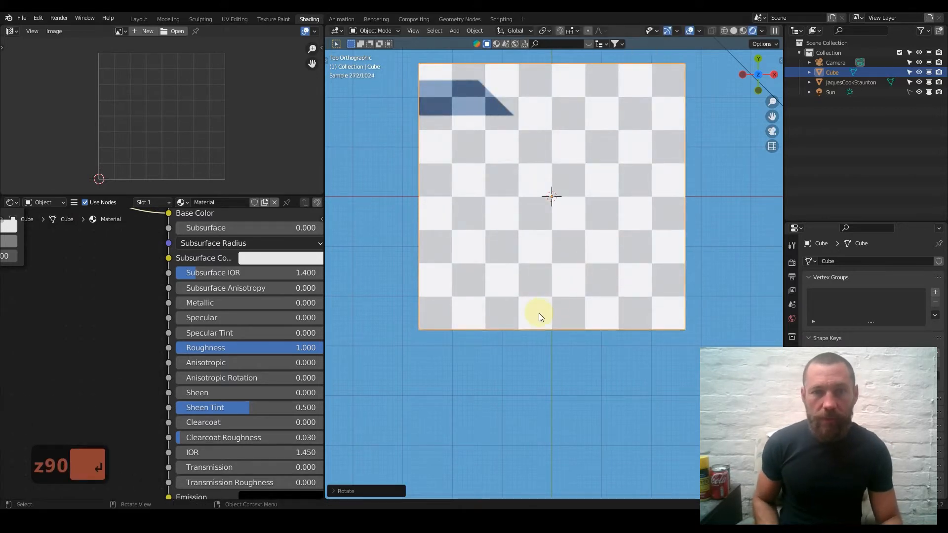
Place the 3D cursor in the middle of the dark corner square at the board's negative X, negative Y corner.
triple_click(431, 316)
scroll(445, 311, "up", 3)
middle_click_drag(480, 300, 561, 266, "shift")
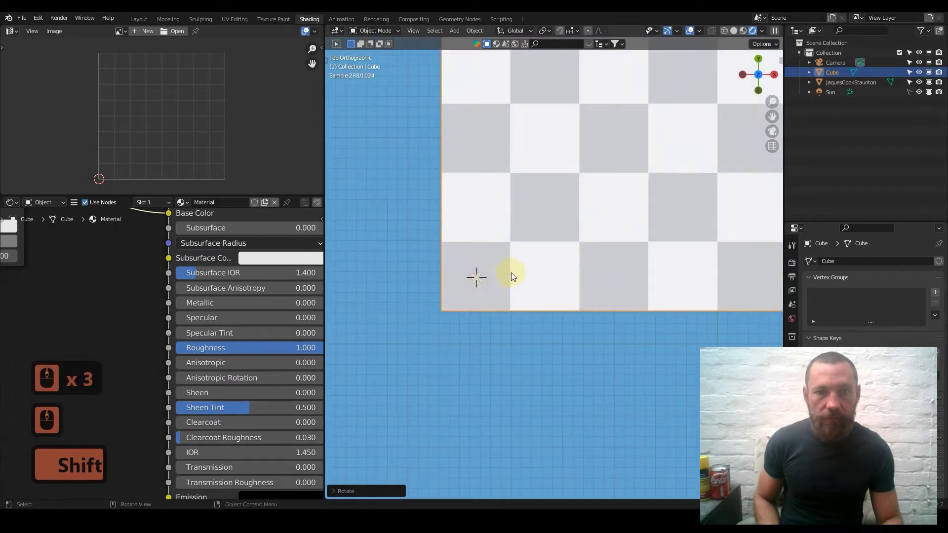
Add a mesh cylinder at the 3D cursor and scale it down to fit inside the dark corner square.
key("a")
left_click(539, 276)
key("shift+a")
mouse_move(484, 248)
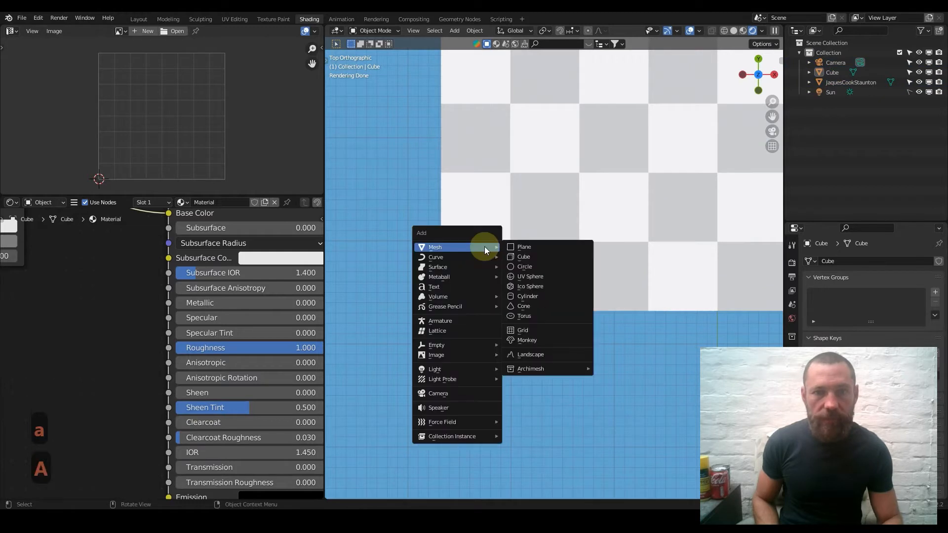
left_click(553, 295)
key("s")
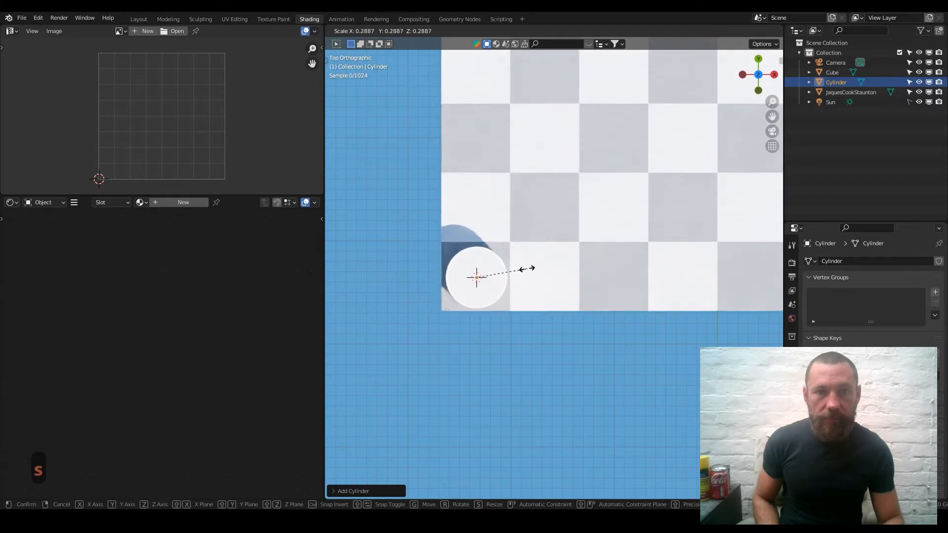
left_click(523, 271)
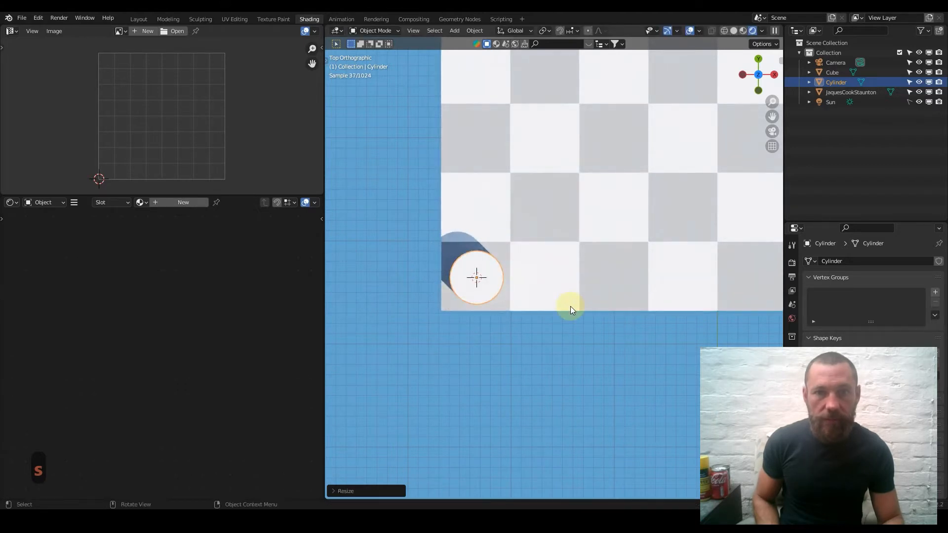
Raise the cylinder along Z in front view until it floats clear above the board.
key("1")
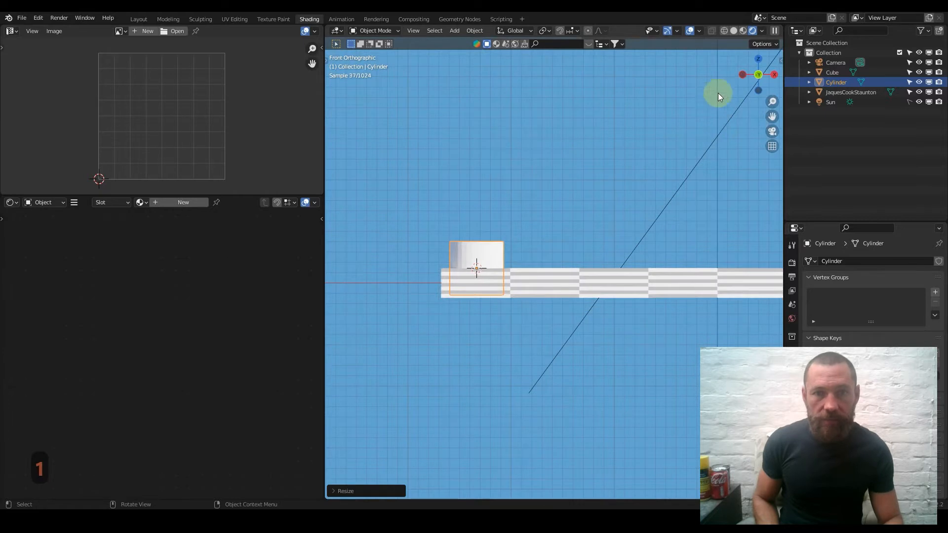
key("g")
key("z")
left_click(588, 170)
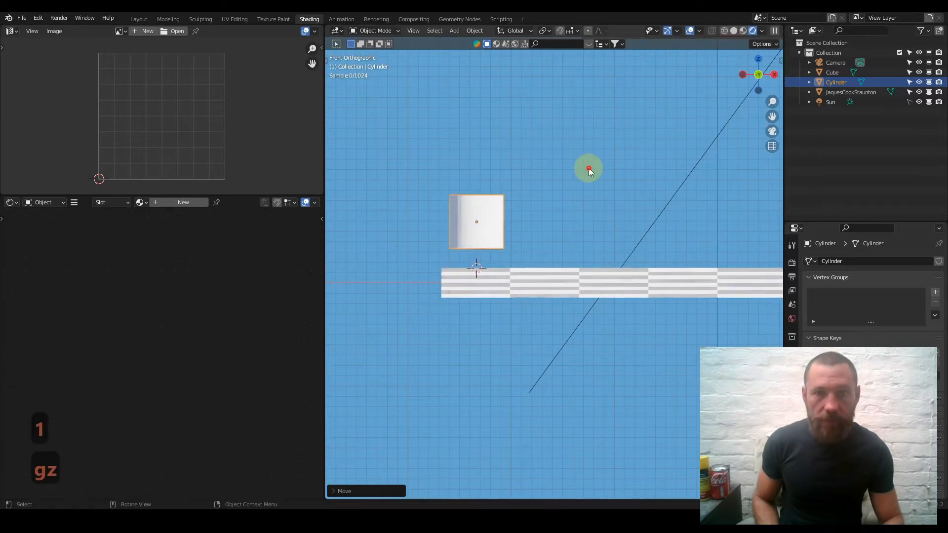
Switch the viewport to solid shading and move the cylinder just below the king in the chess reference image.
left_click(732, 31)
scroll(656, 207, "down", 4)
middle_click_drag(661, 173, 533, 317, "shift")
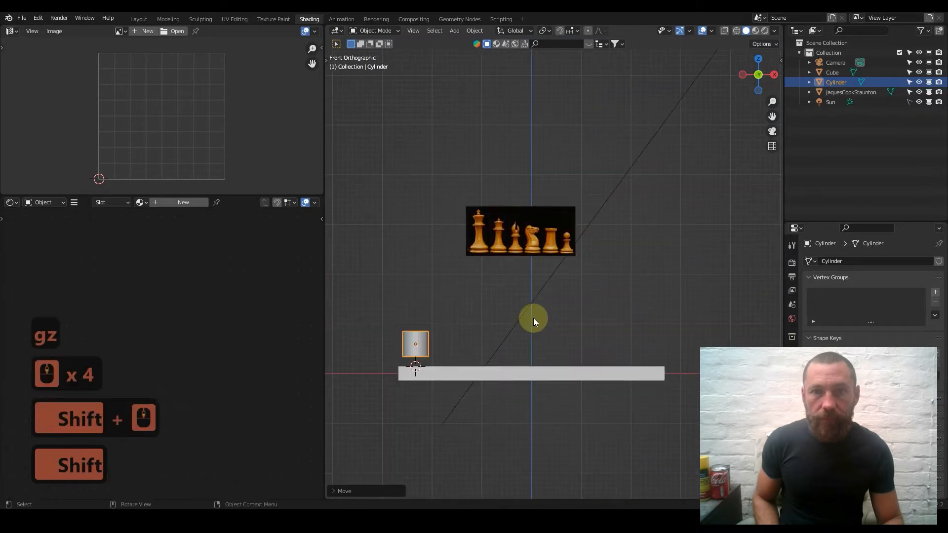
scroll(538, 270, "up", 7)
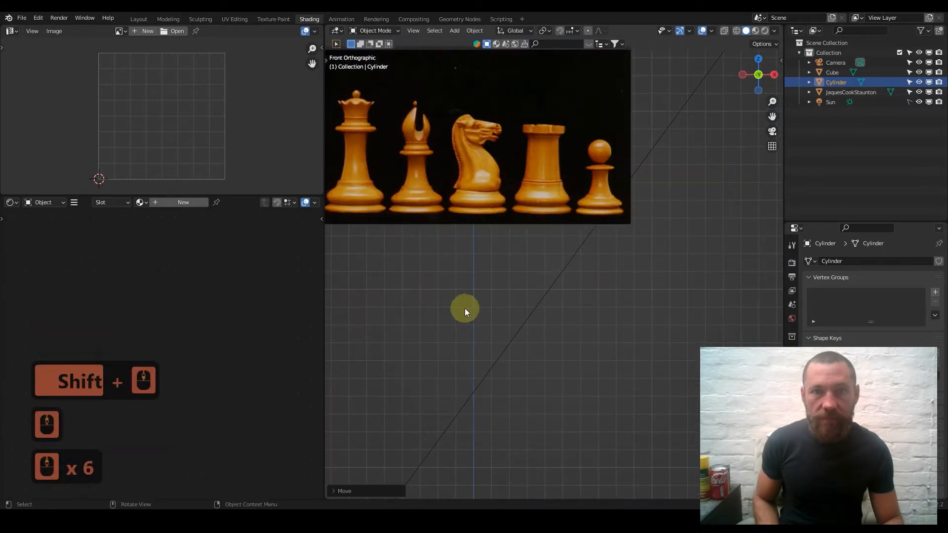
scroll(490, 291, "down", 3)
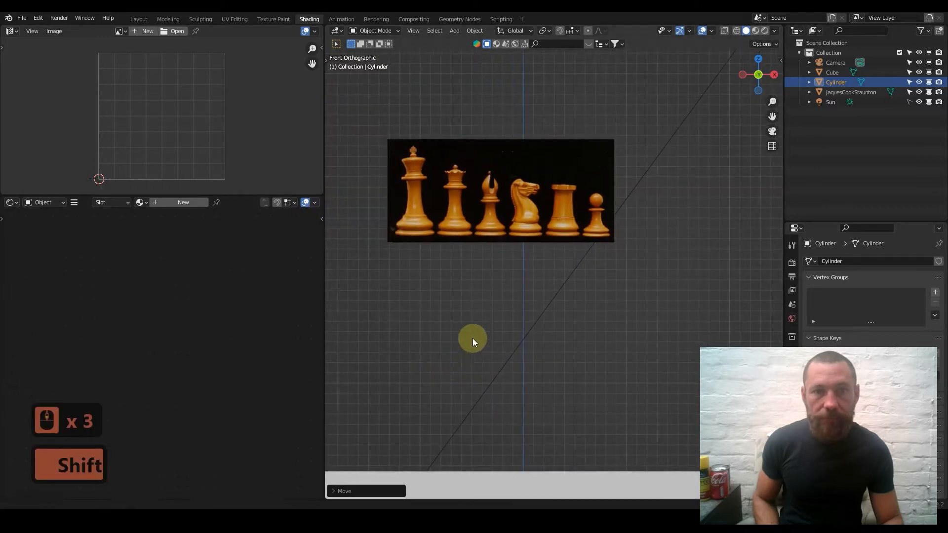
middle_click_drag(472, 338, 362, 374, "shift")
key("g")
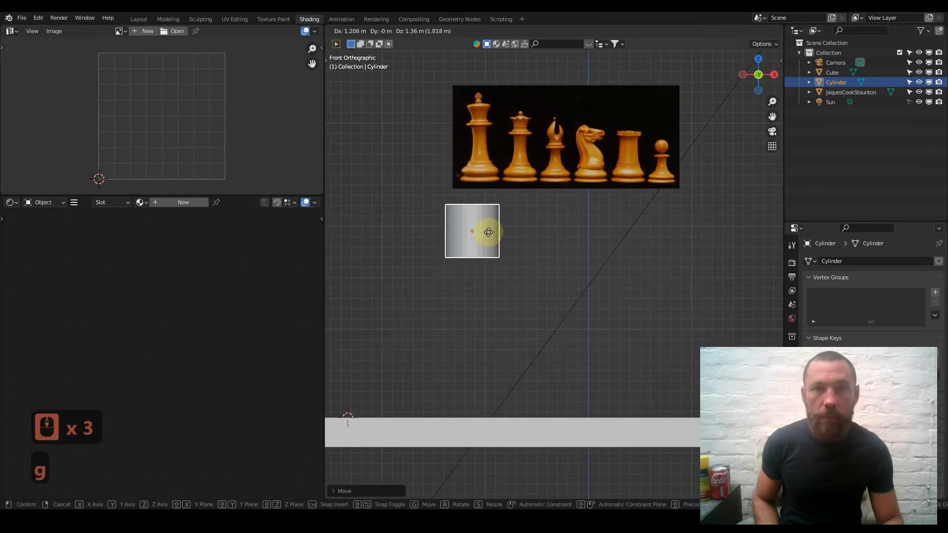
left_click(496, 234)
Delete the cylinder's top and bottom cap faces, leaving an open tube, and return to front view.
scroll(498, 236, "up", 4)
middle_click_drag(460, 189, 507, 313, "shift")
scroll(533, 295, "up", 1)
key("Tab")
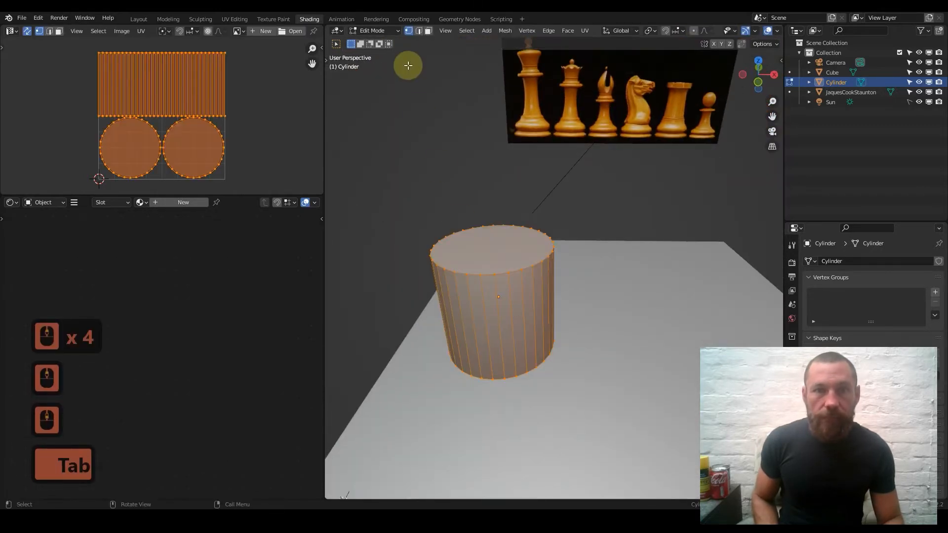
left_click(427, 32)
left_click(499, 259)
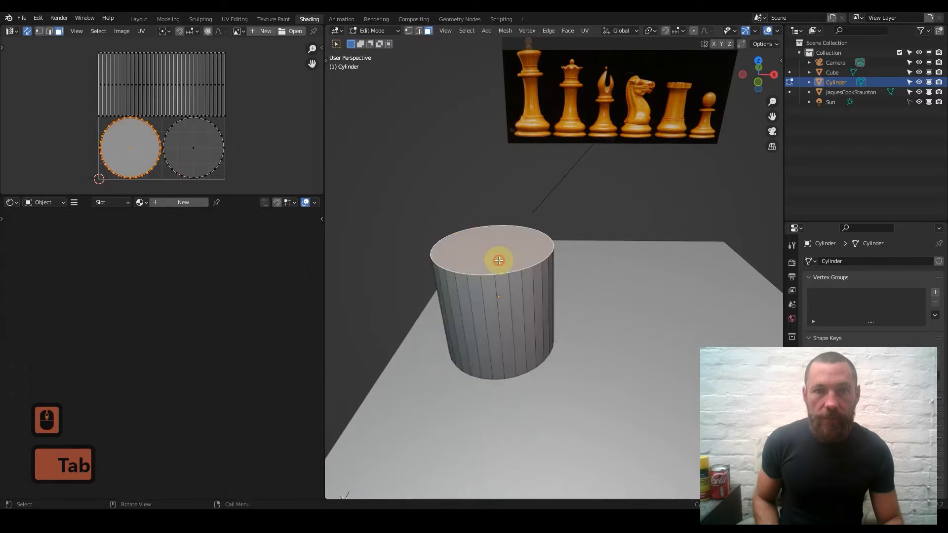
key("x")
left_click(494, 282)
middle_click_drag(496, 274, 509, 304)
key("x")
left_click(509, 304)
key("KP_1")
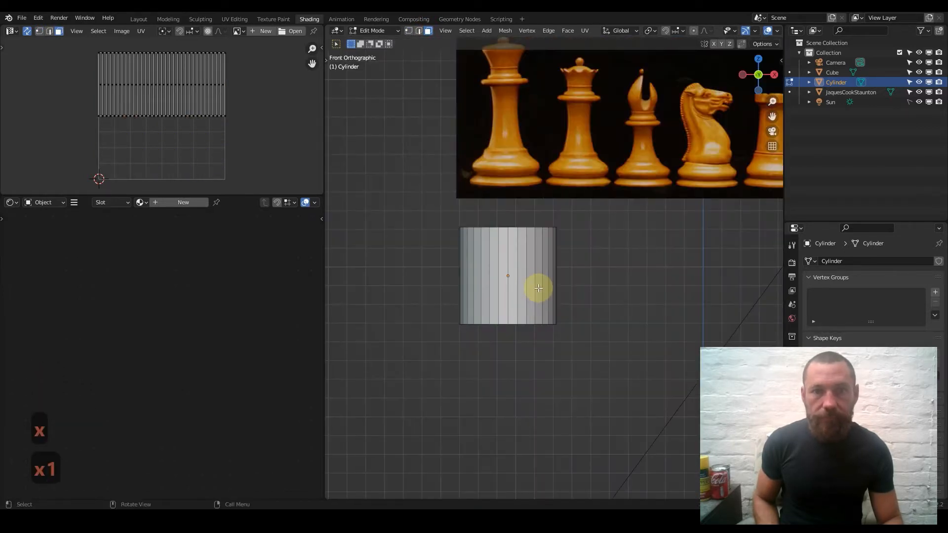
Flatten the whole open cylinder along Z in Object Mode into a thin ring.
left_click(419, 30)
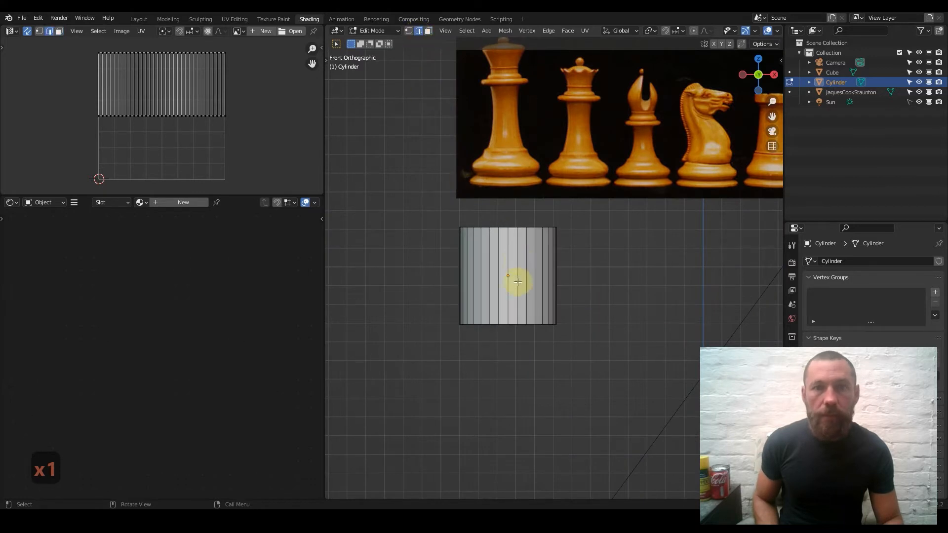
key("Tab")
key("s")
key("z")
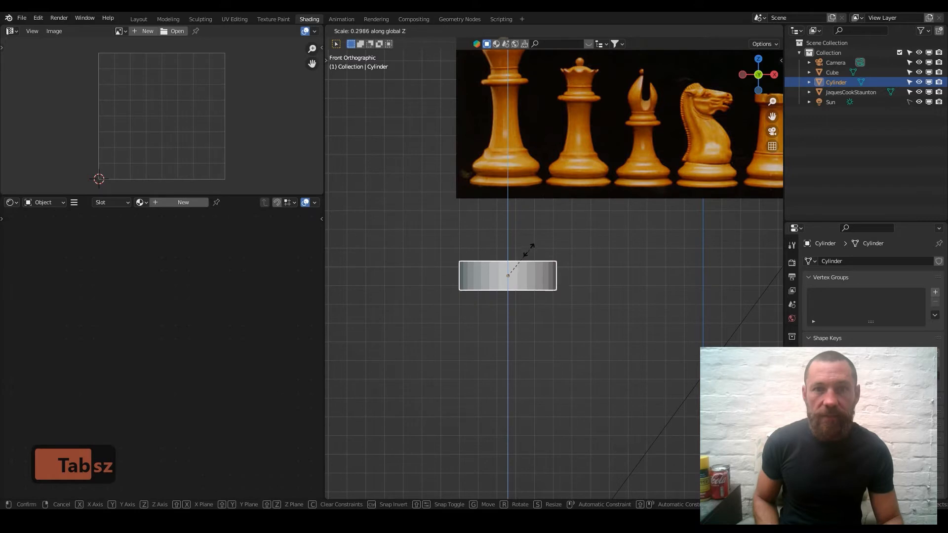
left_click(521, 265)
Move the flattened cylinder beside the reference image, level with the bottom of the king's base.
middle_click_drag(526, 206, 570, 321, "shift")
key("g")
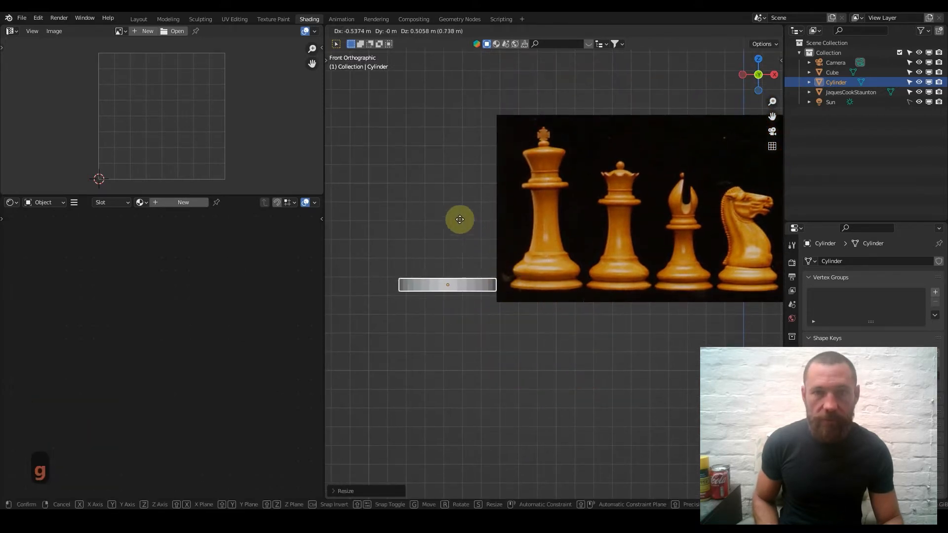
left_click(457, 229)
scroll(481, 260, "up", 2)
middle_click_drag(449, 270, 543, 289, "shift")
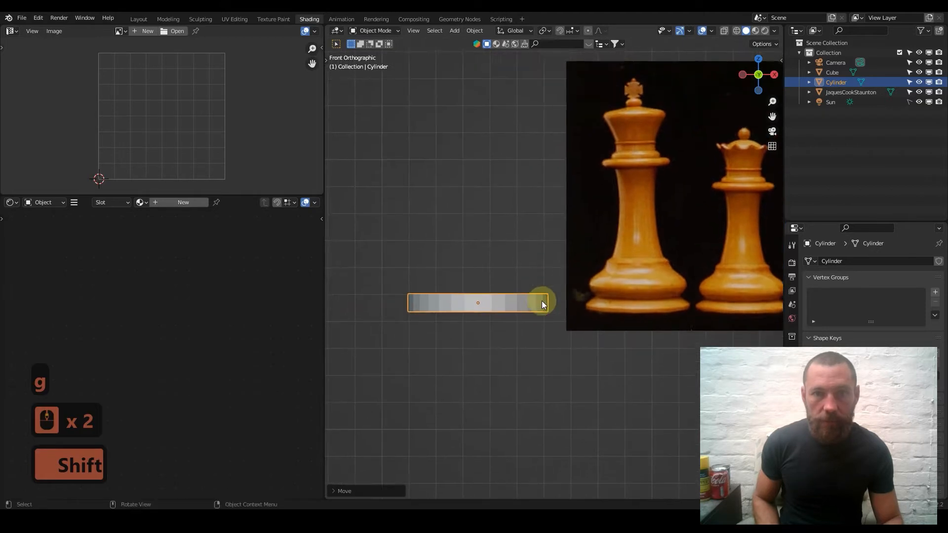
scroll(528, 312, "up", 3)
scroll(525, 315, "down", 2)
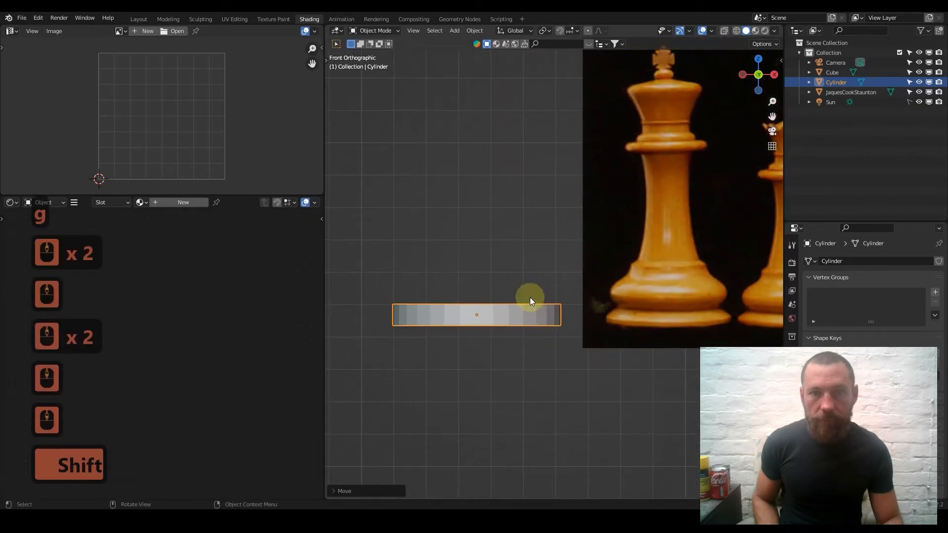
Thin the cylinder slightly along Z to match the lowest rim of the king's base.
key("s")
key("z")
left_click(508, 247)
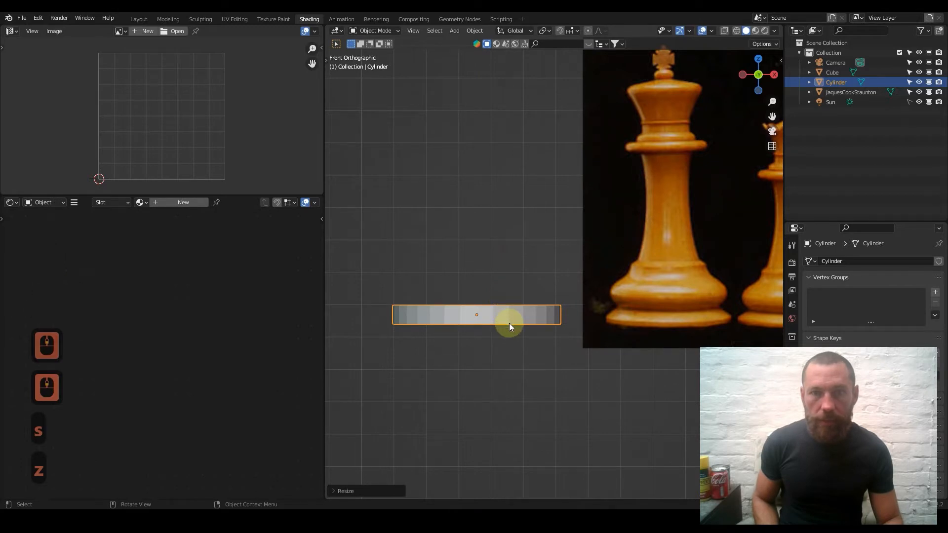
With X-ray on, scale the cylinder's top vertex loop inward and lower it about 0.009 m along Z.
key("Tab")
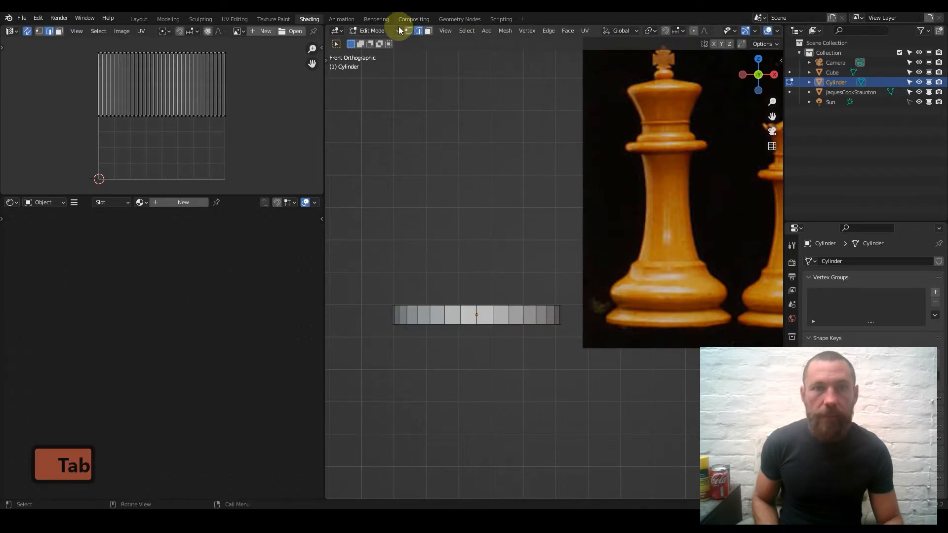
scroll(760, 32, "down", 5)
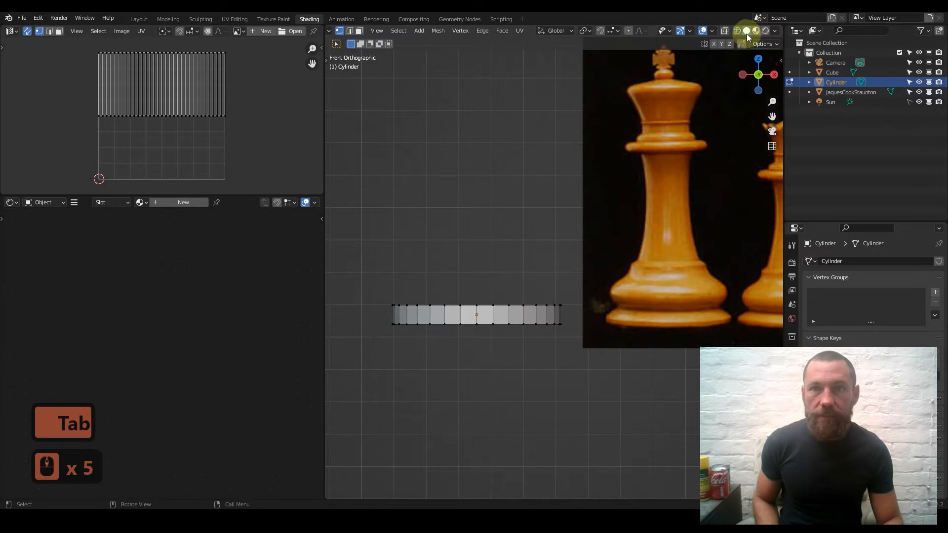
left_click(722, 31)
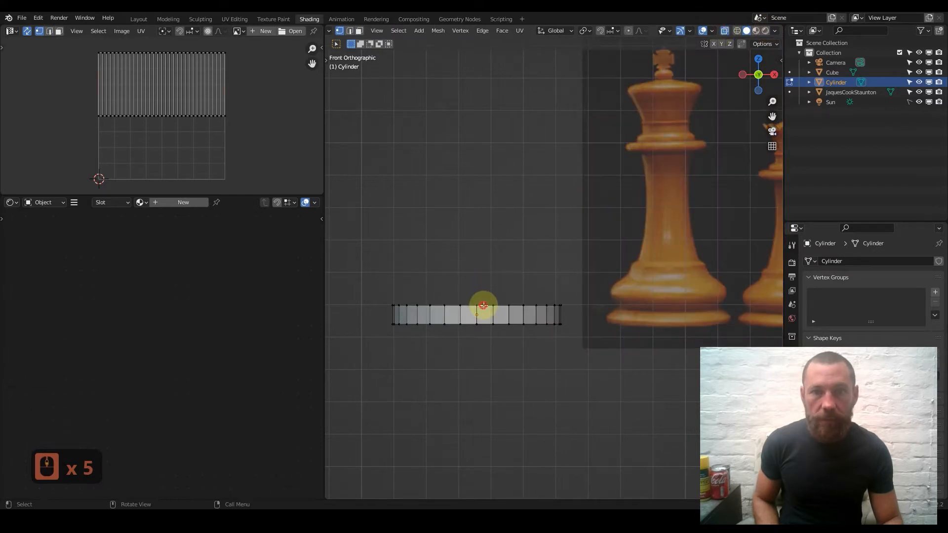
left_click(483, 305, "alt")
key("s")
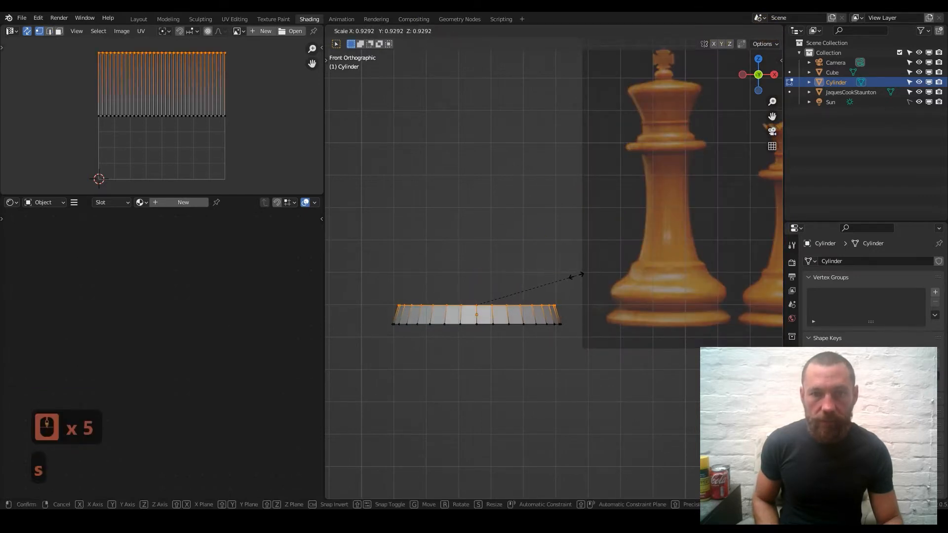
left_click(558, 280)
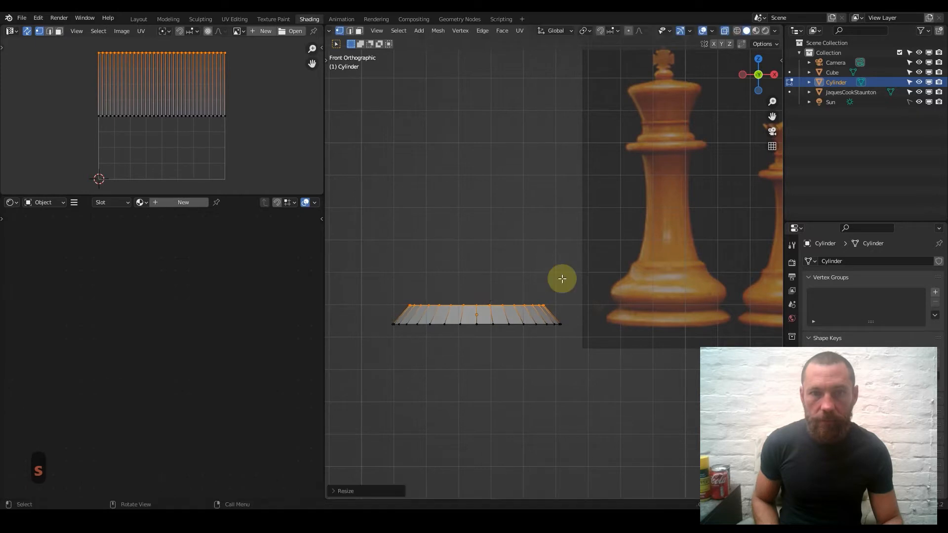
key("g")
key("z")
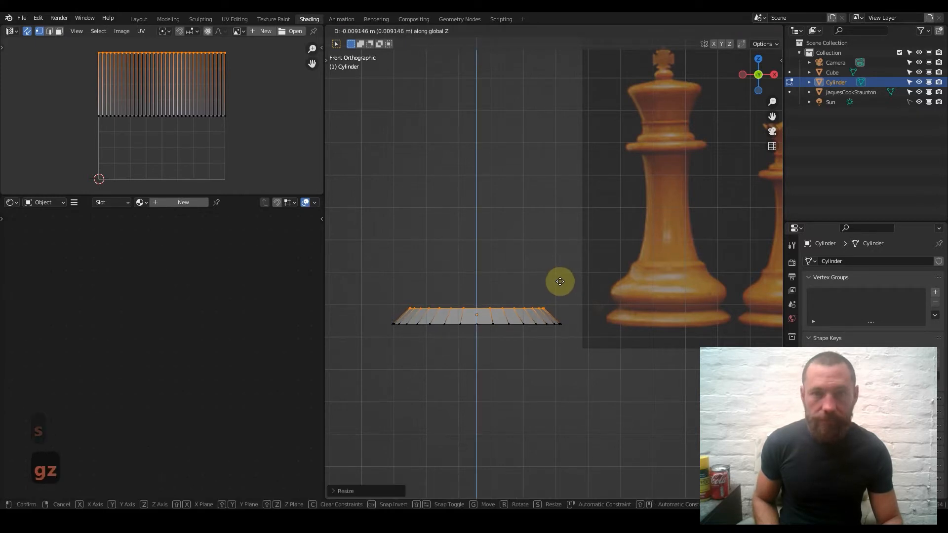
left_click(560, 281)
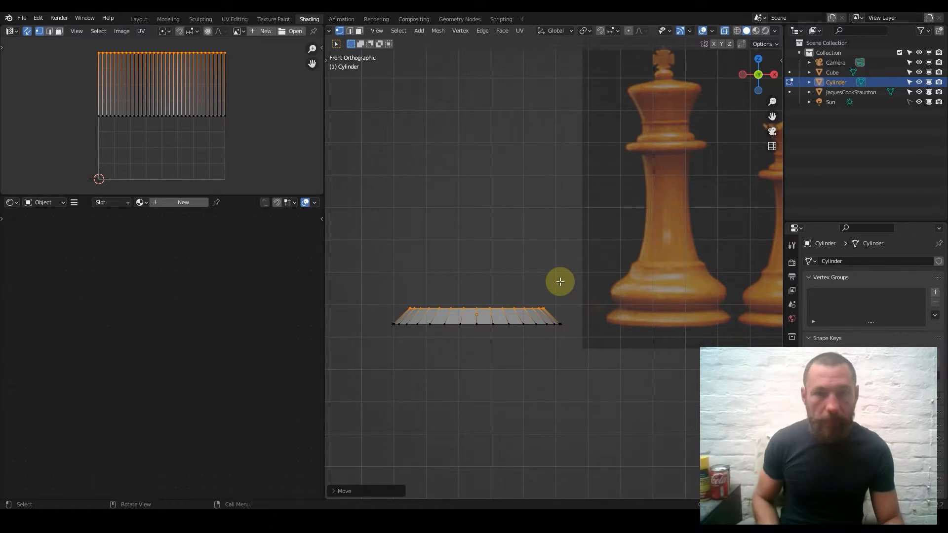
Extrude the top loop up about 0.046 m along Z and scale it outward to about 1.2.
key("e")
key("z")
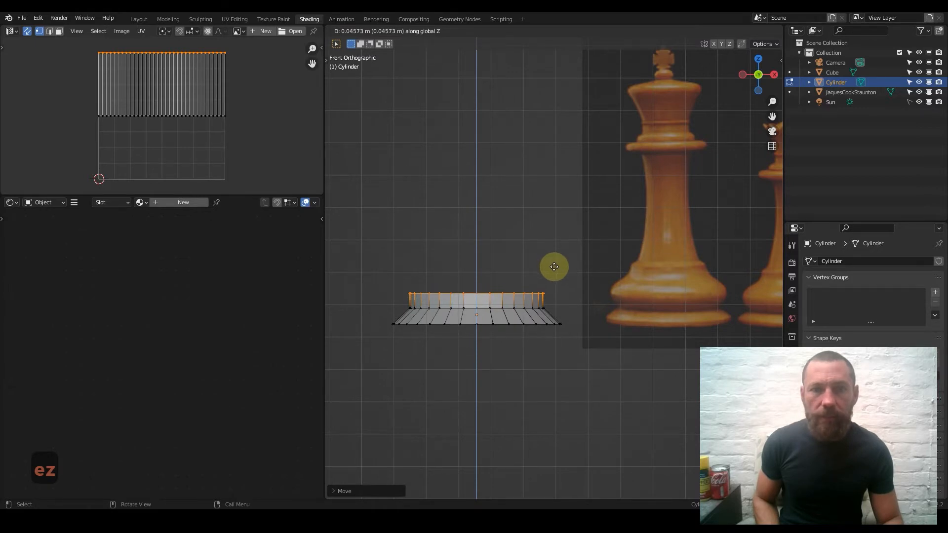
left_click(553, 267)
key("s")
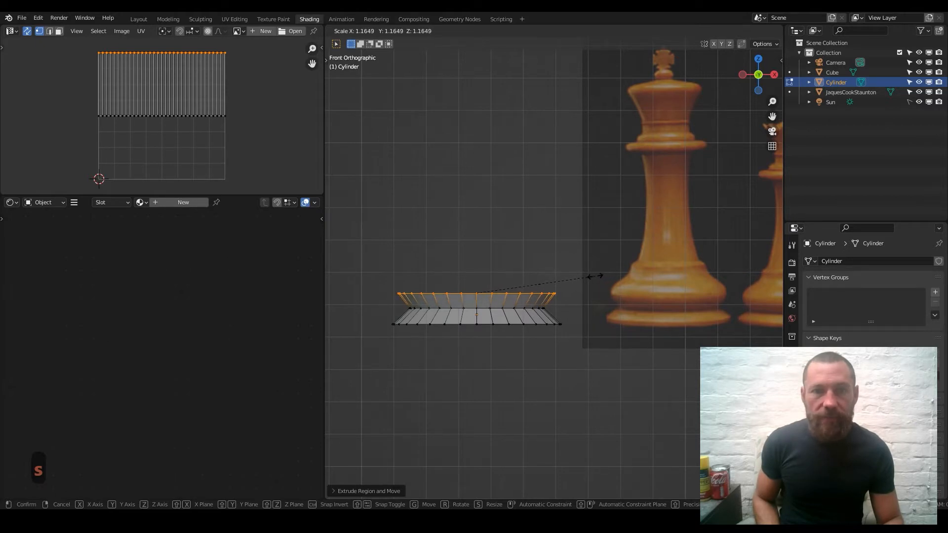
left_click(596, 276)
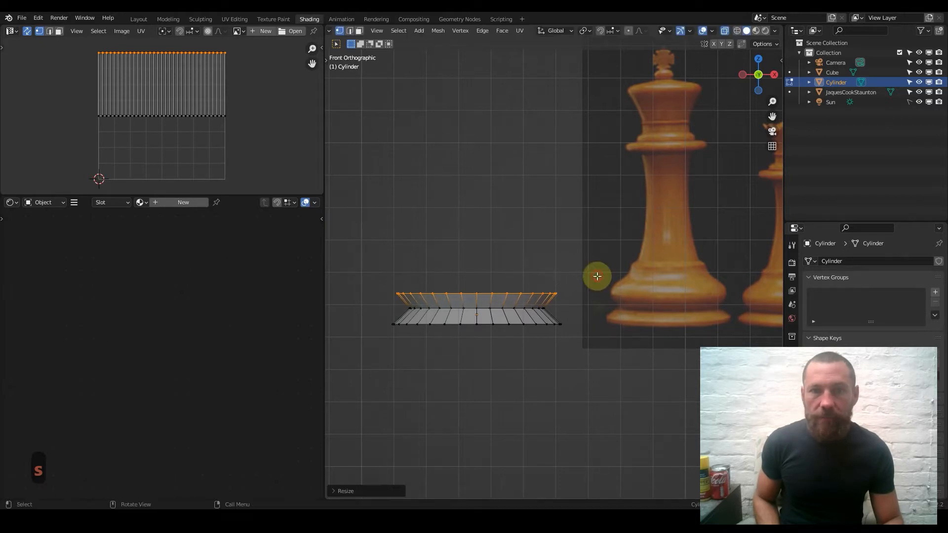
Extrude the widened top loop straight up along Z to form a narrow vertical band on the base.
key("e")
key("z")
left_click(518, 253)
Extrude the loop upward along Z again and scale it inward to about 0.63 for the base's sloping shoulder.
key("e")
key("z")
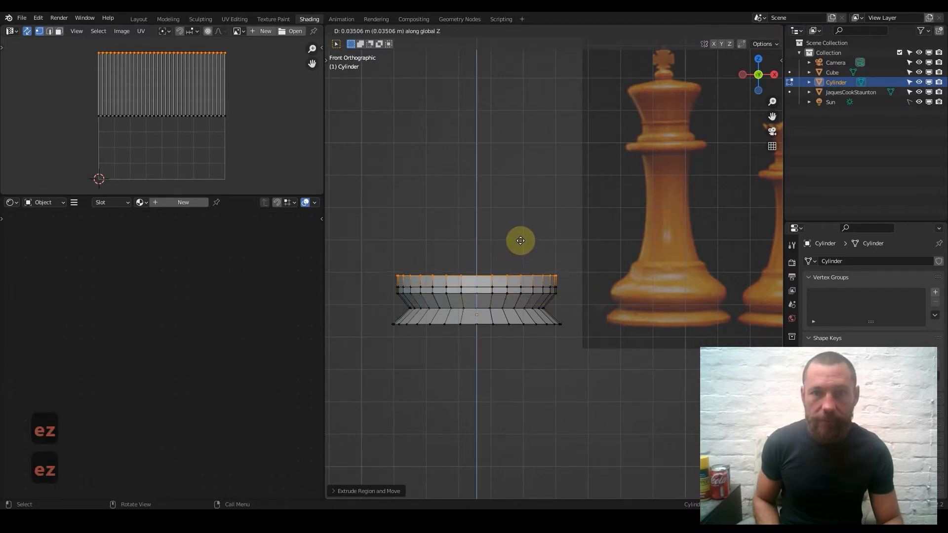
left_click(520, 237)
key("s")
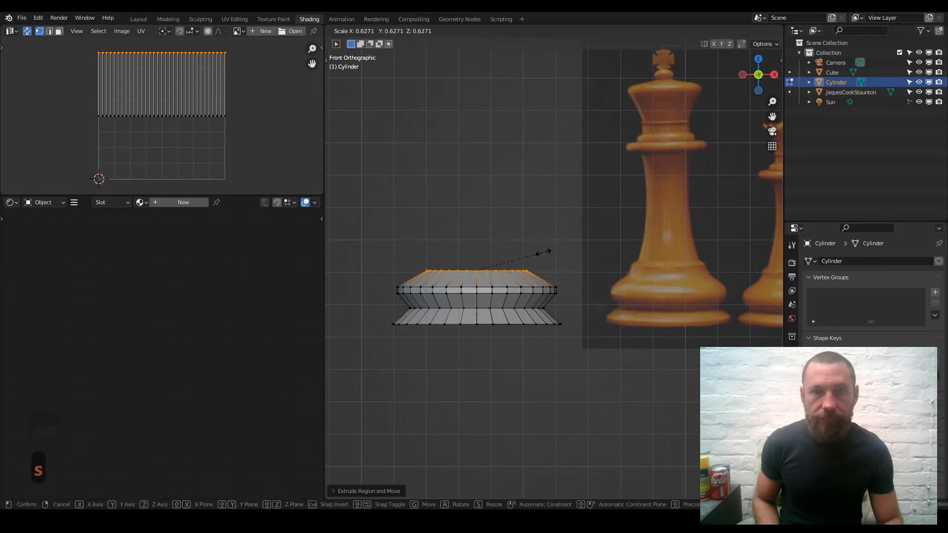
left_click(540, 251)
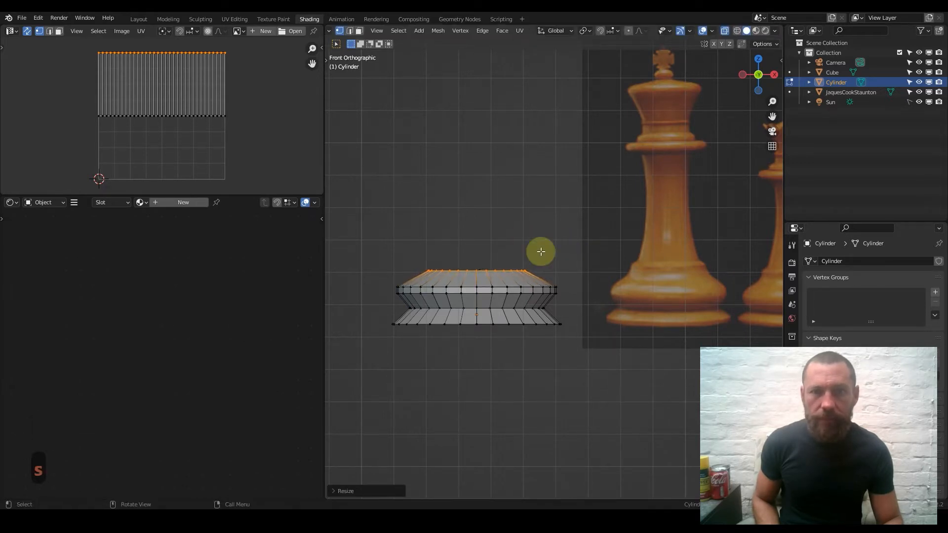
Extrude the shoulder's top loop and raise it about 0.018 m along Z to form a thin collar.
key("e")
key("z")
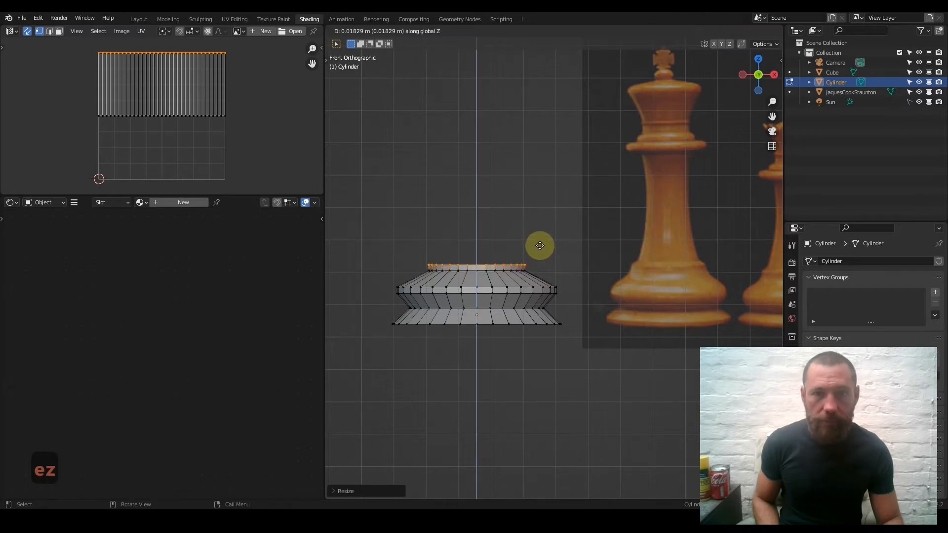
right_click(540, 245)
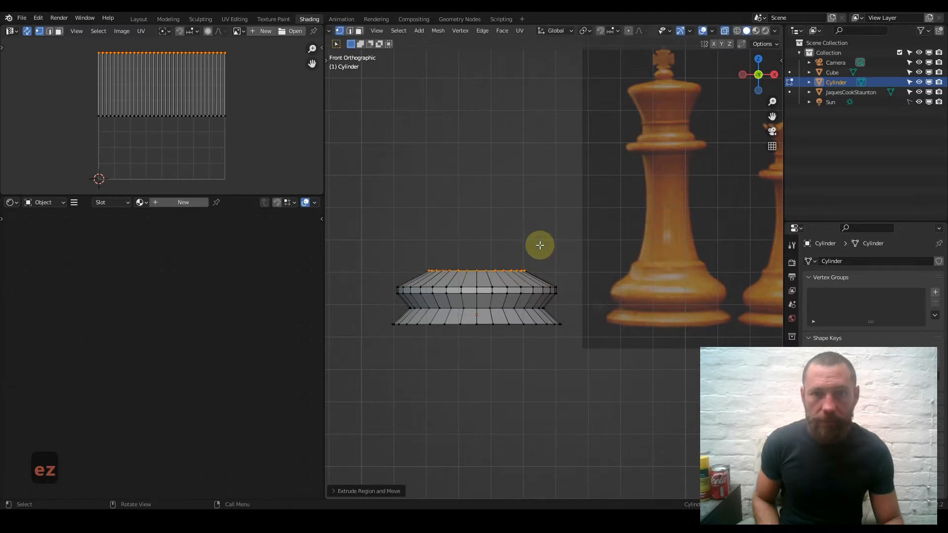
key("g")
key("z")
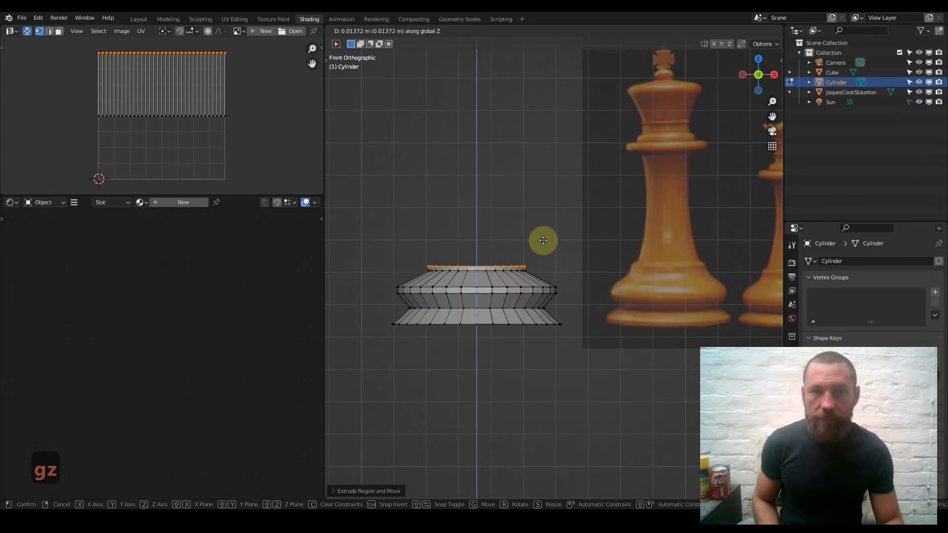
left_click(543, 238)
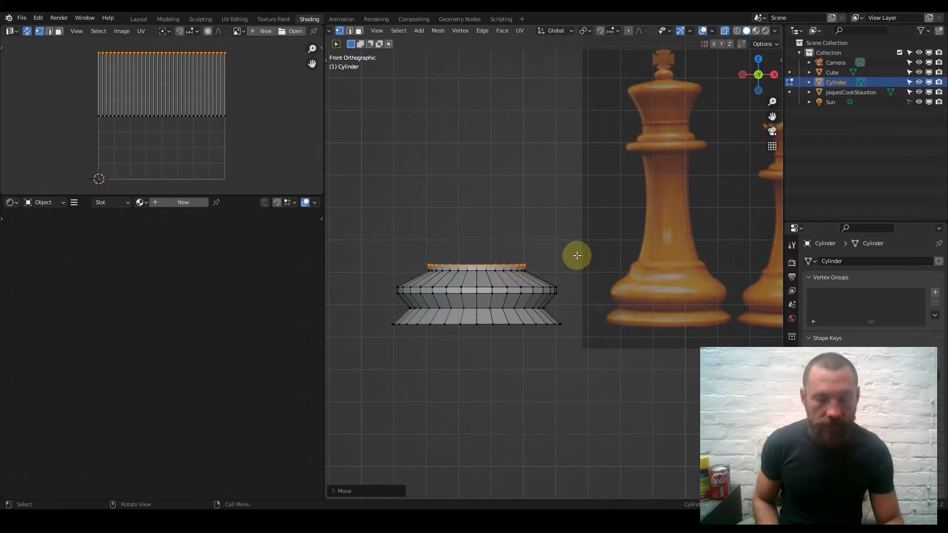
Extrude the collar's top loop, scale it inward to about 0.96, and raise it about 0.008 m along Z.
key("e")
key("s")
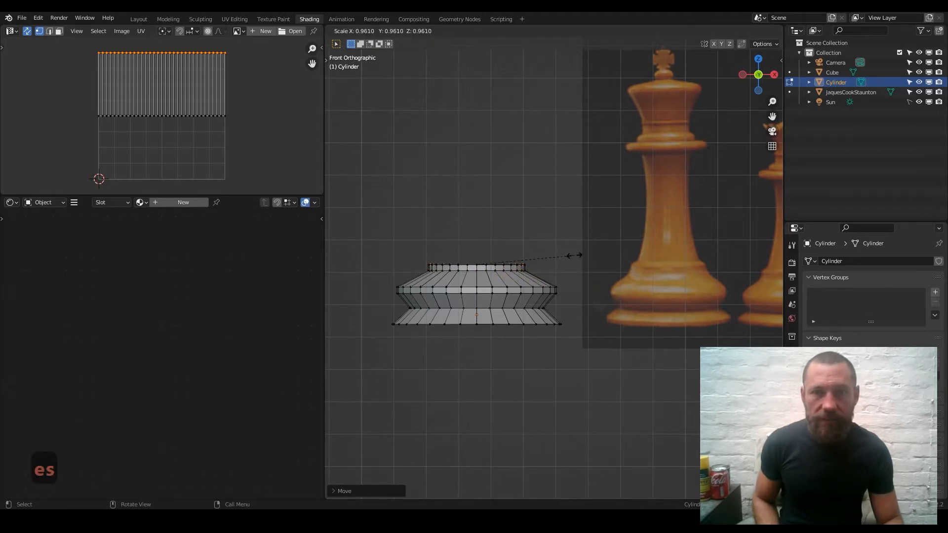
left_click(572, 255)
key("g")
key("z")
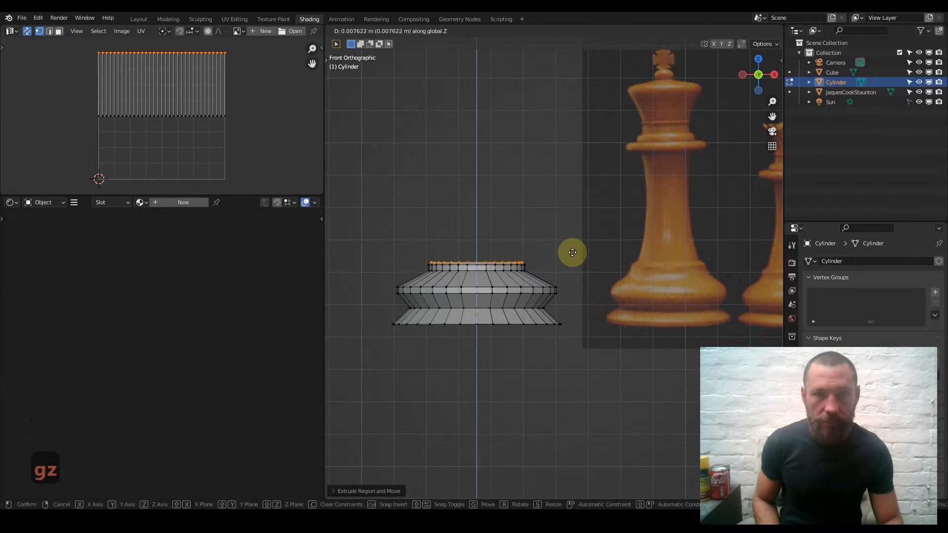
left_click(572, 253)
Lower the inset top loop slightly along Z so it sits just above the collar edge.
middle_click_drag(441, 286, 566, 198, "shift")
scroll(513, 348, "up", 6)
key("g")
key("z")
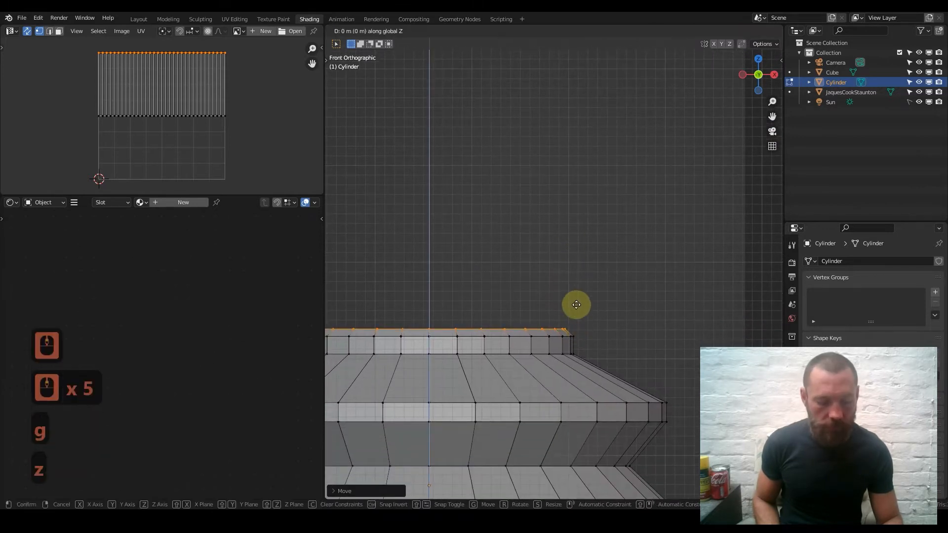
left_click(565, 342)
scroll(568, 346, "down", 4)
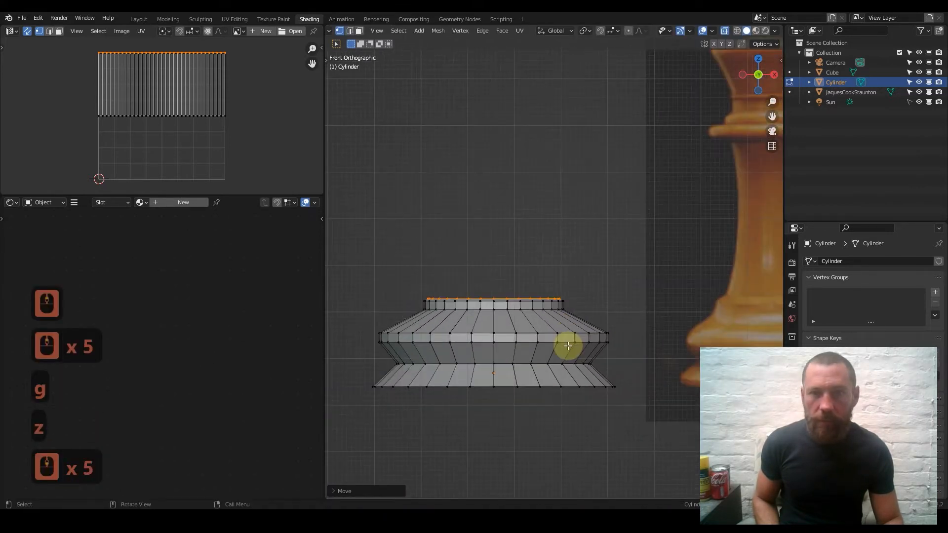
Extrude the top loop straight up along Z to form the king's shaft, and scale its top inward to about 0.42.
middle_click_drag(554, 294, 538, 353, "shift")
scroll(538, 353, "down", 2)
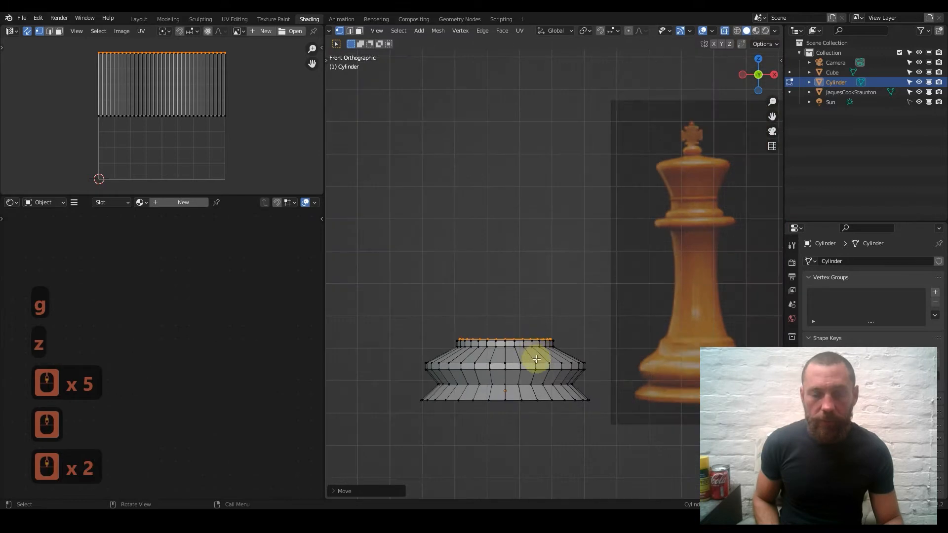
key("e")
key("z")
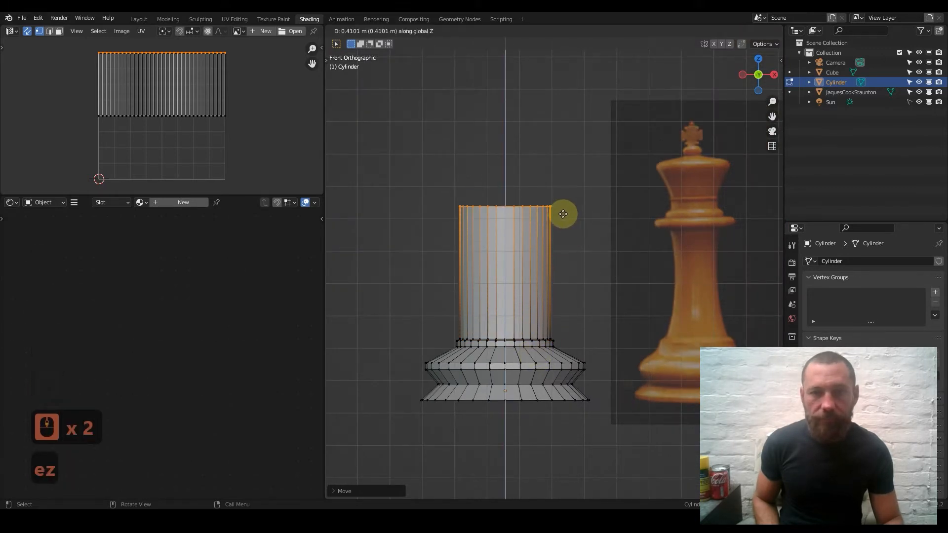
left_click(558, 199)
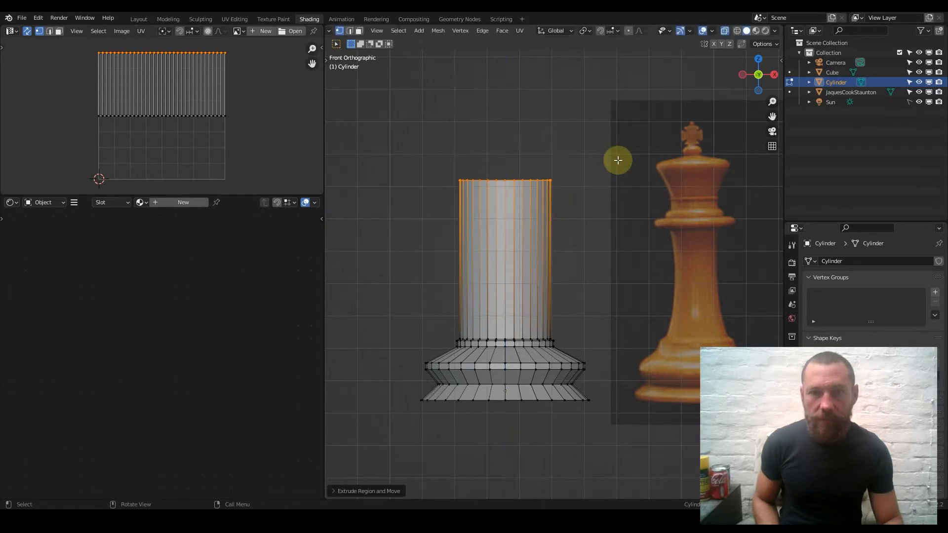
key("s")
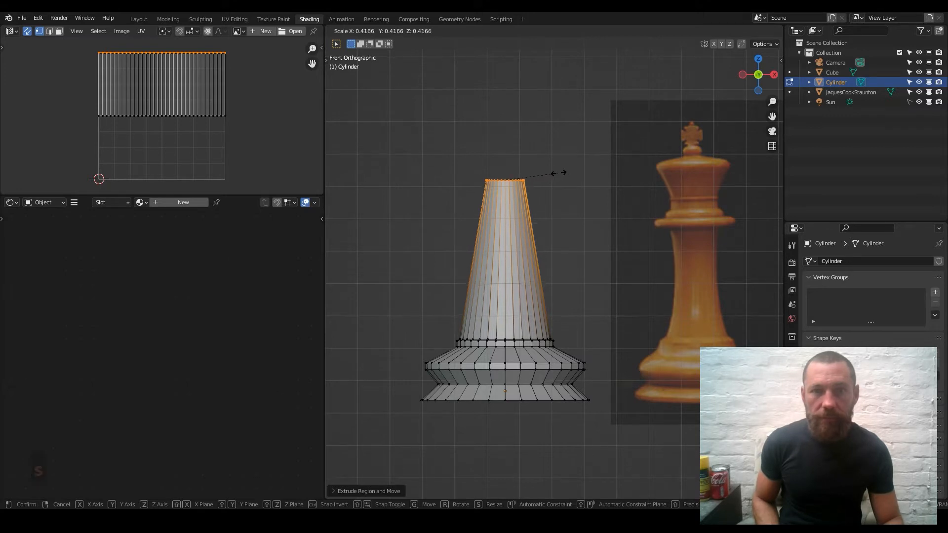
left_click(559, 172)
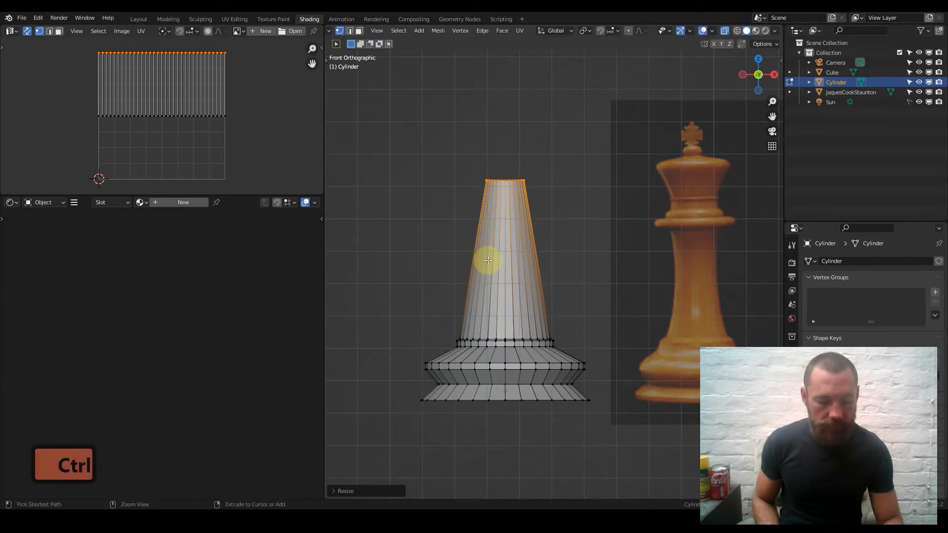
Add a centred loop cut halfway up the shaft and scale it inward to nearly the width of the shaft's top.
key("ctrl+r")
left_click(488, 260)
key("s")
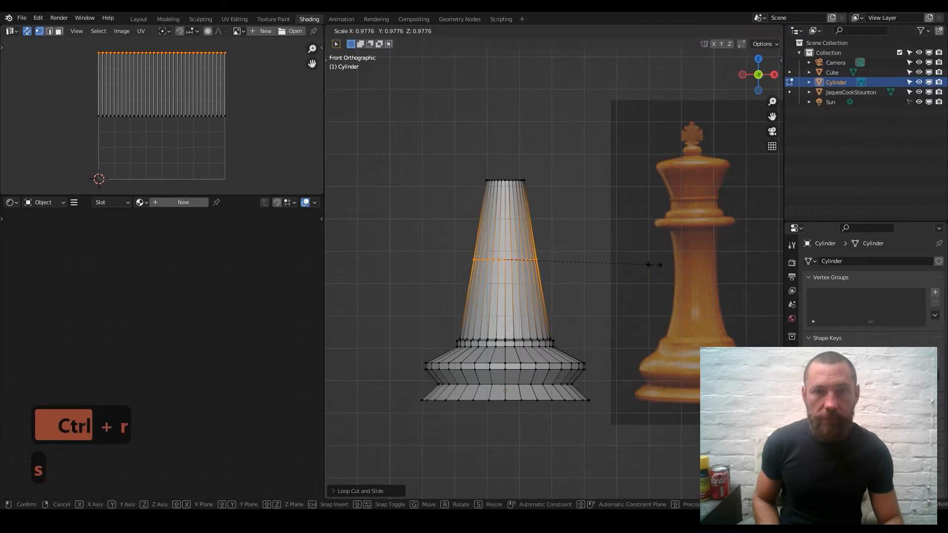
left_click(607, 264)
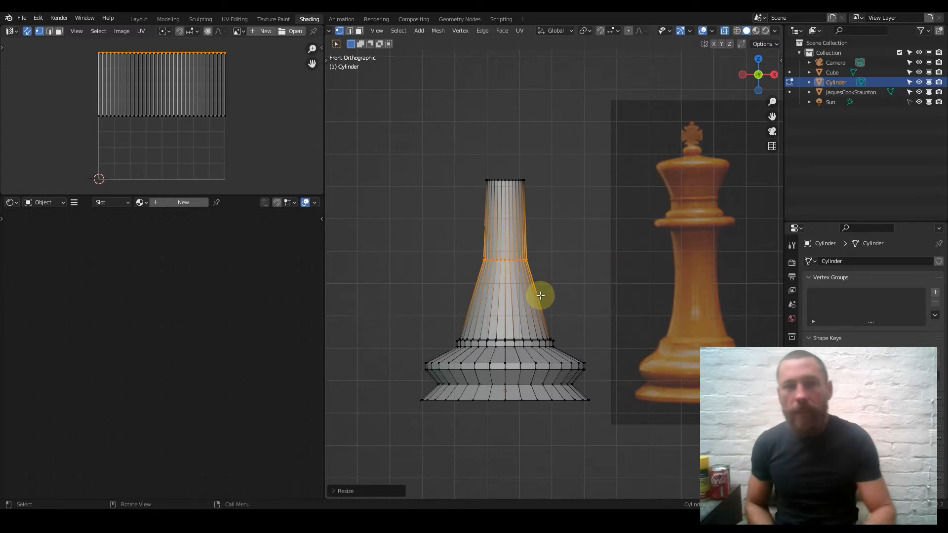
Compare the cylinder's profile in Object Mode with the reference chess pieces, and open its modifier settings.
scroll(554, 267, "down", 3)
key("Tab")
scroll(539, 284, "down", 2)
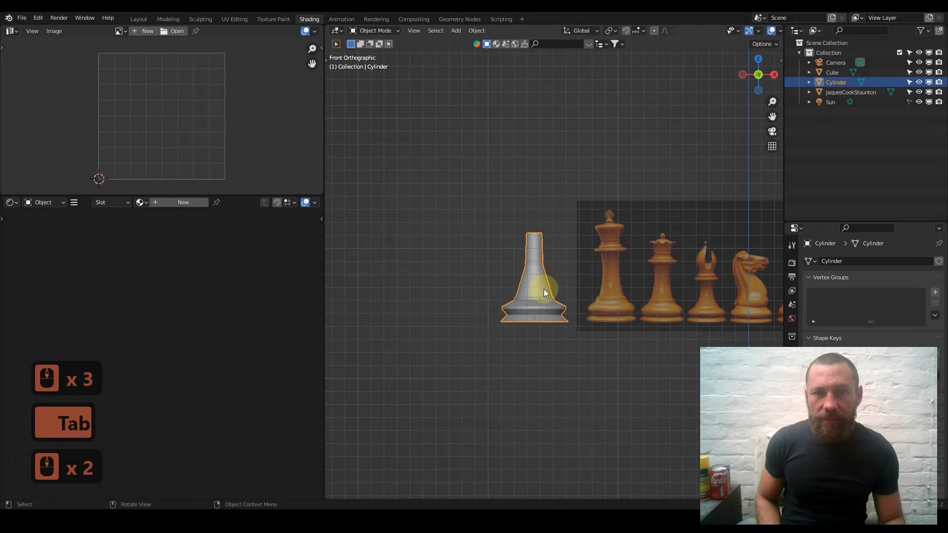
middle_click_drag(566, 289, 496, 300, "shift")
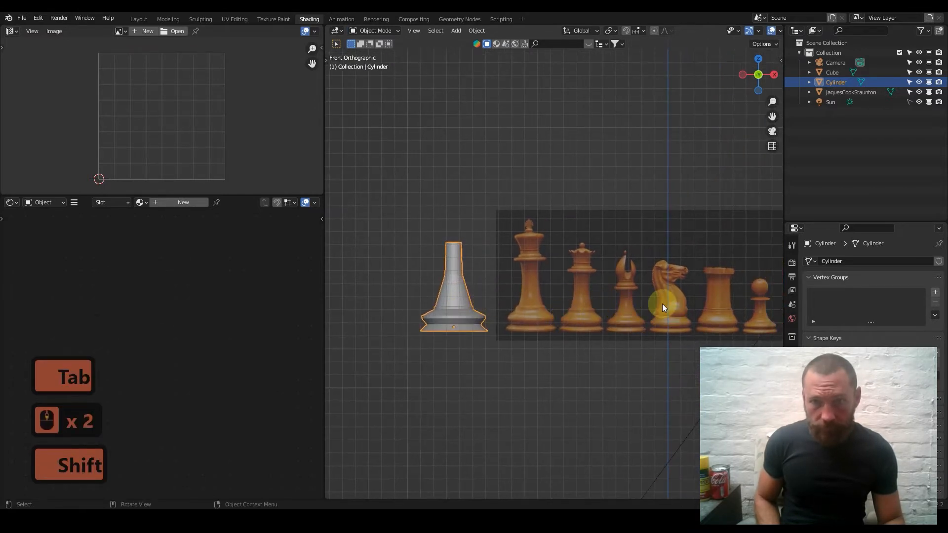
scroll(473, 311, "up", 2)
middle_click_drag(440, 330, 484, 323, "shift")
scroll(561, 313, "up", 2)
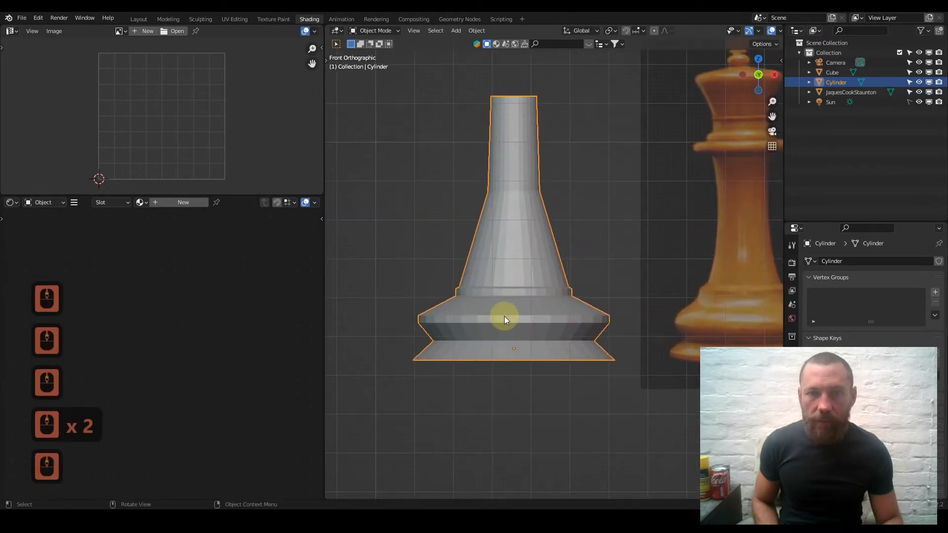
left_click(791, 245)
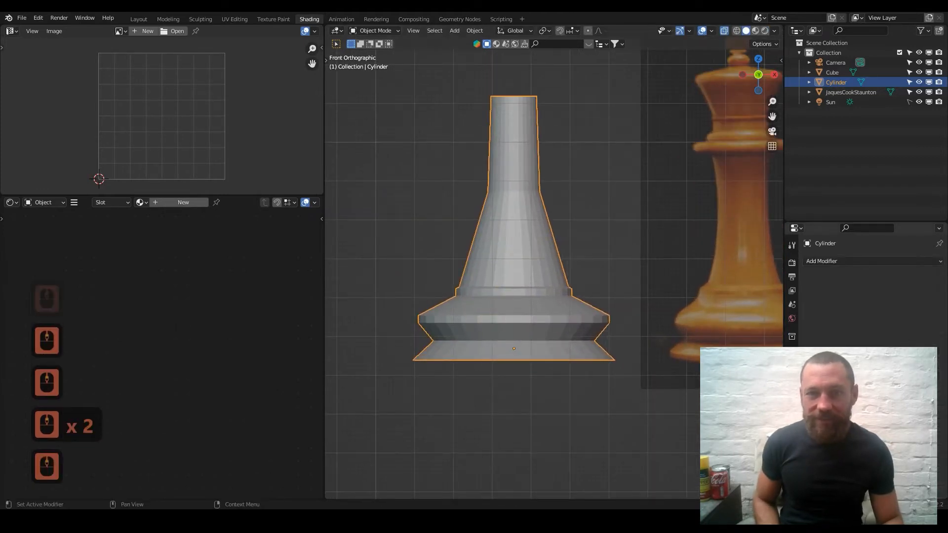
Select the base's bottom edge loop in Edit Mode and extrude it down about 0.01 m along Z.
key("Tab")
left_click(531, 357, "alt")
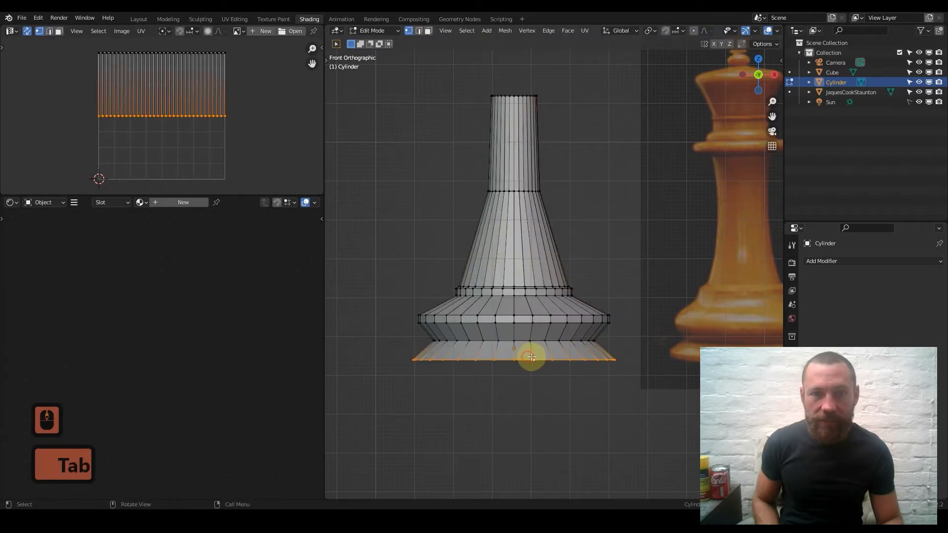
key("e")
key("z")
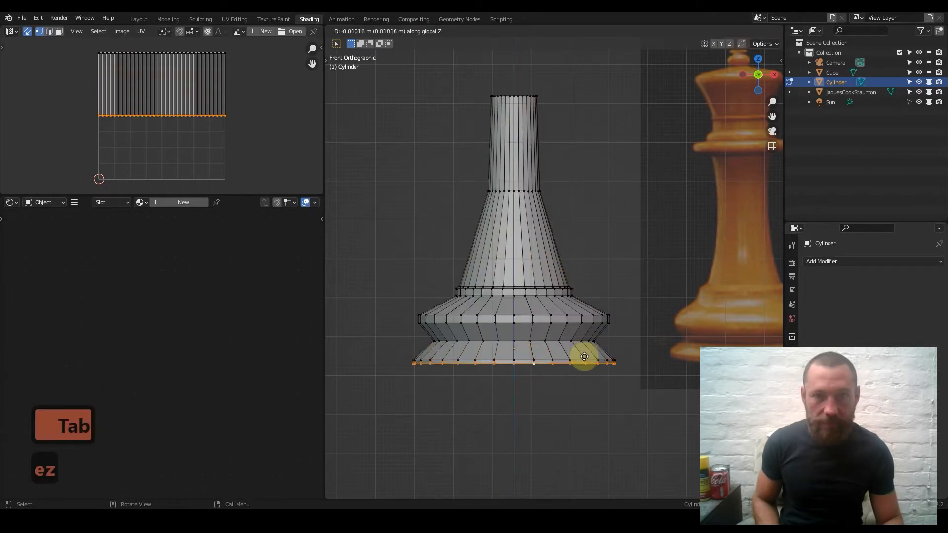
left_click(587, 357)
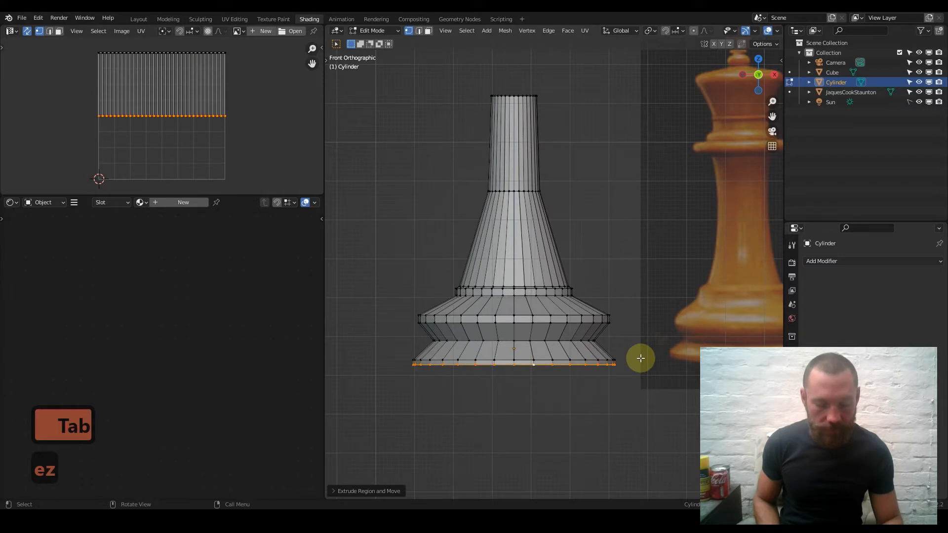
Extrude the bottom loop again and scale it inward to less than half its size, forming the underside ring.
middle_click_drag(640, 358, 586, 318)
mouse_move(669, 323)
middle_mouse_down()
mouse_move(550, 332)
mouse_move(658, 313)
middle_mouse_up()
key("e")
key("s")
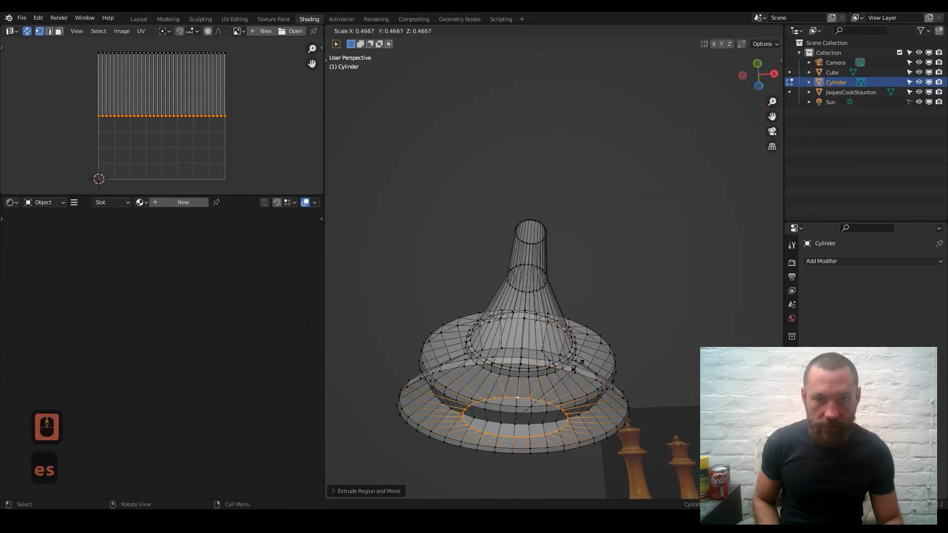
left_click(564, 371)
Add three loop cuts around the underside ring, and return to Object Mode in the front view.
key("ctrl+r")
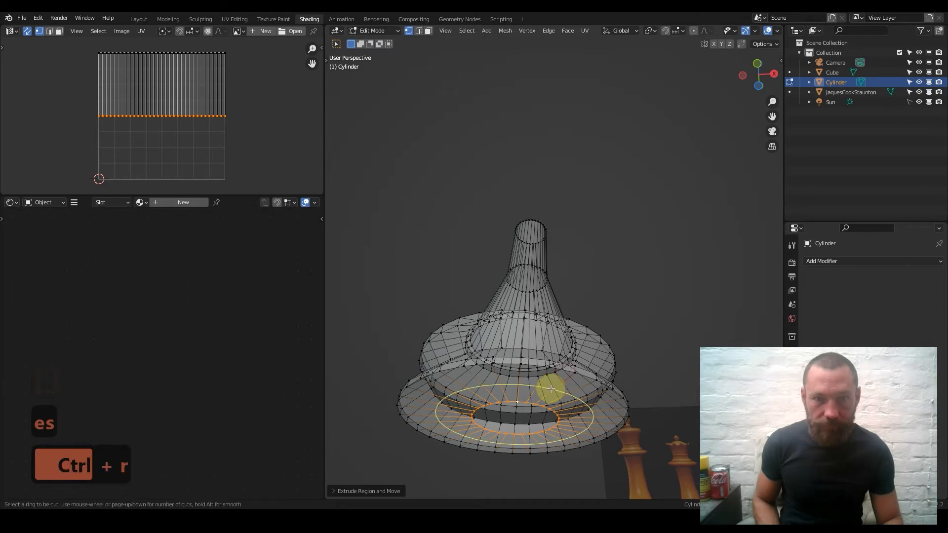
scroll(551, 389, "up", 1)
left_click(550, 390)
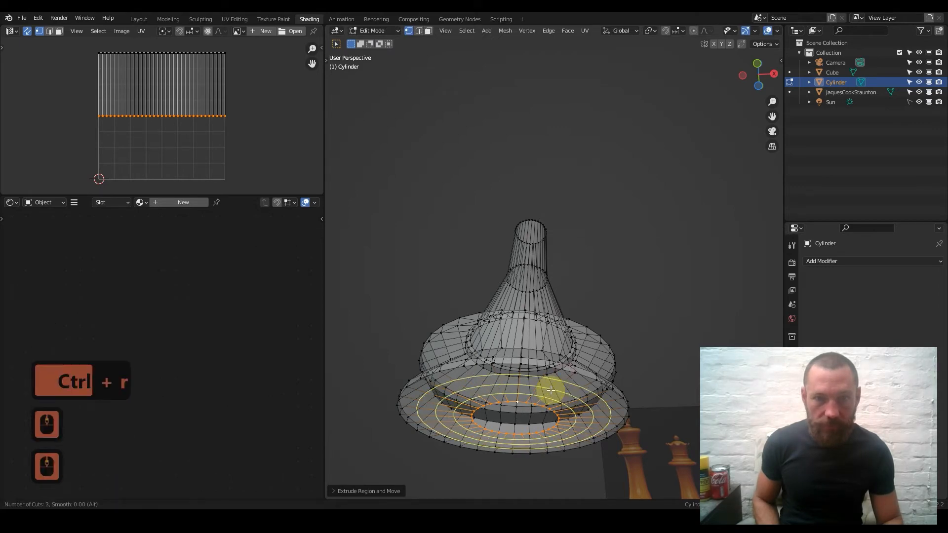
left_click(575, 398)
middle_click_drag(576, 398, 575, 423)
key("Tab")
key("KP_1")
key("Tab")
key("Tab")
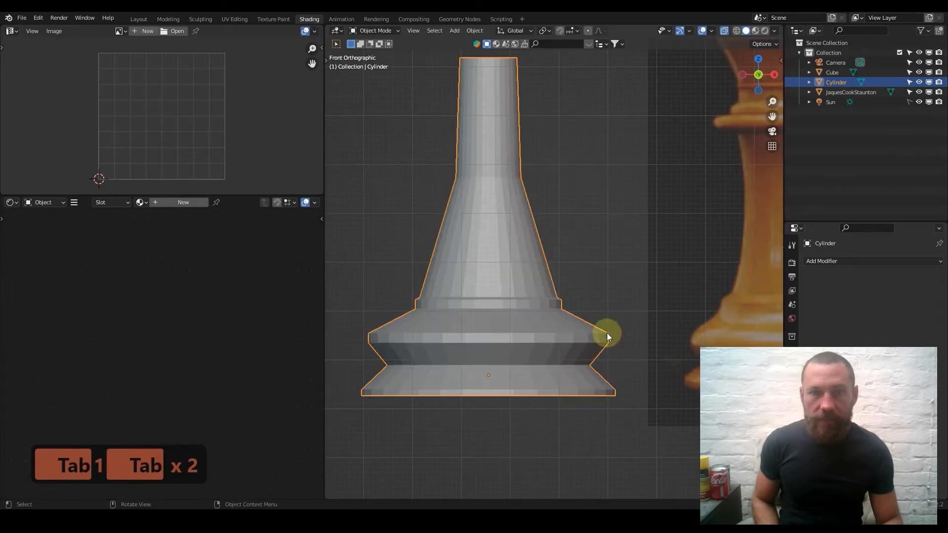
Add a Subdivision Surface modifier to the cylinder with viewport and render levels both set to 3.
left_click(851, 262)
left_click(753, 440)
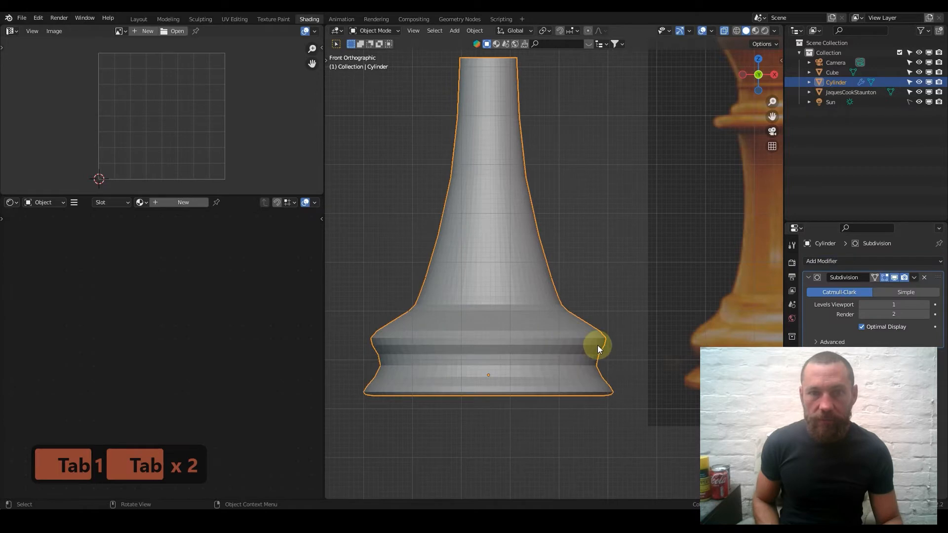
left_click(928, 304)
left_click(928, 304)
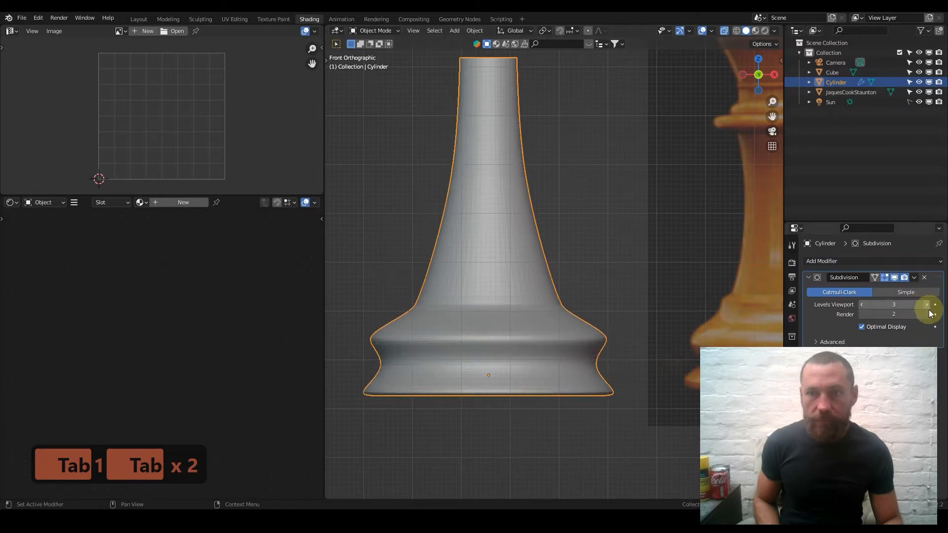
left_click(928, 314)
Raise the upper edge loop of the base's bottom rim about 0.022 m along Z, and check the smoothed shape in Object Mode.
scroll(476, 355, "down", 1)
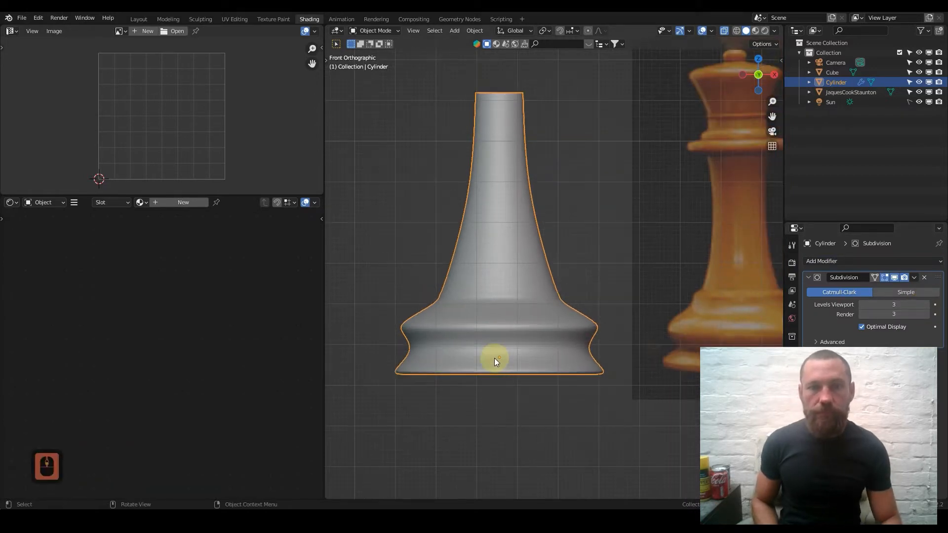
middle_click_drag(546, 344, 502, 344, "shift")
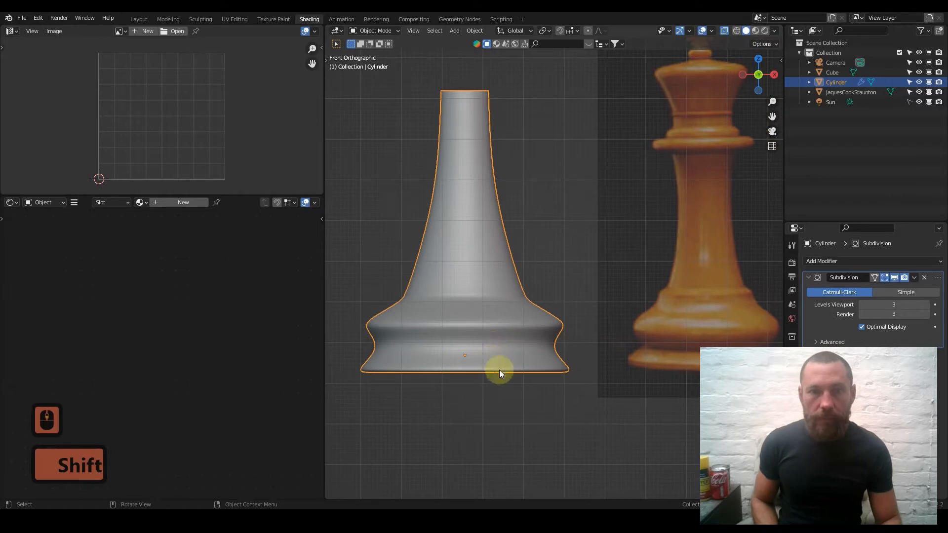
key("Tab")
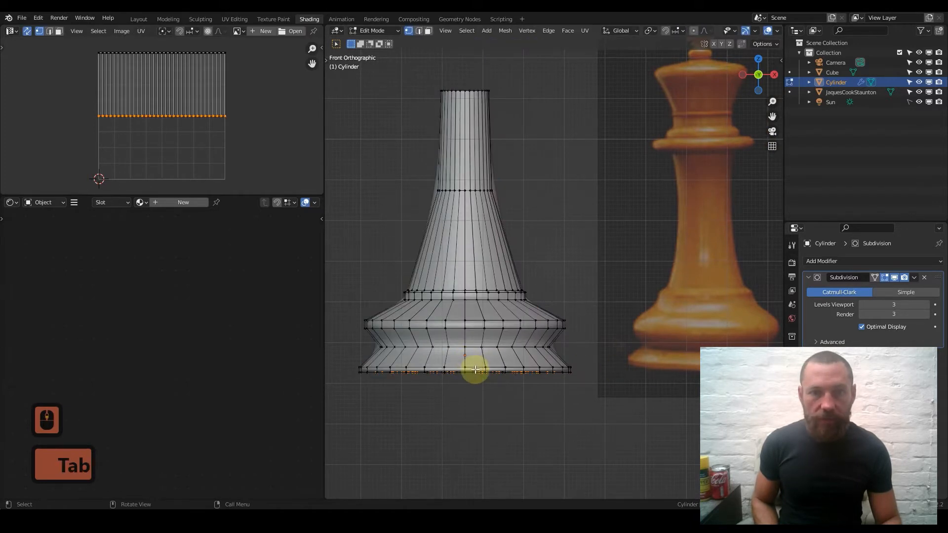
left_click(475, 367, "alt")
key("g")
key("z")
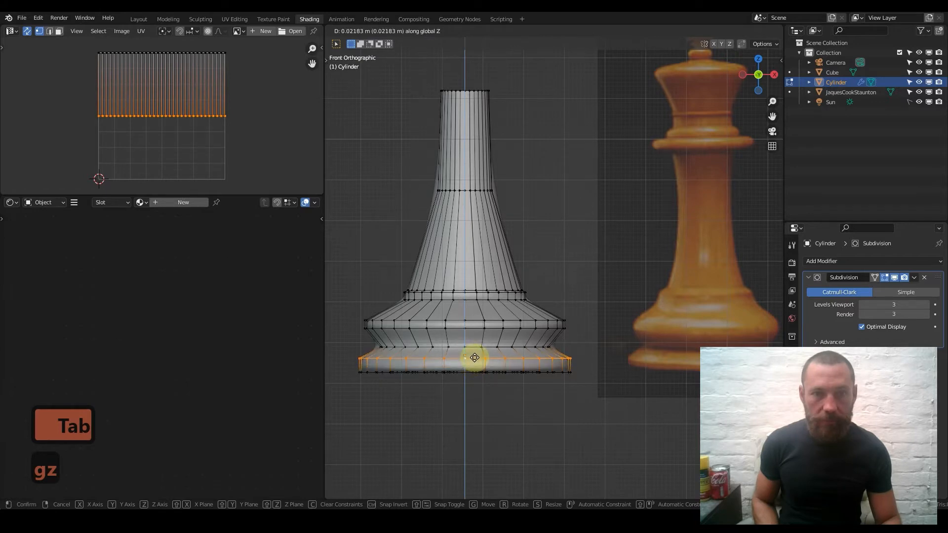
left_click(475, 357)
key("Tab")
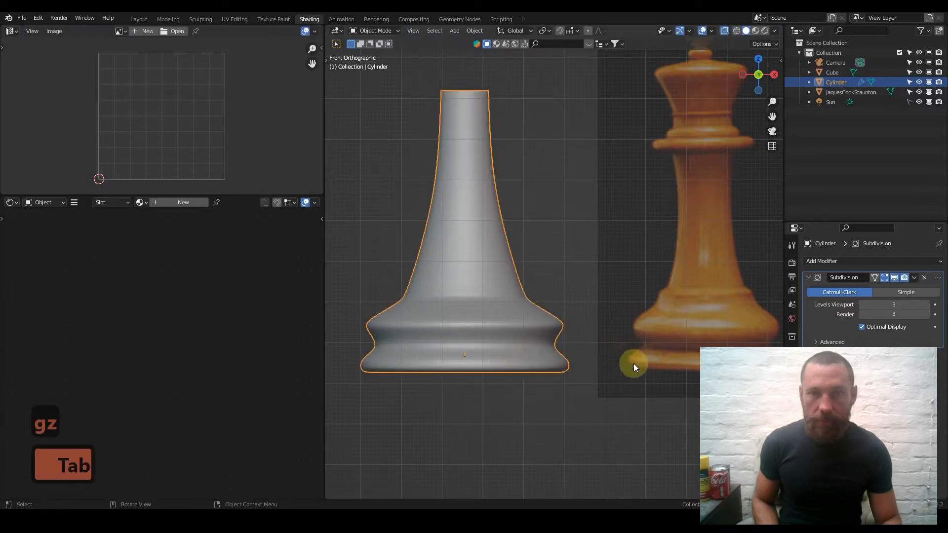
Add a loop cut to the base's bottom rim, slide it close to the rim's upper edge, and check the smoothed outline.
key("Tab")
key("ctrl+r")
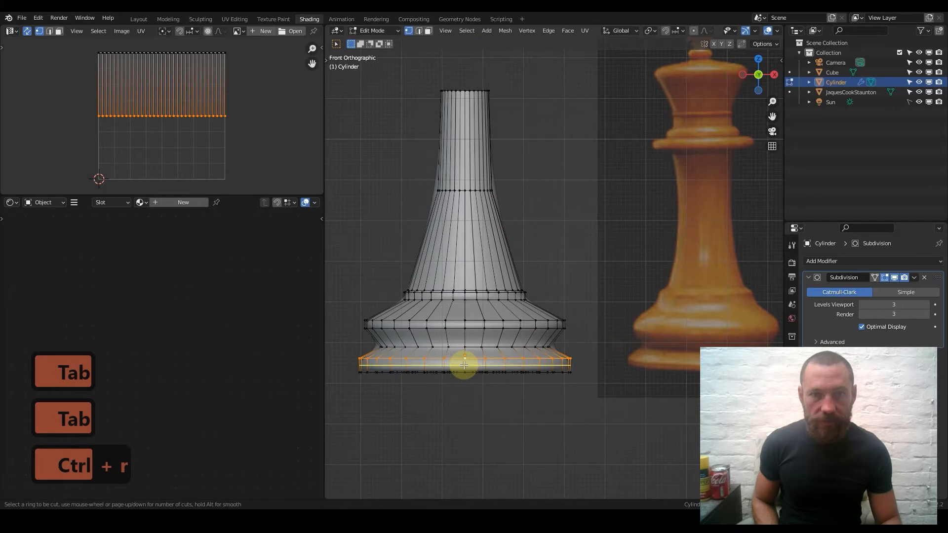
left_click(464, 365)
left_click(463, 362)
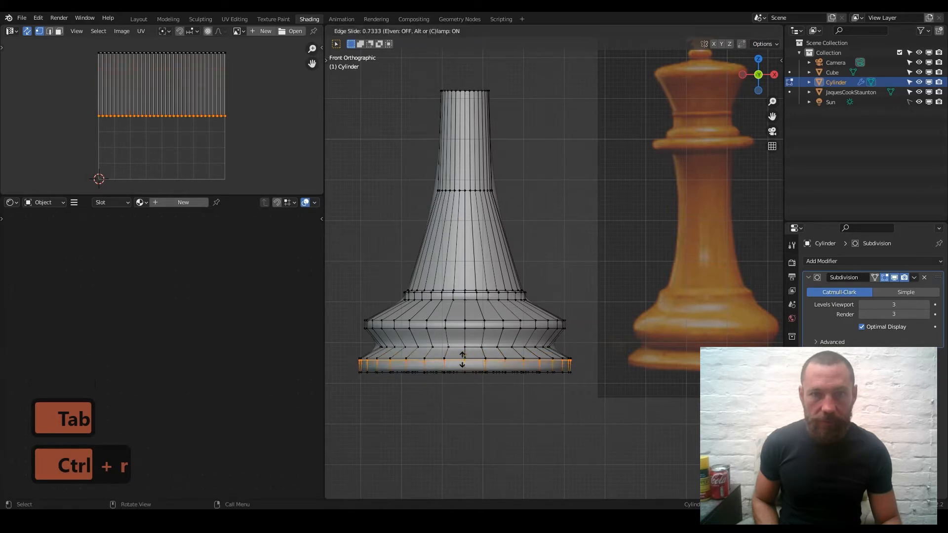
key("Tab")
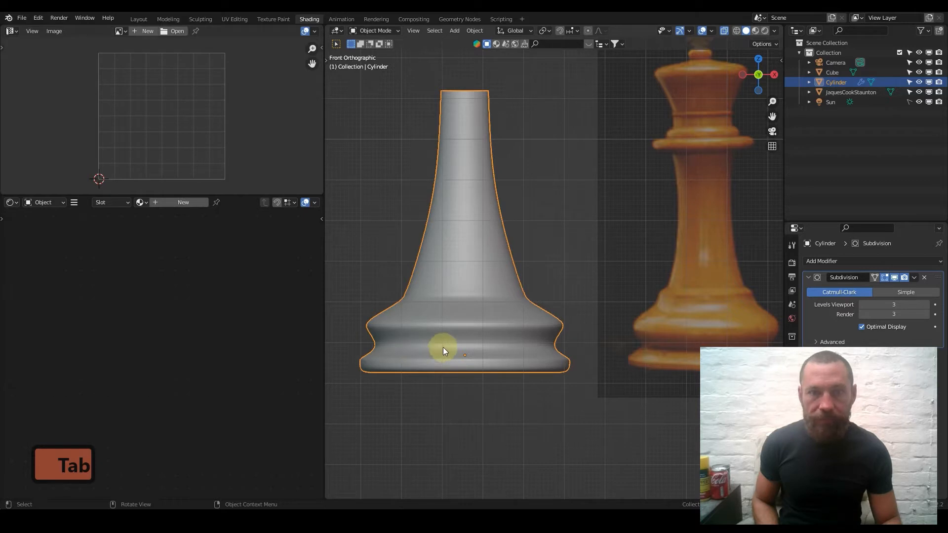
key("Tab")
key("Tab")
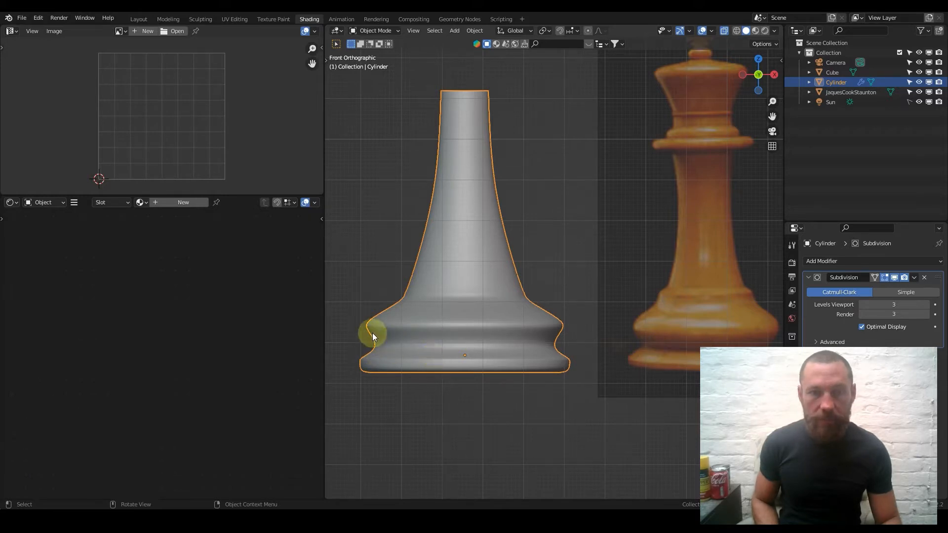
Add a loop cut above the groove between the king base's two rings and slide it down close to the groove.
key("Tab")
scroll(419, 345, "up", 3)
middle_click_drag(434, 349, 613, 332, "shift")
key("ctrl+r")
left_click(614, 328)
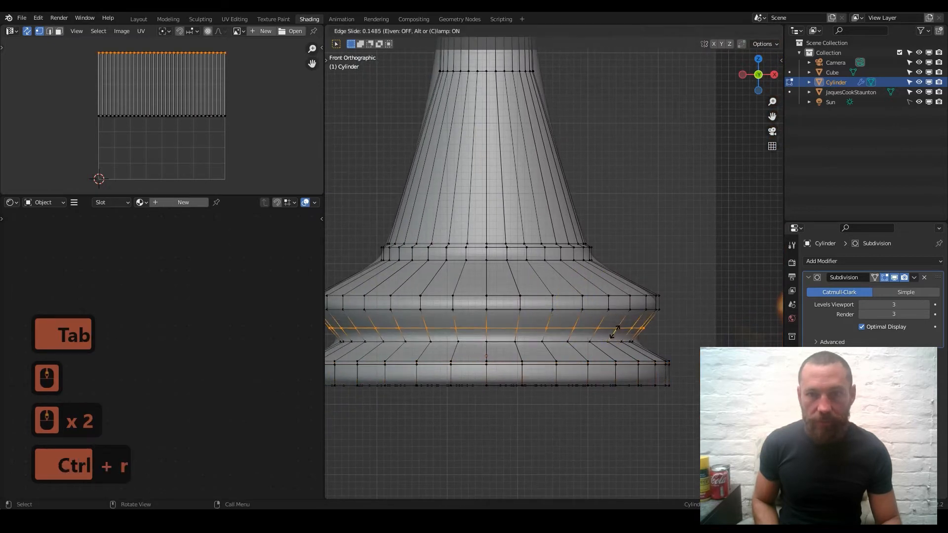
left_click(616, 338)
Add a loop cut just below the base groove, slide it close to the groove, and check the smoothed outline.
key("ctrl+r")
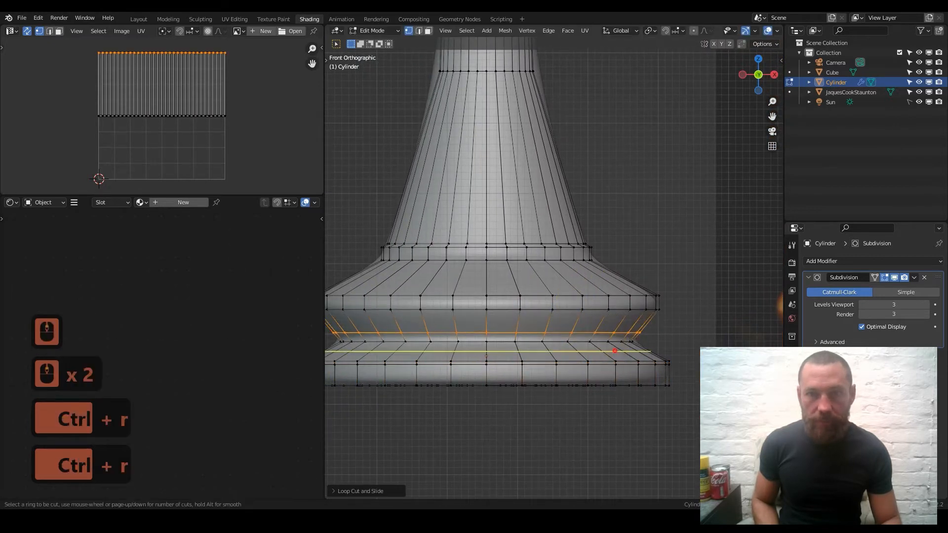
left_click(613, 345)
left_click(611, 344)
key("Tab")
scroll(583, 350, "down", 6)
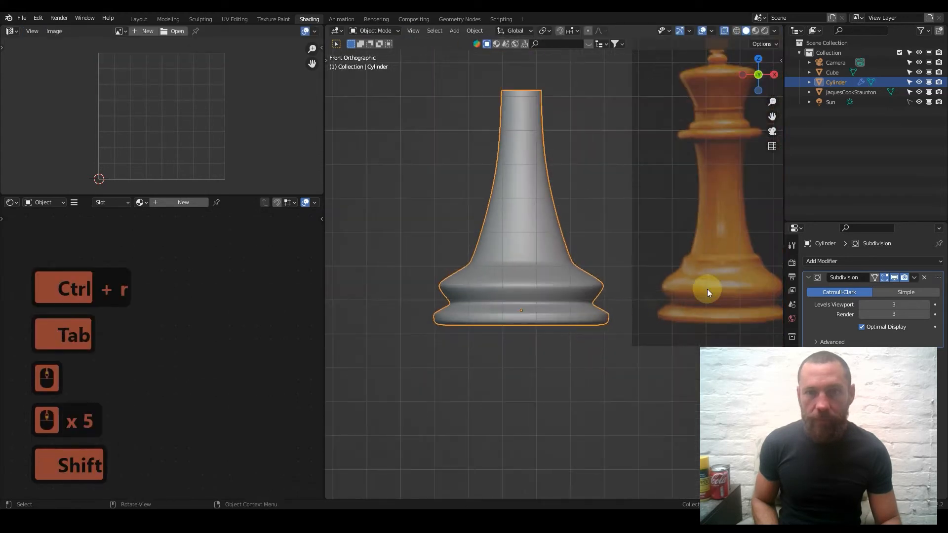
Select the vertices from the upper base ring's top edge up through the shaft and raise them about 0.01 m along Z.
scroll(482, 295, "up", 3)
key("Tab")
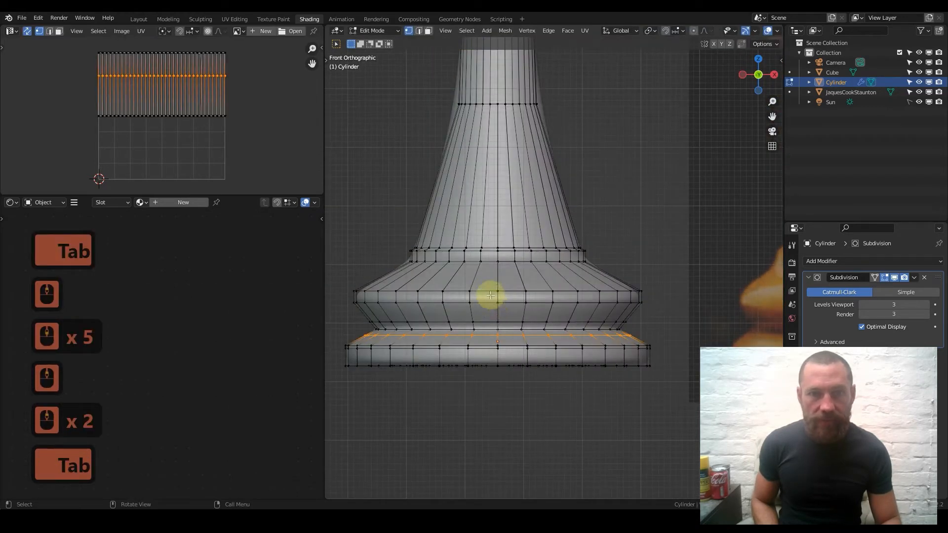
scroll(485, 290, "down", 3)
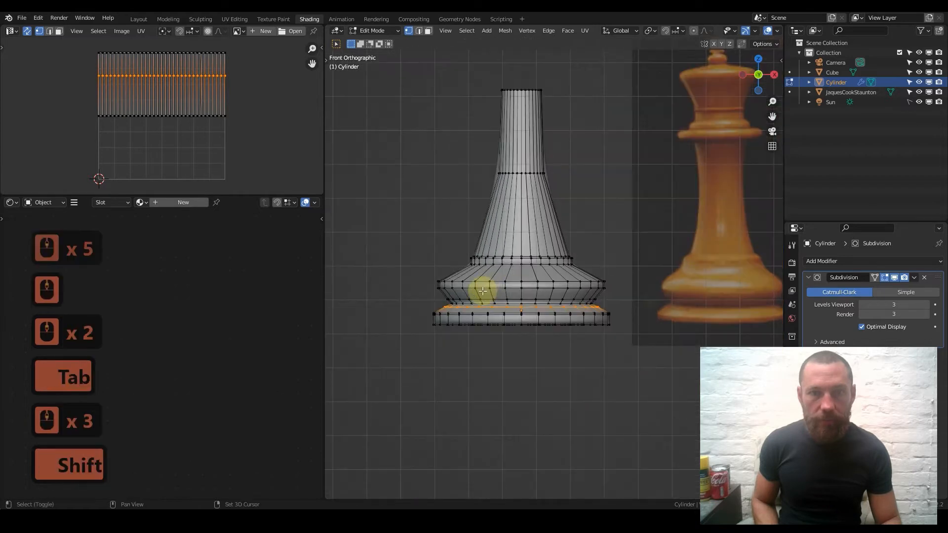
middle_click_drag(484, 289, 503, 291, "shift")
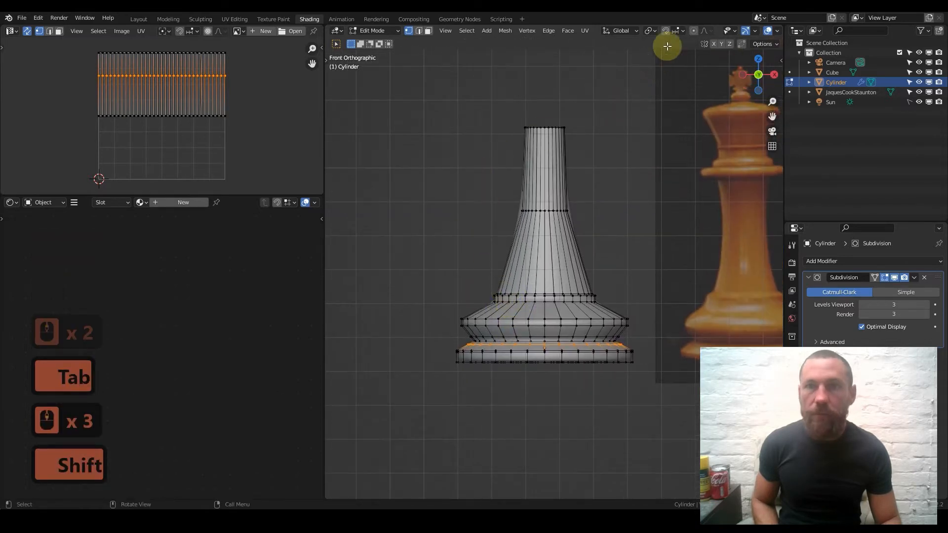
scroll(674, 30, "down", 3)
left_click_drag(444, 81, 667, 321)
scroll(609, 321, "up", 3)
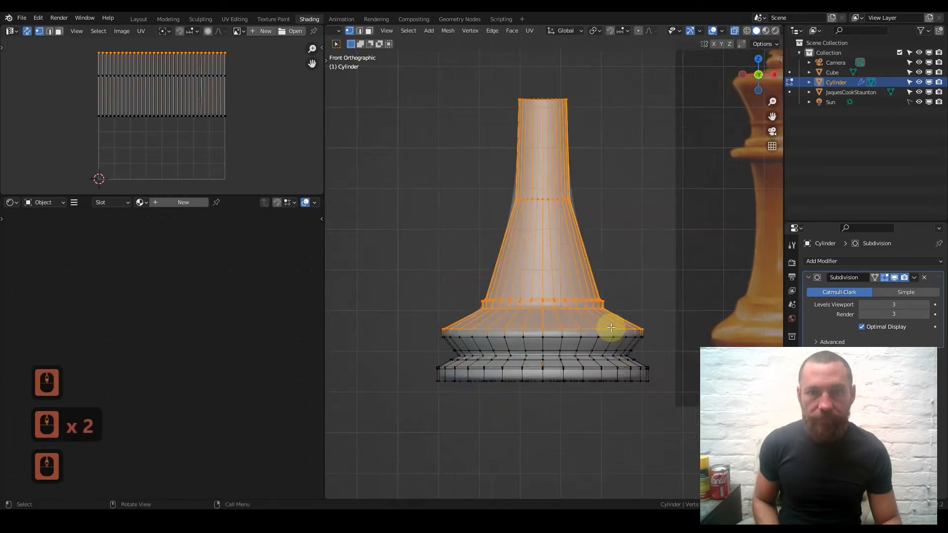
key("g")
key("z")
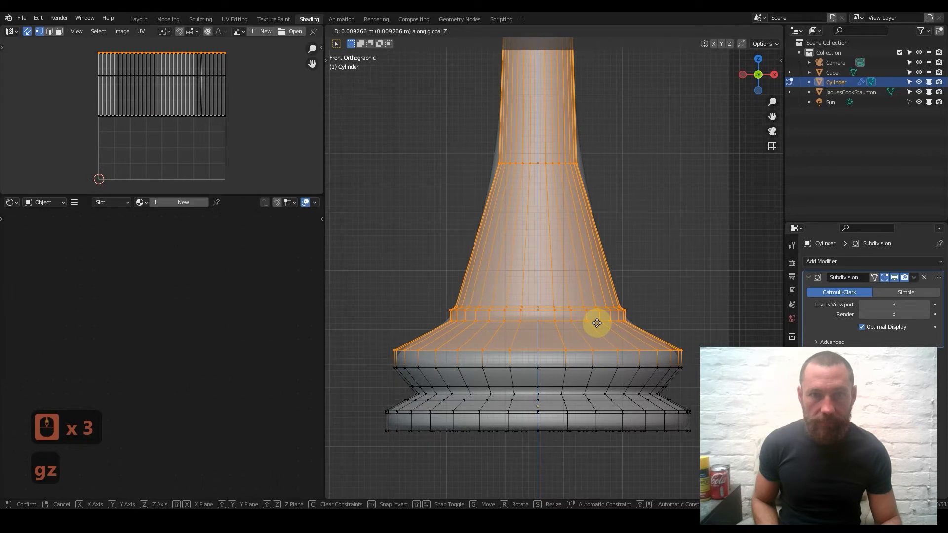
left_click(595, 322)
Add a loop cut around the middle of the upper base ring's vertical band and check the smoothed outline.
key("ctrl+r")
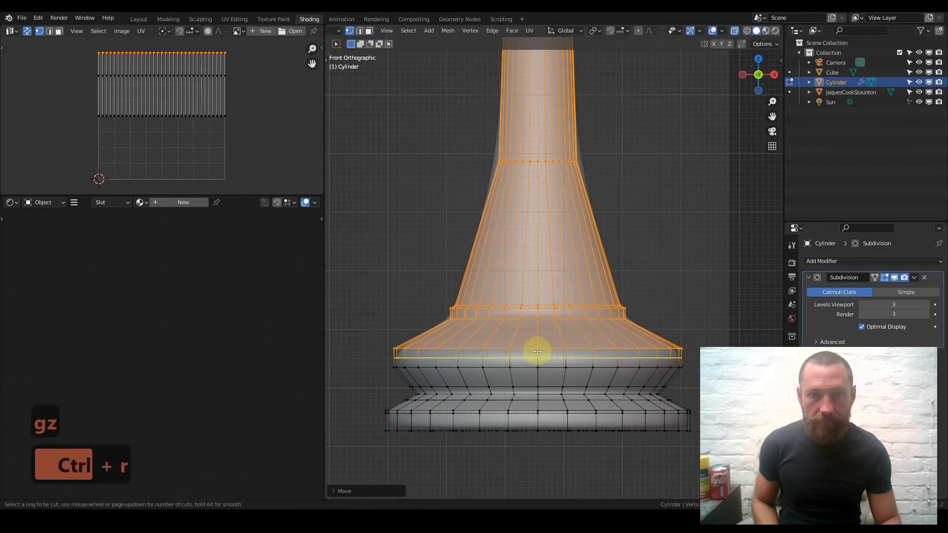
left_click(537, 351)
key("Tab")
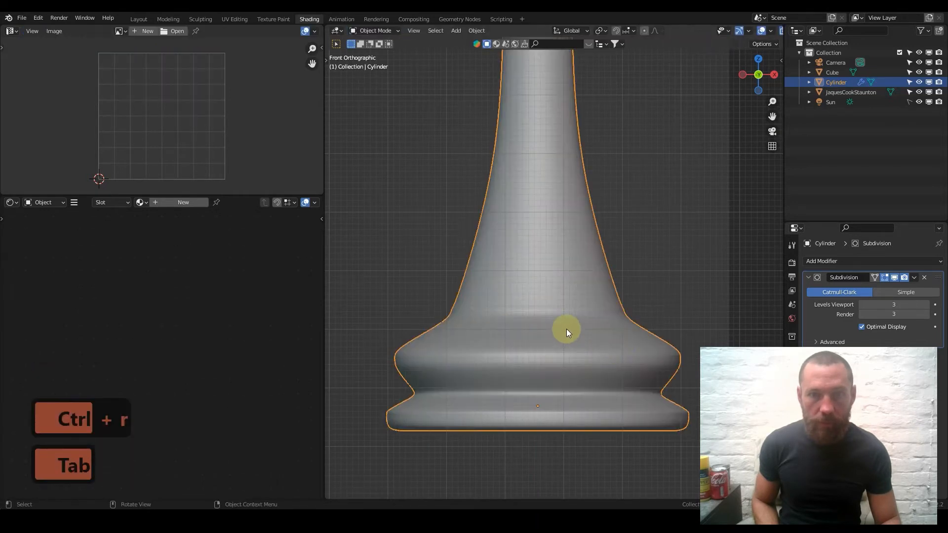
scroll(567, 332, "down", 3)
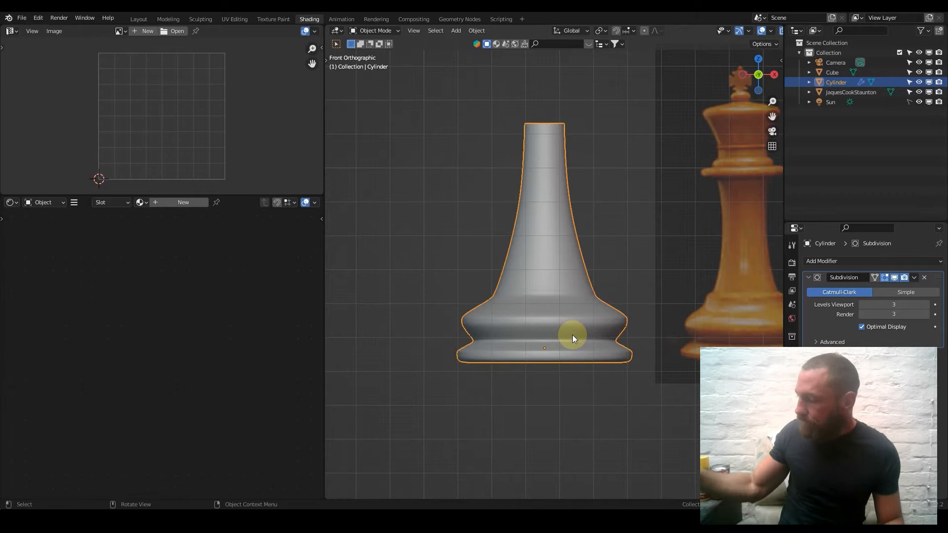
Add a loop cut on the shaft's lower section, slide it down close to the collar, and check the smoothed shape.
middle_click_drag(582, 313, 508, 355, "shift")
scroll(511, 351, "up", 1)
key("Tab")
scroll(508, 355, "up", 3)
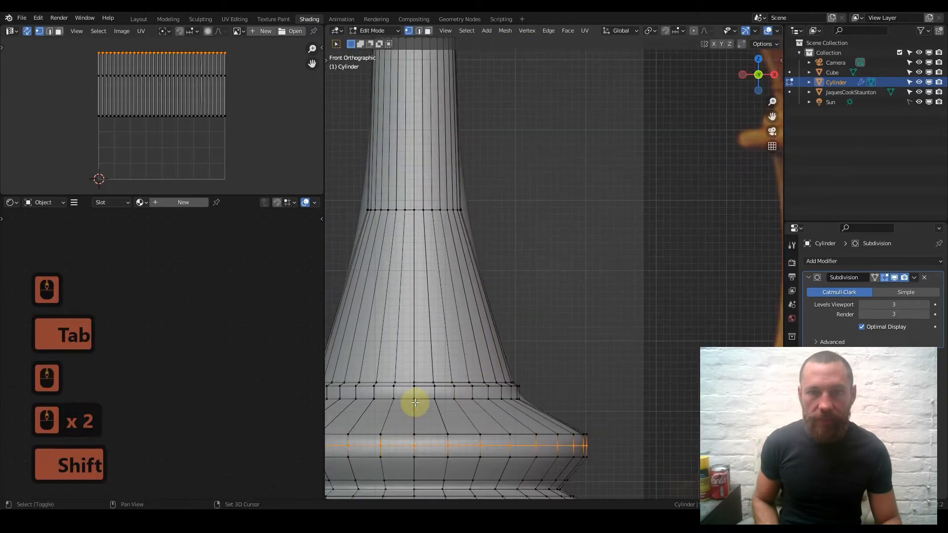
middle_click_drag(429, 402, 524, 359, "shift")
key("Tab")
key("Tab")
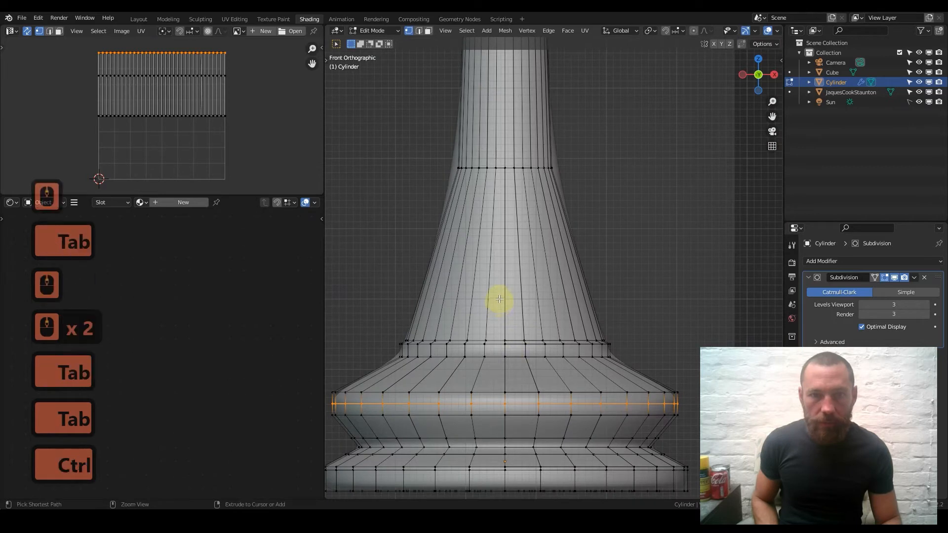
key("ctrl+r")
left_click(487, 260)
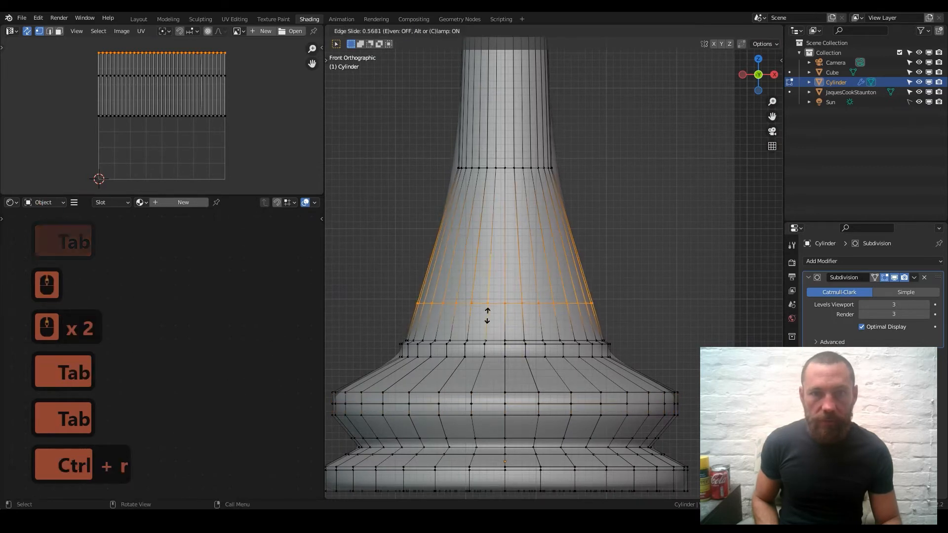
left_click(493, 347)
key("Tab")
Add a loop cut on the sloping shoulder, slide it up close to the collar's lower edge, and check the smoothed shape.
scroll(506, 356, "up", 2)
middle_click_drag(506, 356, 565, 312, "shift")
key("Tab")
key("ctrl+r")
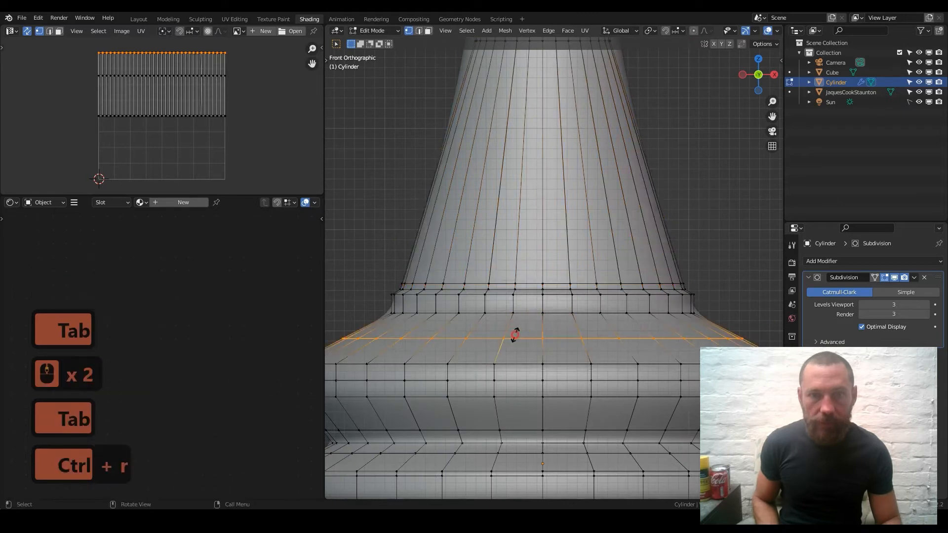
left_click(514, 332)
left_click(518, 311)
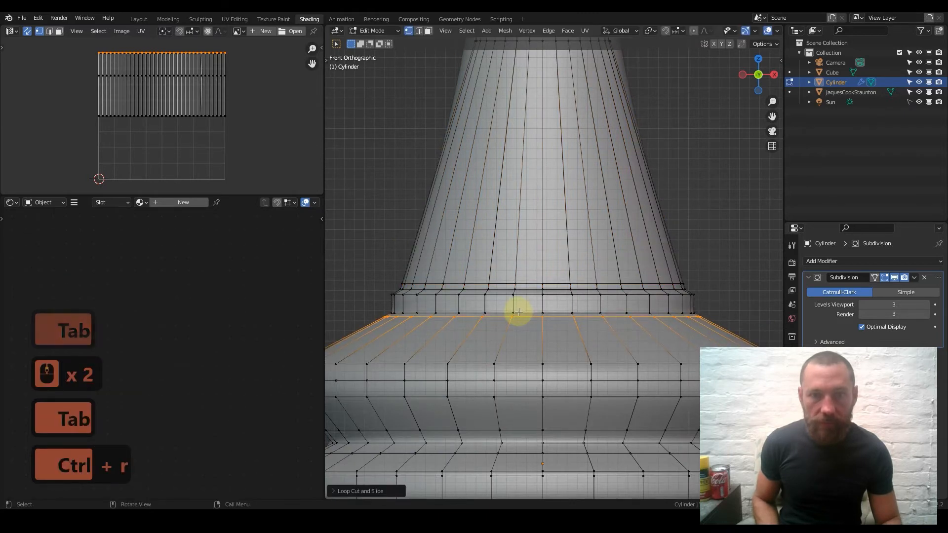
key("Tab")
scroll(522, 317, "down", 5)
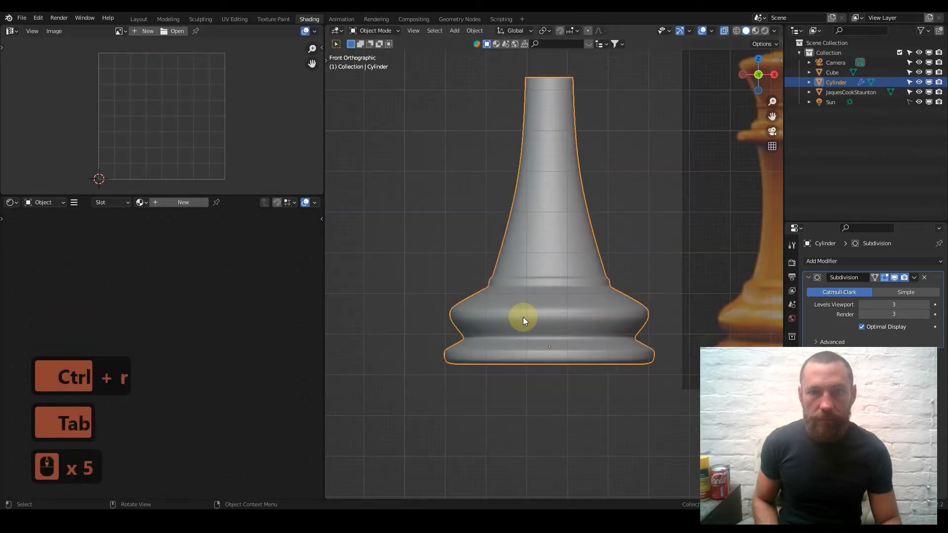
Raise the collar's upper edge loops about 0.016 m along Z and check the smoothed outline.
middle_click_drag(580, 315, 494, 344, "shift")
scroll(463, 339, "up", 2)
key("Tab")
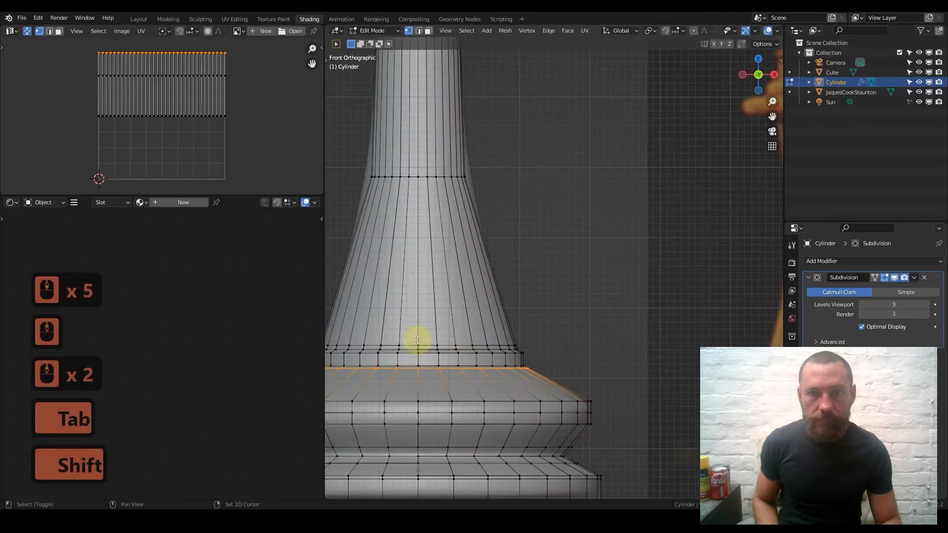
middle_click_drag(419, 338, 447, 294, "shift")
left_click_drag(398, 277, 650, 303)
key("g")
key("z")
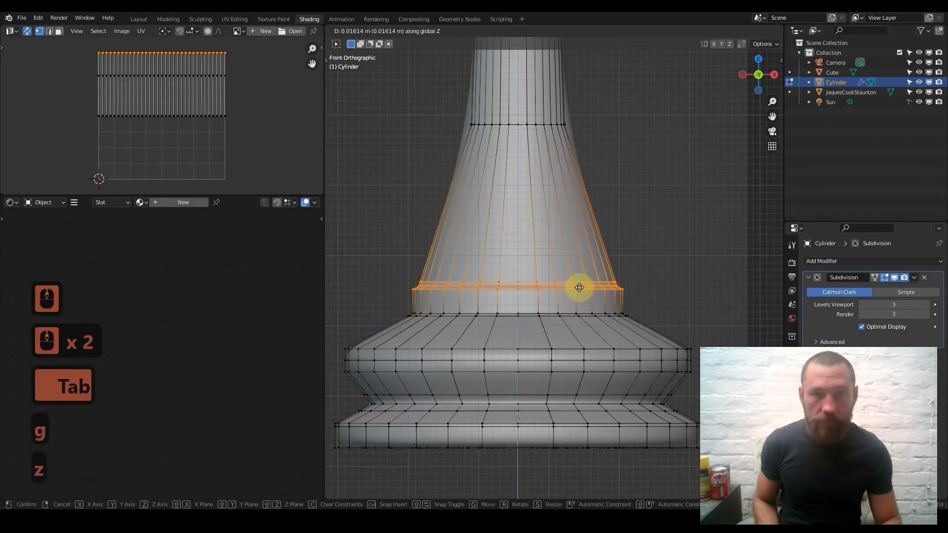
left_click(578, 285)
key("Tab")
scroll(587, 333, "down", 4)
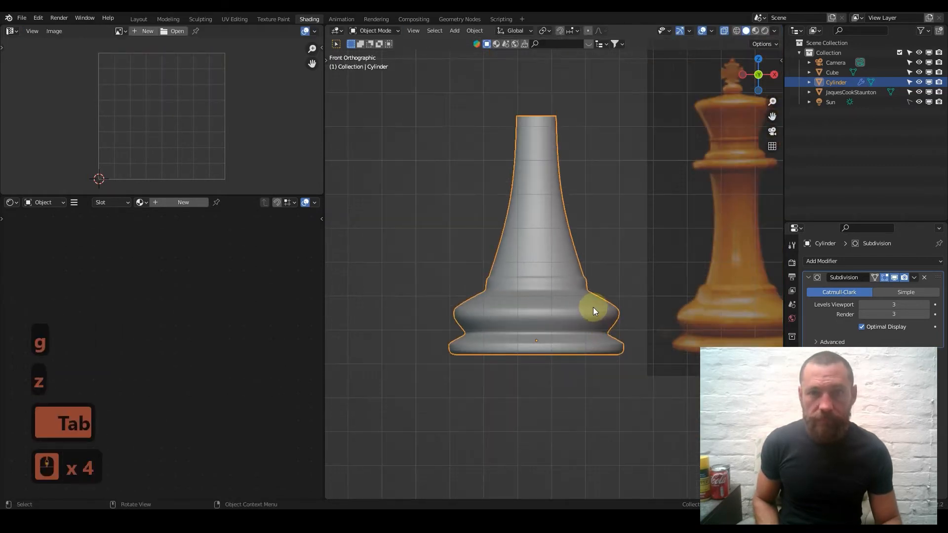
Try to shift the collar's upper edge loops along Z, and compare the smoothed shape with the reference king.
scroll(592, 305, "up", 2)
key("Tab")
key("g")
key("z")
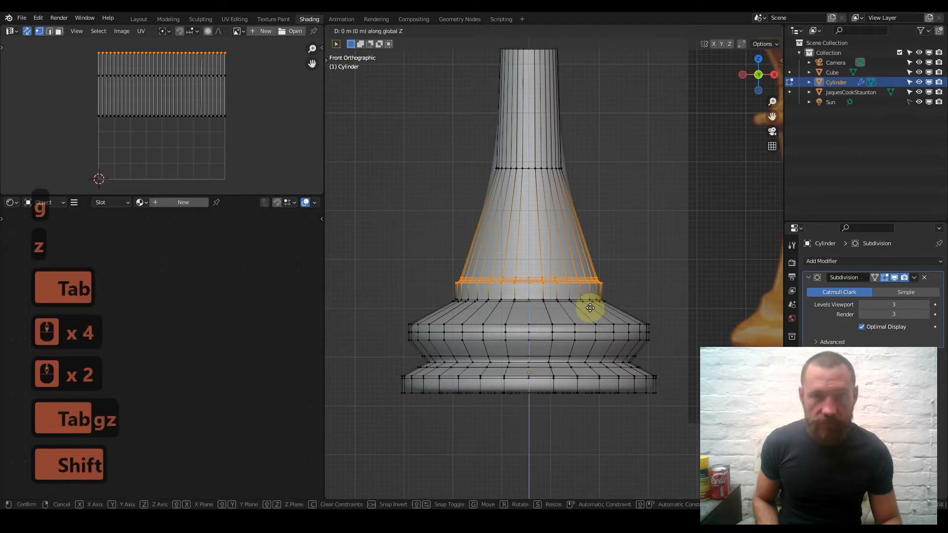
key("Tab")
scroll(584, 327, "down", 3)
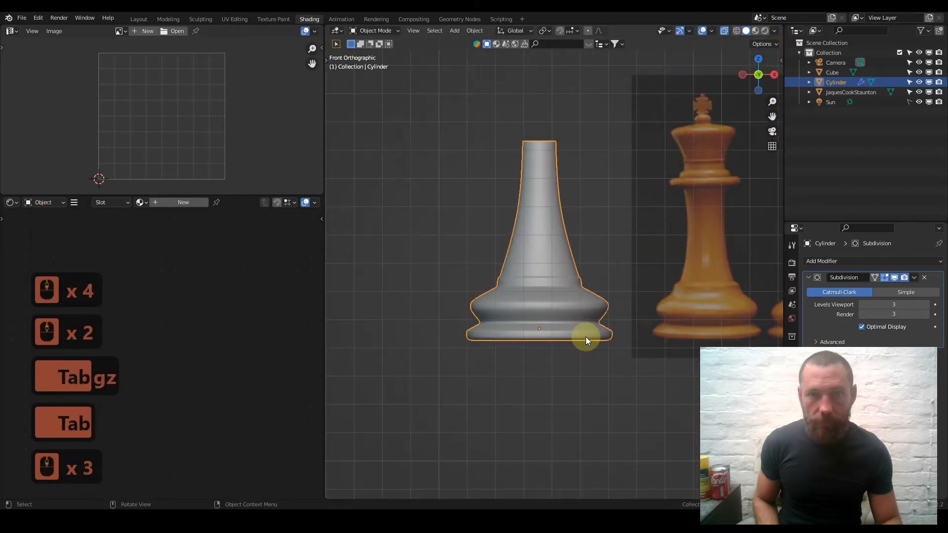
middle_click_drag(600, 313, 553, 365, "shift")
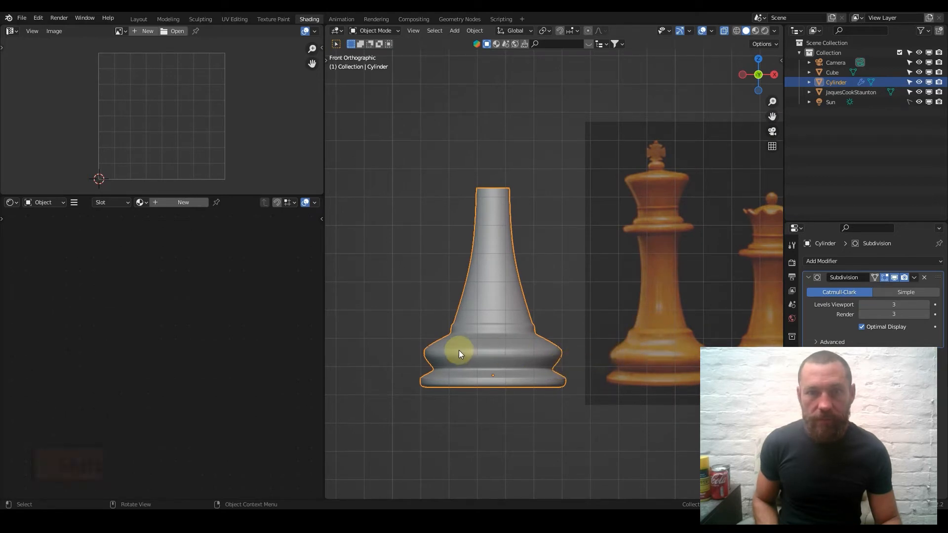
Move the king's body below the reference image of the chess pieces.
scroll(457, 349, "down", 3)
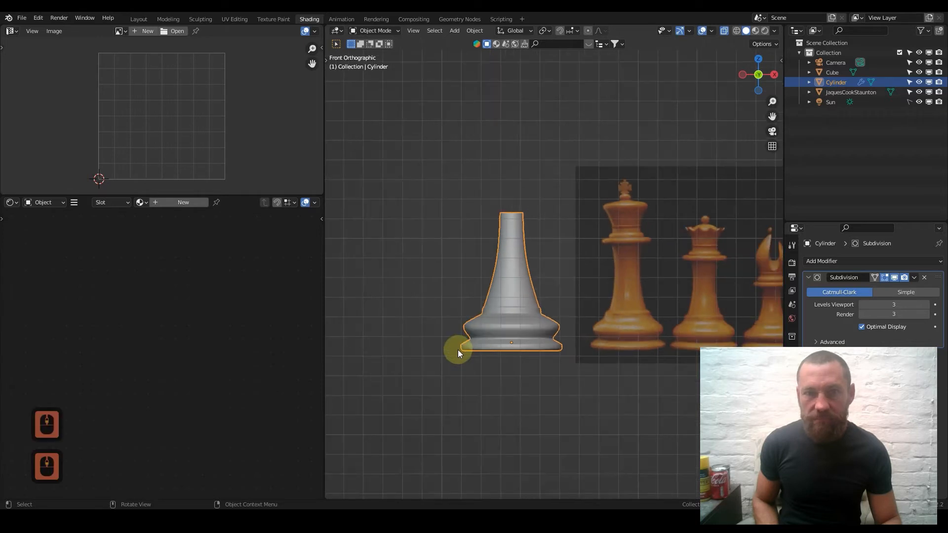
middle_click_drag(628, 307, 461, 239, "shift")
key("g")
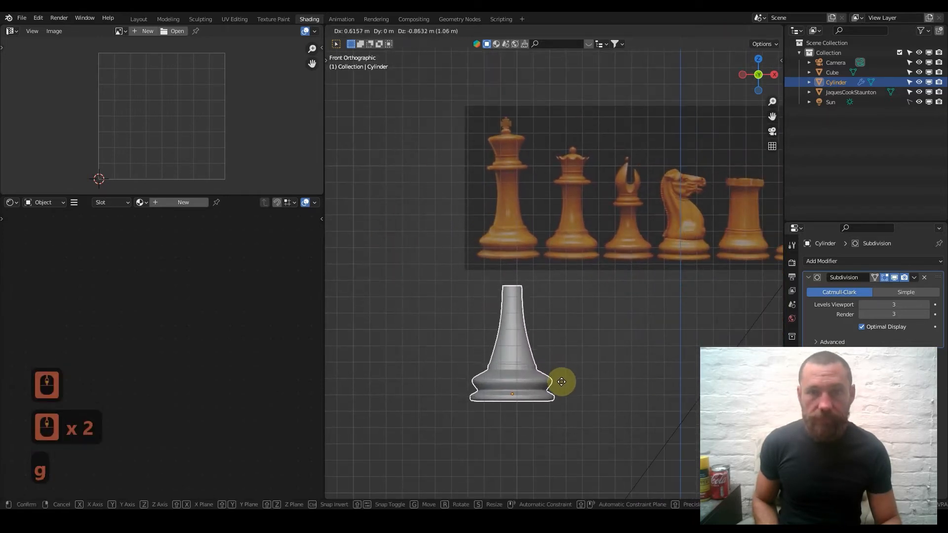
left_click(570, 380)
middle_click_drag(561, 333, 533, 321, "shift")
key("shift+d")
key("x")
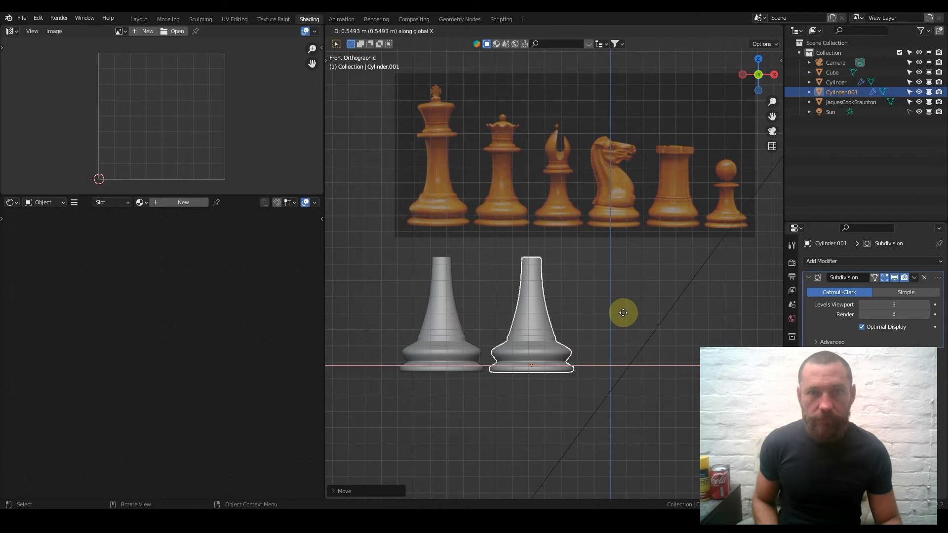
left_click(623, 312)
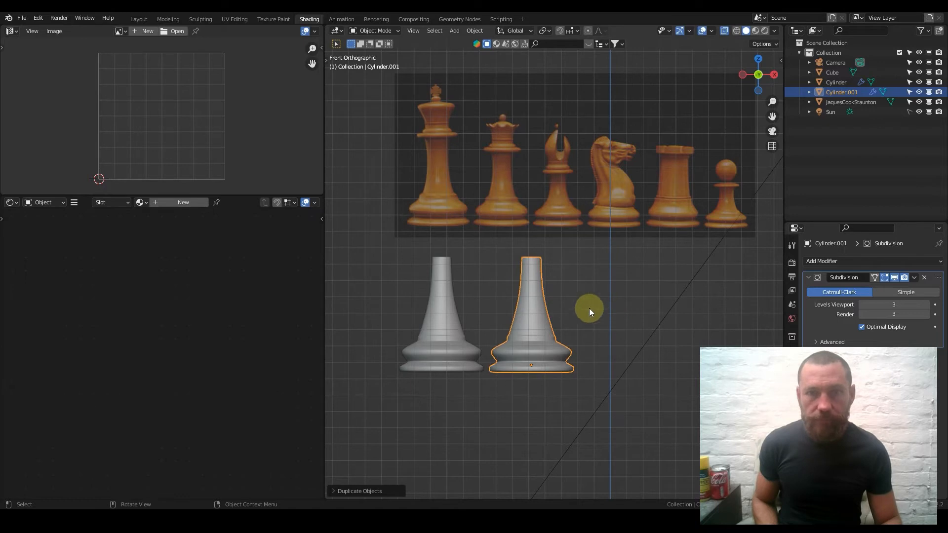
key("x")
left_click(562, 310)
Duplicate the king's body and place the copy about 1.5 m away along negative X and about 1 m higher.
left_click(461, 318)
middle_click_drag(461, 318, 603, 345, "shift")
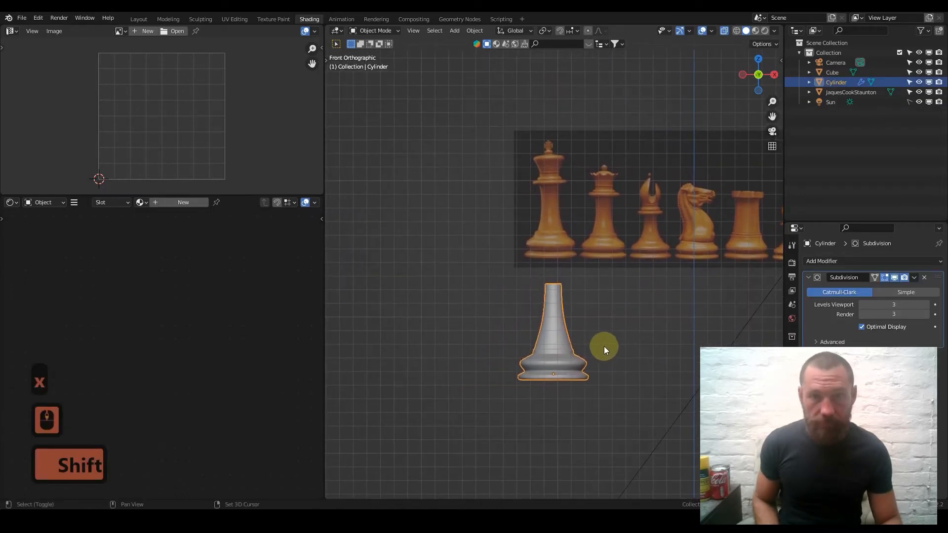
key("shift+d")
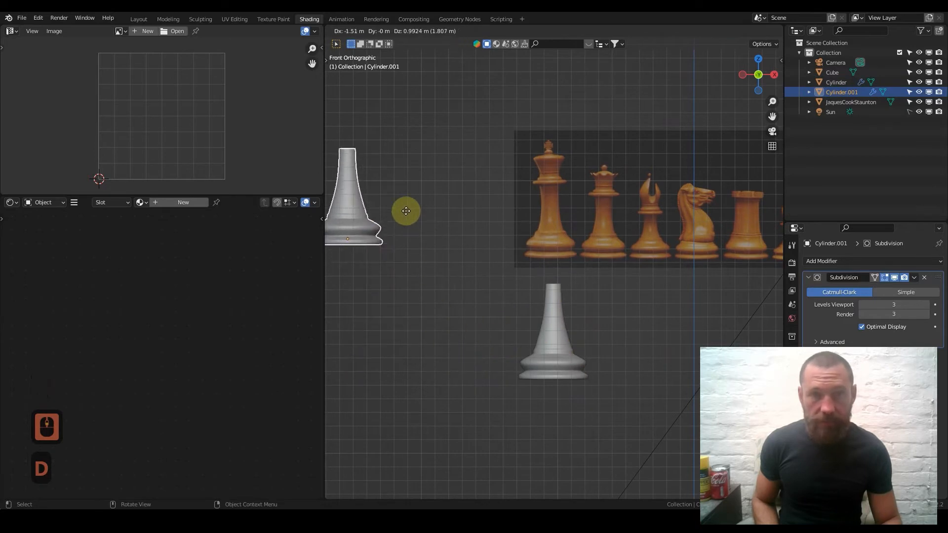
left_click(404, 204)
Move the original king's body up beside the reference image, between the image and the duplicate.
left_click(550, 336)
key("g")
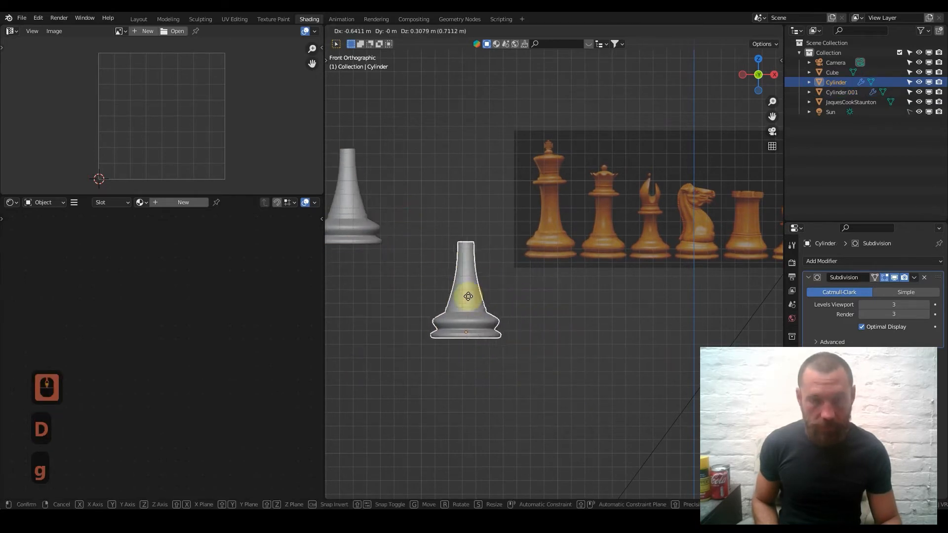
left_click(468, 222)
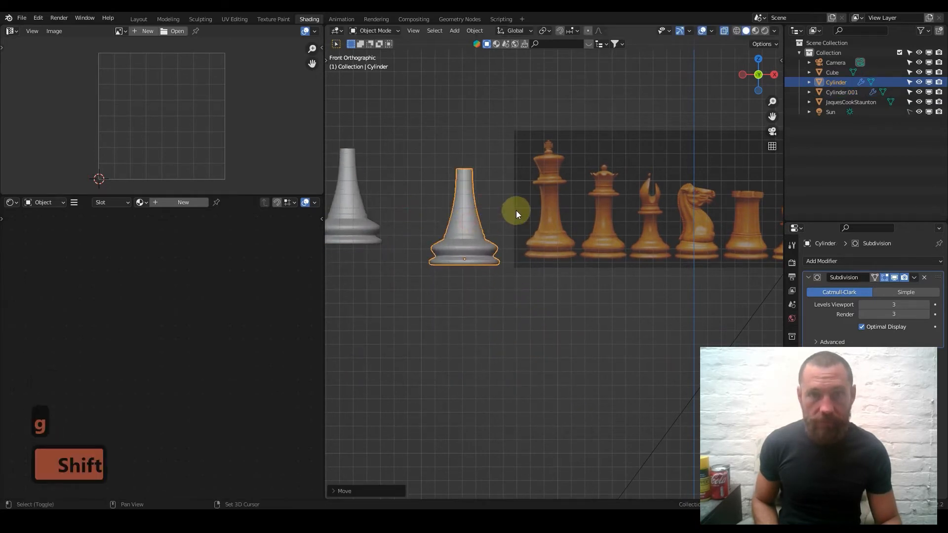
Examine the king's body from angled and front views, and compare its shaft and base with the reference king.
scroll(516, 211, "up", 4)
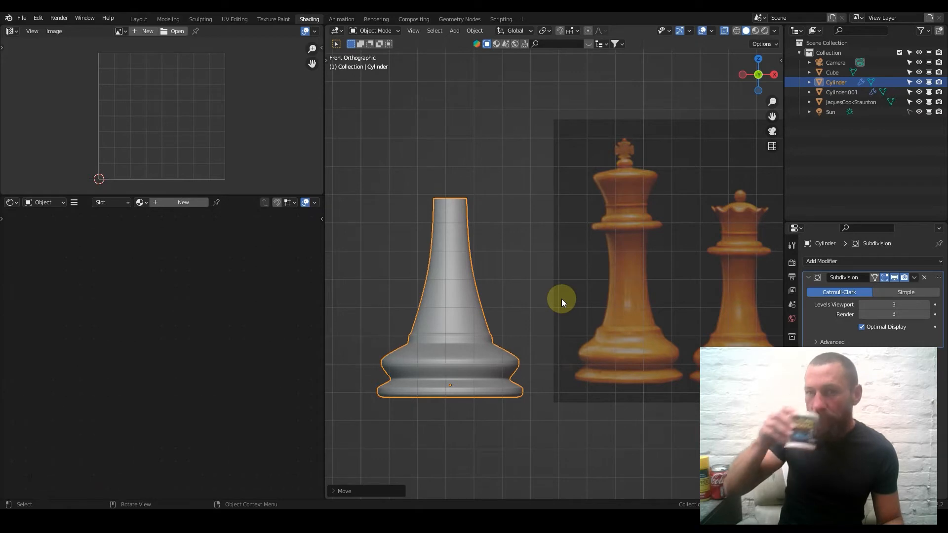
scroll(565, 298, "down", 3)
middle_click_drag(634, 302, 575, 282, "shift")
middle_click_drag(390, 229, 386, 299)
key("KP_1")
scroll(395, 299, "down", 2)
middle_click_drag(697, 291, 659, 315)
key("KP_1")
scroll(659, 315, "up", 1)
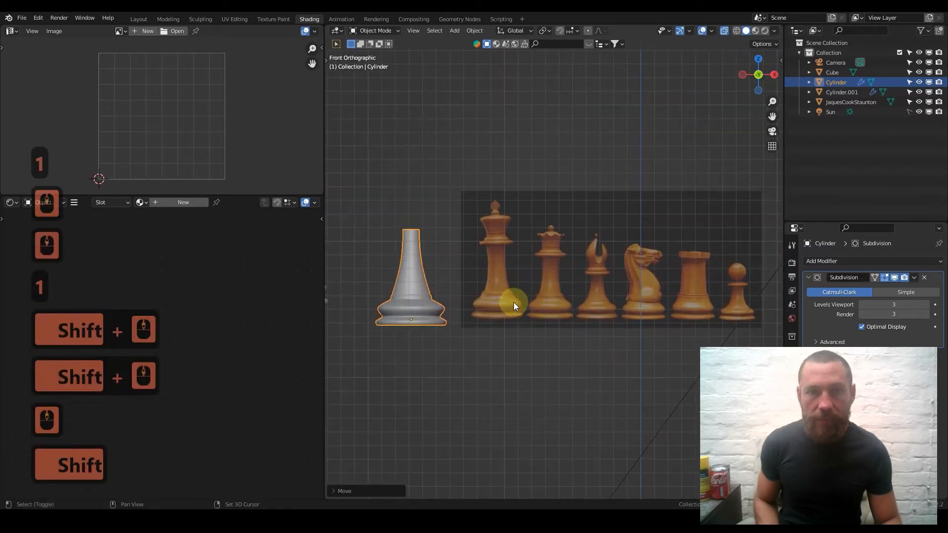
middle_click_drag(513, 305, 641, 333, "shift")
scroll(621, 327, "up", 5)
middle_click_drag(582, 240, 545, 220, "shift")
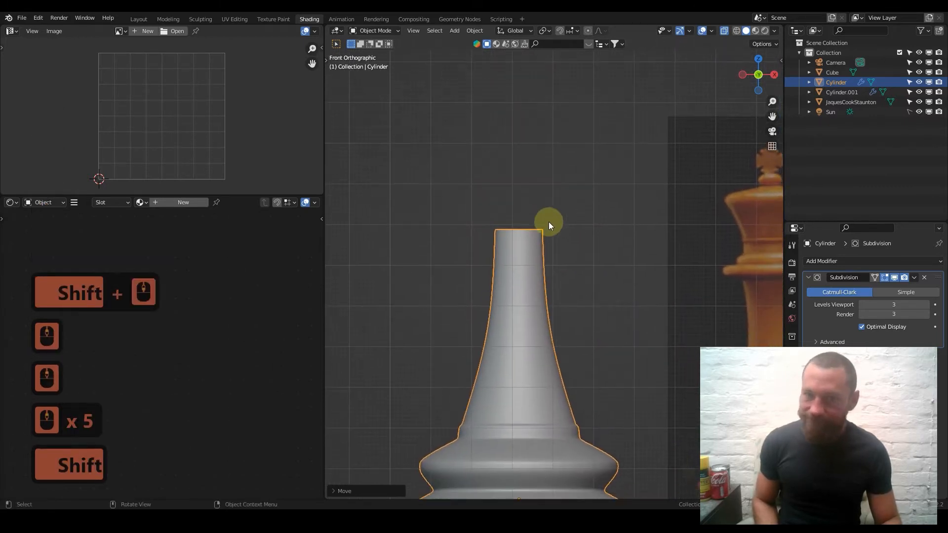
middle_click_drag(677, 327, 535, 171, "shift")
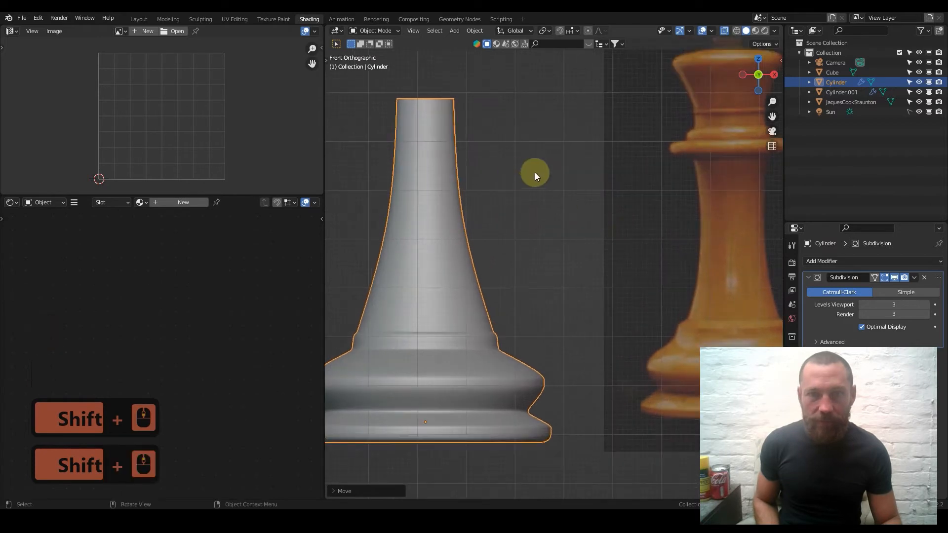
Lower the king's body along the Z axis beside the reference image.
key("g")
key("z")
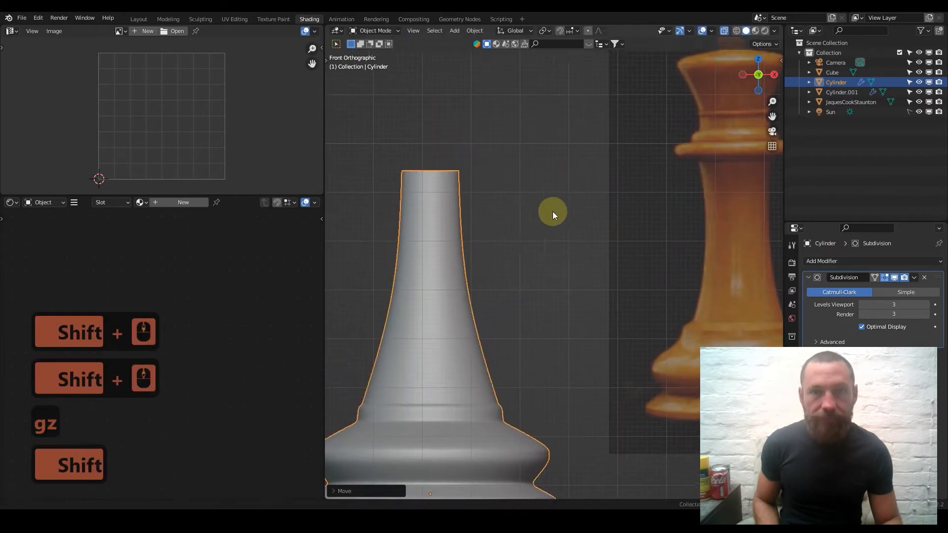
middle_click_drag(541, 203, 545, 217, "shift")
Extrude the shaft's top edge loop outward, widen it, and extrude it a short distance straight up to form the collar's outer band.
key("Tab")
left_click(493, 201, "alt")
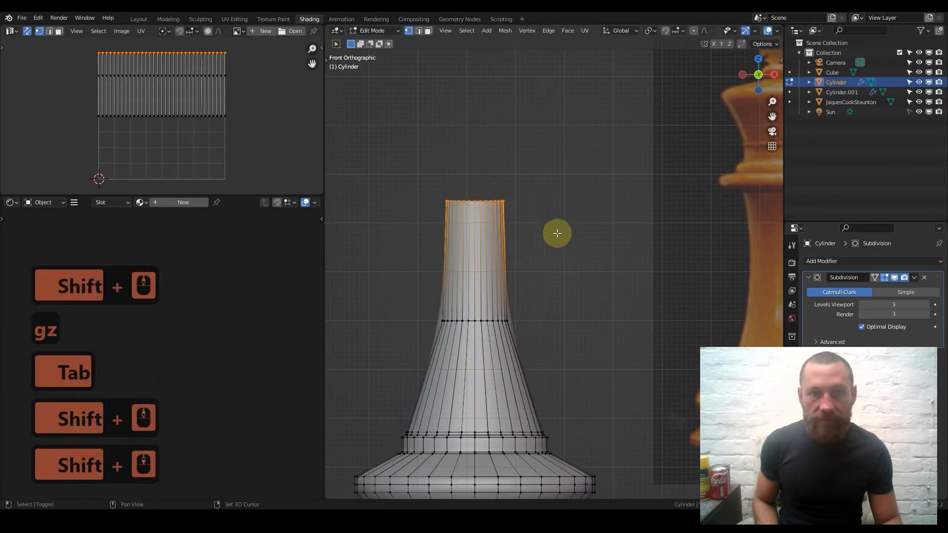
scroll(545, 228, "down", 2)
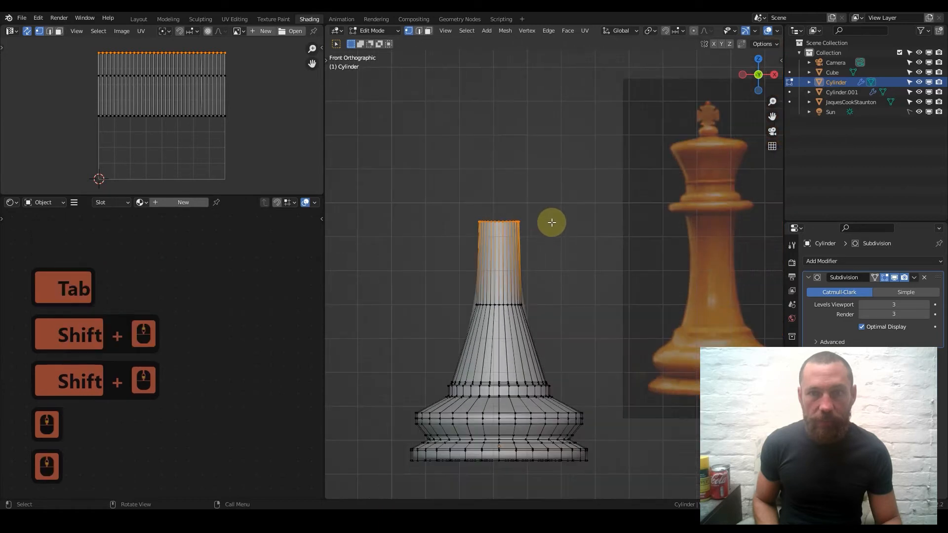
key("e")
key("s")
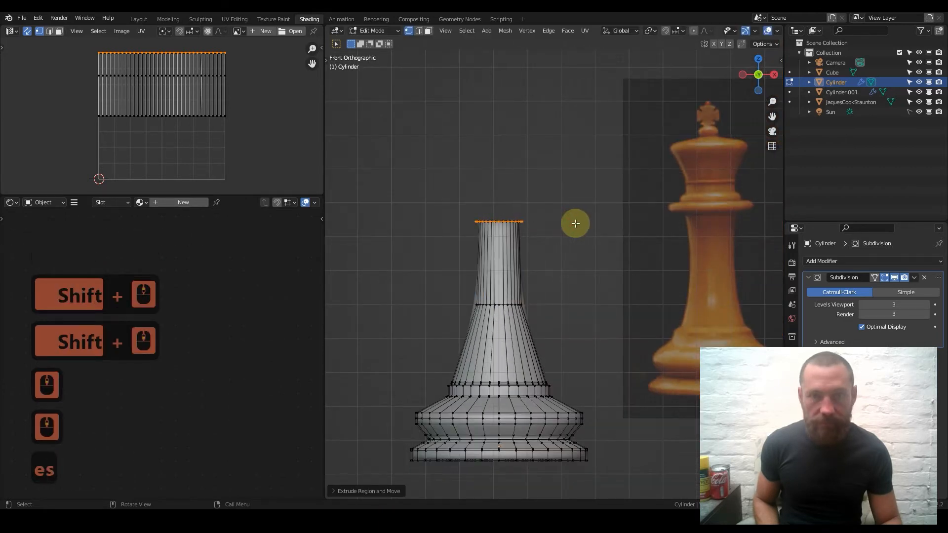
key("s")
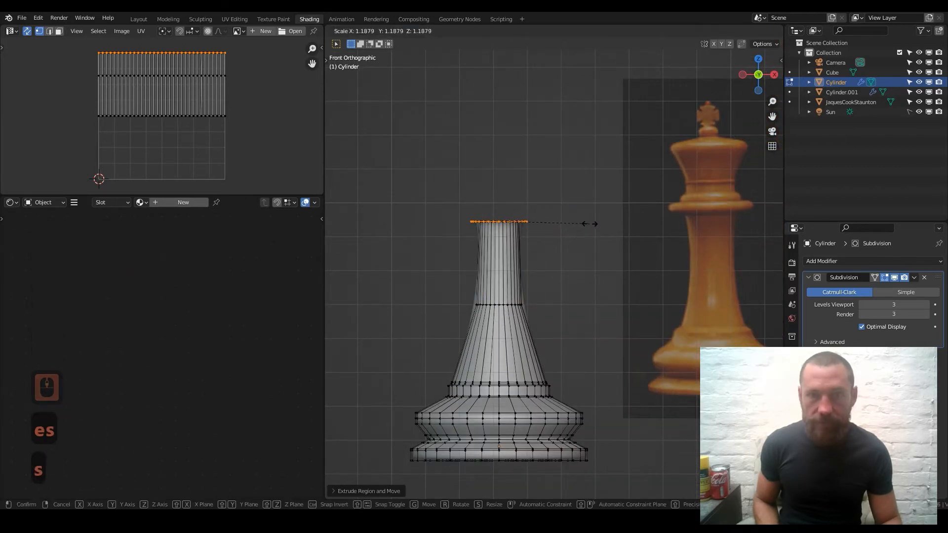
left_click(596, 220)
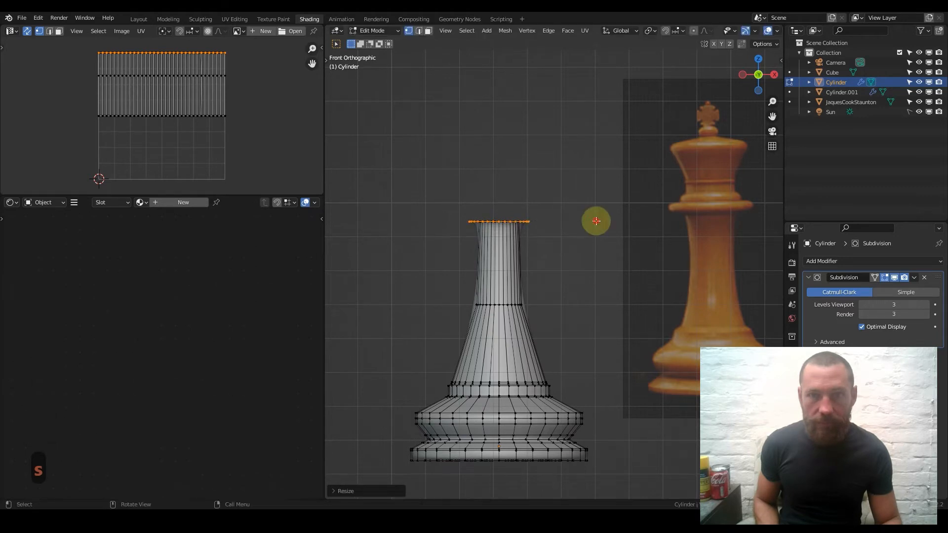
key("z")
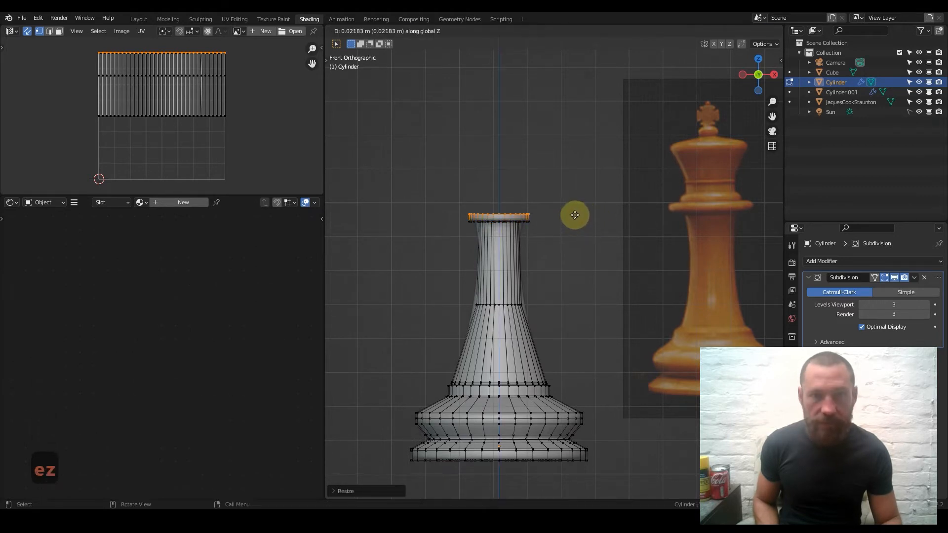
left_click(576, 212)
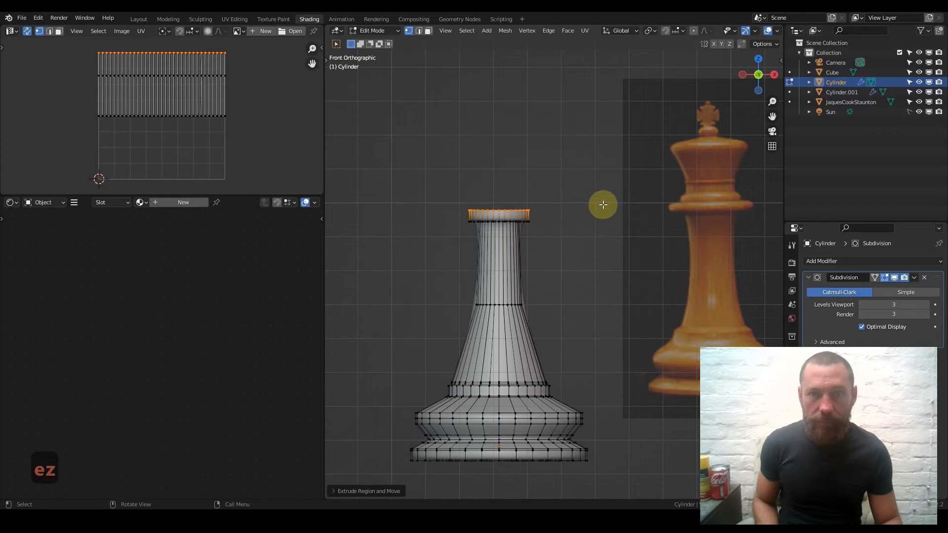
Extrude the collar's top edge loop and scale it inward to about 0.91 to form a narrow rim.
key("e")
key("s")
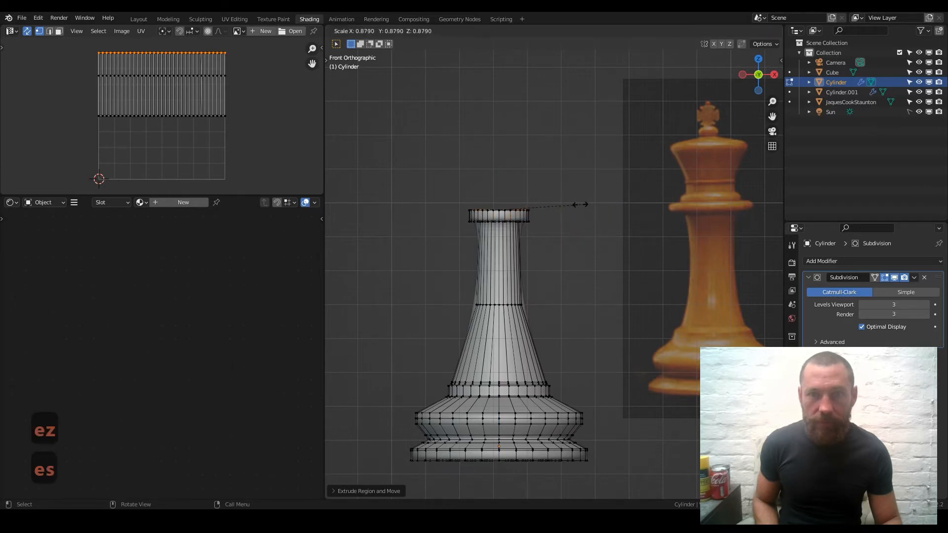
left_click(573, 203)
middle_click_drag(556, 209, 535, 232)
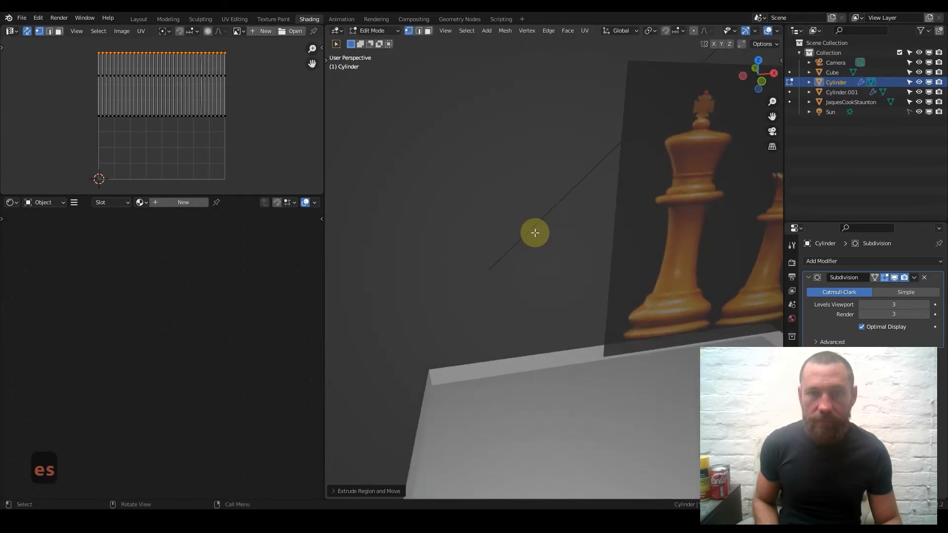
key("q")
key("ctrl+z")
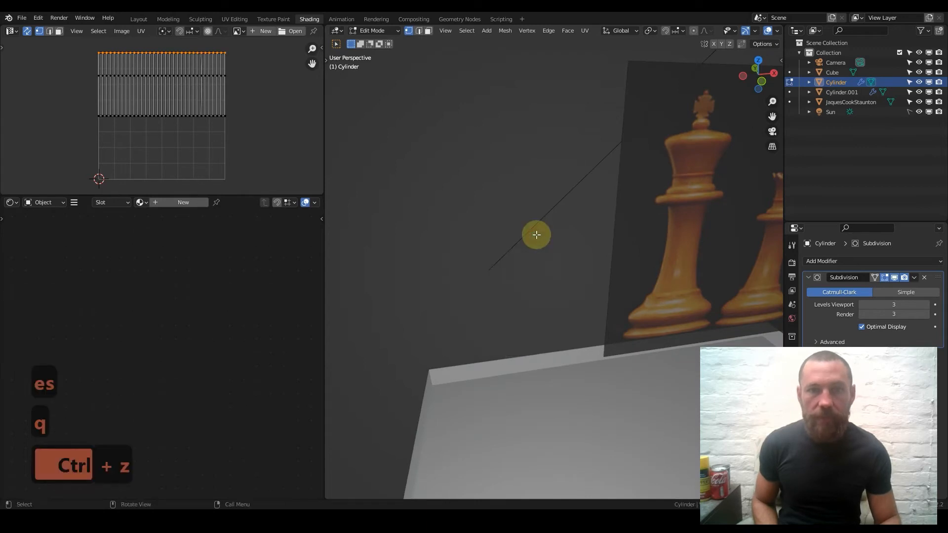
key("q")
key("Escape")
scroll(543, 235, "down", 4)
middle_click_drag(595, 272, 705, 256)
key("s")
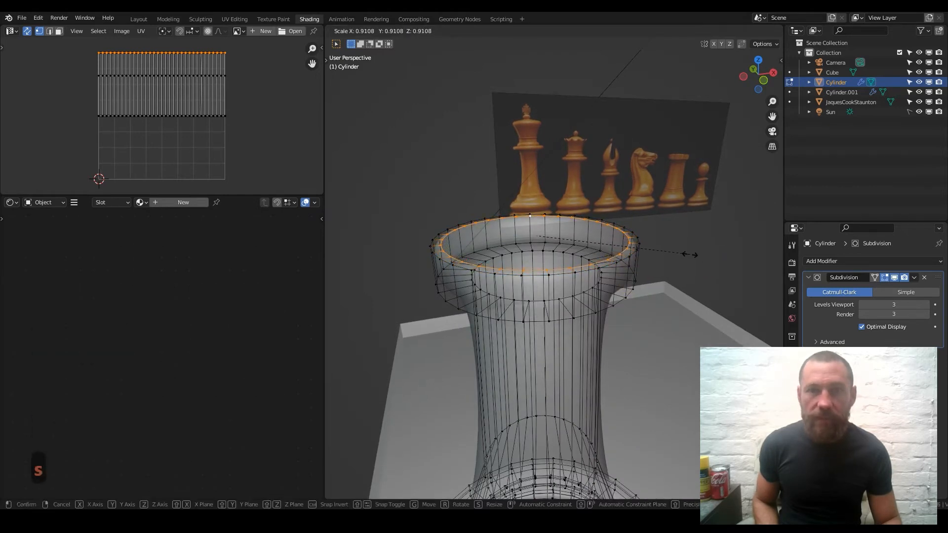
left_click(689, 254)
key("1")
scroll(652, 258, "down", 2)
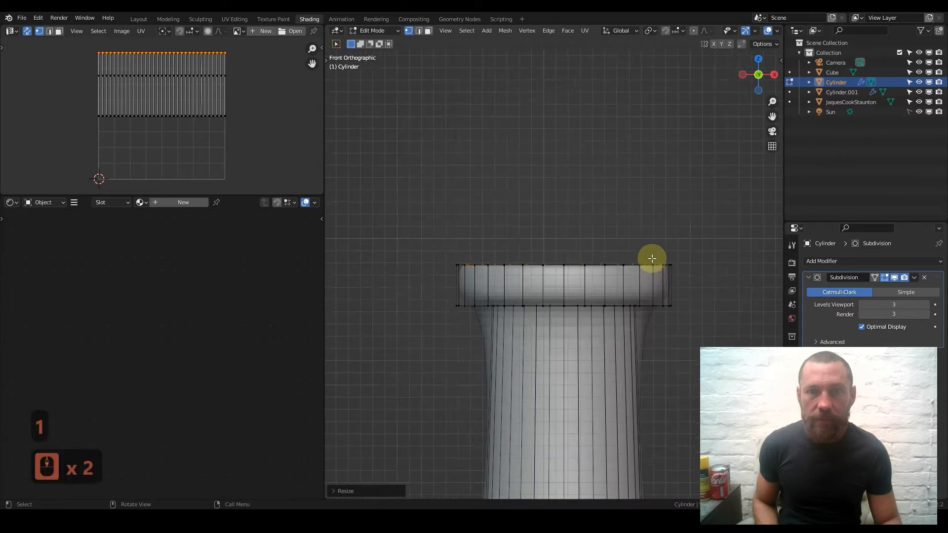
scroll(651, 258, "down", 3)
scroll(668, 229, "up", 1)
scroll(666, 233, "down", 3)
middle_click_drag(596, 245, 510, 252, "shift")
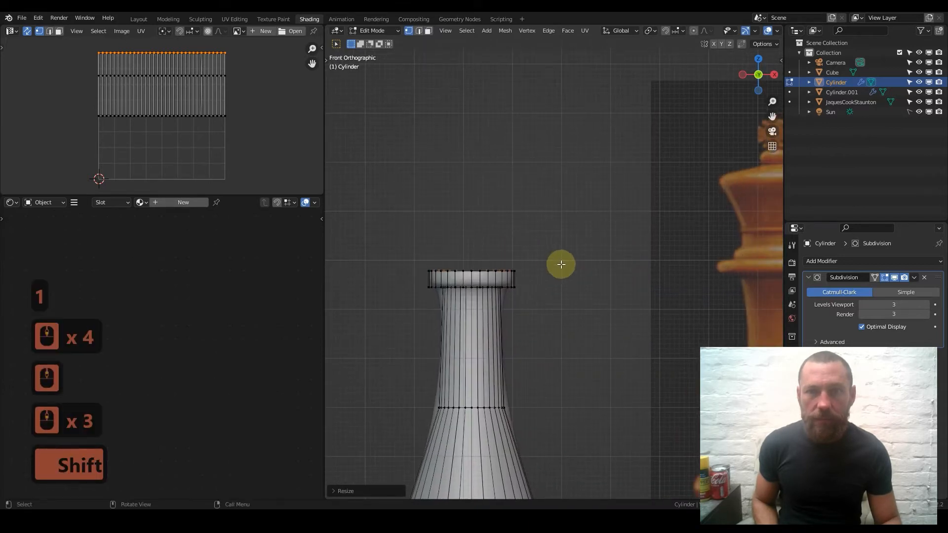
key("e")
key("z")
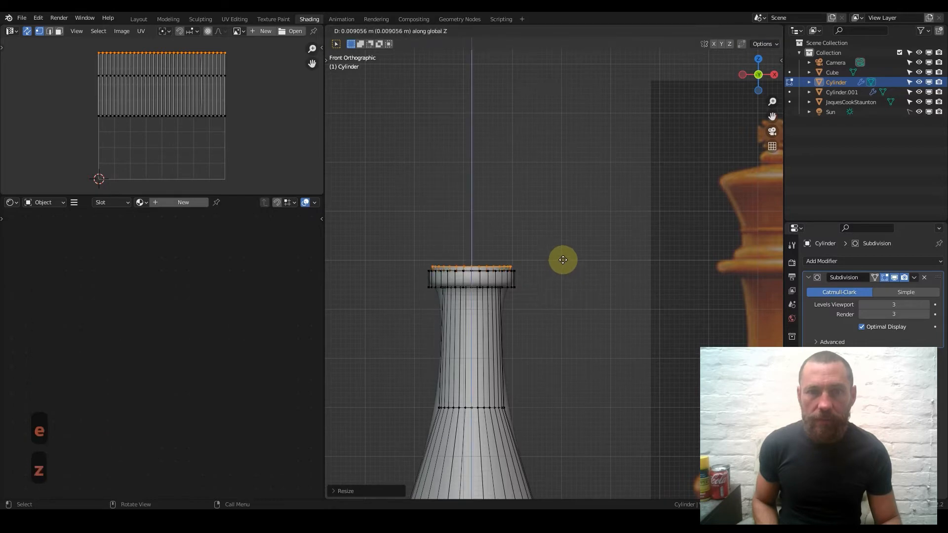
right_click(563, 260)
key("ctrl+z")
Scale the collar's inner edge loop to about 0.82 and extrude it about 0.02 m upward along Z as a smaller tier.
middle_click_drag(485, 281, 607, 270)
key("s")
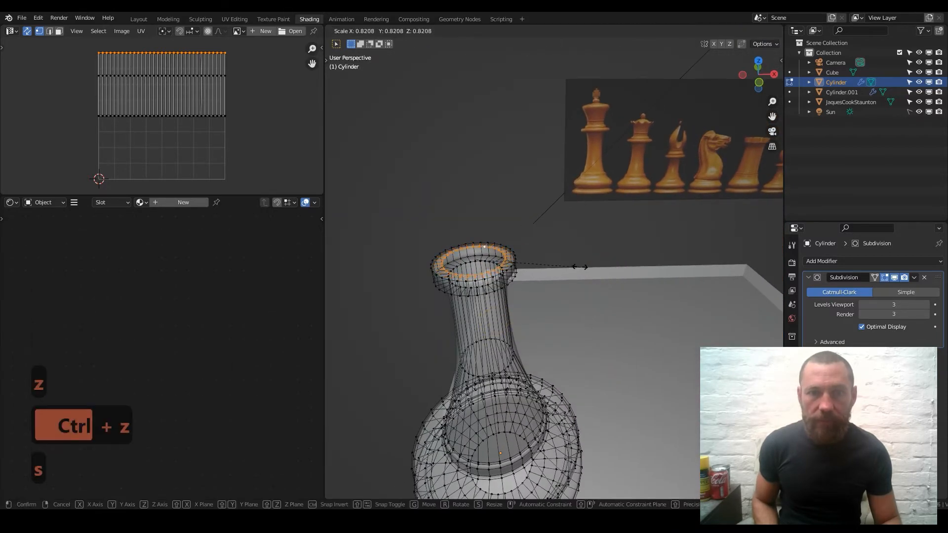
left_click(523, 260)
key("KP_1")
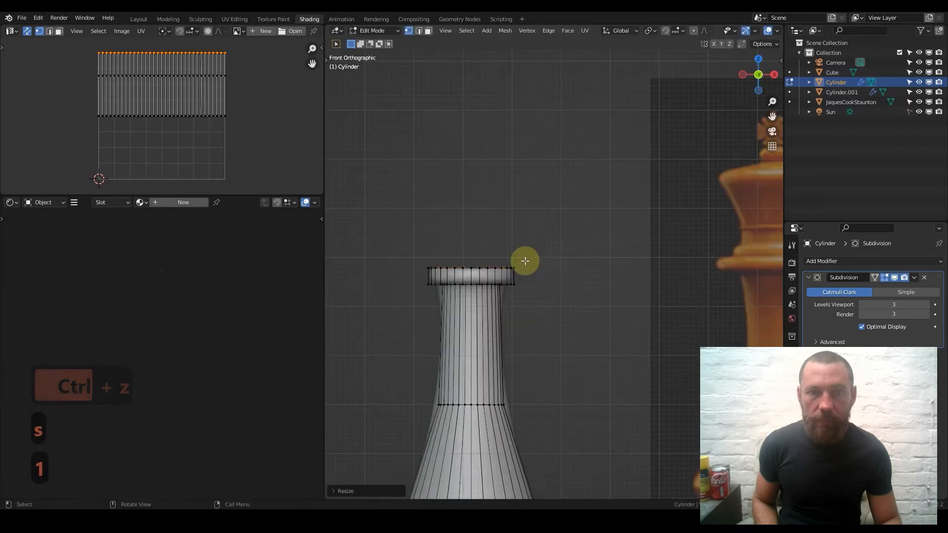
key("e")
key("z")
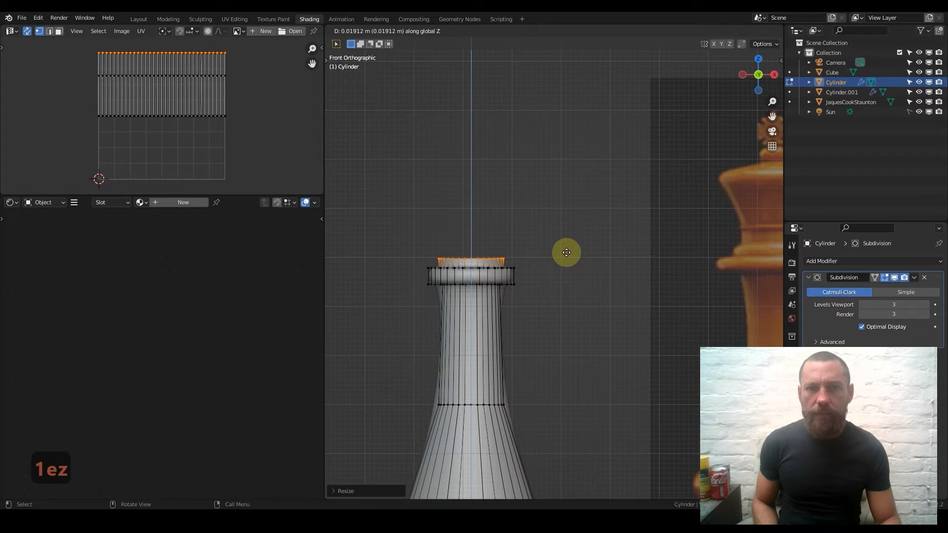
left_click(570, 251)
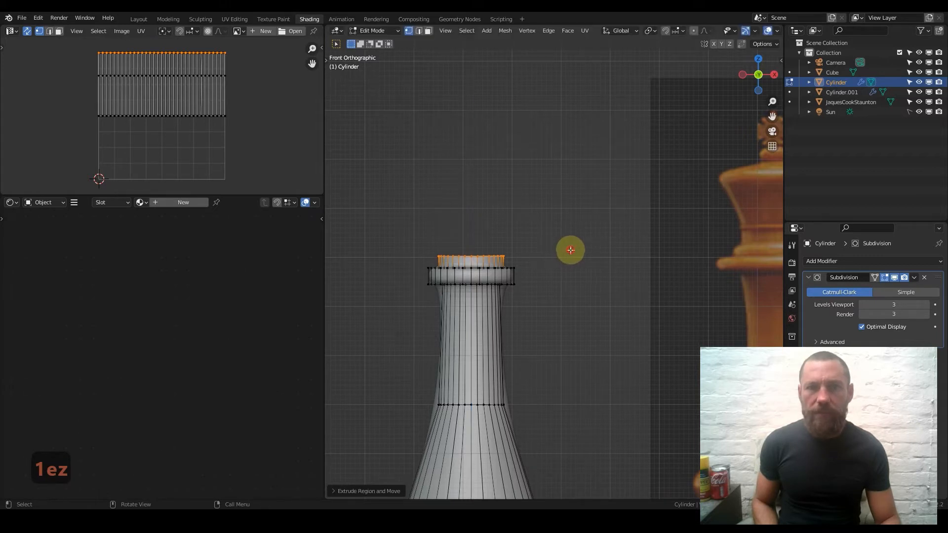
Extrude the upper tier's top edge loop inward at a scale of about 0.9 and narrow the new loop slightly further.
key("s")
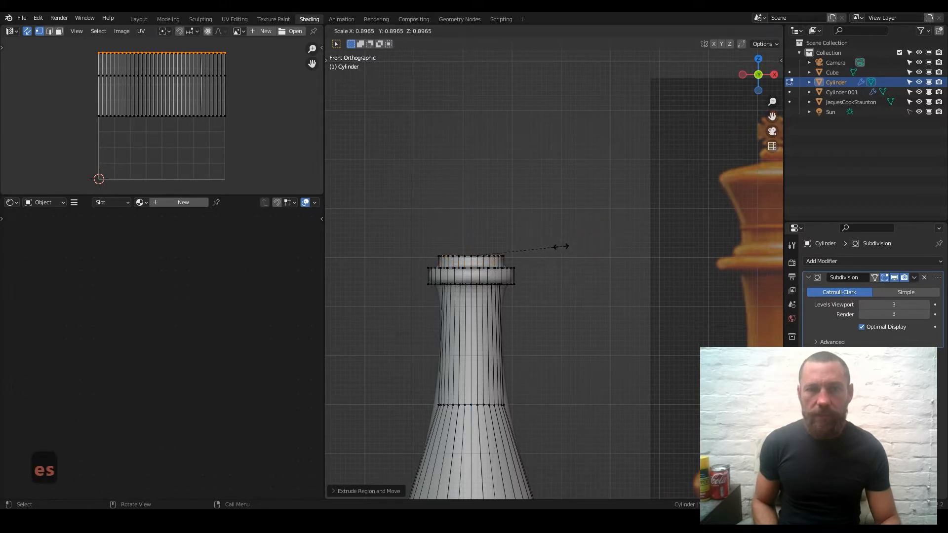
left_click(561, 246)
middle_click_drag(470, 273, 482, 305)
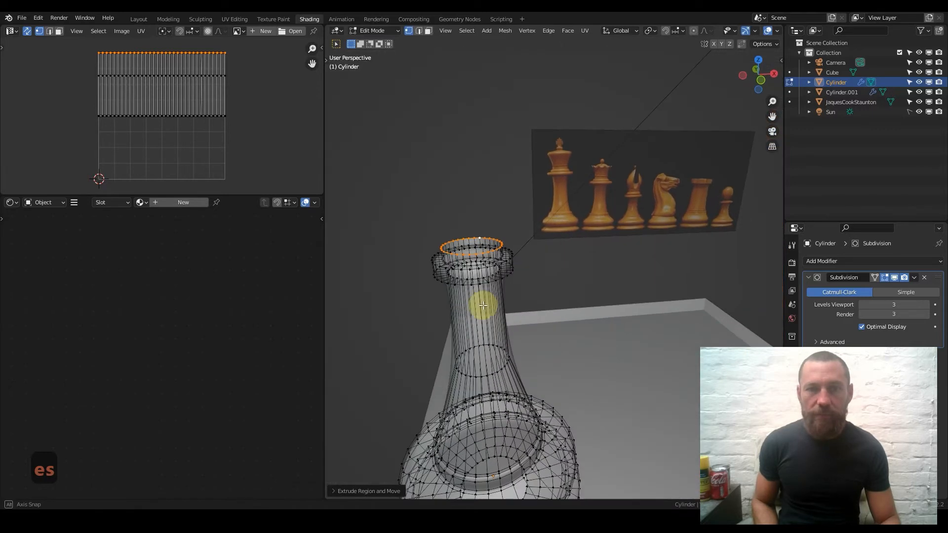
key("s")
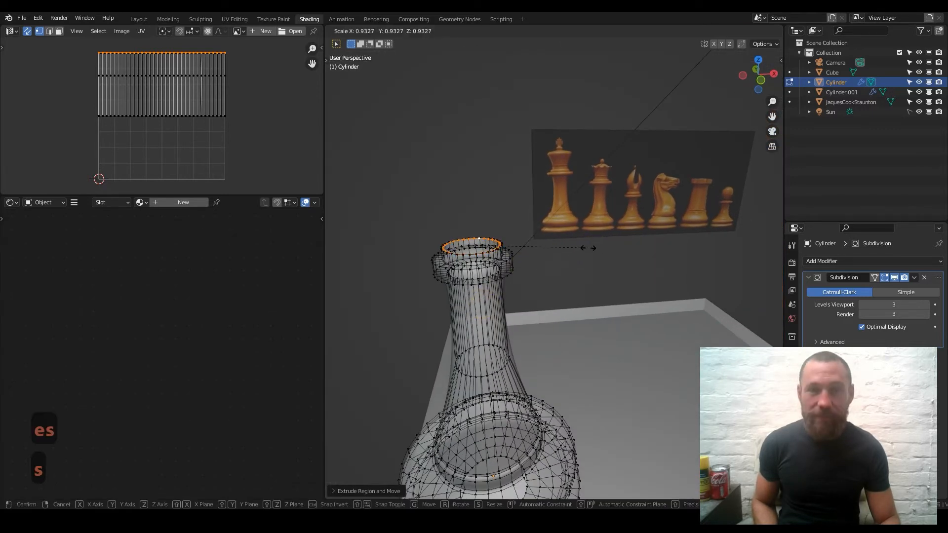
left_click(575, 245)
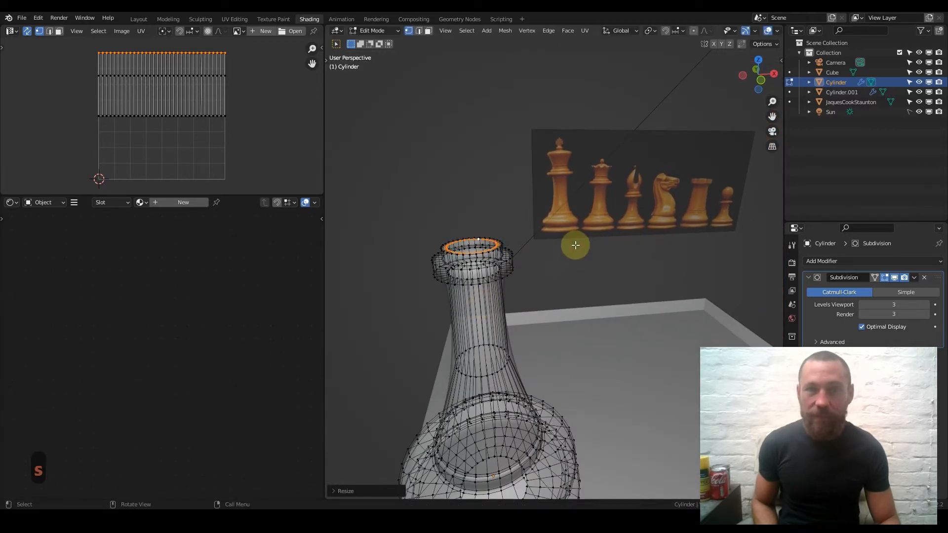
key("1")
Scale the collar and the shaft's upper end outward by about 1.29 in X and Y only.
scroll(575, 253, "up", 3)
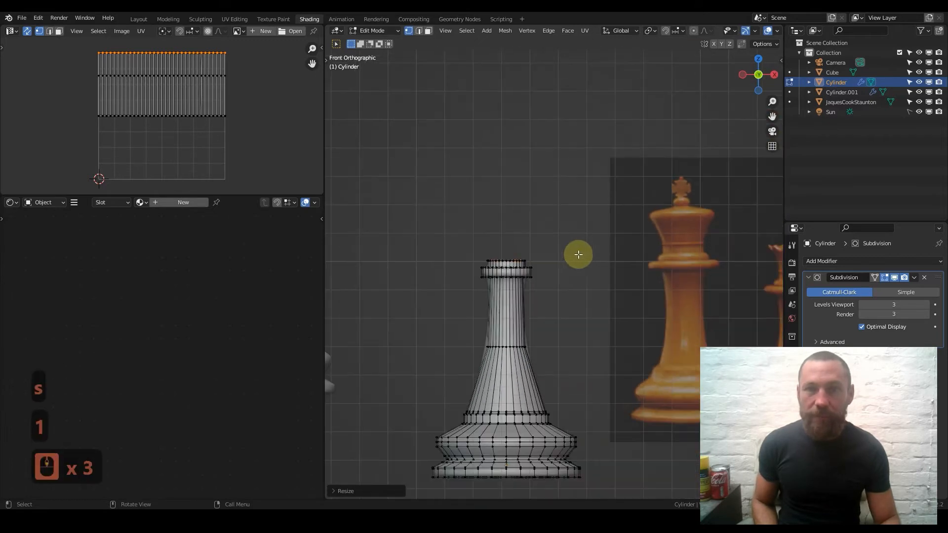
scroll(545, 257, "up", 1)
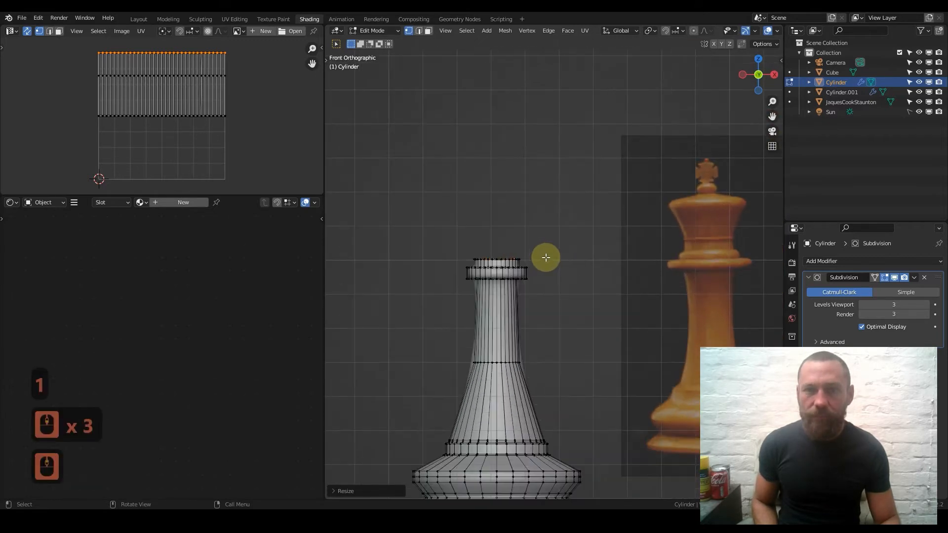
scroll(546, 258, "down", 2)
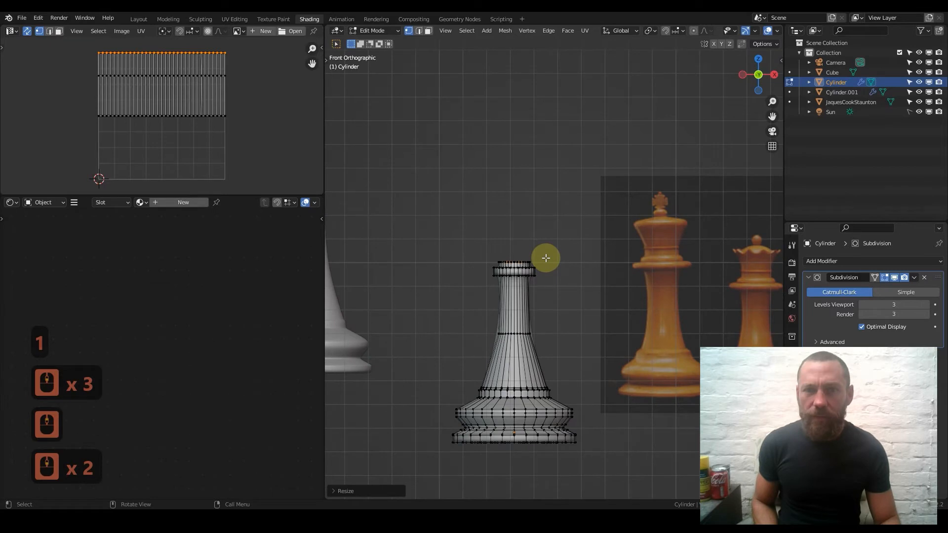
key("Tab")
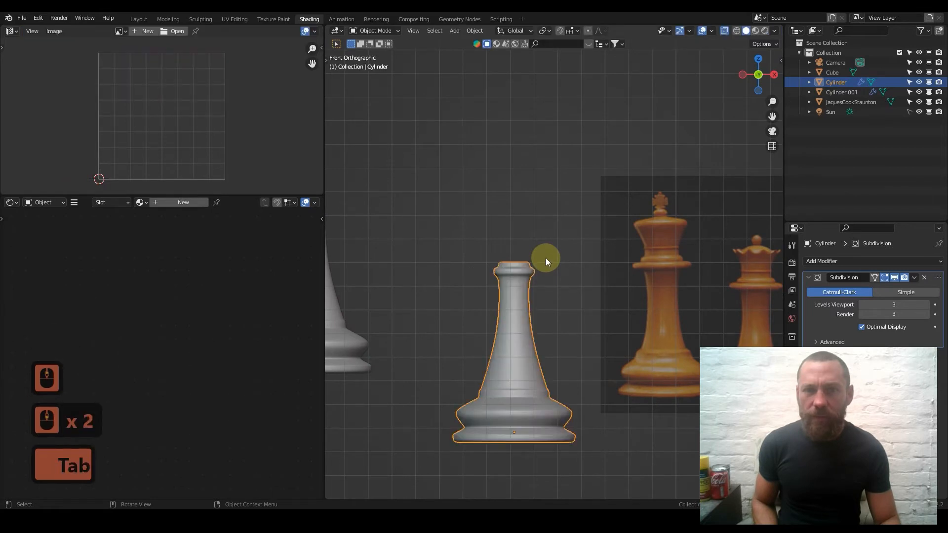
key("Tab")
left_click_drag(448, 233, 573, 280)
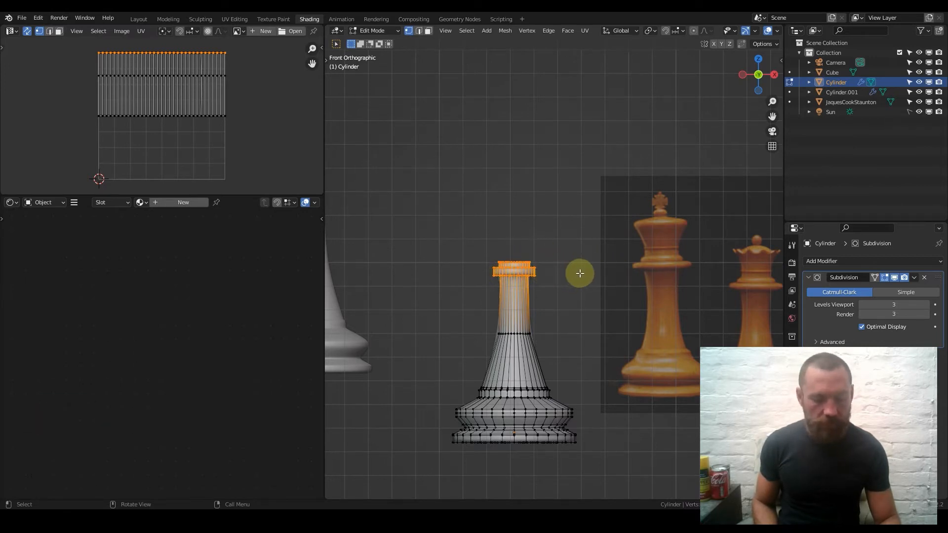
key("s")
key("shift+z")
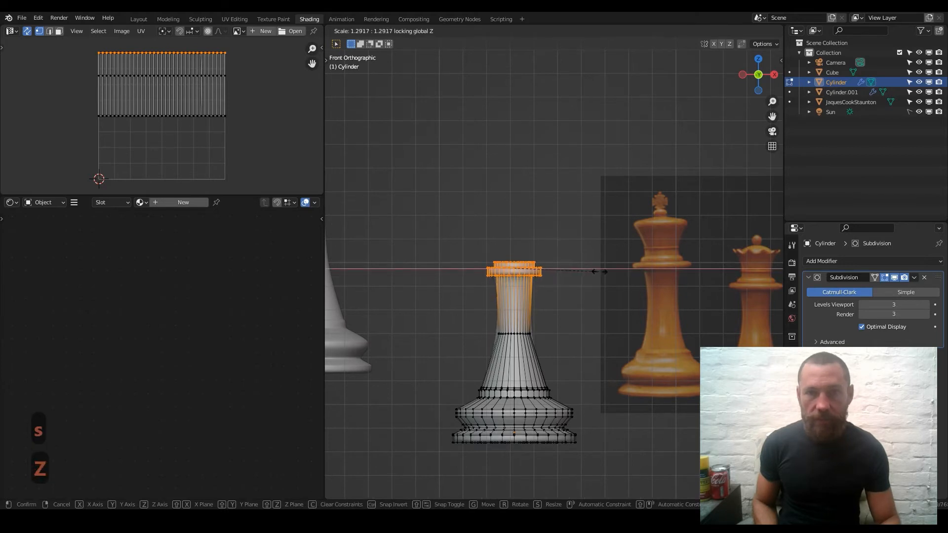
left_click(600, 271)
key("Tab")
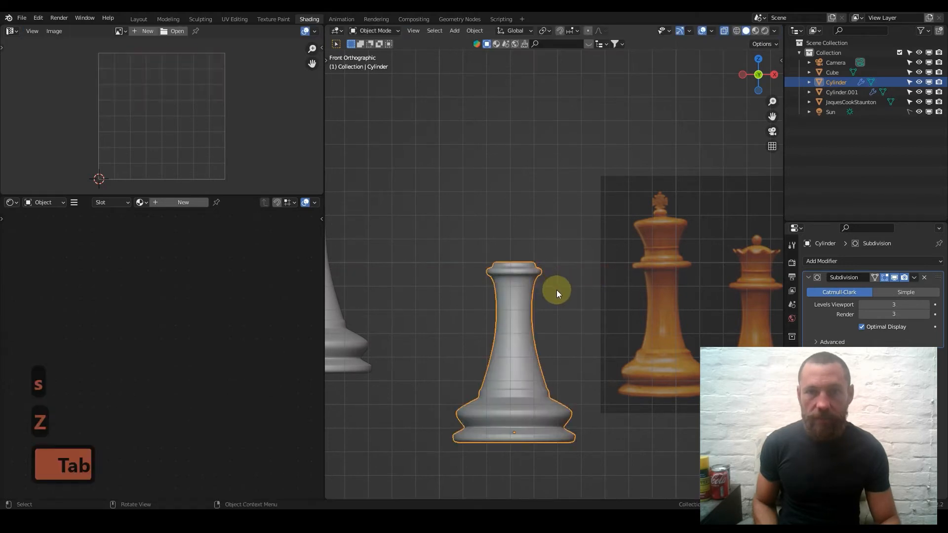
Save the scene to the existing file ChessBoard.blend.
scroll(561, 293, "down", 1)
key("ctrl+s")
scroll(561, 297, "down", 2)
scroll(561, 346, "up", 3)
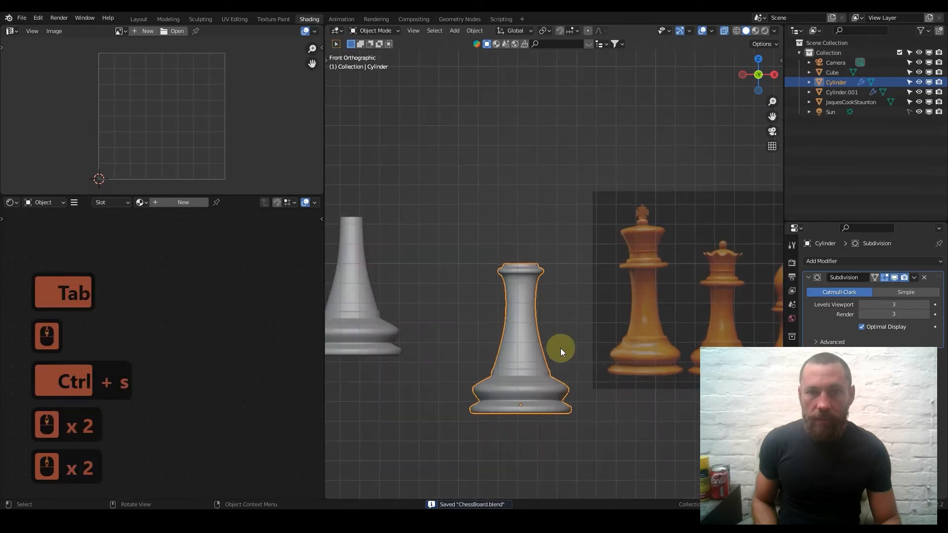
Move the spare collarless body to a spot below the collared king's body.
scroll(551, 335, "down", 3)
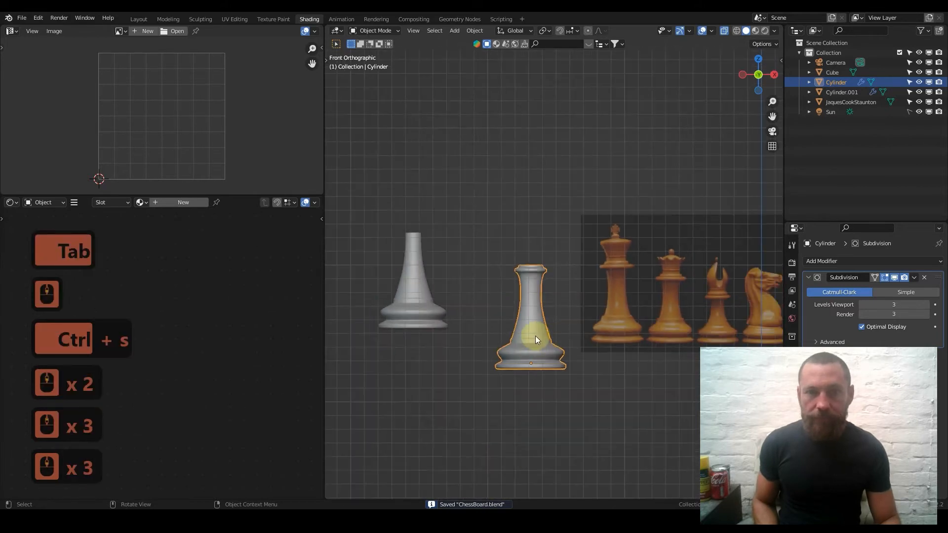
left_click(427, 310)
scroll(457, 335, "down", 2)
key("g")
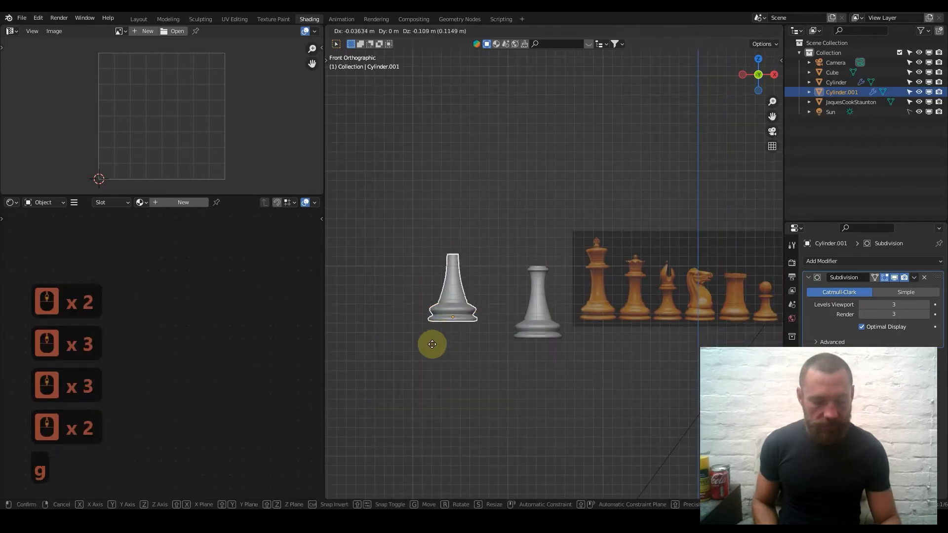
left_click(547, 434)
Duplicate the collared king's body and place the copy beside the spare collarless body.
left_click(543, 319)
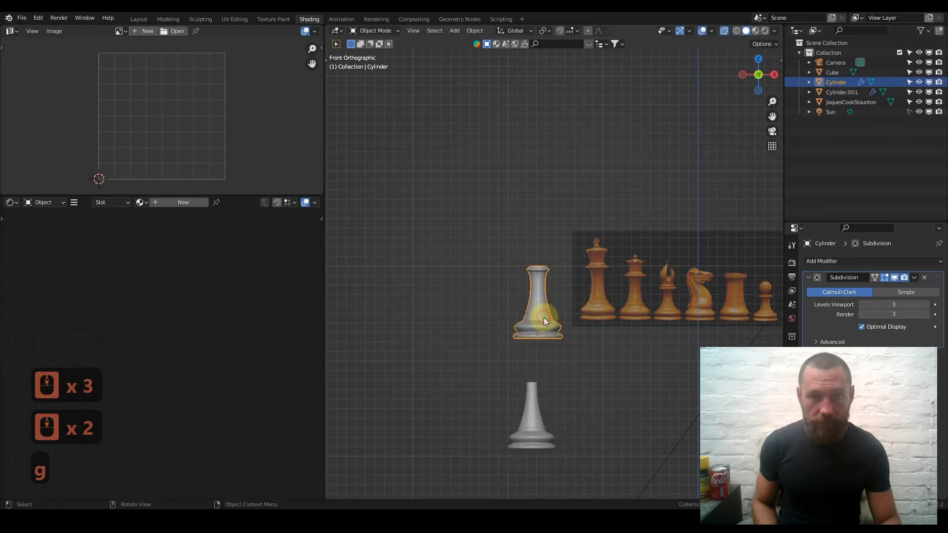
key("shift")
key("shift+d")
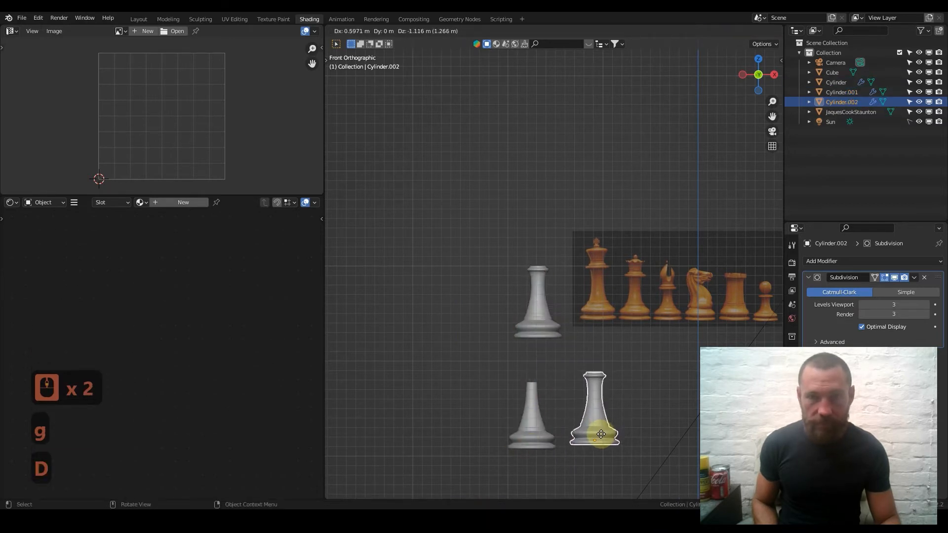
left_click(600, 439)
Move the original collared king's body slightly upward beside the reference king.
left_click(526, 322)
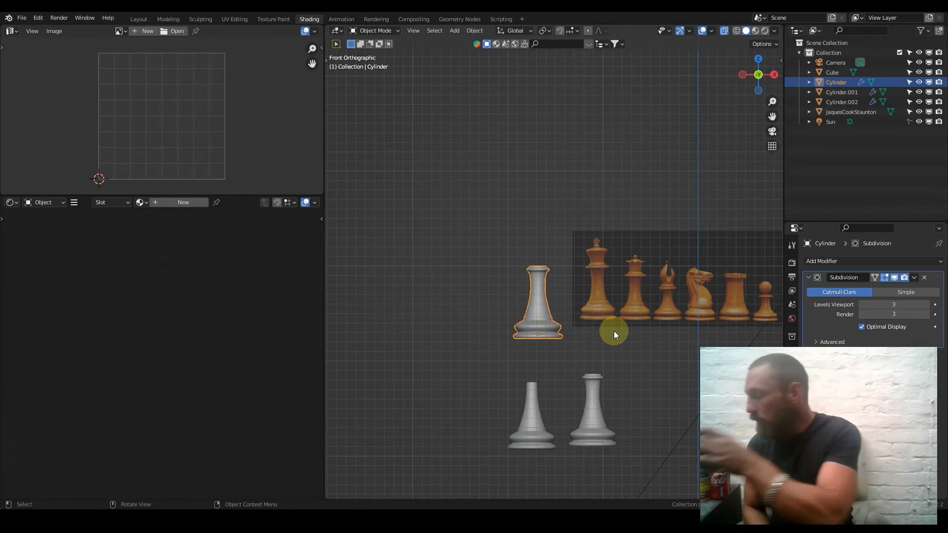
scroll(543, 313, "up", 7)
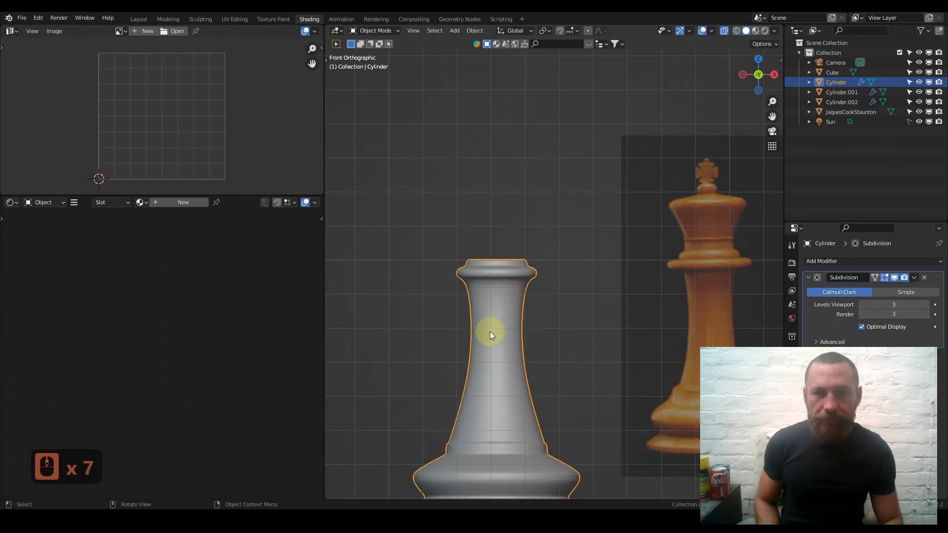
key("g")
left_click(541, 318)
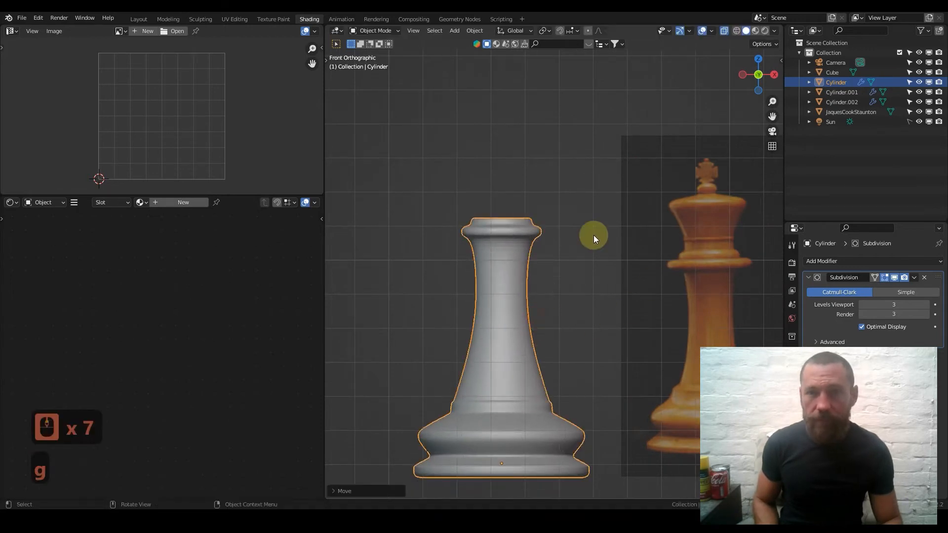
Extrude the collar's inner top edge loop a short way straight up along Z to form a neck.
key("Tab")
middle_click_drag(500, 233, 492, 178)
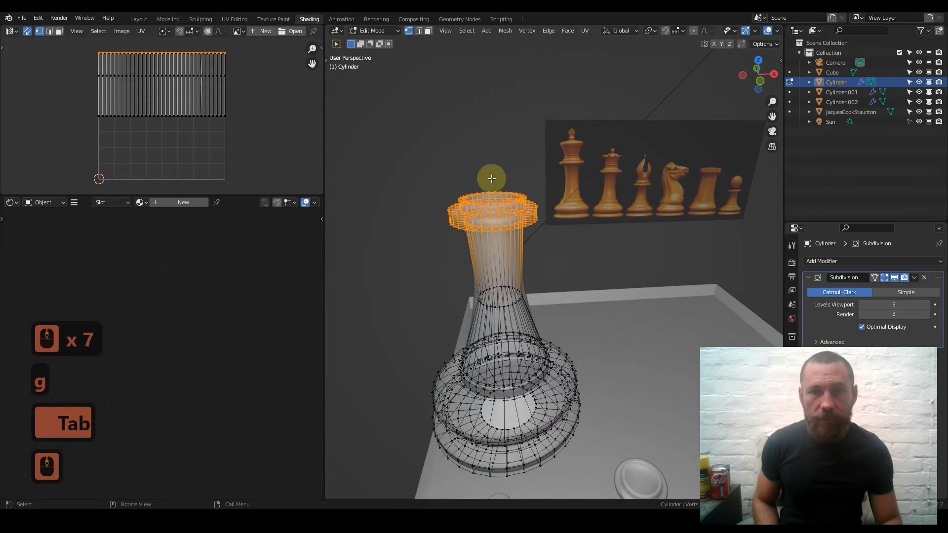
left_click(492, 178)
scroll(496, 197, "up", 4)
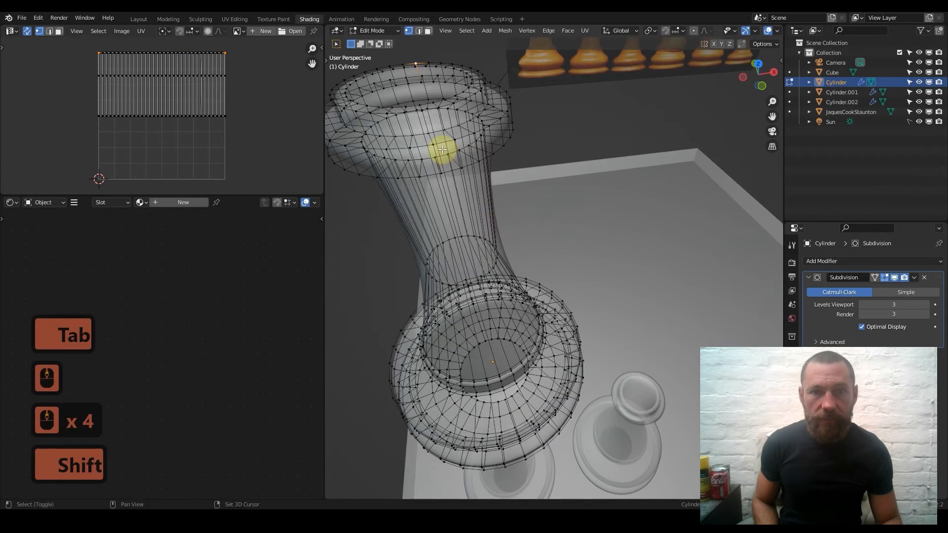
middle_click_drag(443, 150, 492, 228, "shift")
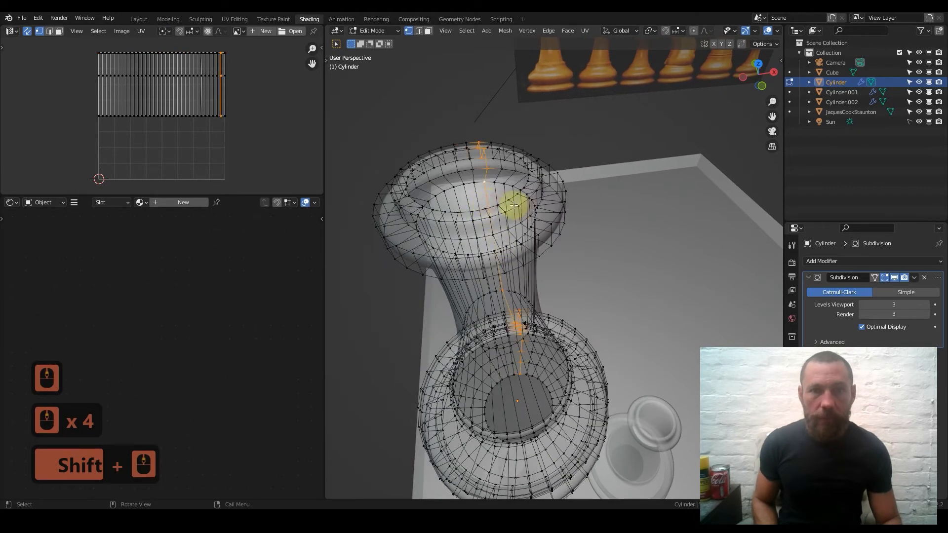
left_click(480, 209, "alt")
key("1")
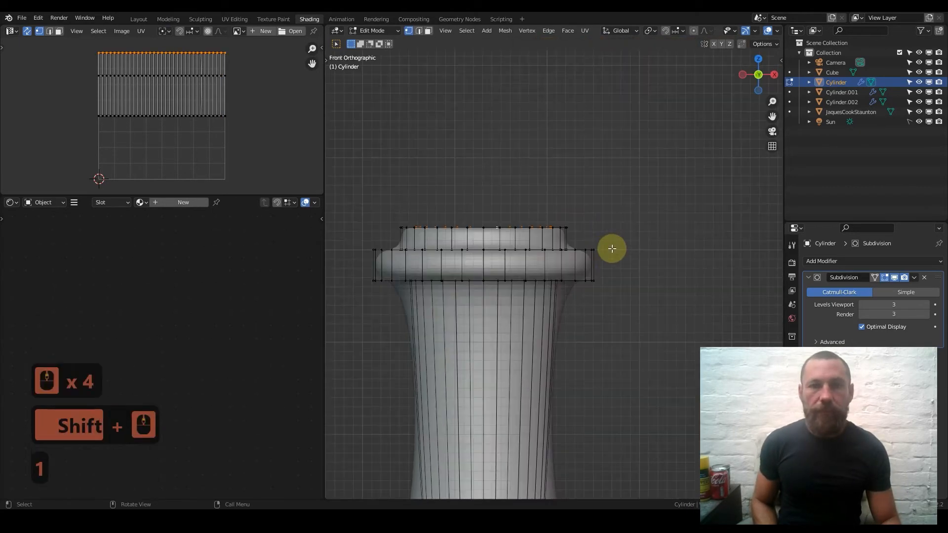
scroll(612, 248, "down", 5)
middle_click_drag(613, 251, 509, 224, "shift")
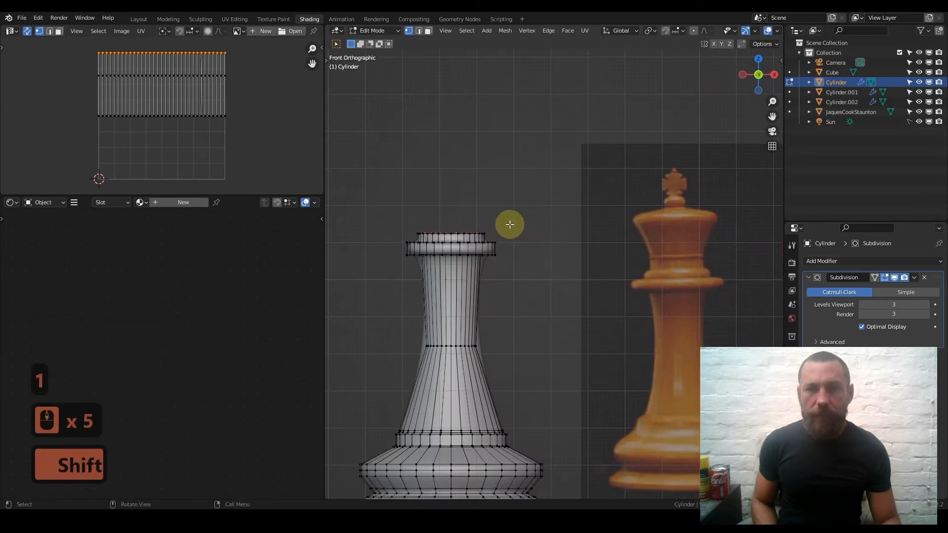
key("e")
key("z")
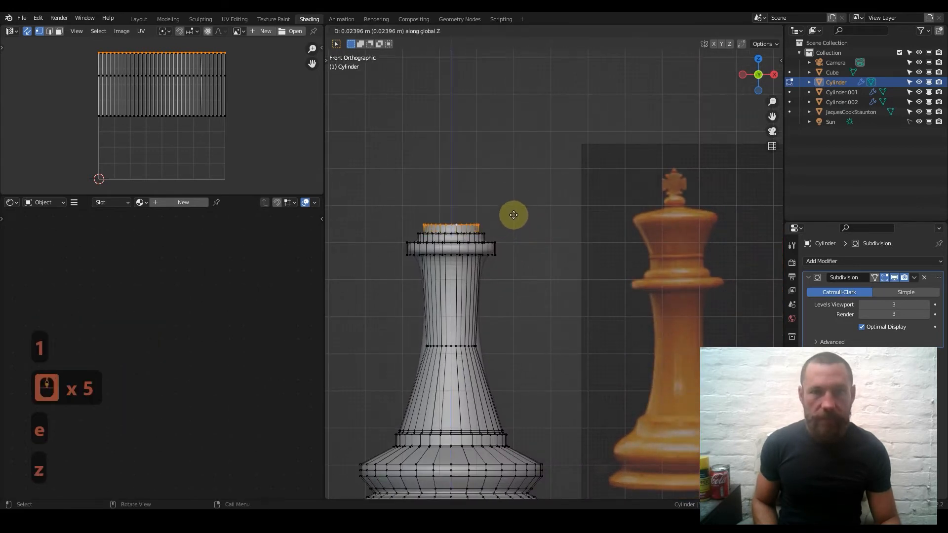
left_click(514, 211)
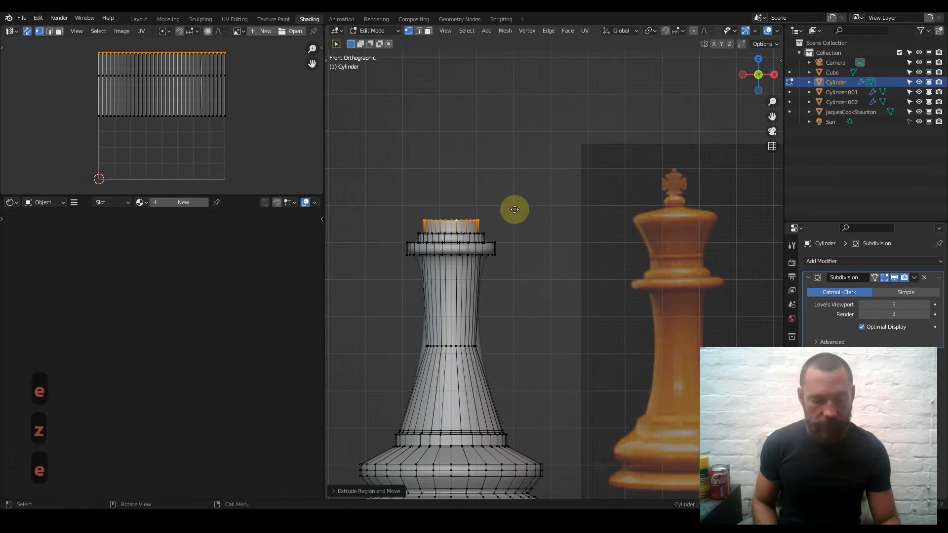
Form a thin ring atop the neck by extruding outward at about 1.1, up about 0.01 m, and inward at about 0.94.
key("e")
key("s")
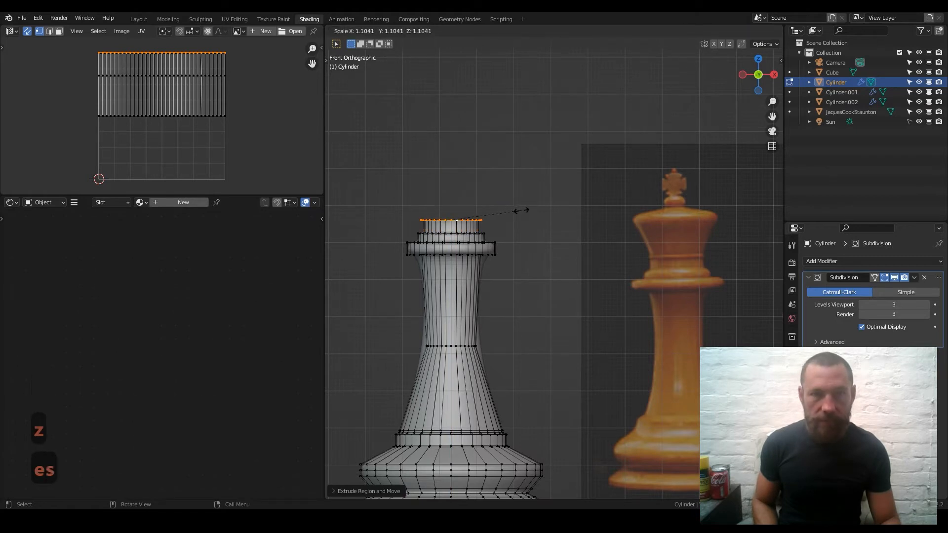
left_click(521, 210)
key("e")
key("z")
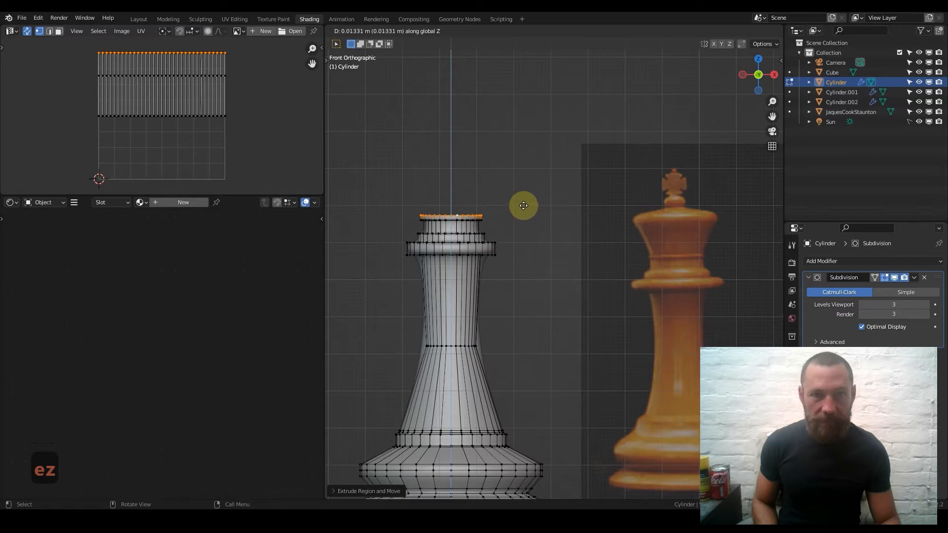
left_click(523, 206)
key("e")
key("s")
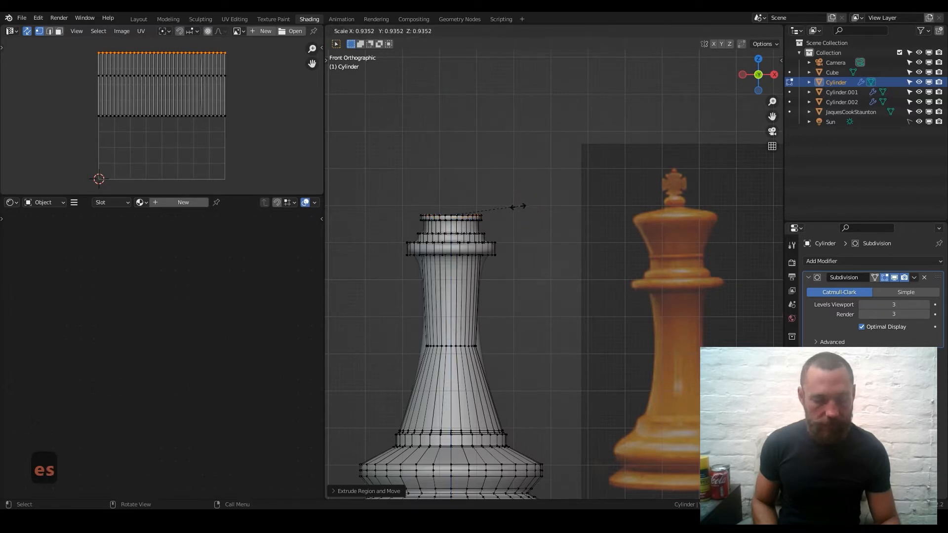
left_click(519, 206)
Extrude the ring's top loop straight up as the king's head and flare its upper edge by about 1.58.
key("e")
key("z")
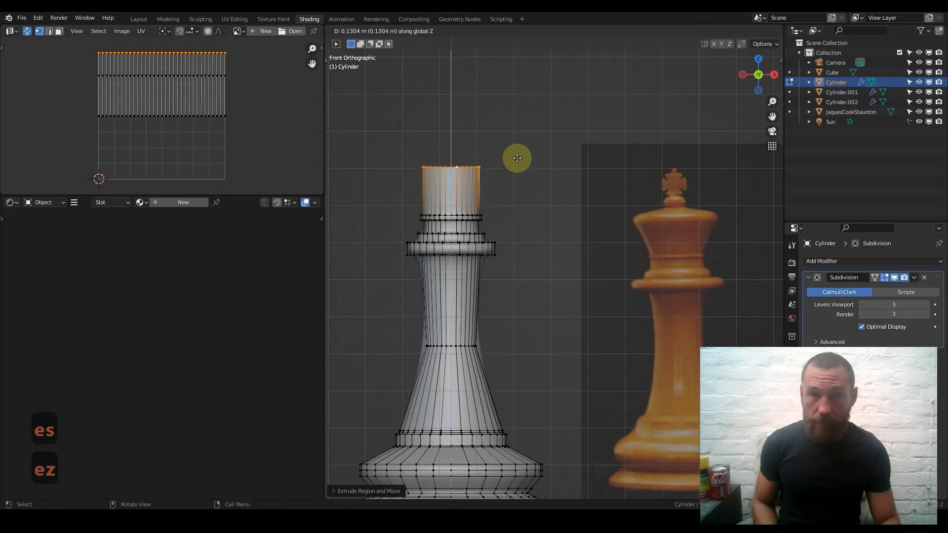
left_click(519, 156)
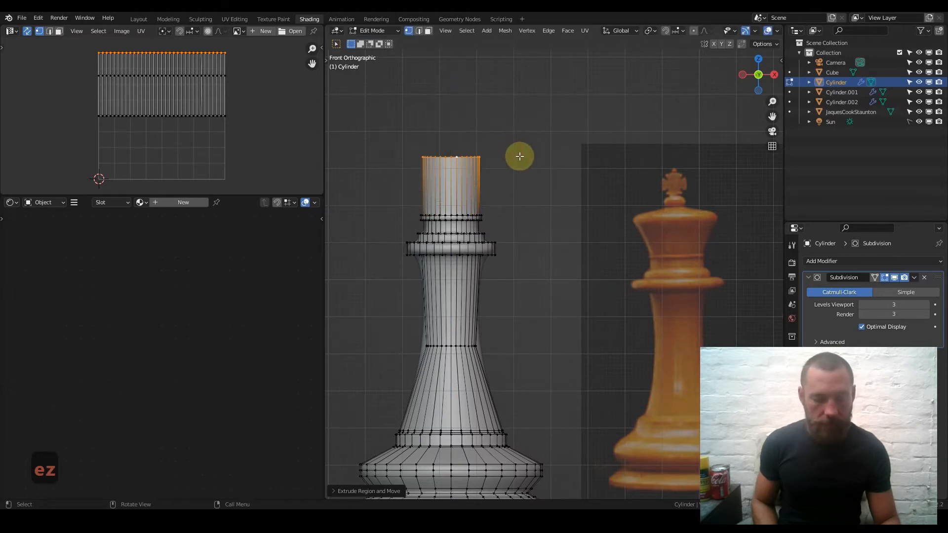
key("s")
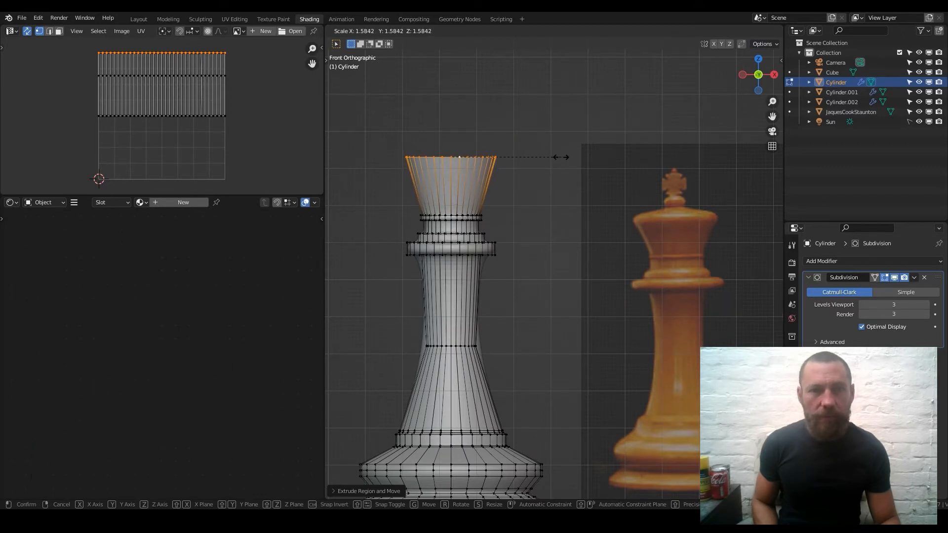
left_click(561, 157)
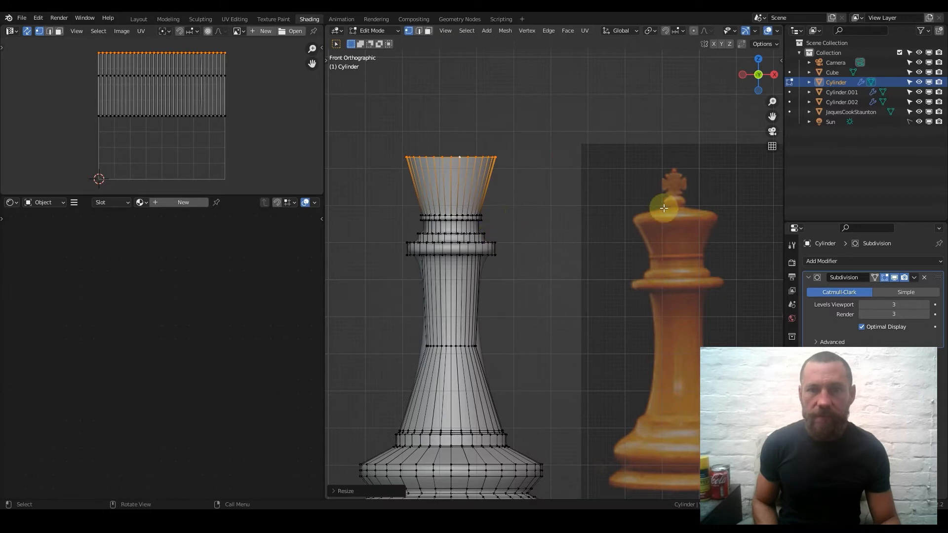
Extrude the flared head's top edge loop up about 0.027 m along Z as a straight rim.
key("e")
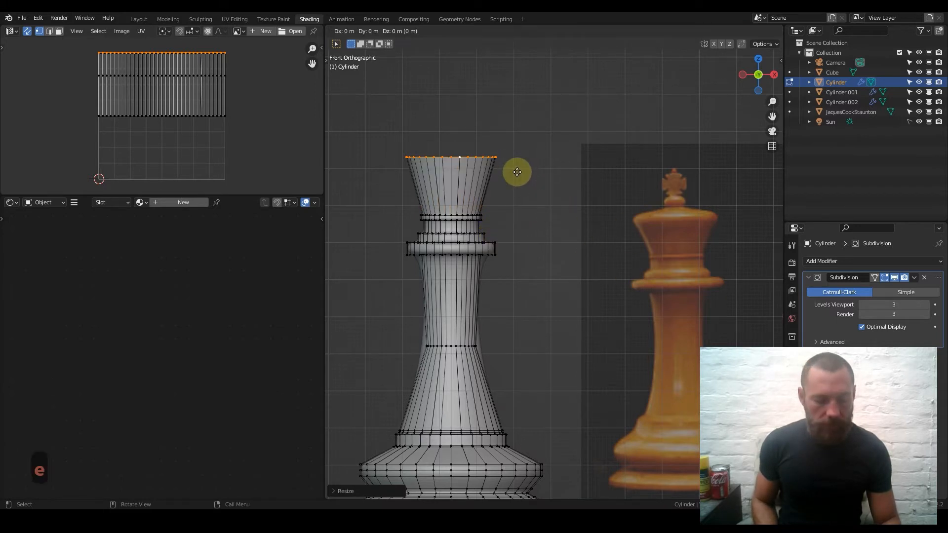
key("z")
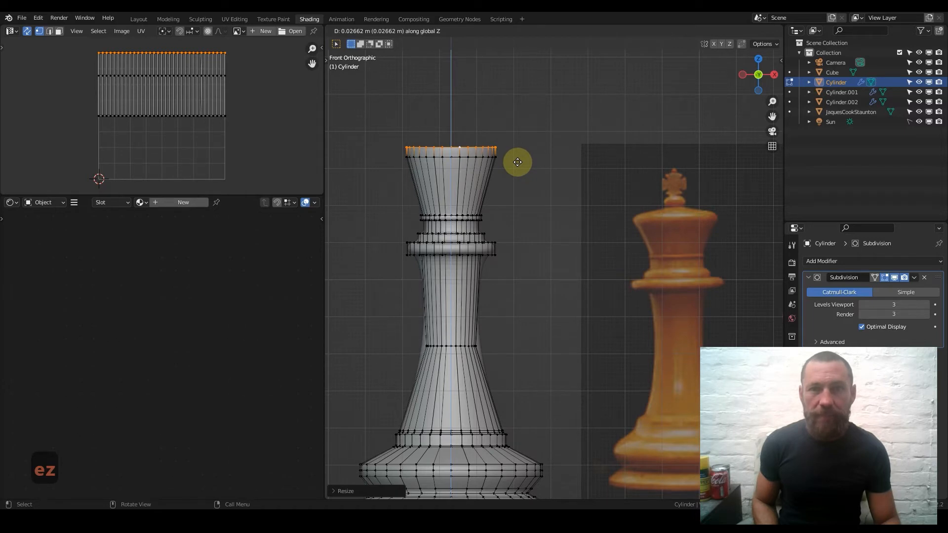
left_click(517, 161)
Cap the head with a shallow dome by extruding the rim upward, narrowing the new loop to a small circle and lowering it.
key("e")
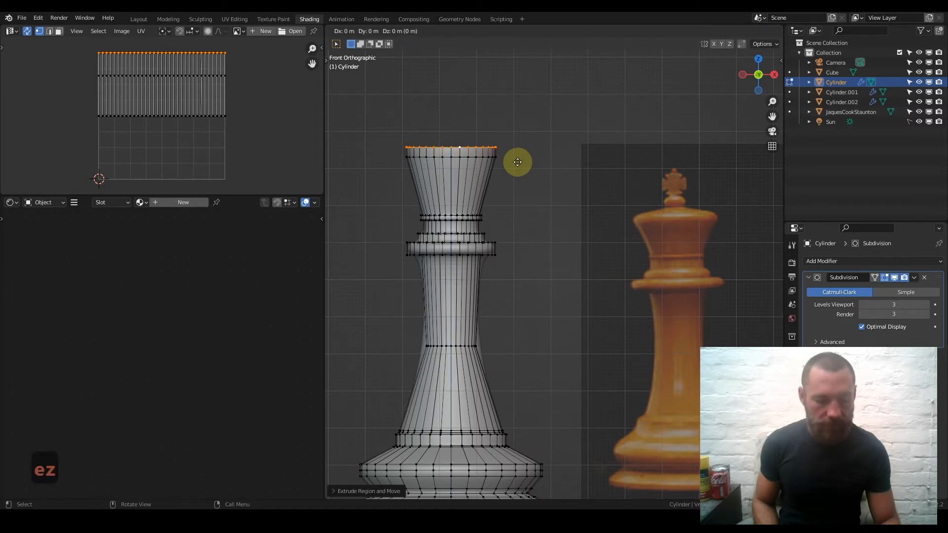
key("z")
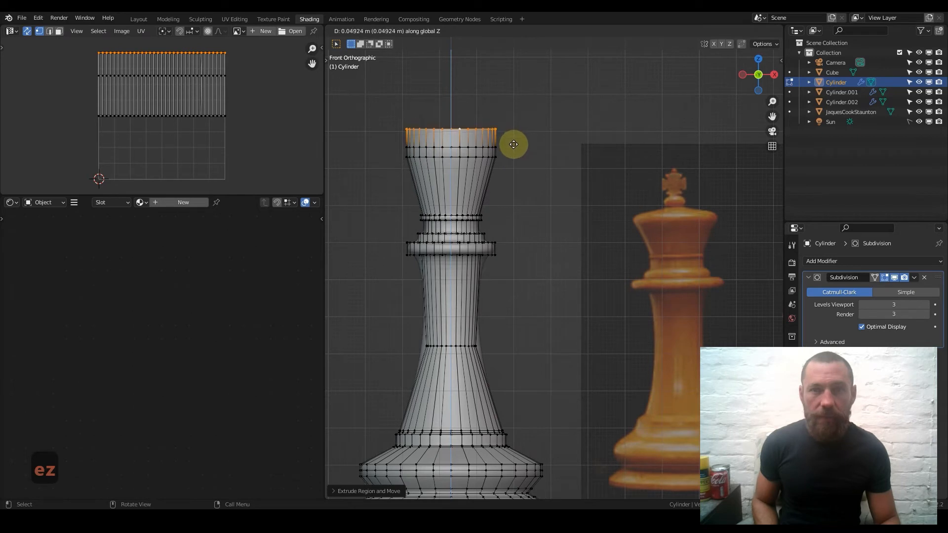
left_click(514, 143)
key("s")
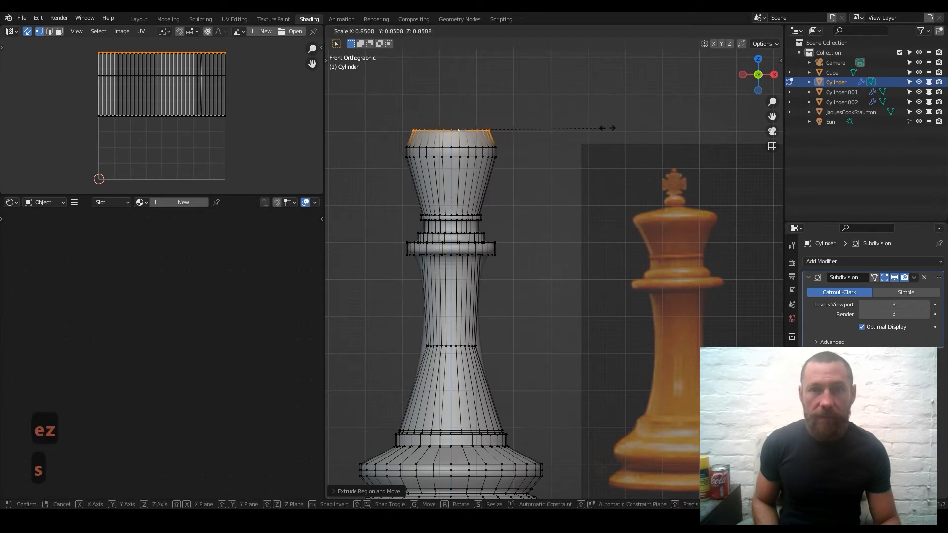
left_click(508, 131)
key("g")
key("z")
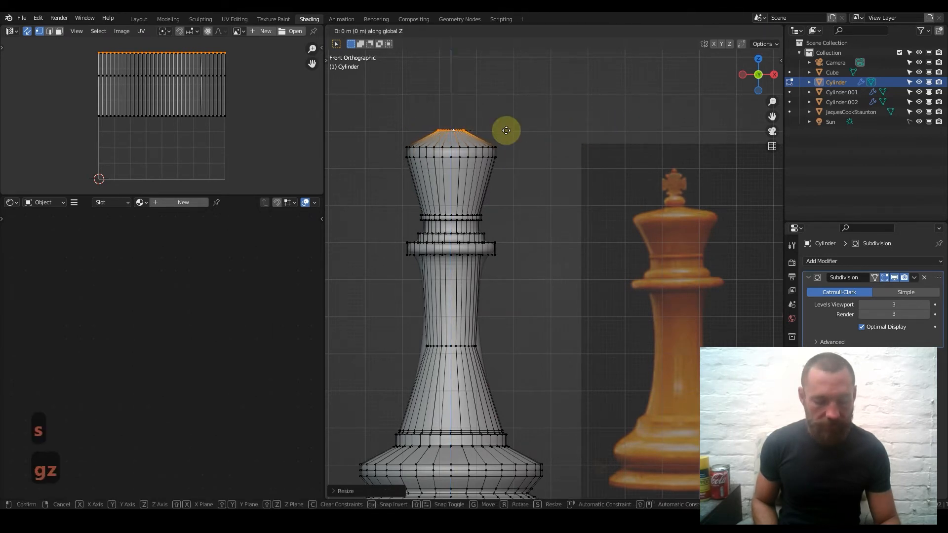
left_click(509, 138)
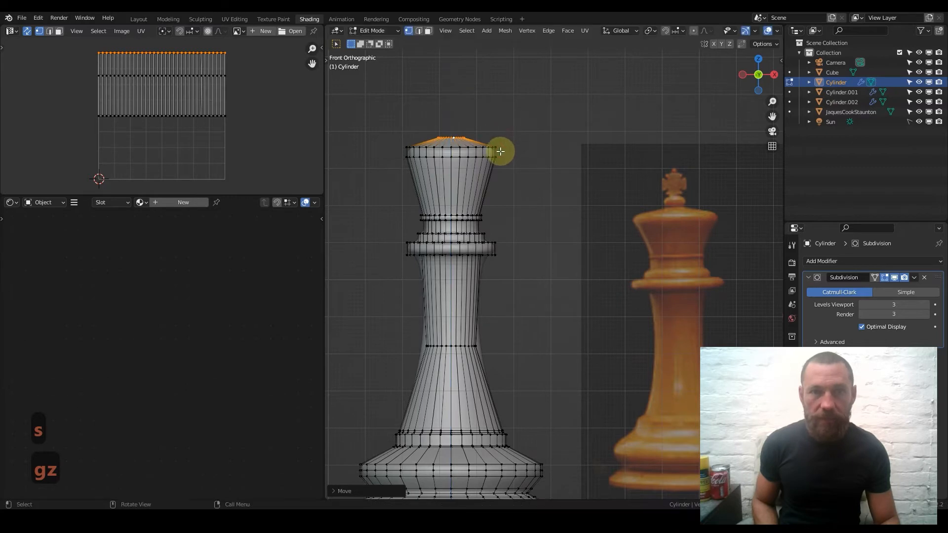
key("s")
left_click(554, 140)
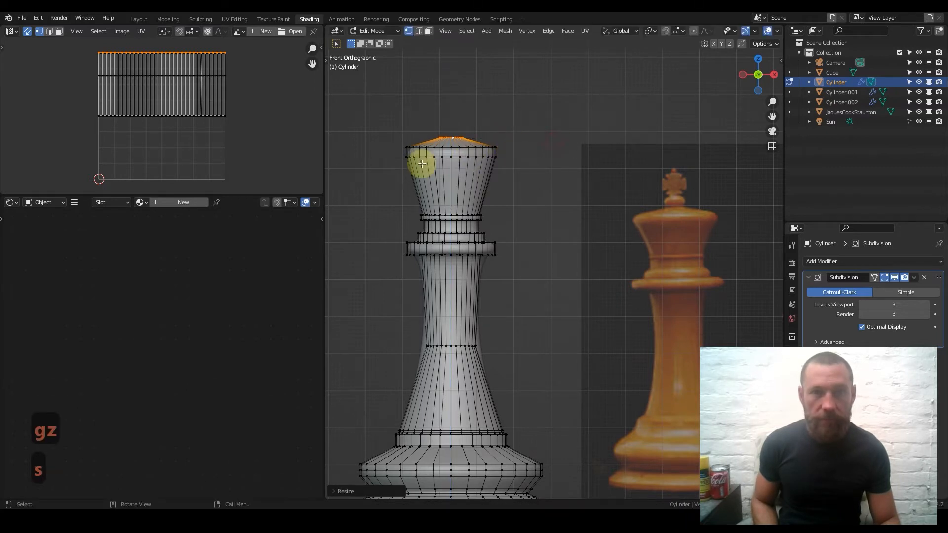
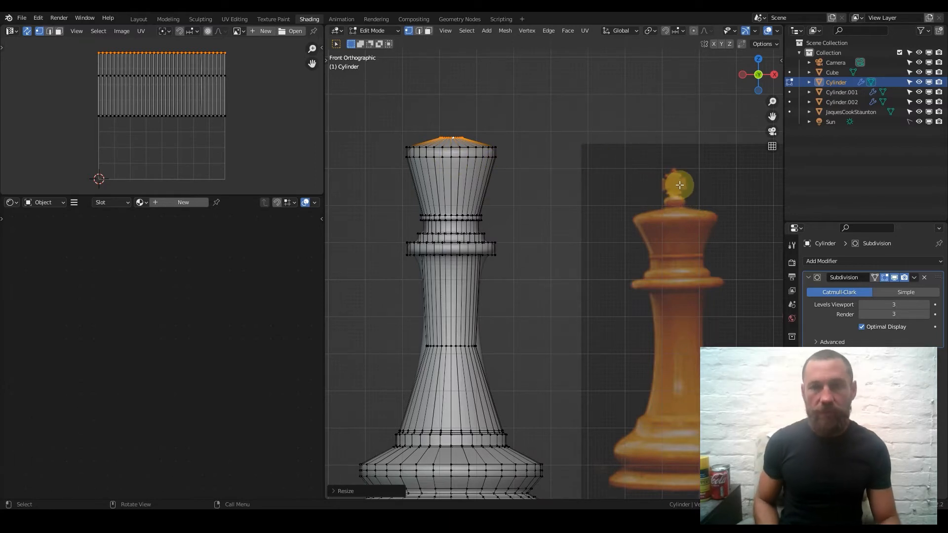
Add a loop cut around the flared head and slide it down close to the thin ring.
key("Tab")
scroll(476, 213, "down", 3)
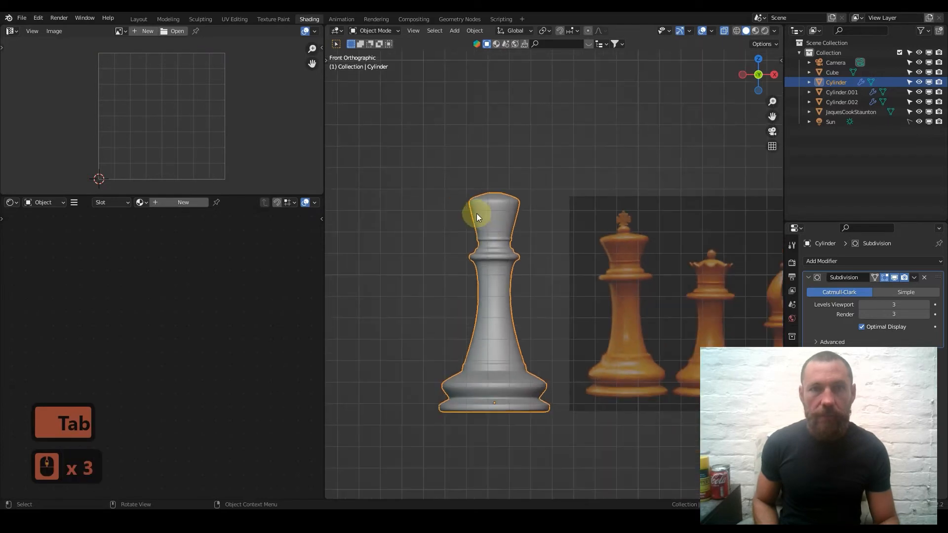
scroll(504, 272, "up", 3)
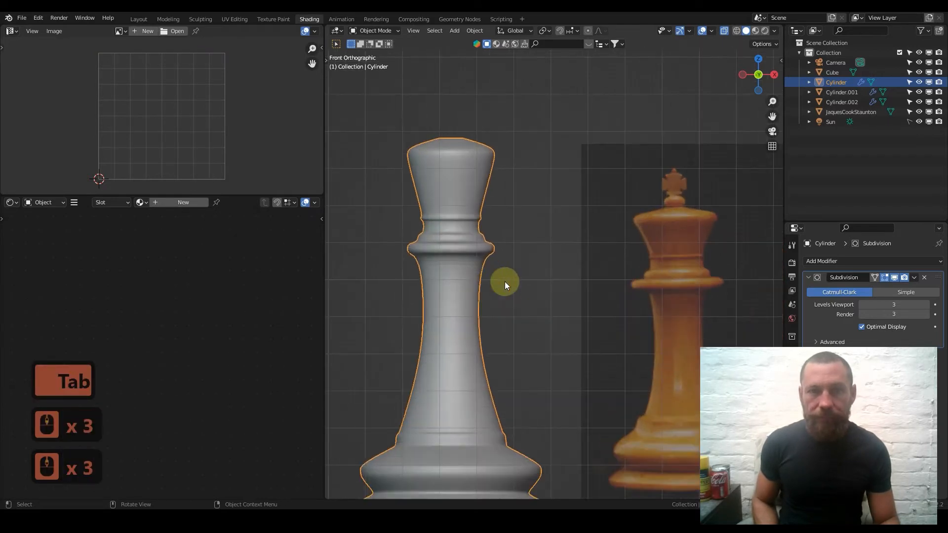
scroll(450, 235, "up", 4)
middle_click_drag(386, 195, 459, 221, "shift")
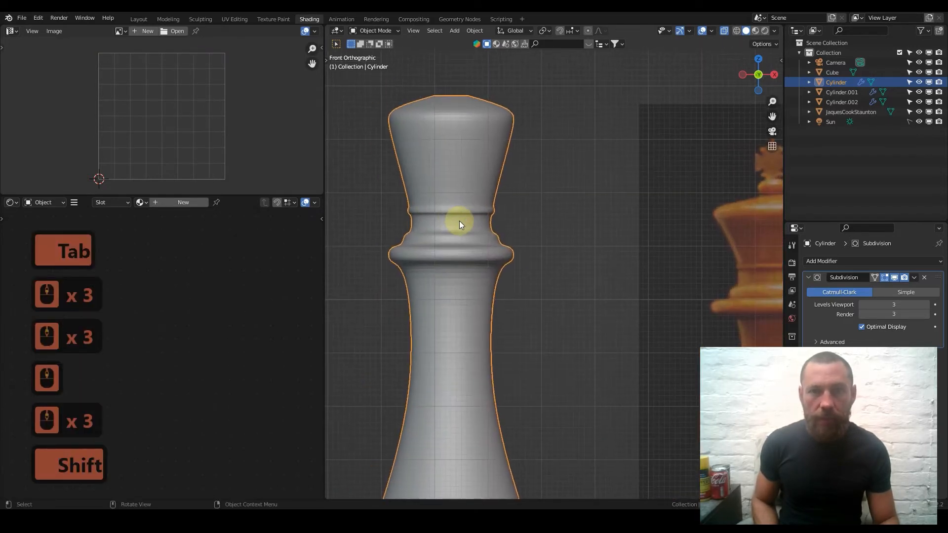
key("Tab")
key("ctrl+r")
left_click(434, 200)
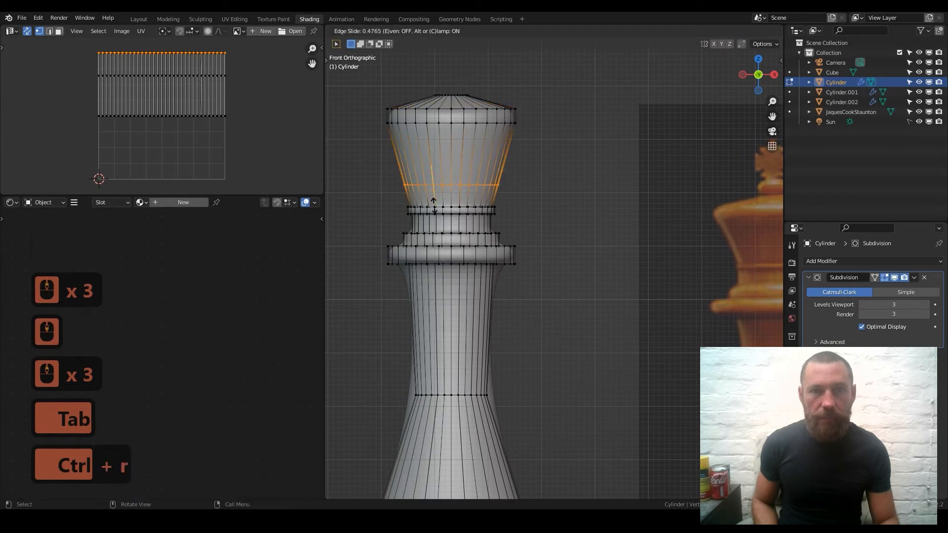
left_click(437, 220)
key("Tab")
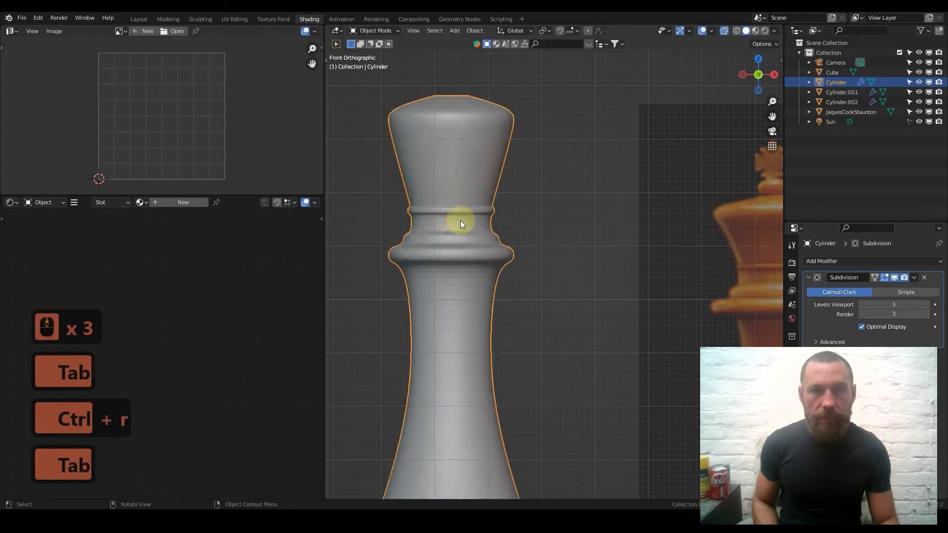
double_click(516, 255)
scroll(550, 304, "down", 2)
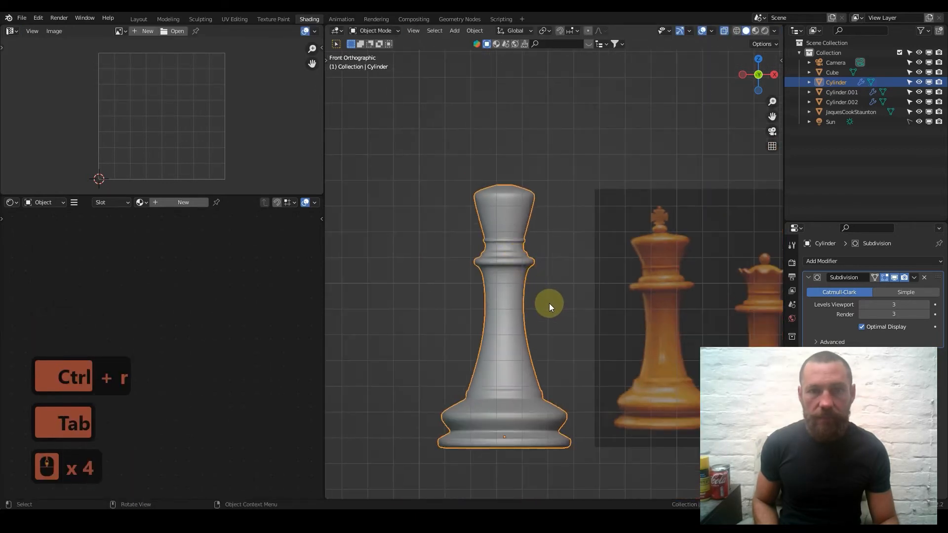
scroll(536, 284, "up", 1)
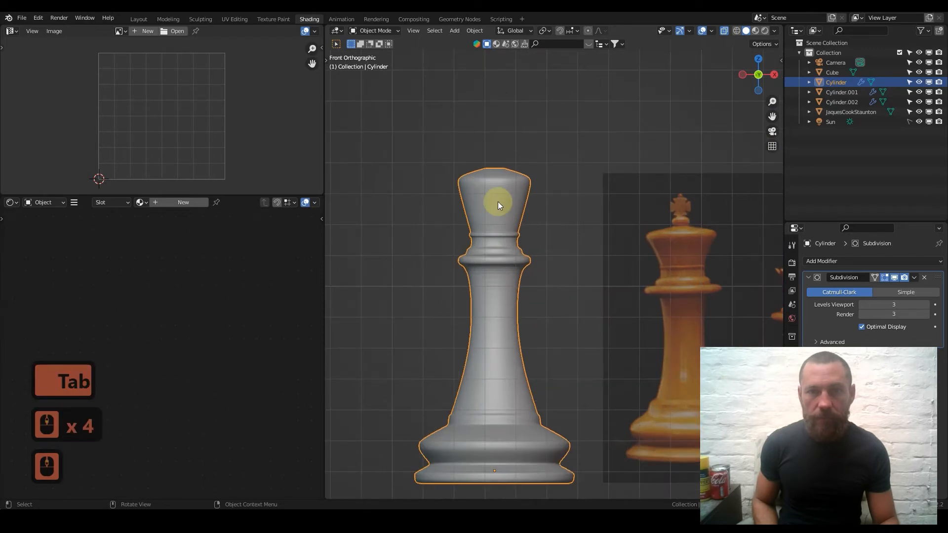
Widen the king's head and collar section horizontally without changing its height, and save the file.
key("Tab")
left_click_drag(387, 112, 545, 272)
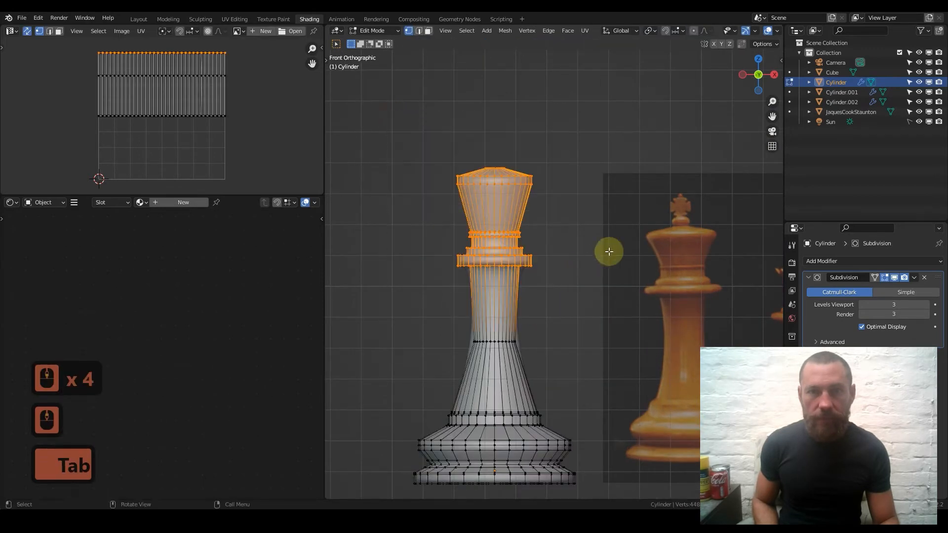
key("s")
key("shift+z")
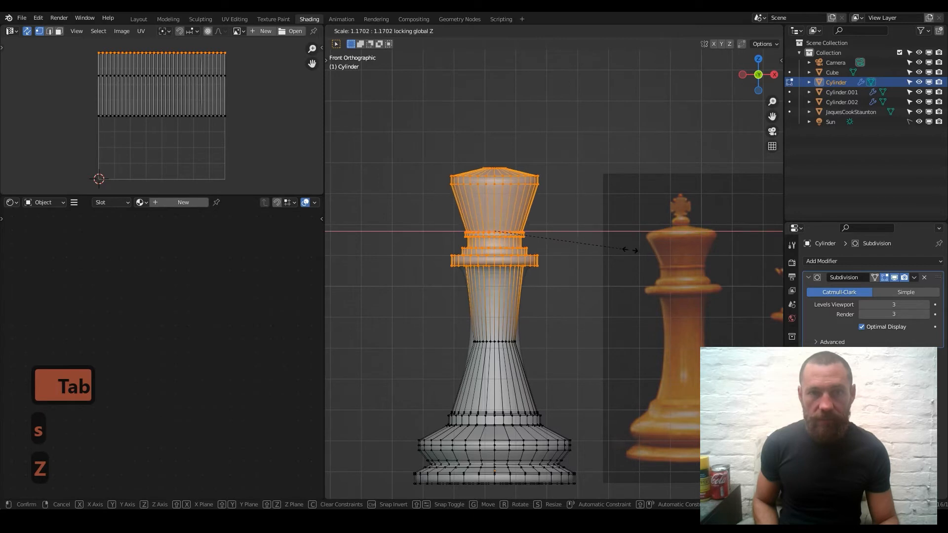
key("Tab")
scroll(401, 265, "down", 3)
key("ctrl")
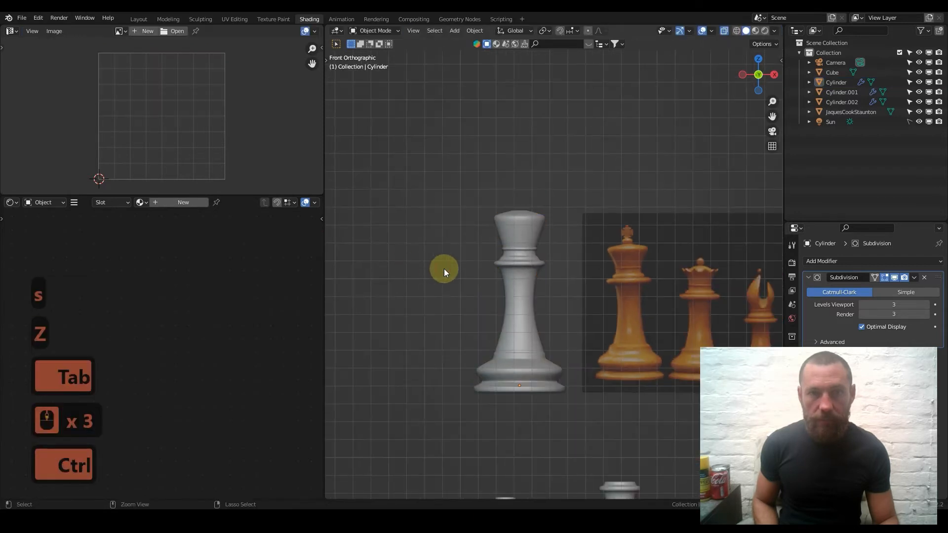
key("ctrl+s")
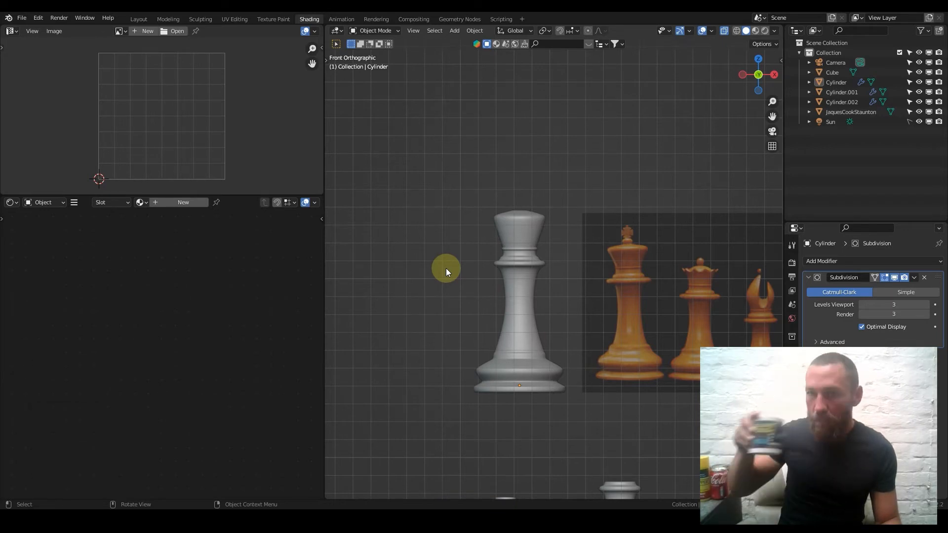
Move the king aside, further away from the reference image at the same base level.
left_click(512, 275)
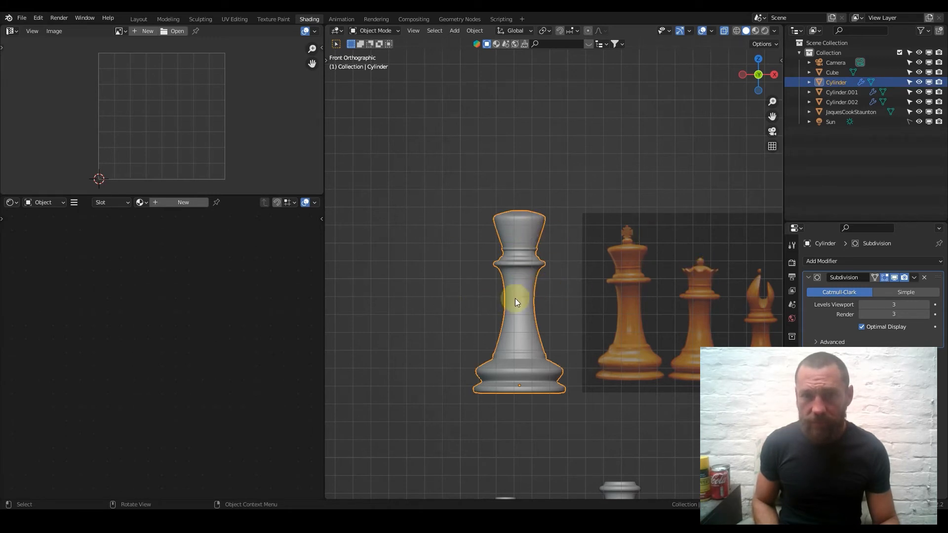
key("g")
left_click(362, 298)
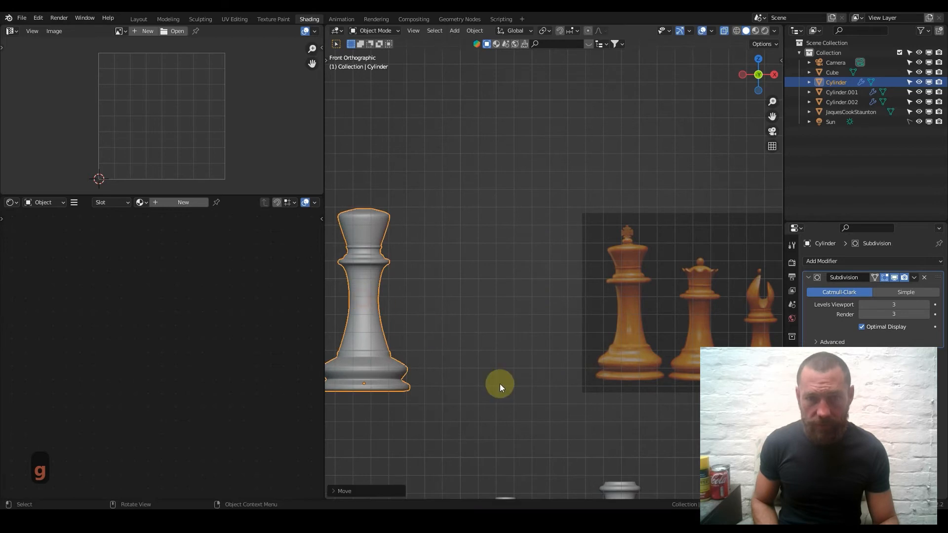
Duplicate the spare collared stem and place the copy between the king and the reference image, about -0.85 m in X and 1.28 m in Z.
scroll(533, 406, "down", 2)
left_click(598, 454)
key("shift+d")
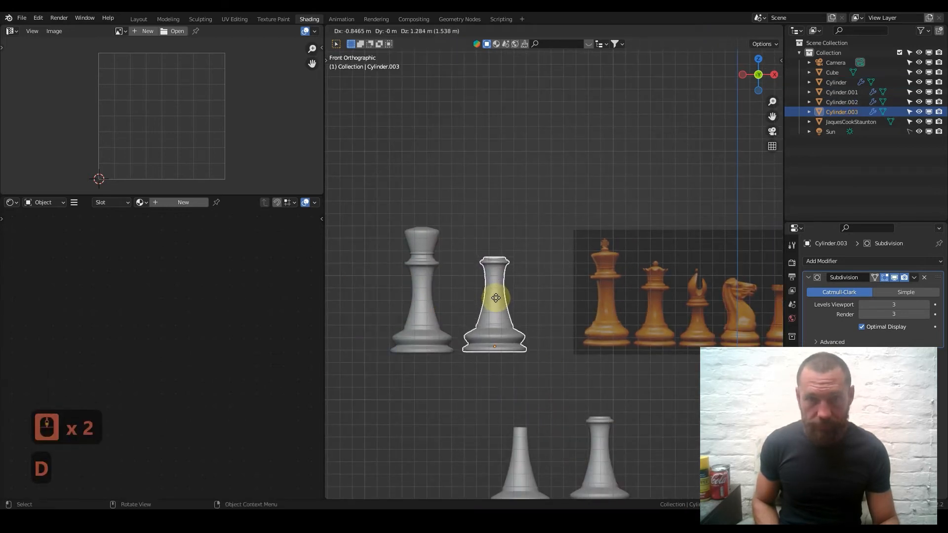
left_click(495, 297)
Add a vertical loop cut to the chess reference image plane and slide it between the king and the queen.
scroll(582, 309, "up", 3)
left_click(633, 298)
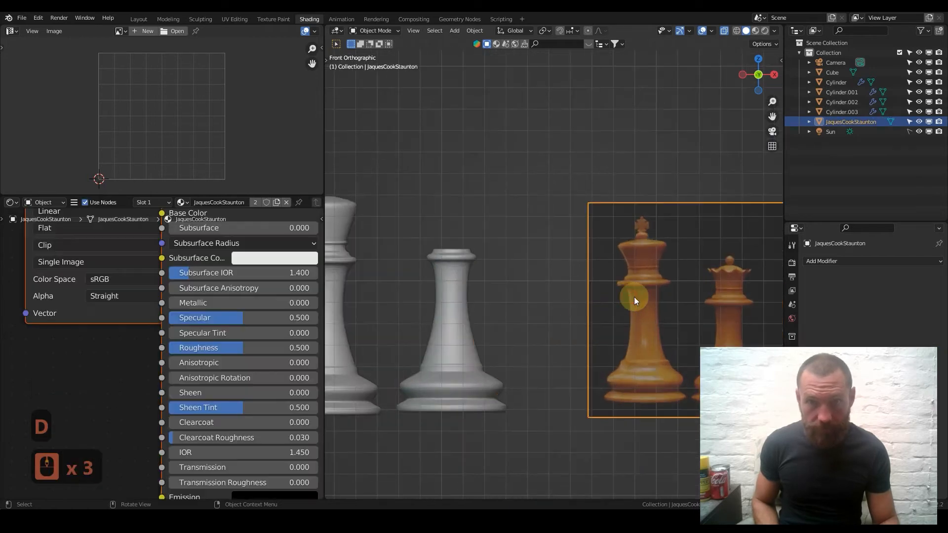
key("Tab")
key("ctrl+r")
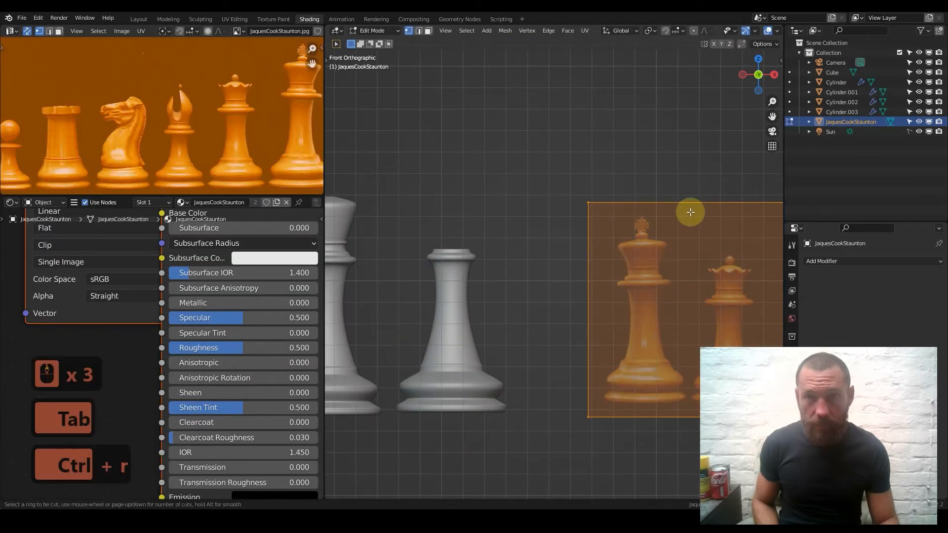
left_click(687, 207)
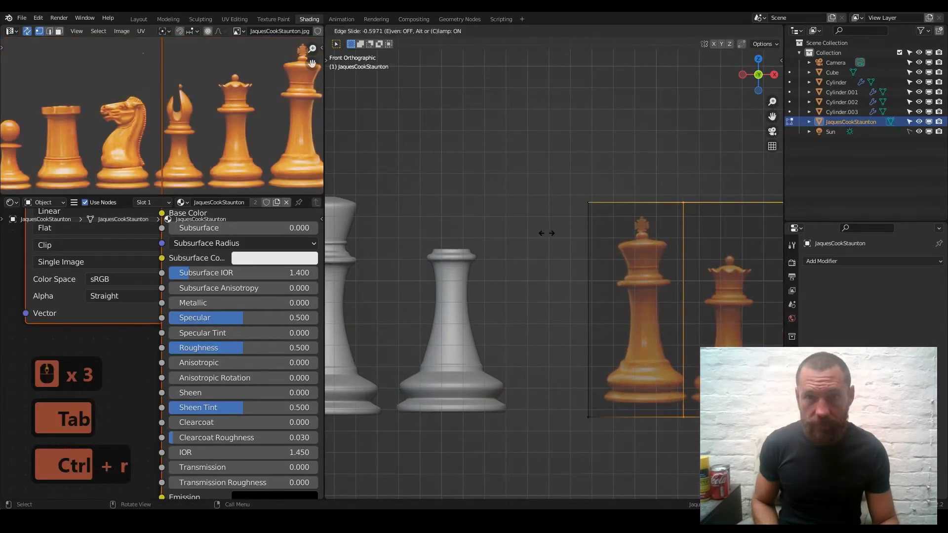
left_click(621, 263)
key("Tab")
key("Tab")
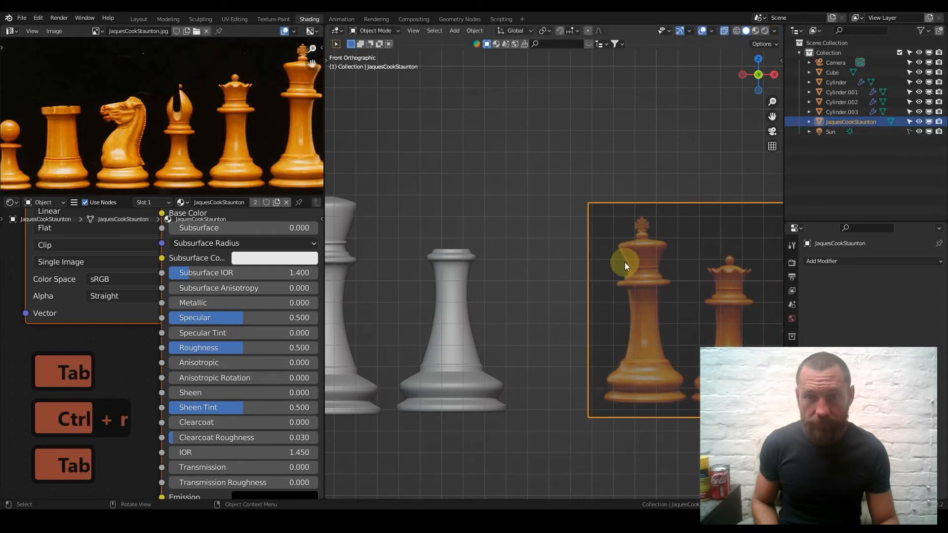
key("Tab")
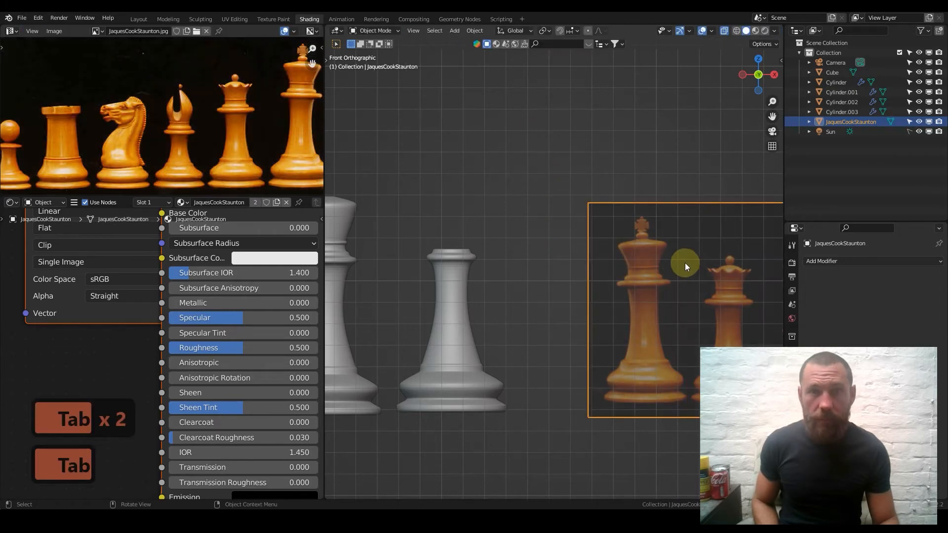
Duplicate the chess reference image plane in place.
key("shift+d")
key("z")
right_click(694, 375)
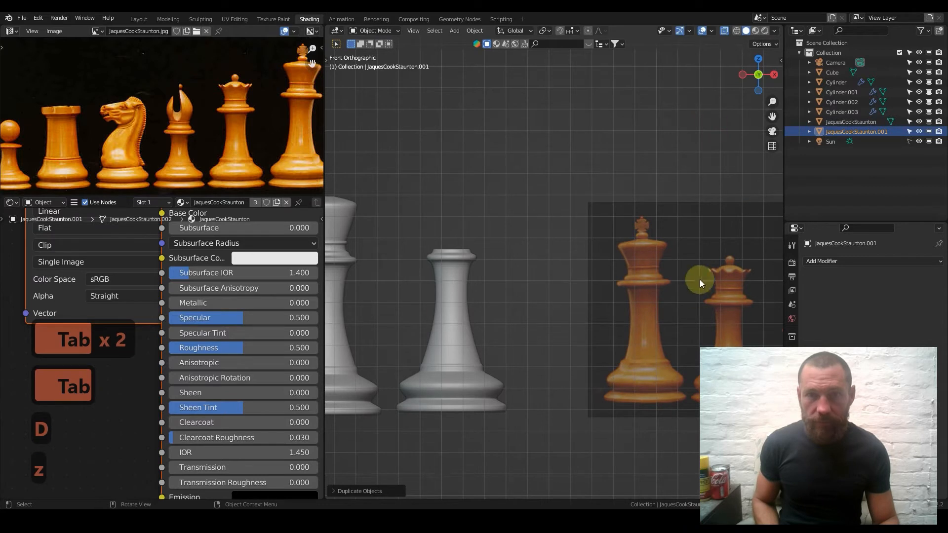
Delete the face showing the king from the original reference image plane, working in face selection mode.
left_click(689, 263)
key("Tab")
left_click(428, 31)
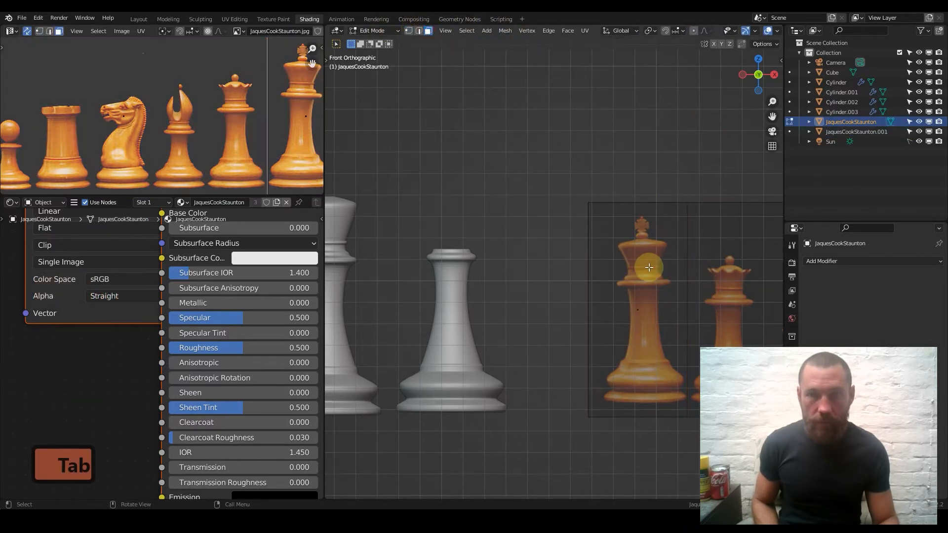
key("x")
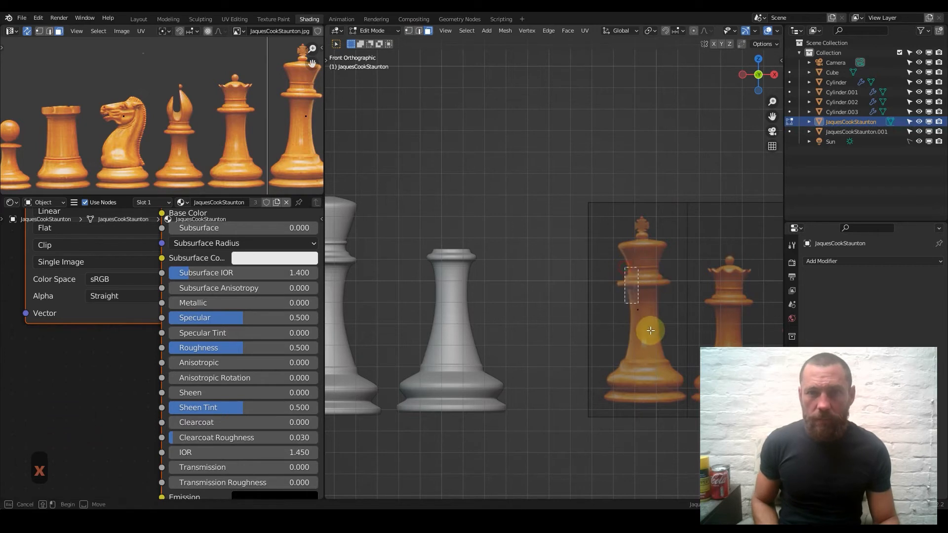
Delete the selected king section from the reference image plane and leave mesh editing.
left_click(650, 330)
key("x")
left_click(654, 330)
key("Tab")
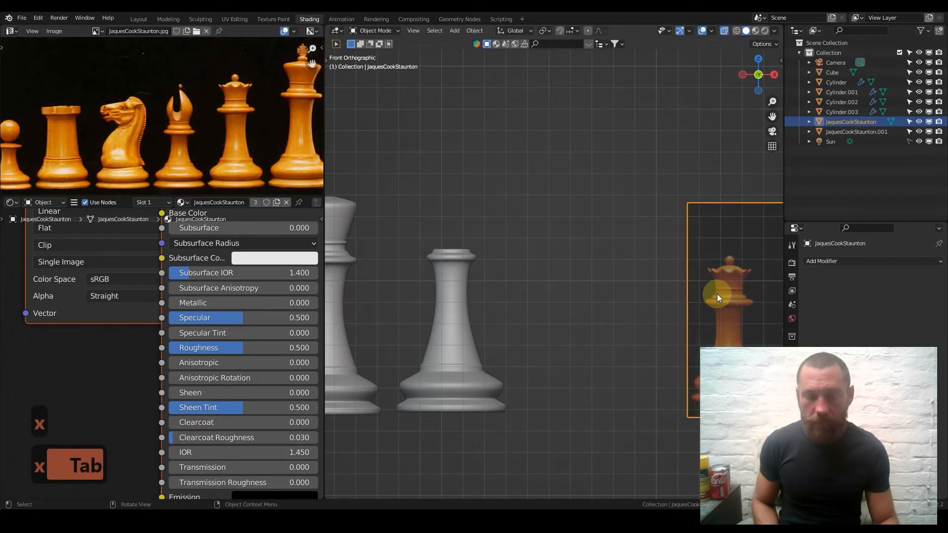
Move the trimmed reference image about 0.75 m along negative X, closer to the shorter chess piece.
key("g")
key("x")
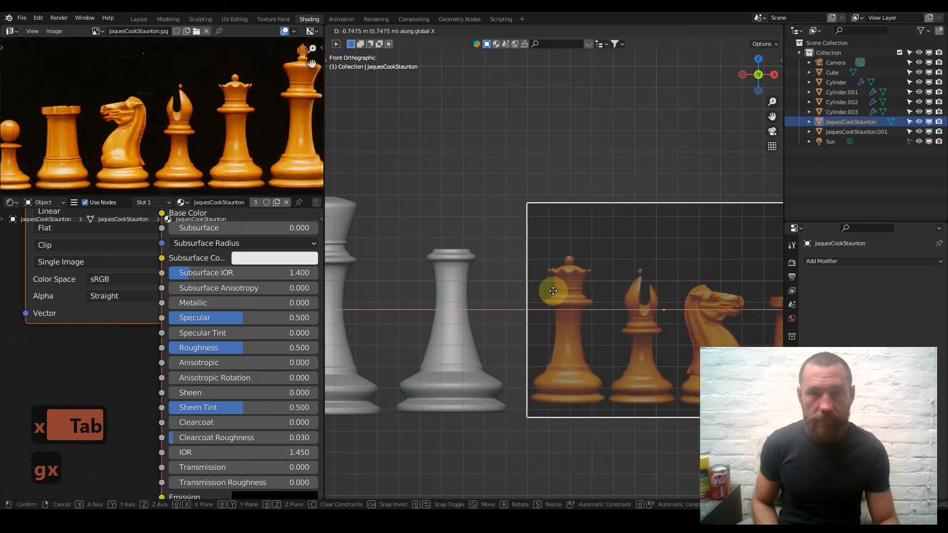
left_click(553, 291)
scroll(541, 359, "up", 2)
middle_click_drag(541, 359, 631, 277, "shift")
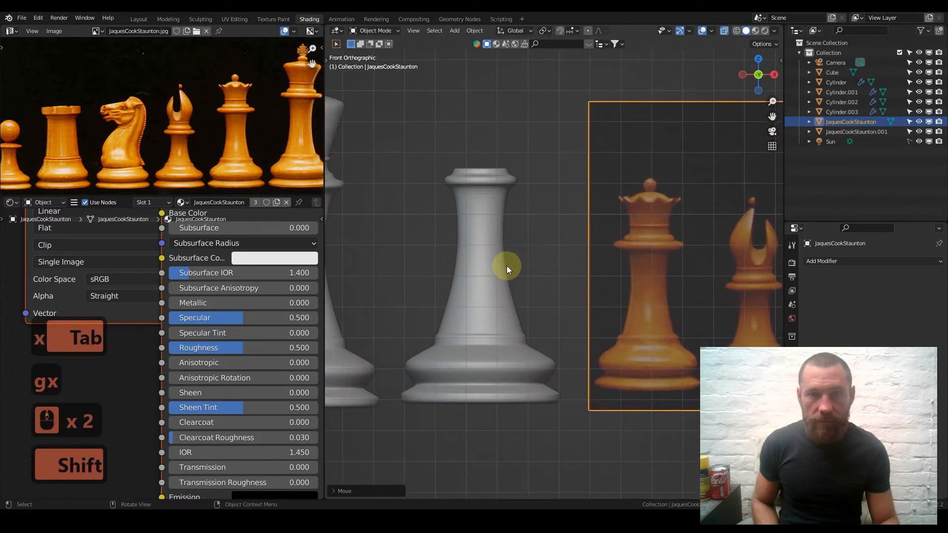
Move the second, full reference image below the king and the shorter piece, lining its king up under the king model.
scroll(505, 265, "down", 2)
scroll(516, 276, "down", 1)
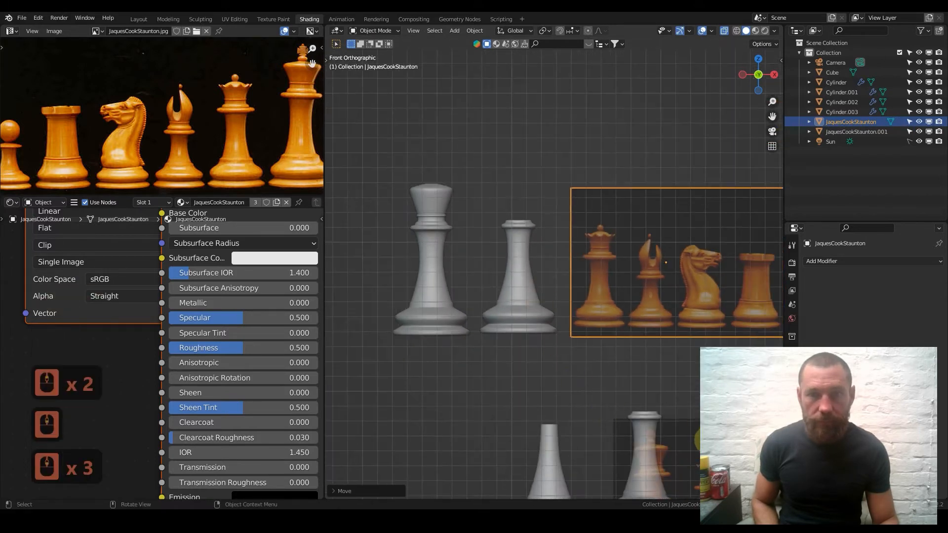
left_click(703, 439)
key("g")
left_click(439, 396)
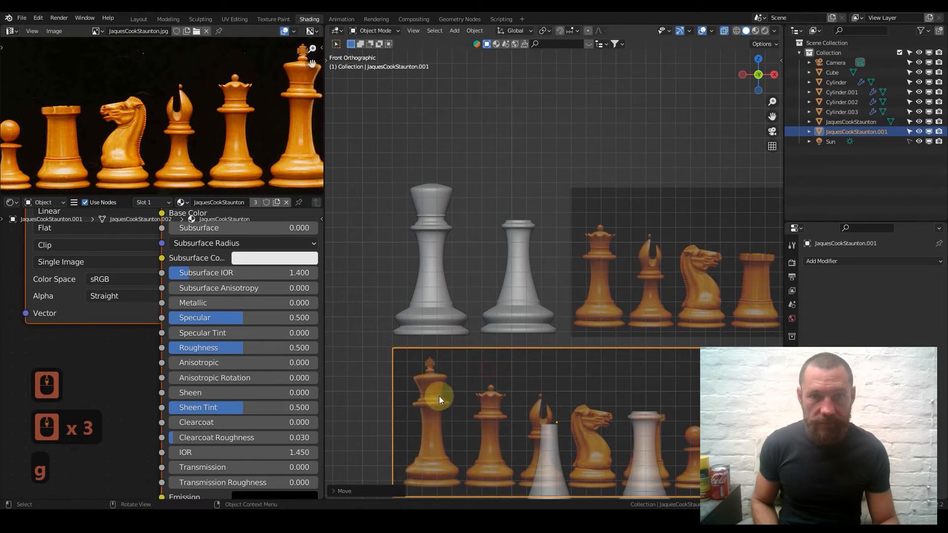
Open the shorter piece's mesh for editing and select all faces of its top collar.
left_click(525, 235)
key("Tab")
left_click_drag(490, 180, 558, 232)
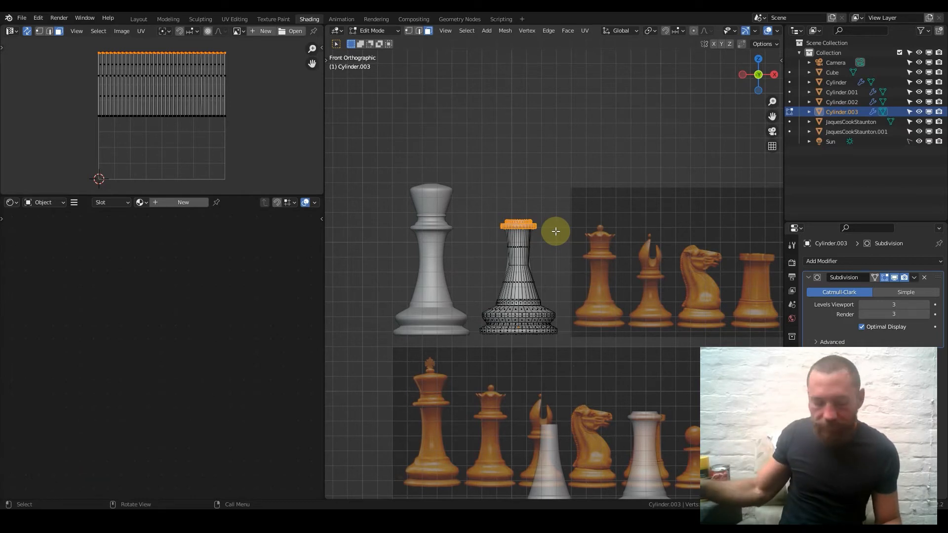
key("g")
key("z")
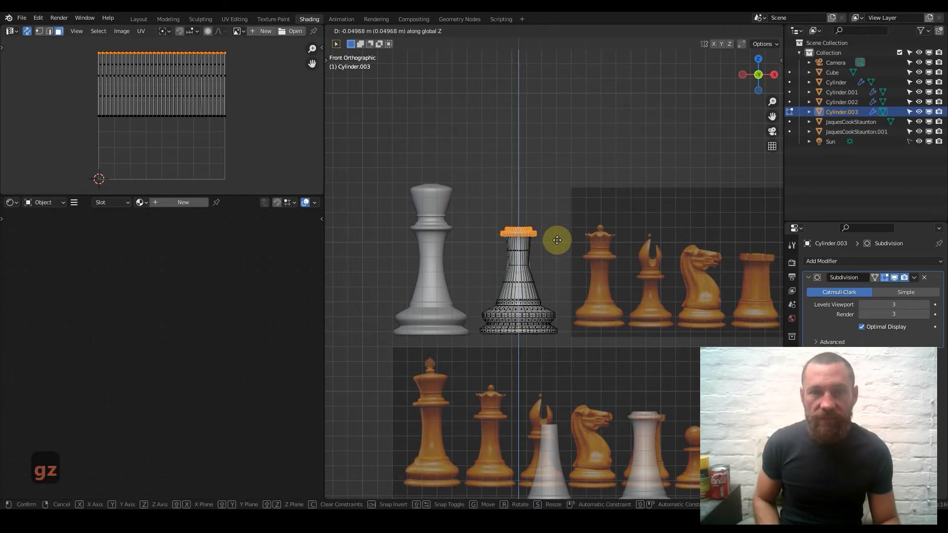
left_click(559, 251)
key("o")
key("g")
key("z")
right_click(552, 230)
key("o")
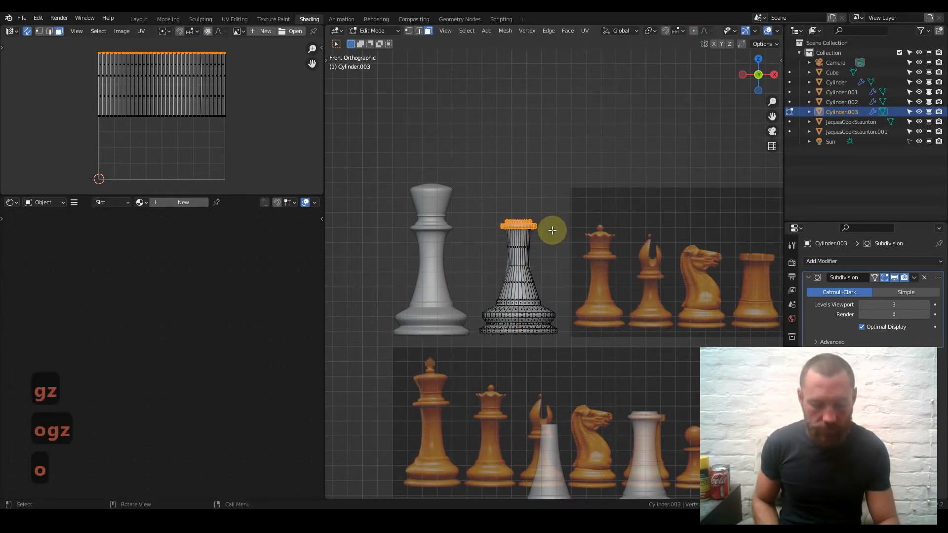
key("g")
key("z")
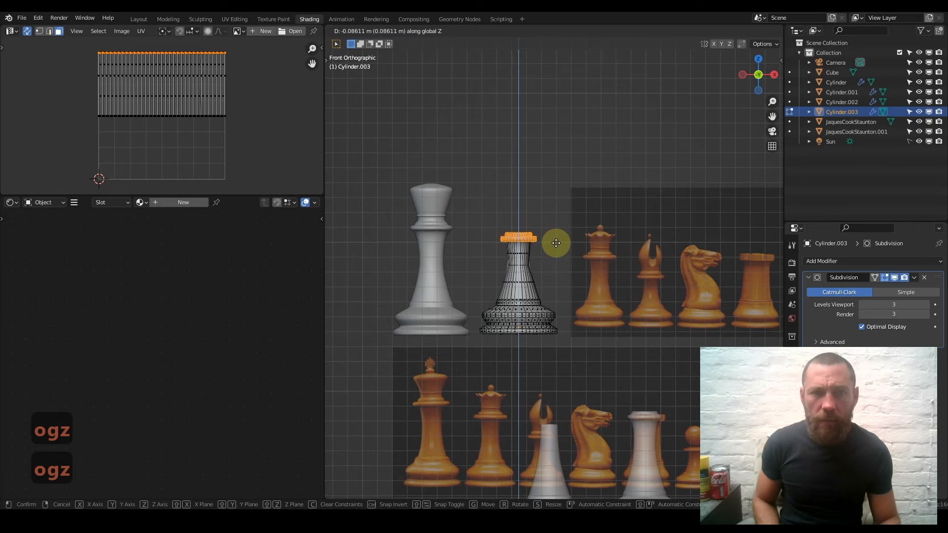
left_click(554, 240)
Try to lower the collar along Z with the Subdivision viewport display and X-ray off, and restore the subdivision display.
scroll(550, 246, "up", 5)
scroll(550, 249, "up", 2)
middle_click_drag(499, 212, 557, 216, "shift")
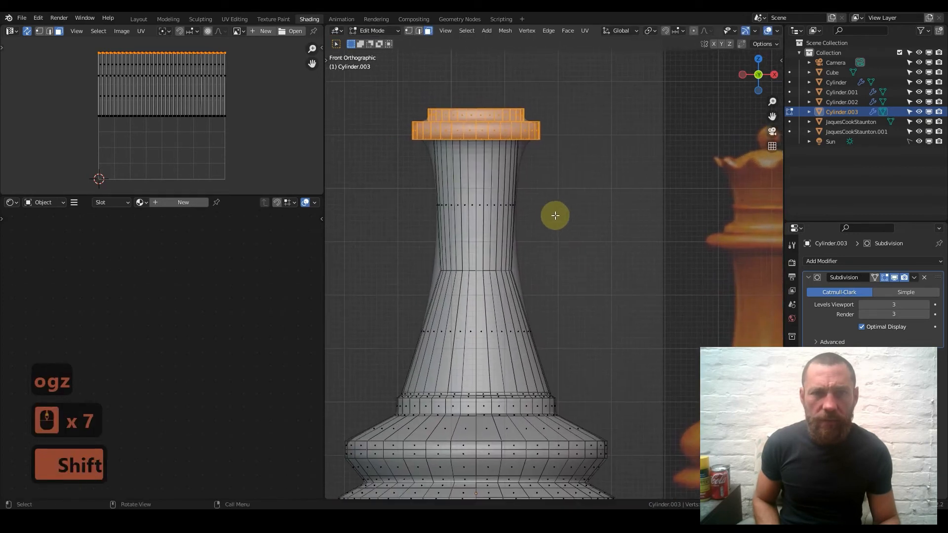
left_click(894, 278)
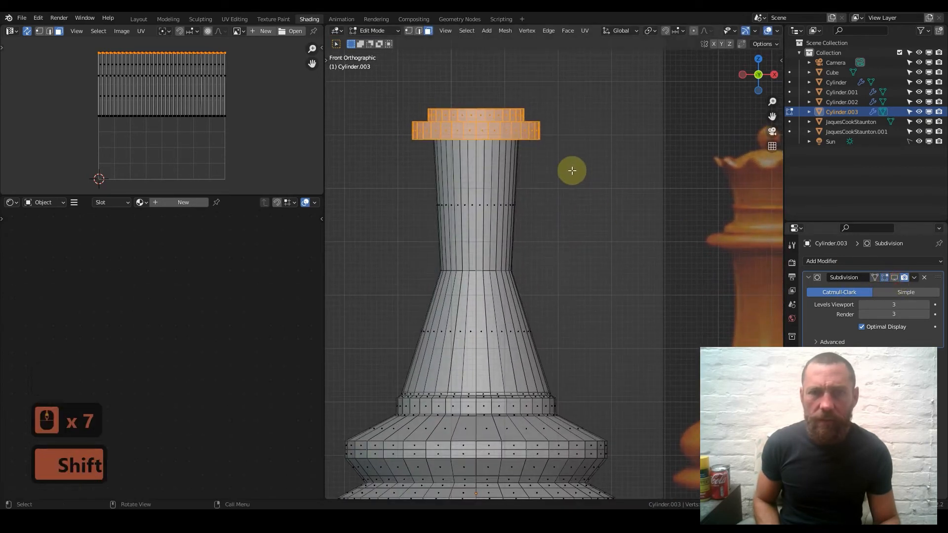
scroll(718, 29, "down", 4)
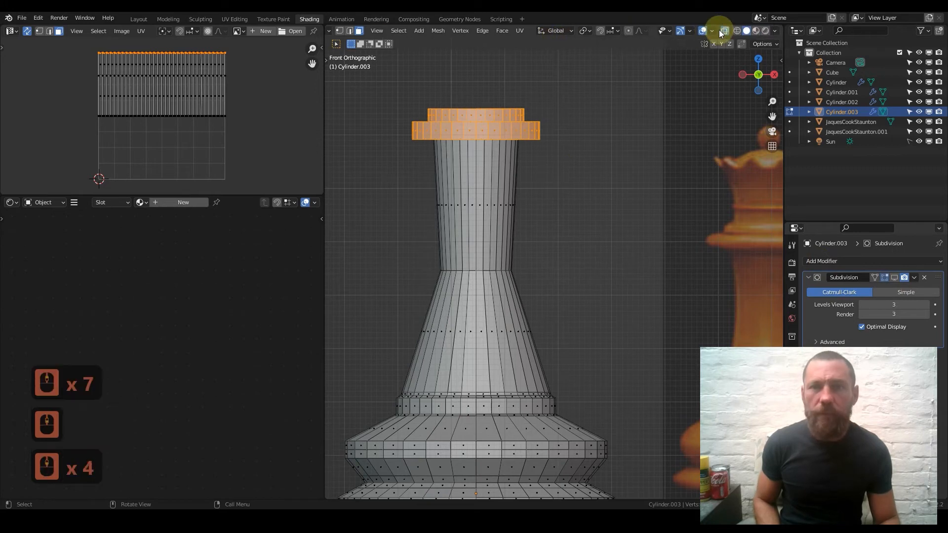
left_click(724, 31)
key("g")
key("z")
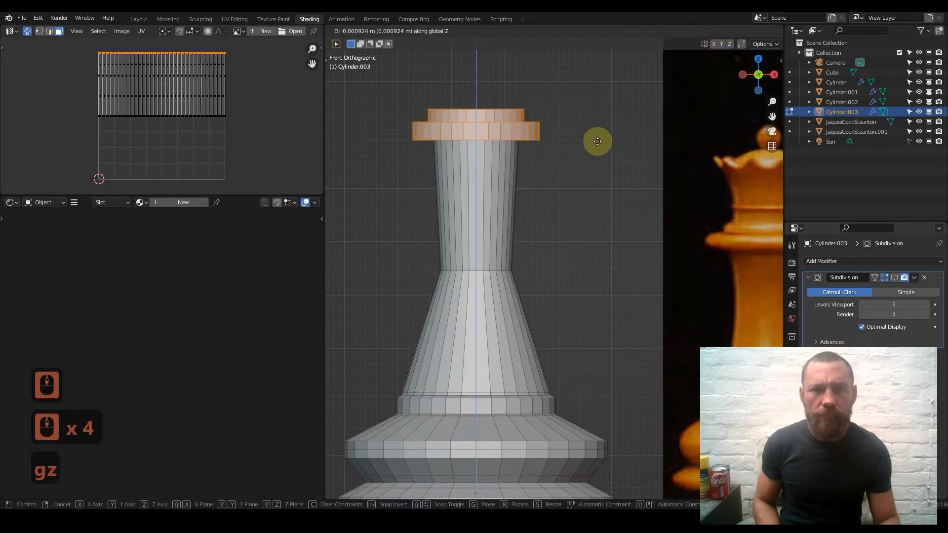
left_click(612, 162)
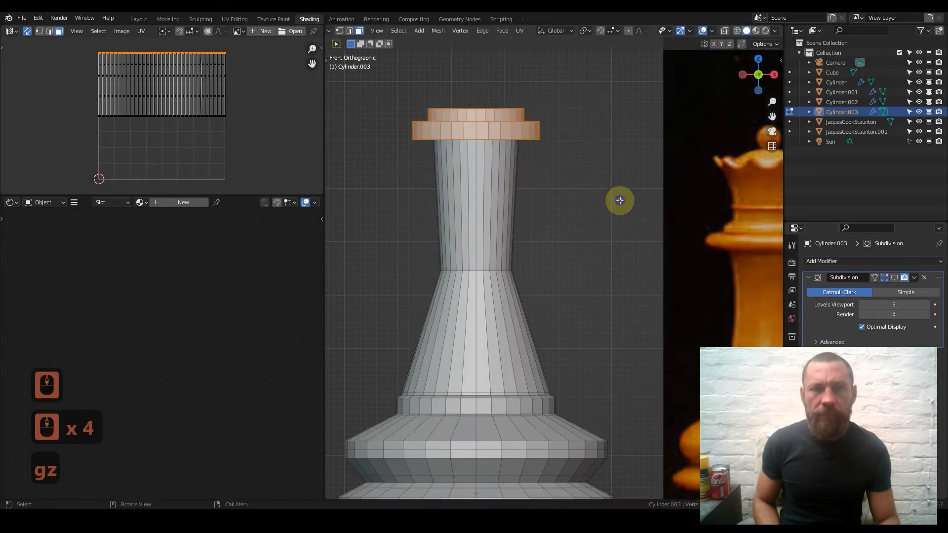
scroll(607, 193, "down", 4)
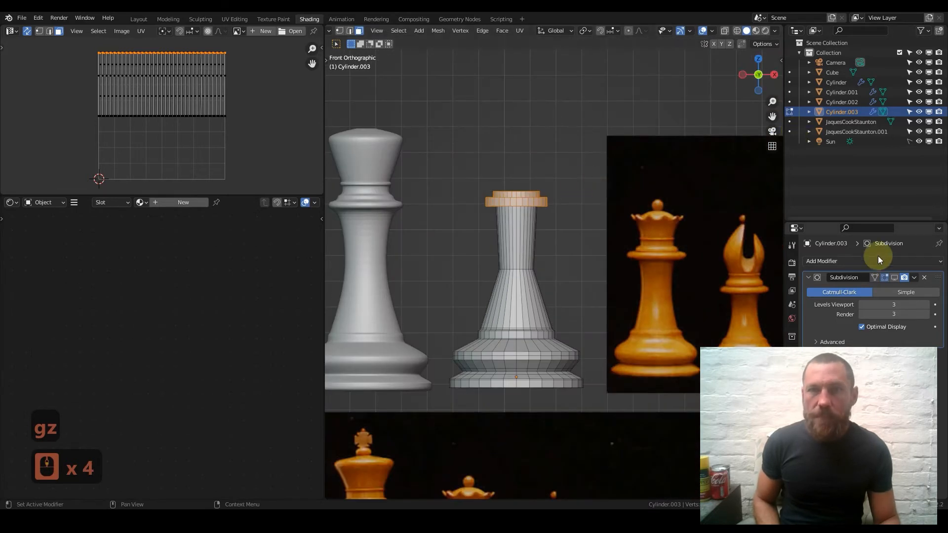
left_click(894, 277)
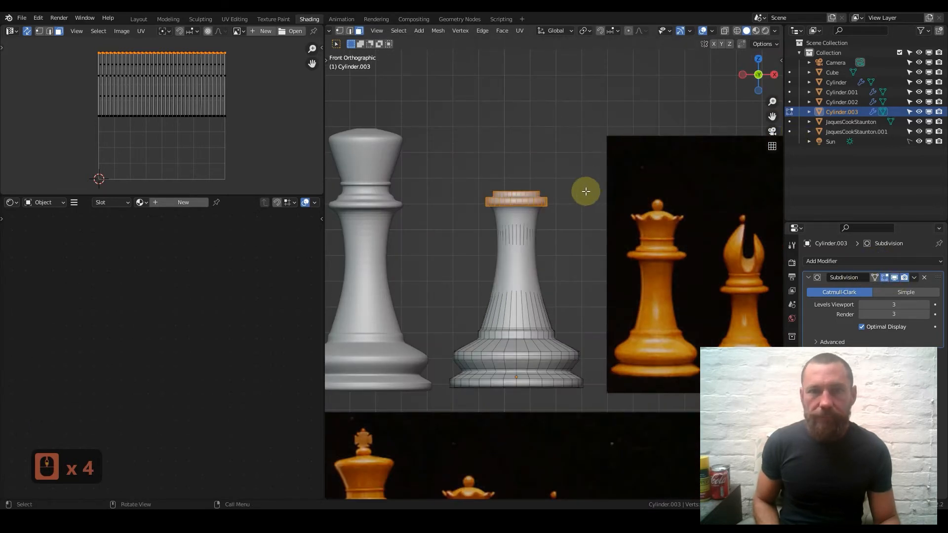
Lower the selected top collar about 0.08 m along Z to shorten the piece, and leave mesh editing.
scroll(587, 191, "down", 1)
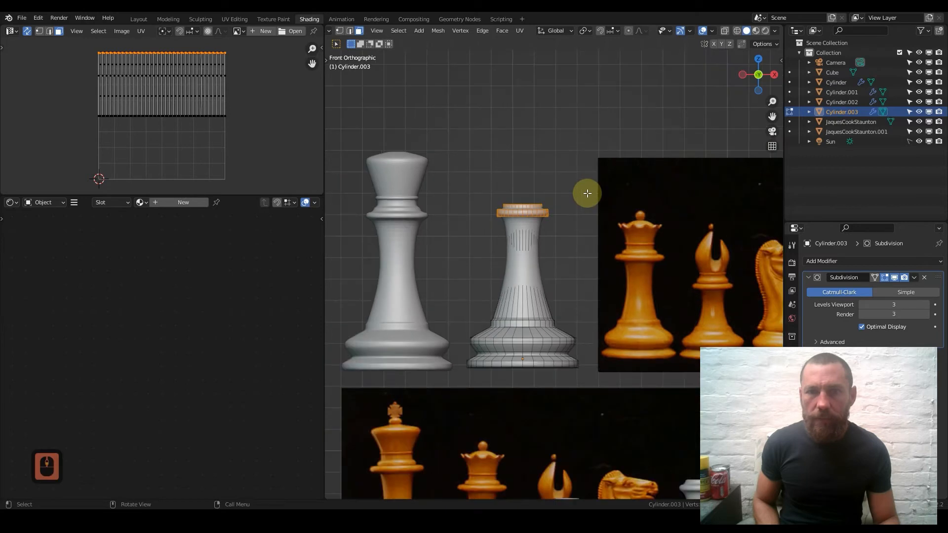
key("g")
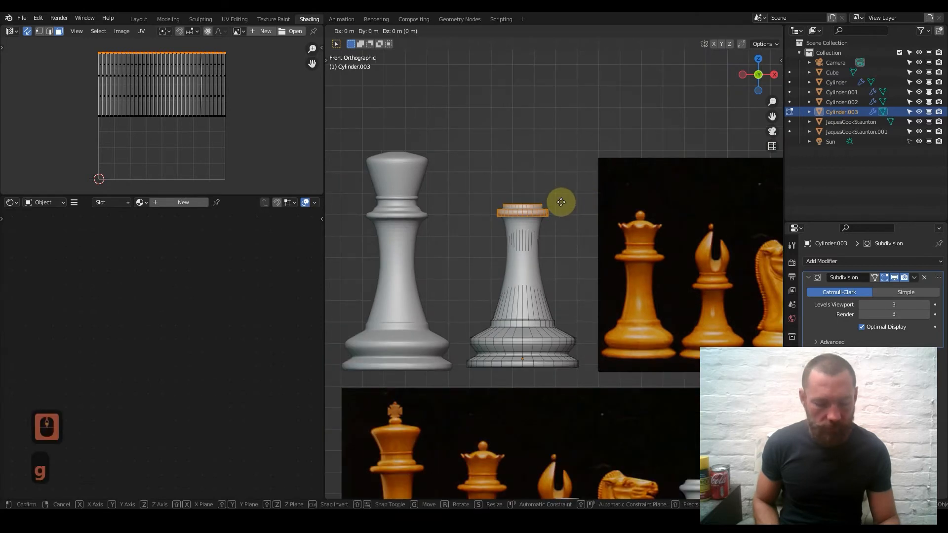
key("z")
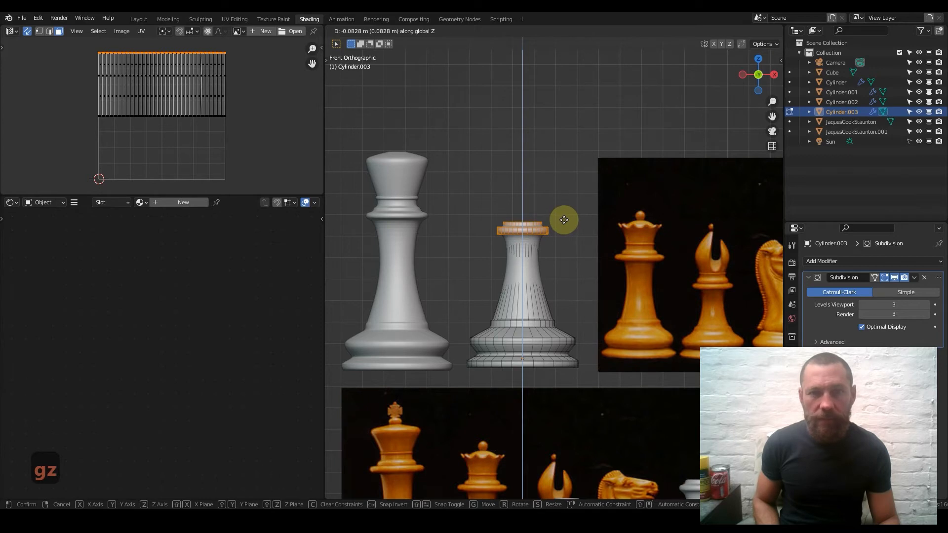
left_click(561, 220)
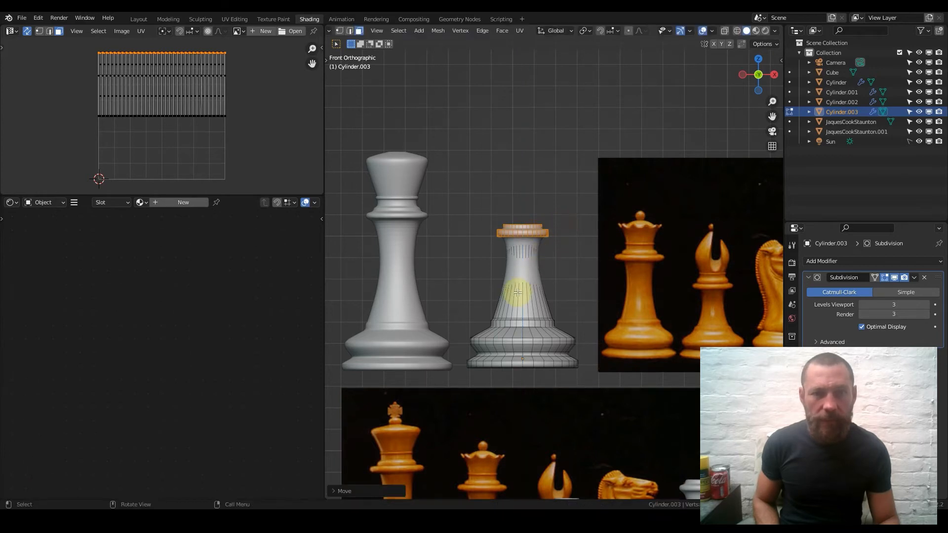
key("Tab")
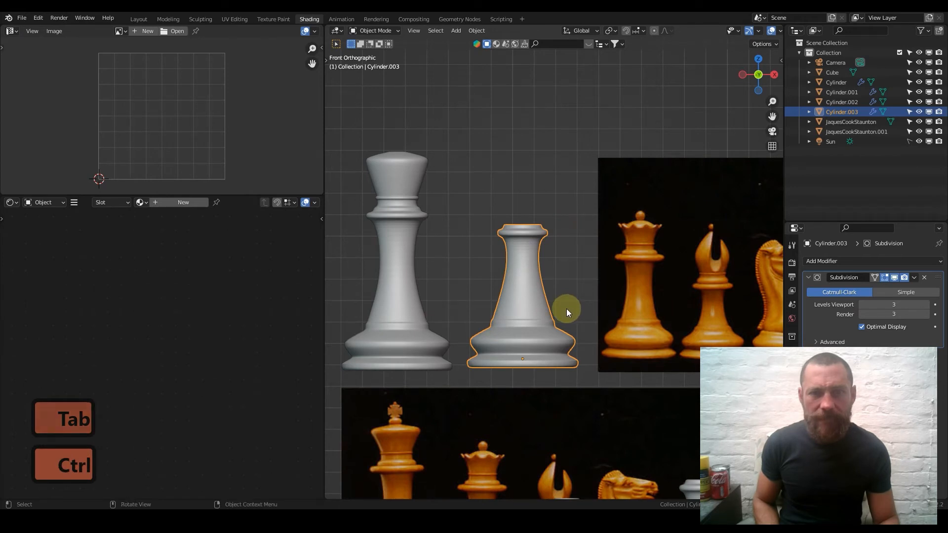
With X-ray on, scale the vertex rings where the neck meets the base to about 0.9, locking Z, and save the file.
scroll(567, 309, "down", 2)
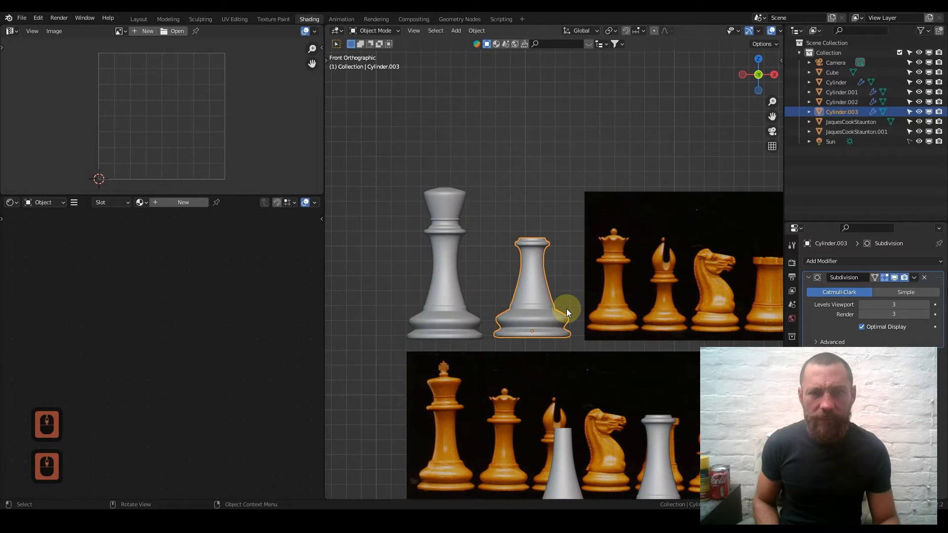
scroll(567, 309, "up", 1)
key("Tab")
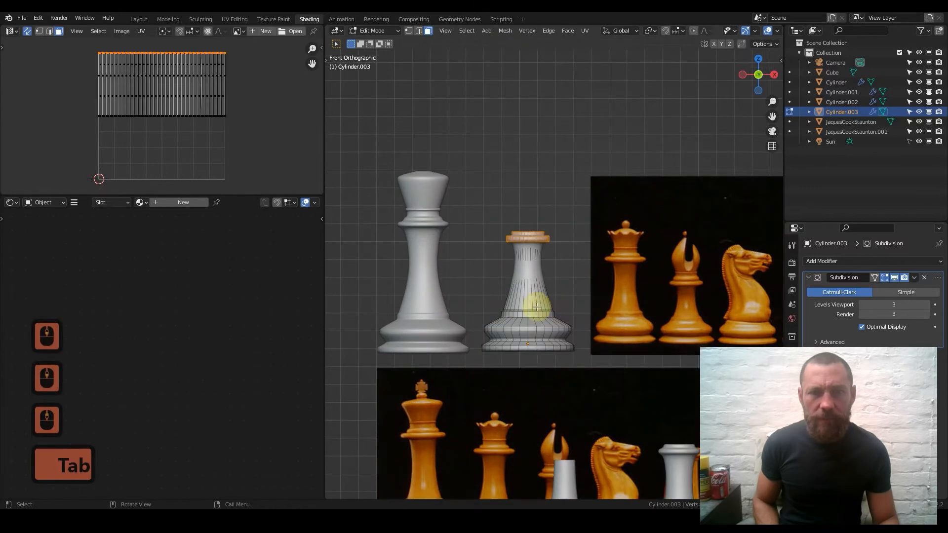
left_click(408, 31)
scroll(746, 29, "down", 2)
left_click(734, 31)
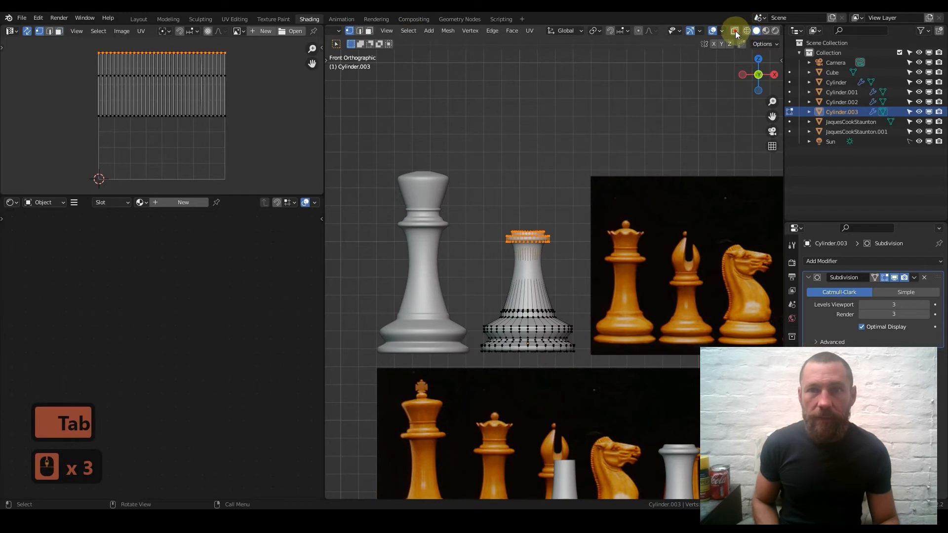
left_click_drag(484, 299, 558, 318)
key("s")
key("shift+z")
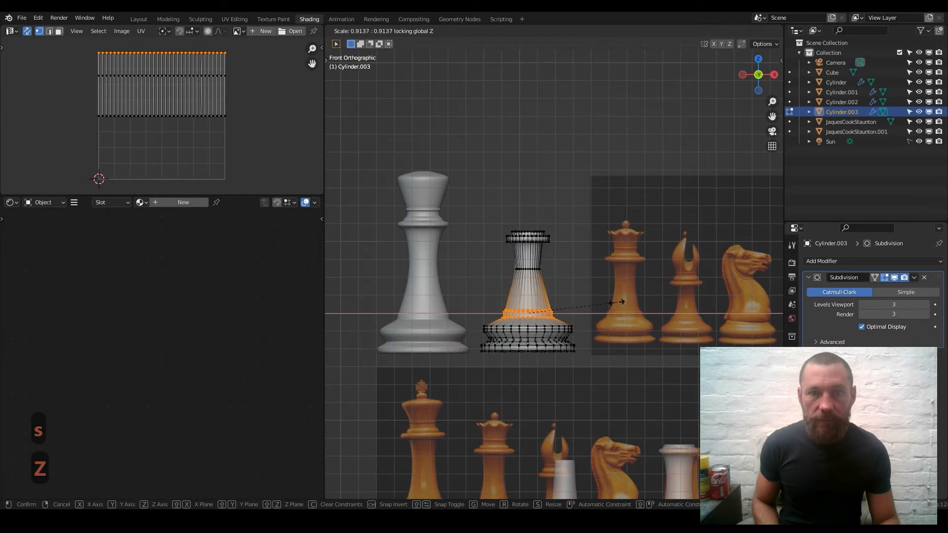
left_click(616, 302)
key("Tab")
key("ctrl+s")
scroll(555, 256, "up", 3)
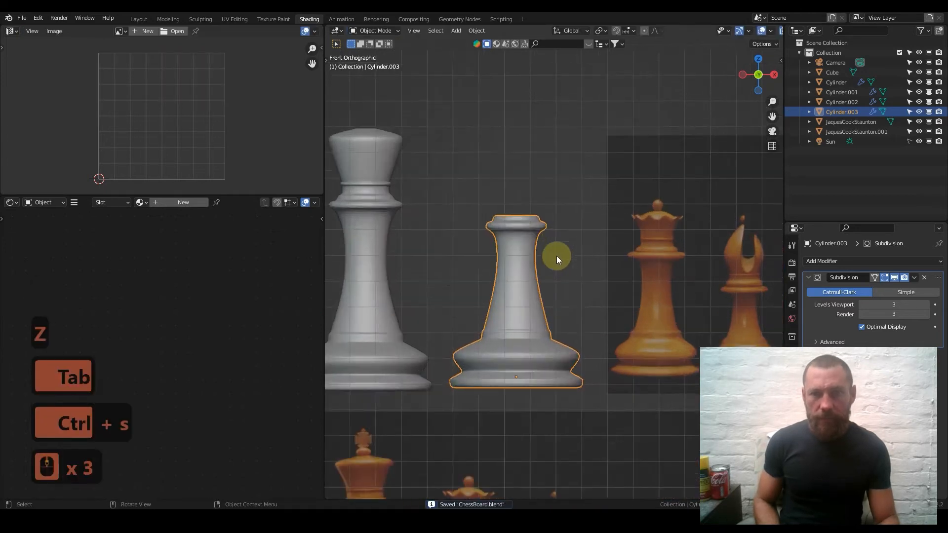
scroll(556, 256, "up", 1)
scroll(735, 27, "right", 2)
key("x")
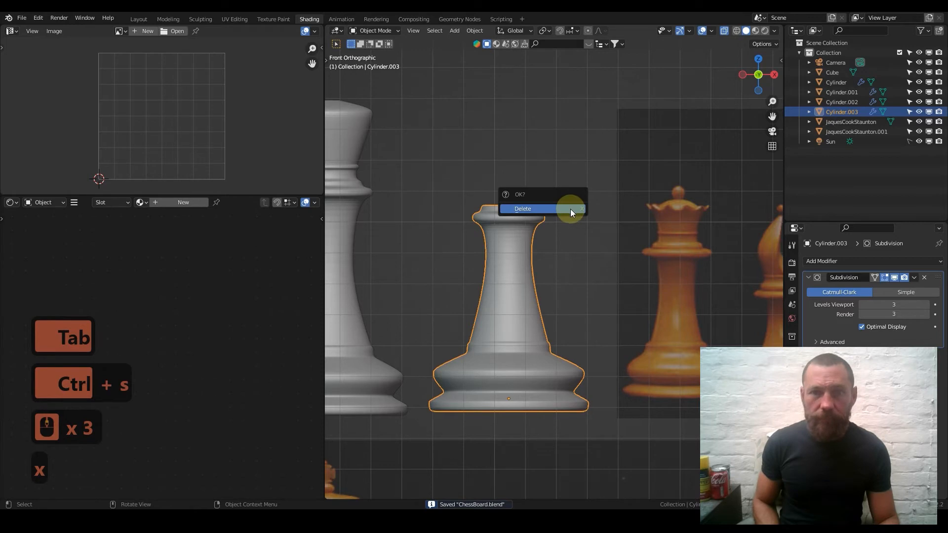
left_click(570, 209)
key("ctrl+z")
left_click(581, 200)
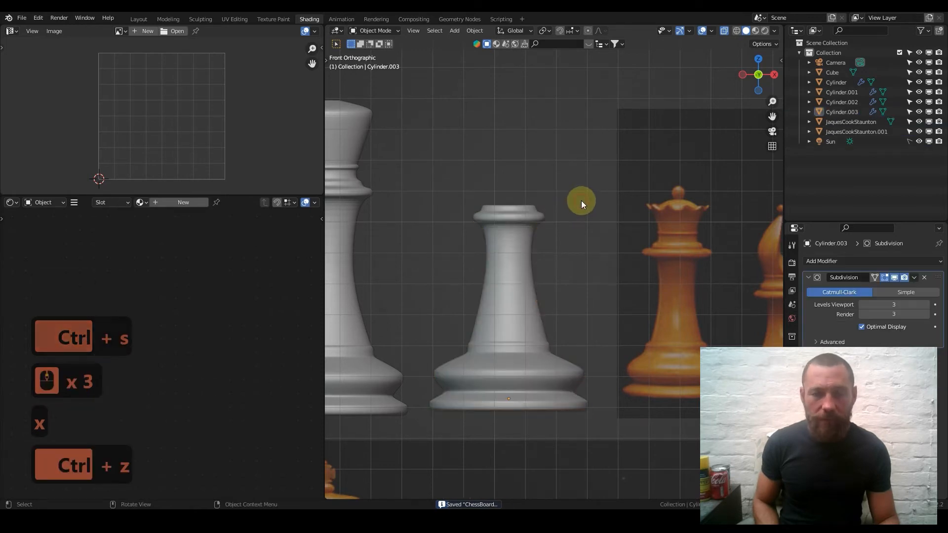
key("shift+x")
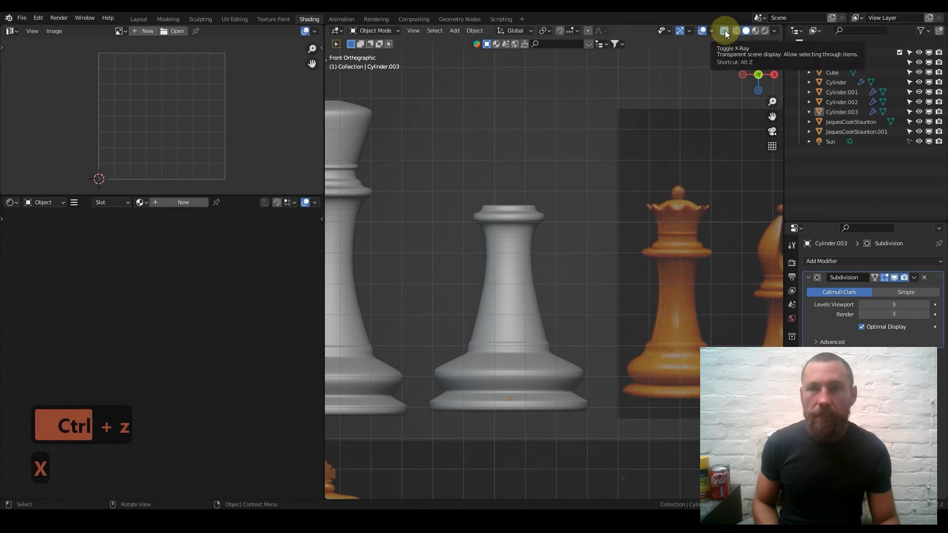
key("z")
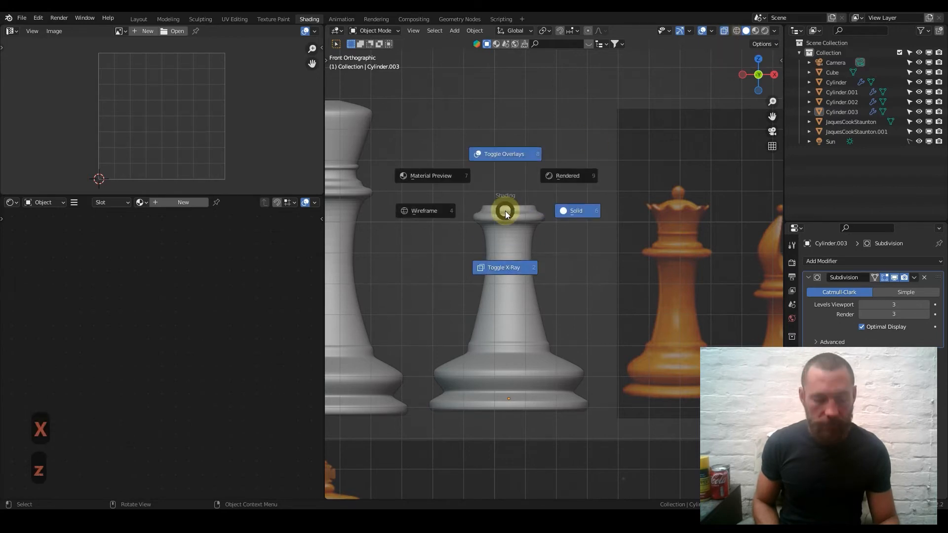
left_click(505, 212)
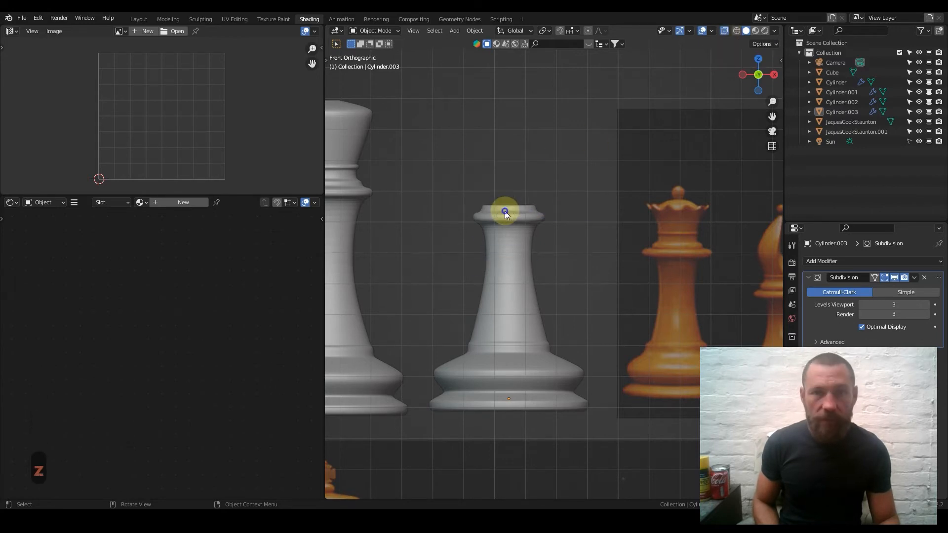
Turn off X-ray, select the innermost edge loop on top of the shorter piece's collar, and return to the front view.
left_click(721, 31)
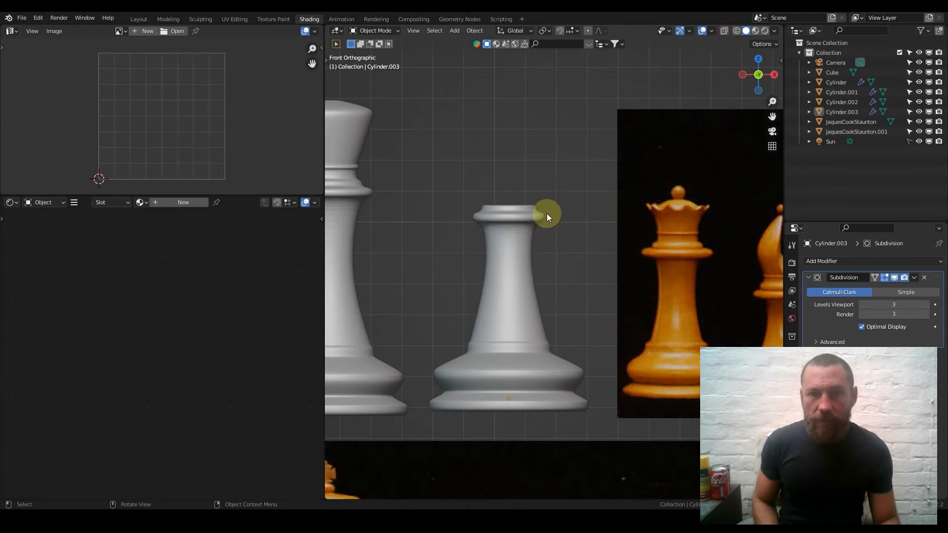
key("Tab")
scroll(491, 208, "up", 2)
middle_click_drag(493, 186, 514, 296)
scroll(488, 219, "up", 2)
middle_click_drag(491, 257, 482, 217)
left_click(486, 223, "alt")
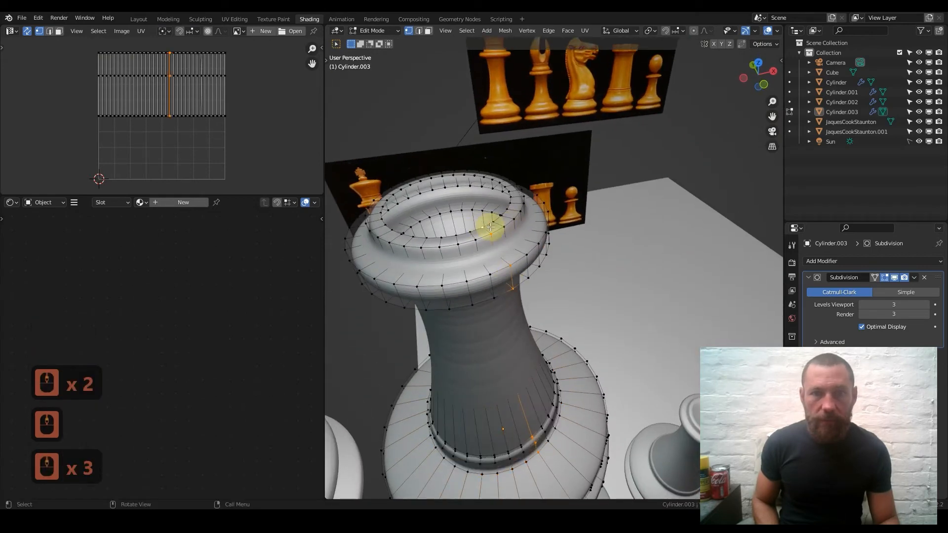
left_click(446, 236, "alt")
left_click(445, 237, "alt")
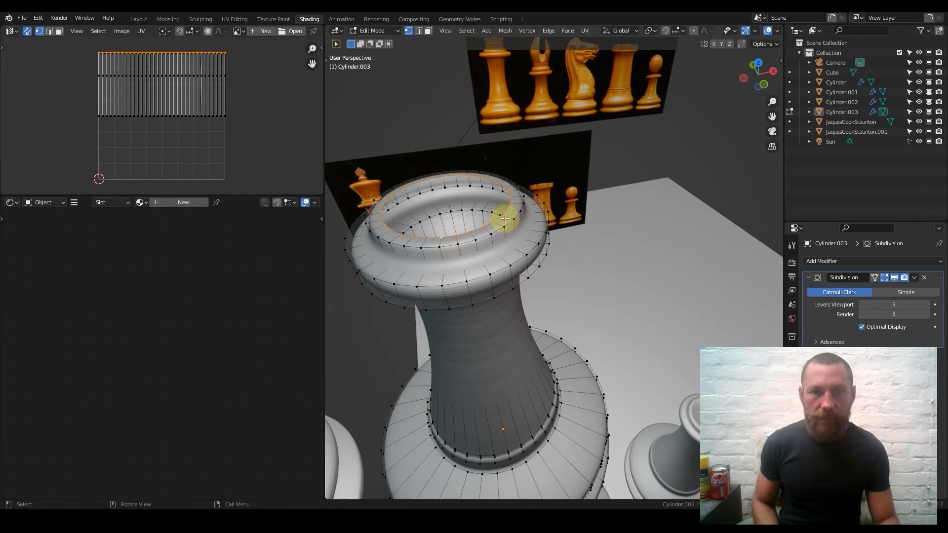
key("KP_1")
scroll(579, 216, "down", 4)
middle_click_drag(567, 242, 494, 225, "shift")
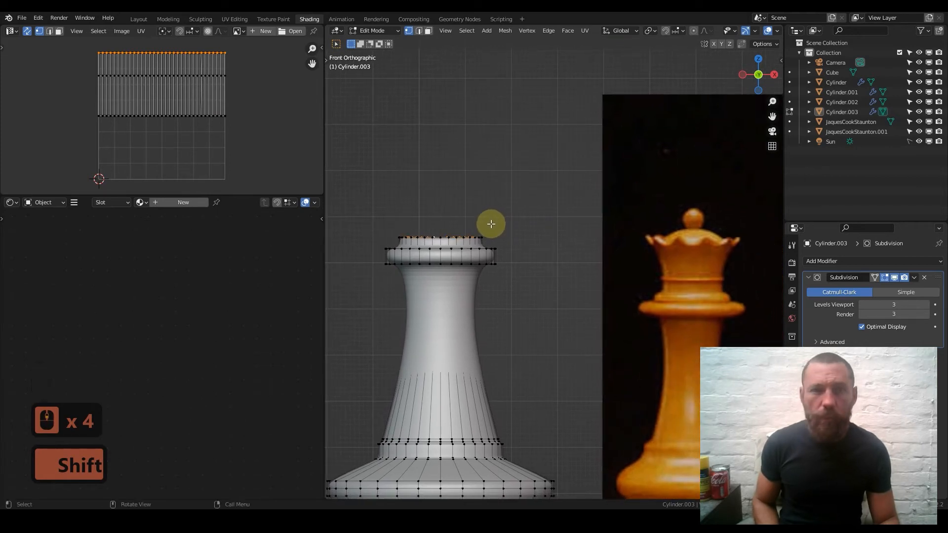
Extrude the collar's top edge loop up about 0.02 m along Z, and extrude it again scaled slightly outward to form a lip.
key("e")
key("z")
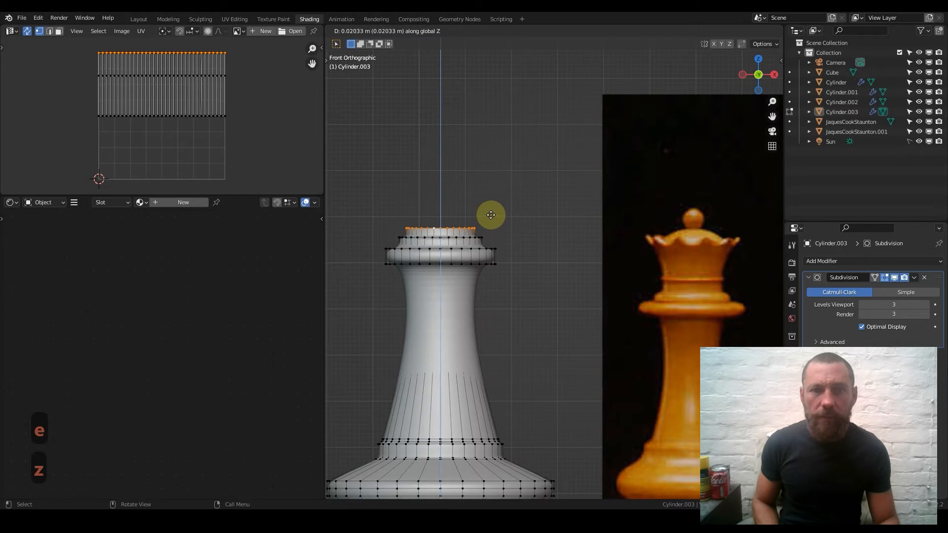
left_click(490, 213)
key("e")
key("s")
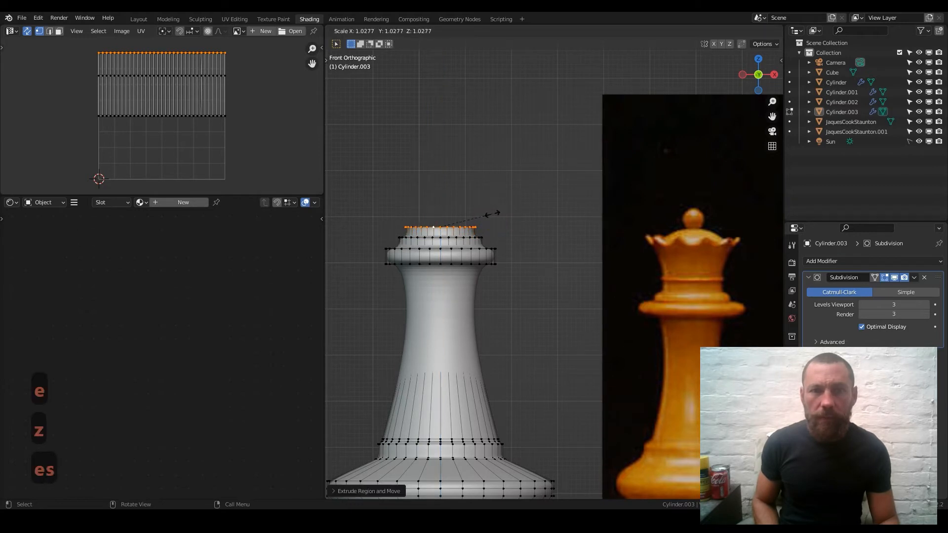
left_click(499, 213)
Extrude the lip's loop slightly upward along Z and raise the new loop about another 0.003 m to thicken the lip.
key("e")
key("z")
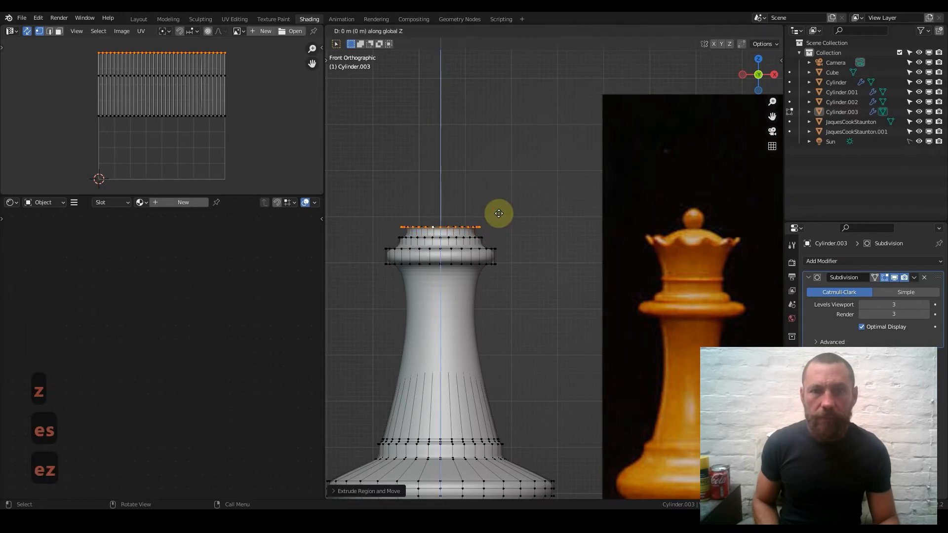
left_click(499, 211)
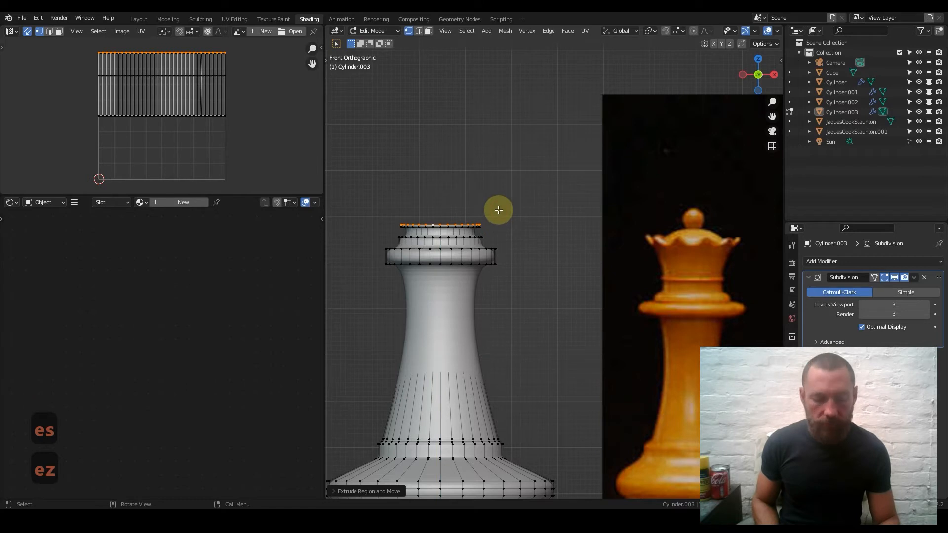
key("g")
key("z")
key("shift")
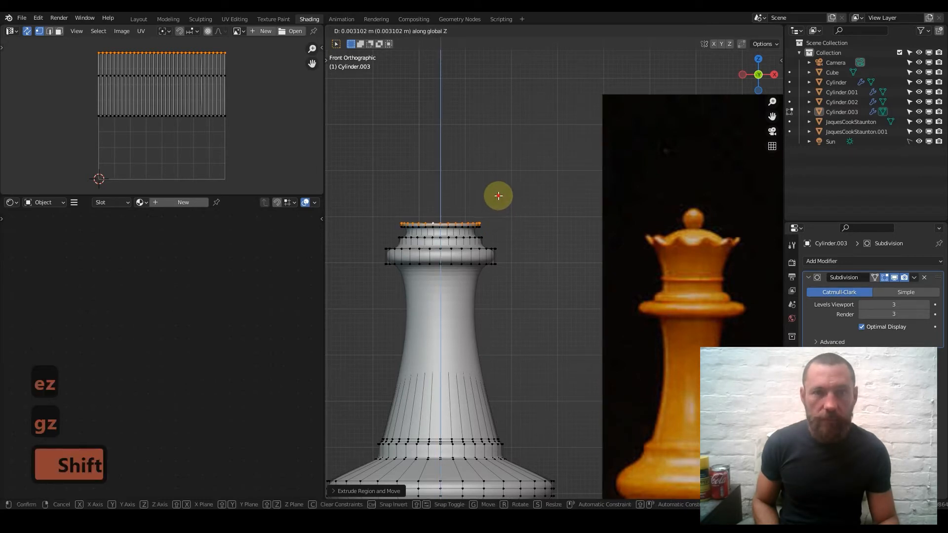
left_click(499, 196)
Extrude the lip's top loop in place and scale the new loop slightly inward.
key("e")
key("s")
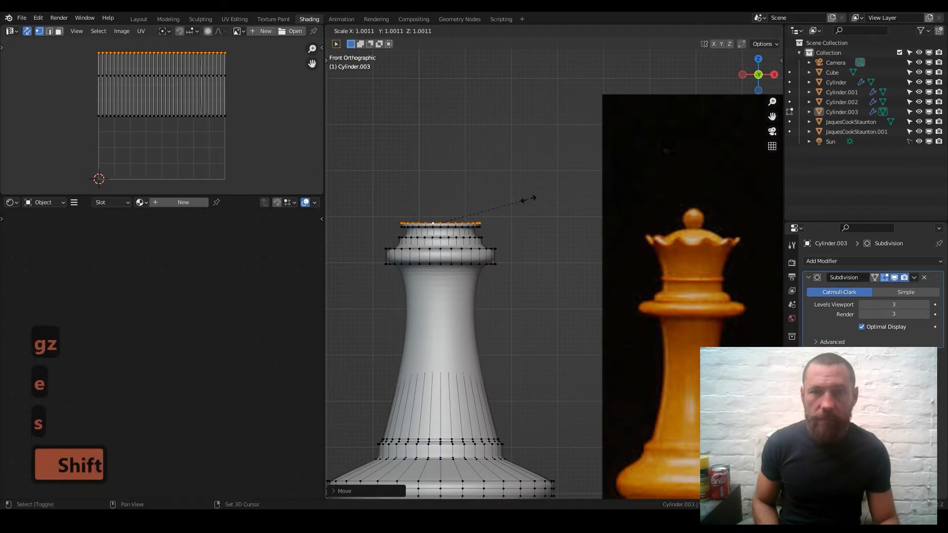
left_click(518, 199)
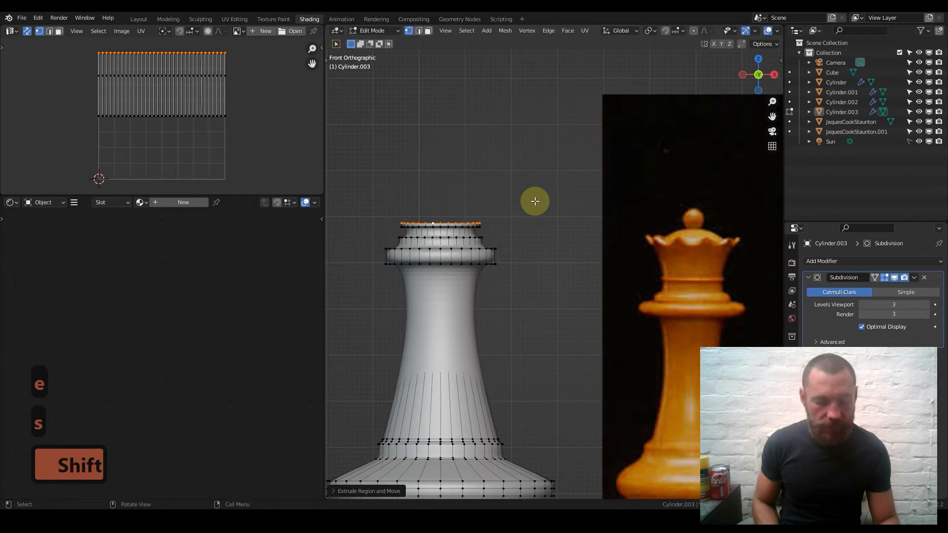
key("s")
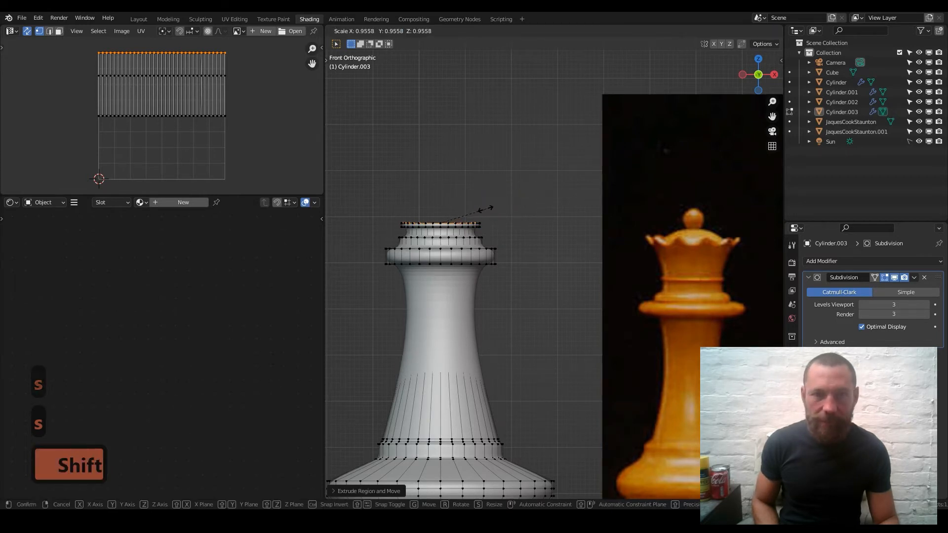
left_click(470, 212)
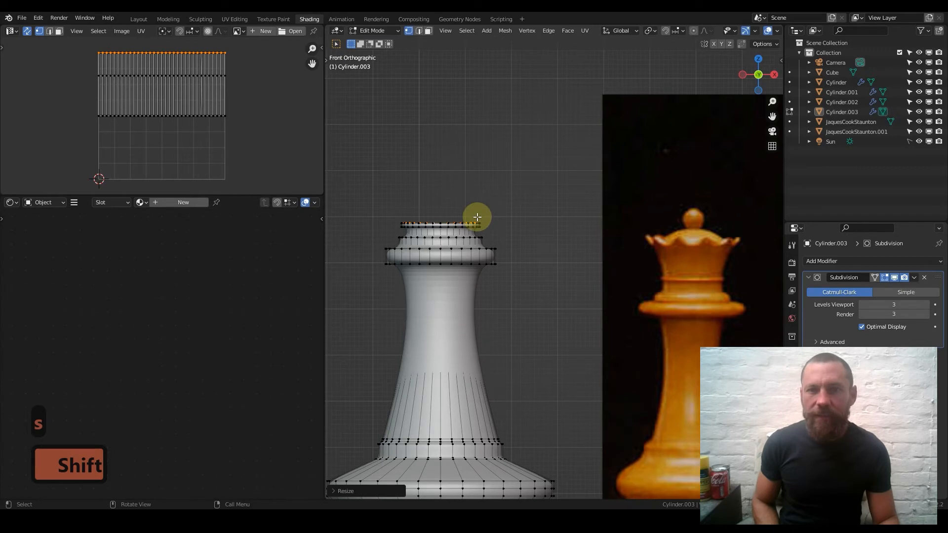
Extrude the inner loop up about 0.11 m along Z, flare its top by scaling to about 1.66, and compare the piece with the reference.
key("e")
key("z")
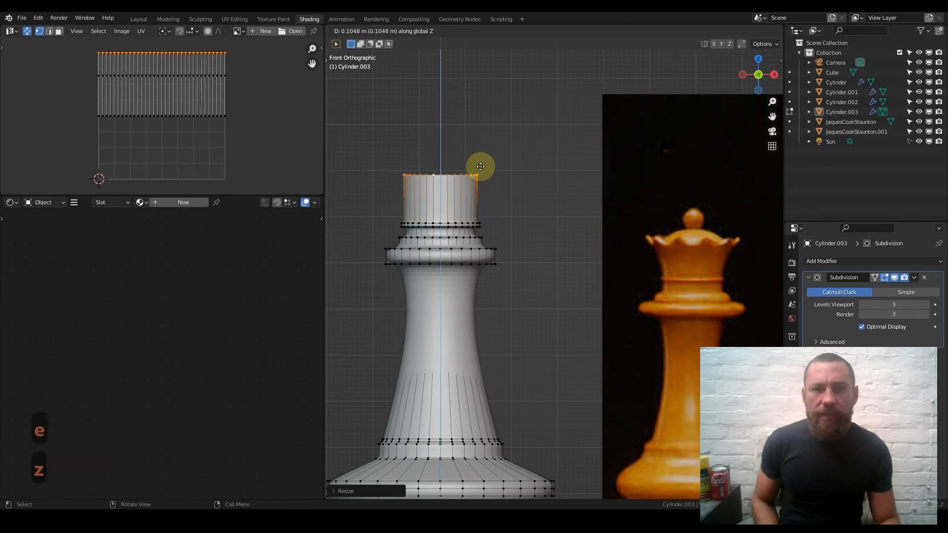
left_click(481, 164)
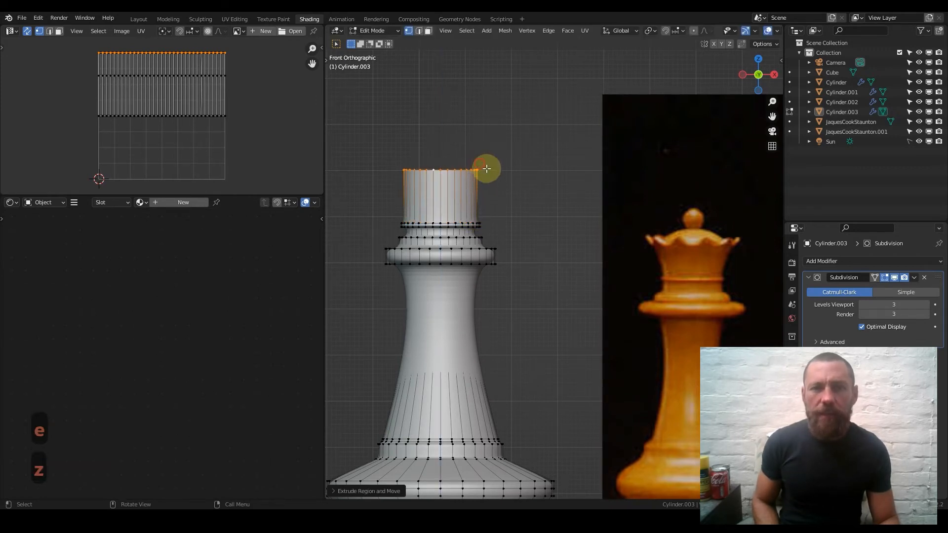
key("s")
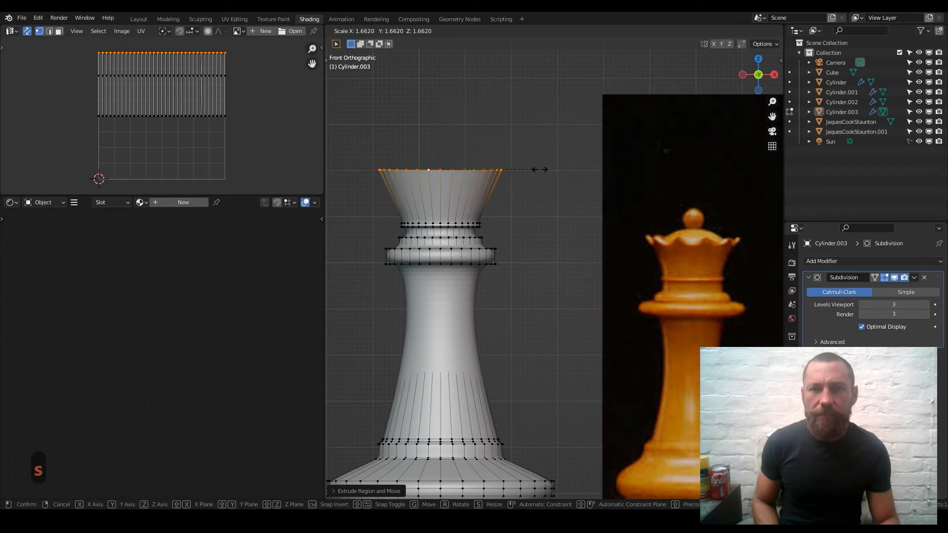
left_click(540, 169)
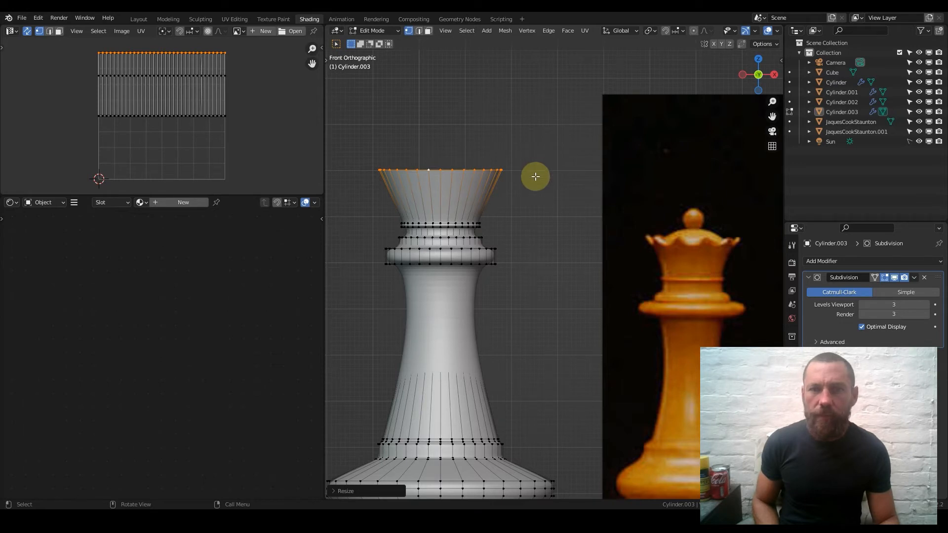
key("Tab")
scroll(496, 224, "down", 5)
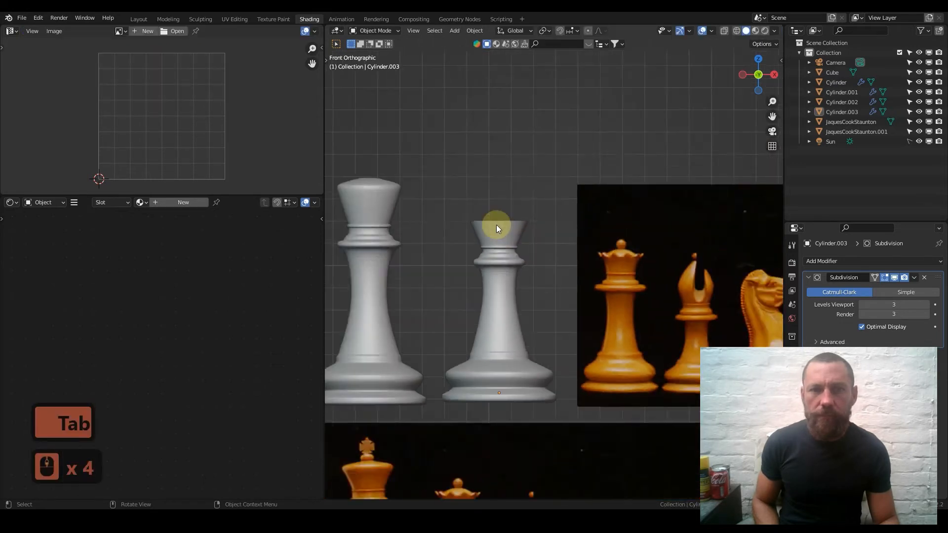
scroll(496, 225, "up", 4)
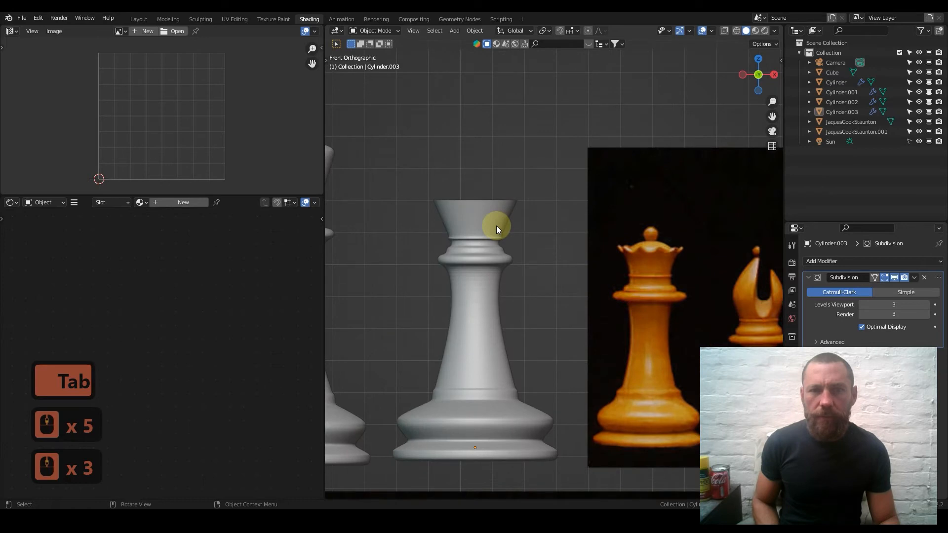
Extrude the crown's top edge loop inward, scaled to about 0.8, to give the rim a flat top surface.
key("Tab")
middle_click_drag(481, 208, 498, 262)
scroll(465, 206, "up", 1)
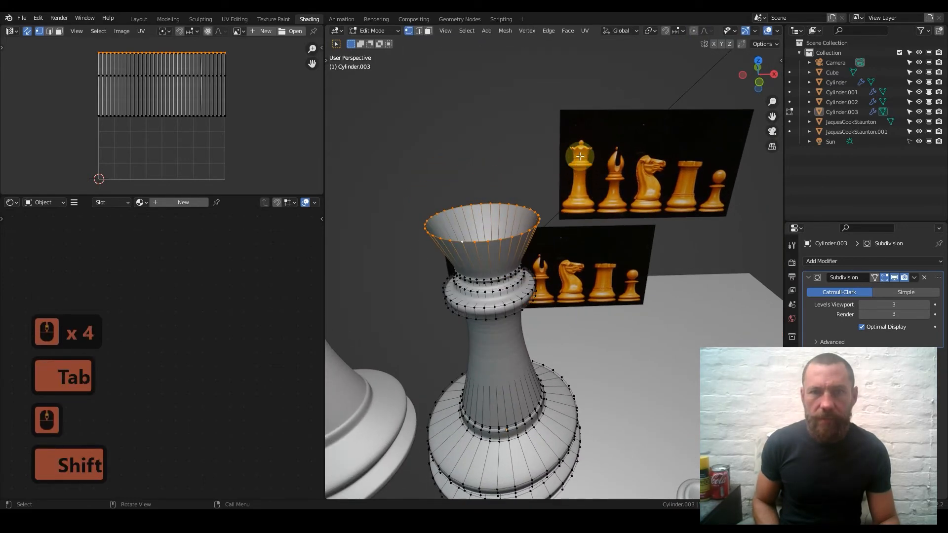
scroll(450, 237, "up", 1)
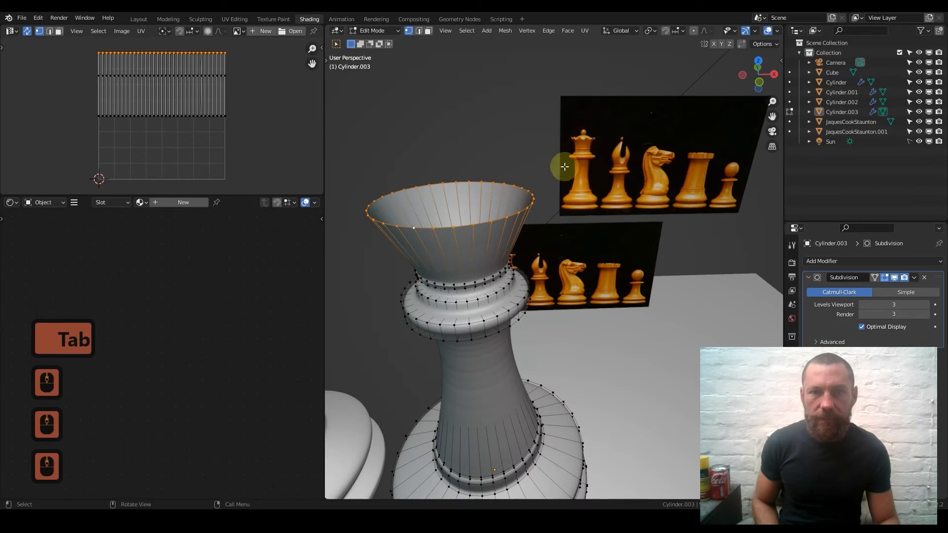
middle_click_drag(429, 250, 473, 180)
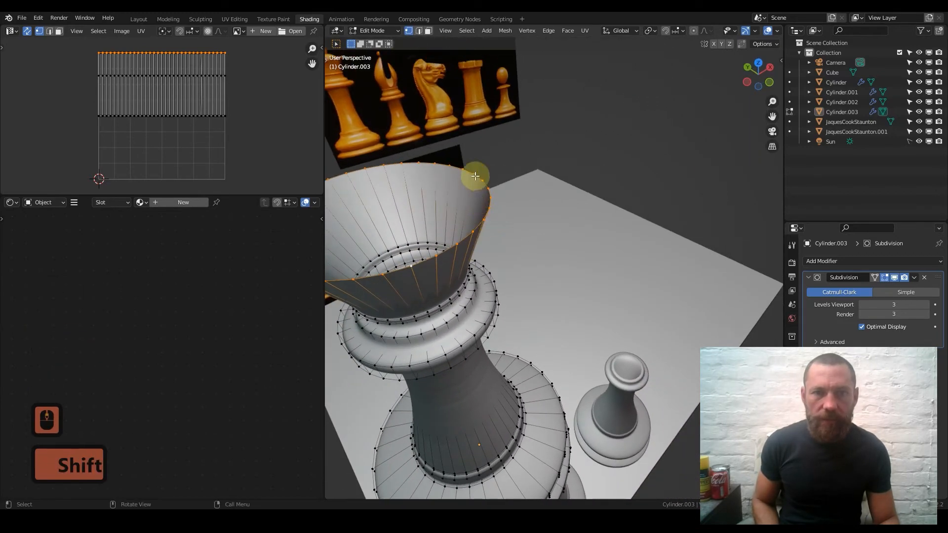
key("e")
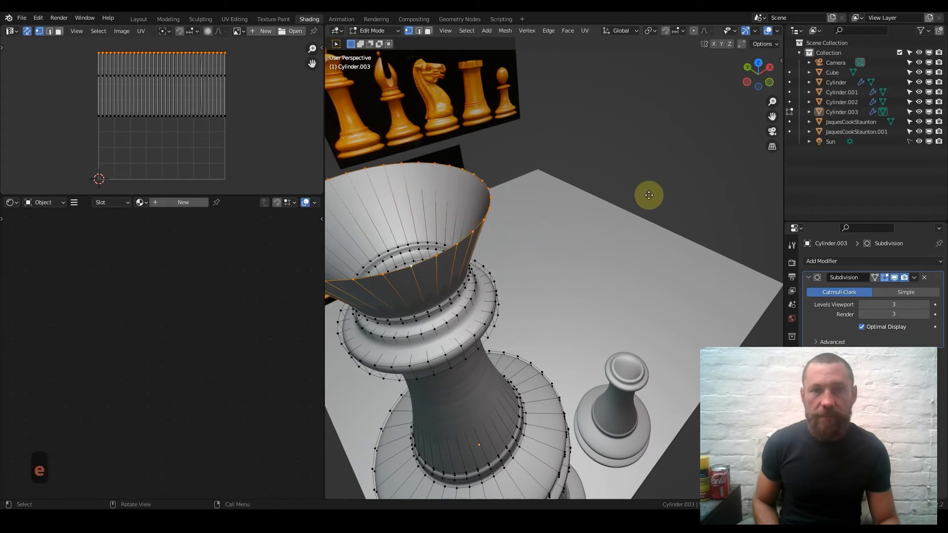
key("s")
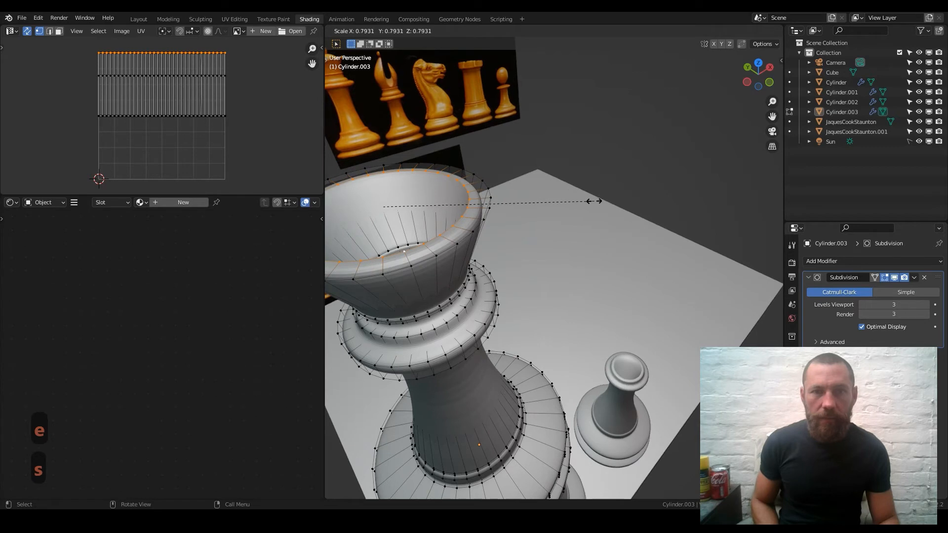
left_click(584, 203)
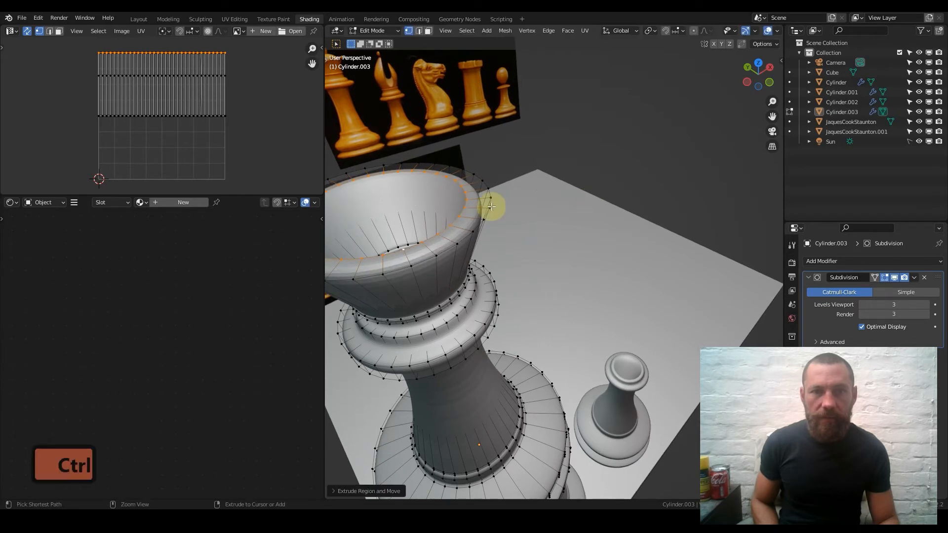
Add a loop cut around the flat top of the crown's rim, slid close to its outer edge.
key("ctrl+r")
left_click(468, 231)
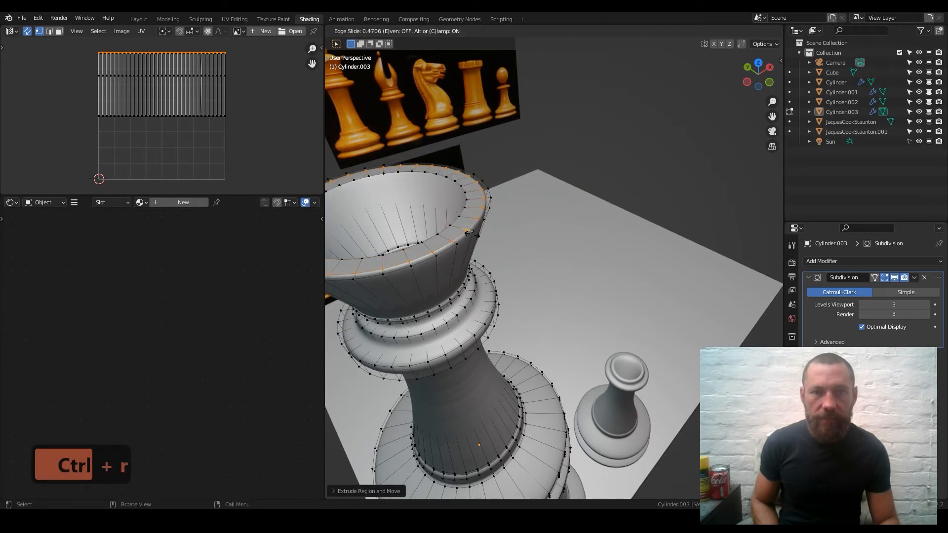
left_click(462, 212)
middle_click_drag(462, 212, 429, 211)
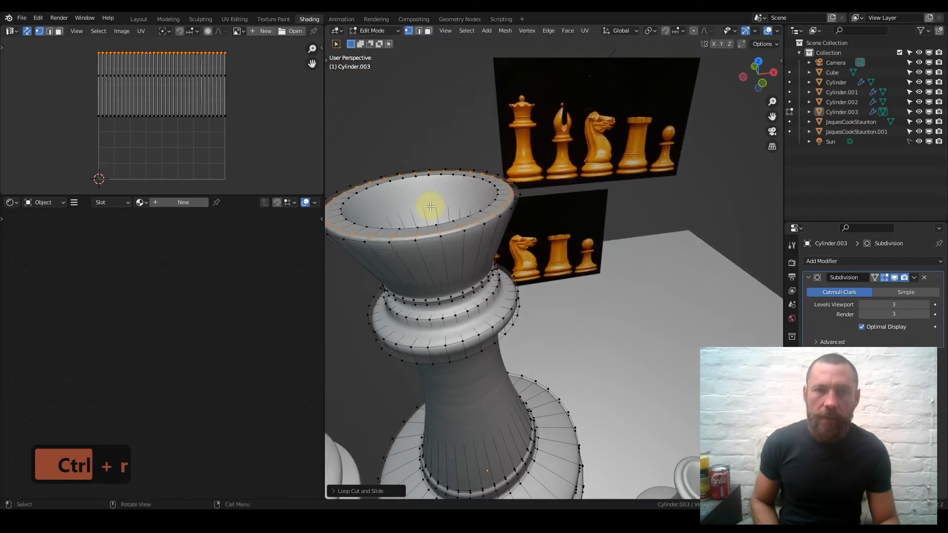
In face selection mode, select the ring of faces on the crown's rim and reduce it to alternating faces with Checker Deselect.
left_click(428, 31)
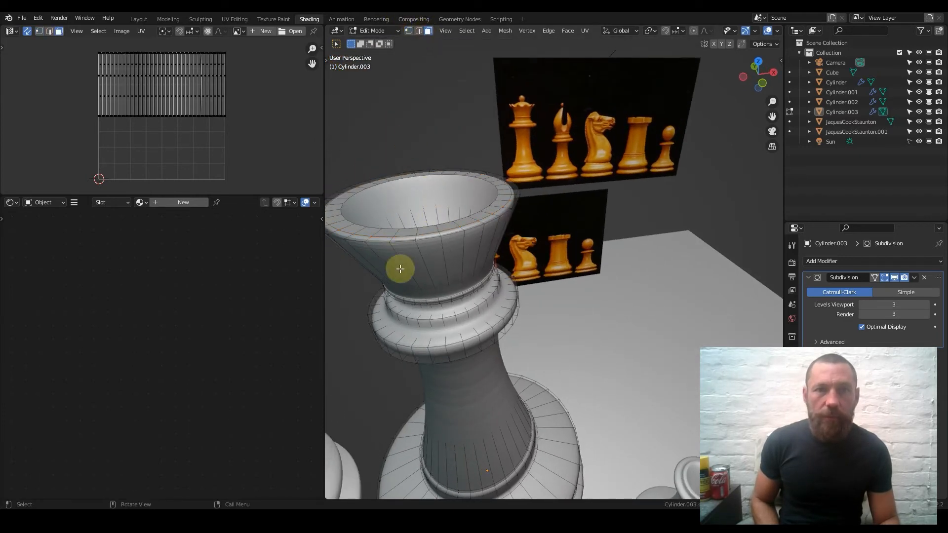
left_click(416, 231, "alt")
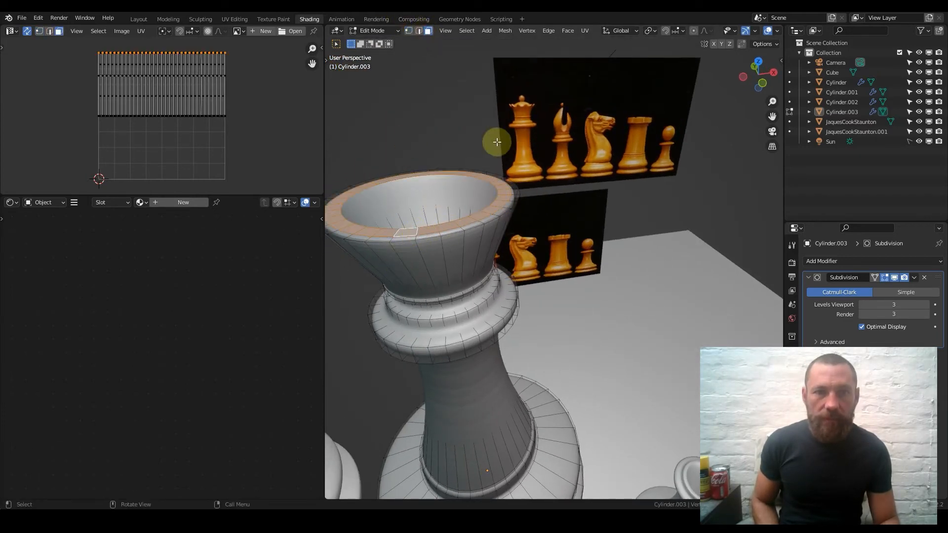
middle_click_drag(441, 205, 493, 226, "shift")
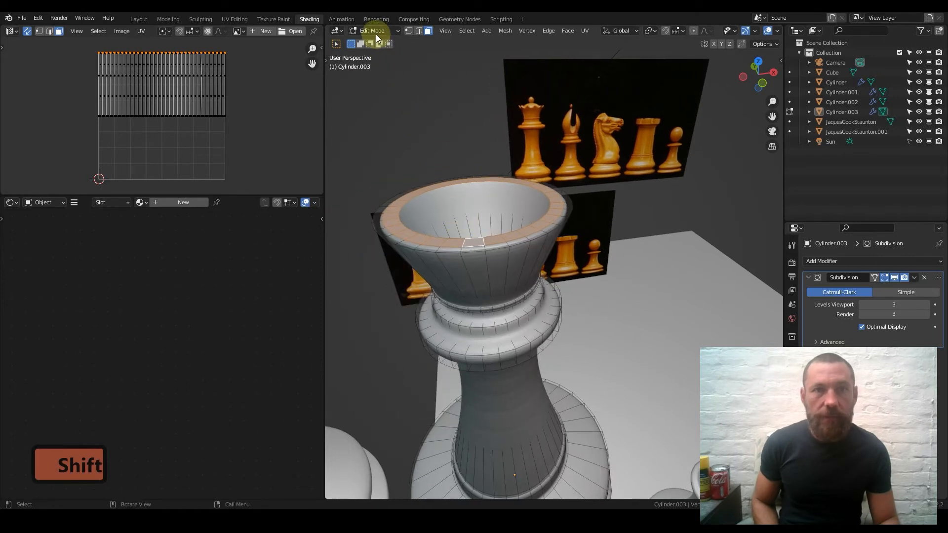
left_click(466, 30)
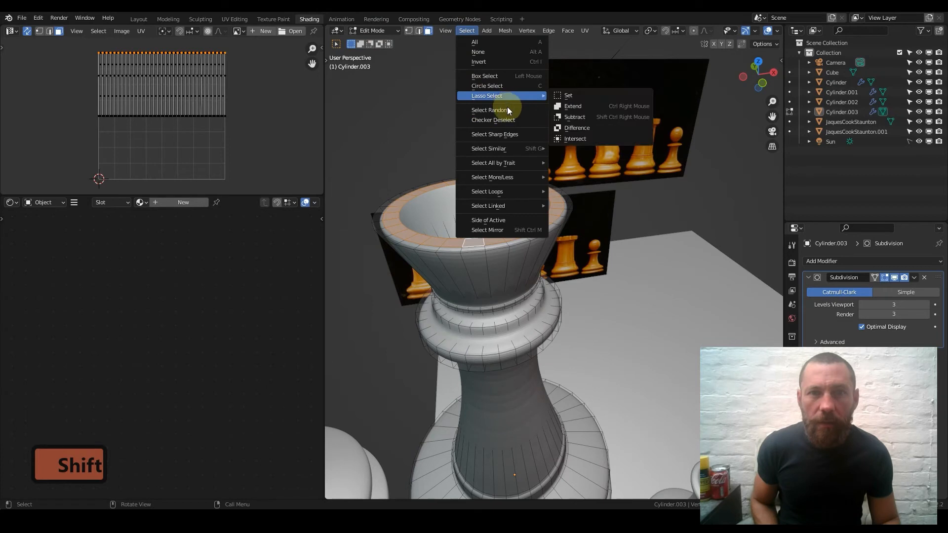
left_click(509, 121)
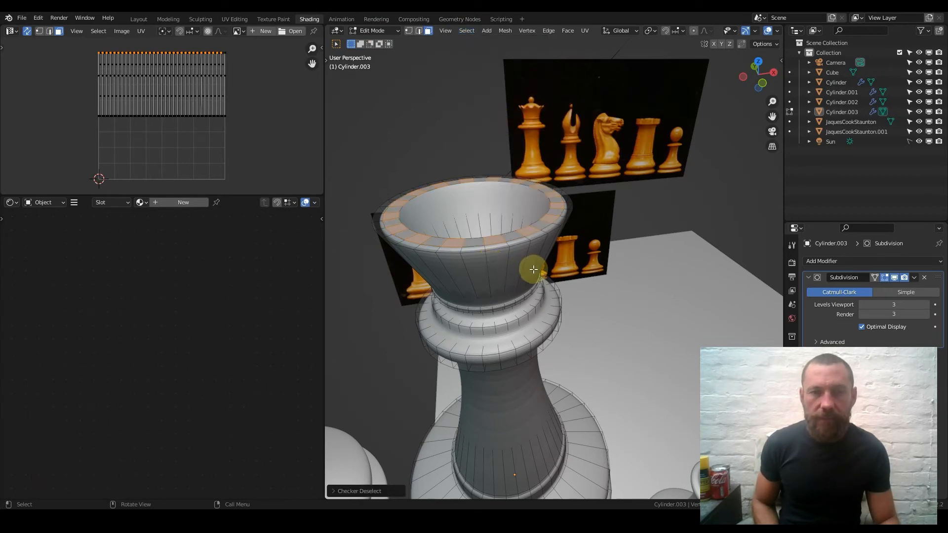
Try extruding the alternating rim faces up about 0.025 m along Z, check the crown from the front, and undo the extrusion.
key("e")
key("z")
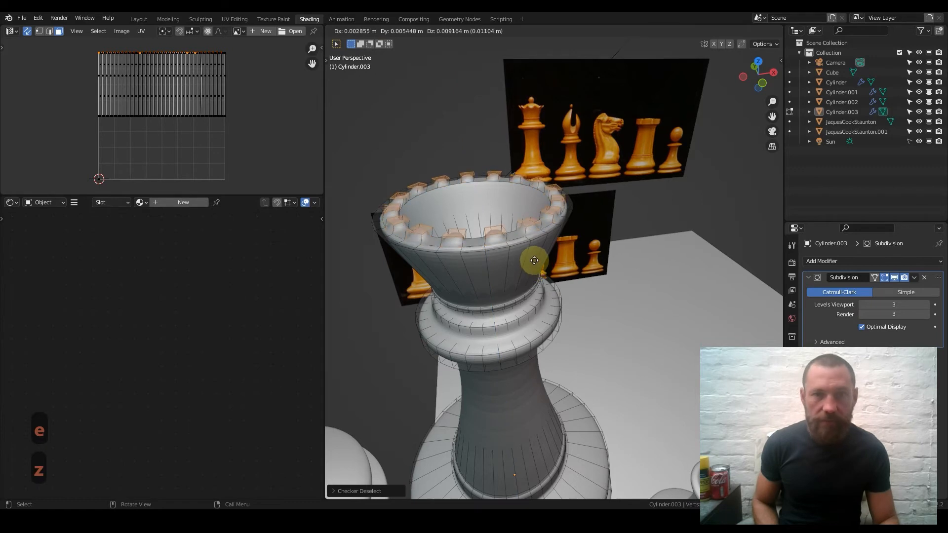
key("z")
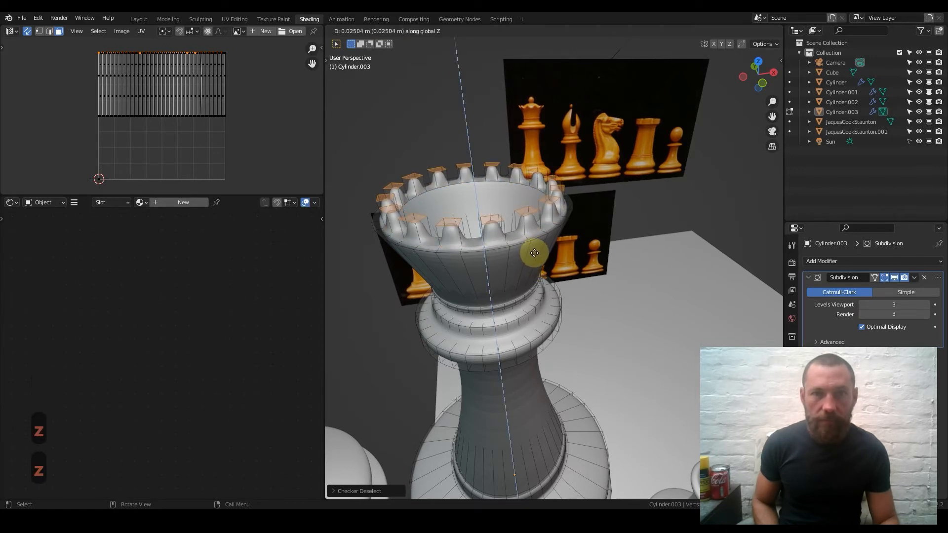
left_click(534, 252)
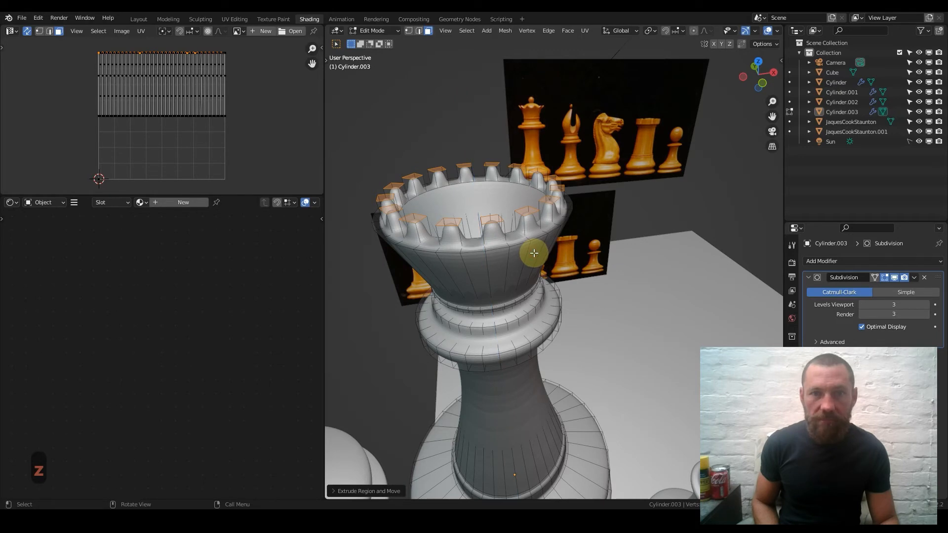
key("KP_1")
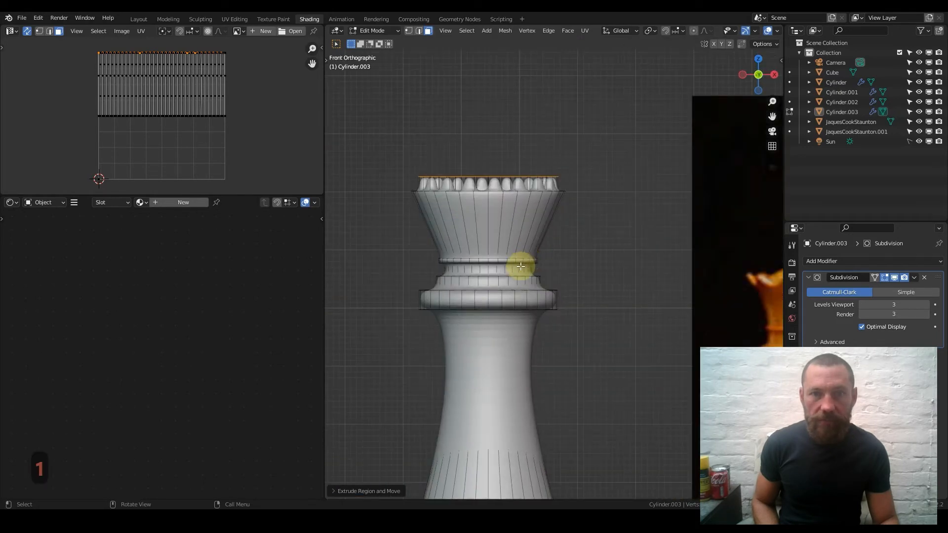
key("ctrl+z")
Undo the last change to the rim face selection and look at the crown from above.
middle_click_drag(520, 267, 520, 298)
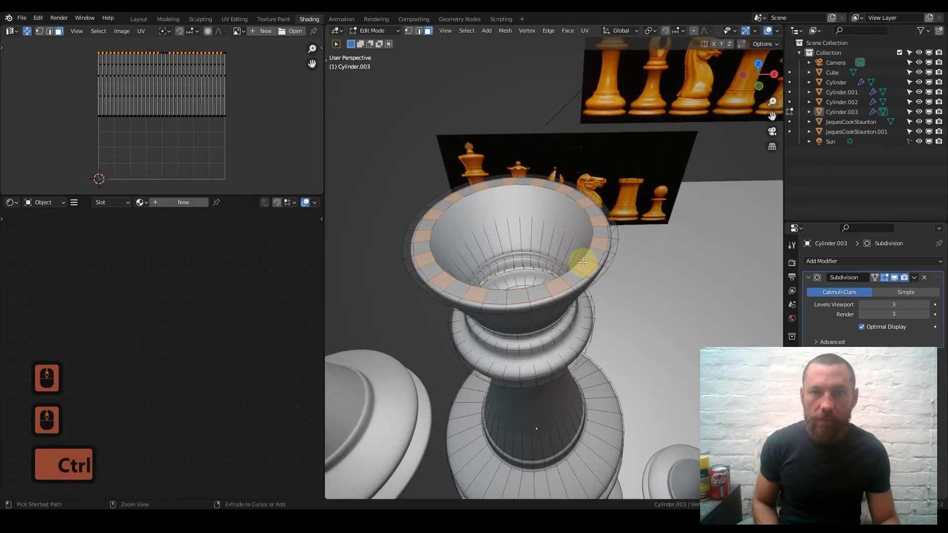
key("ctrl+z")
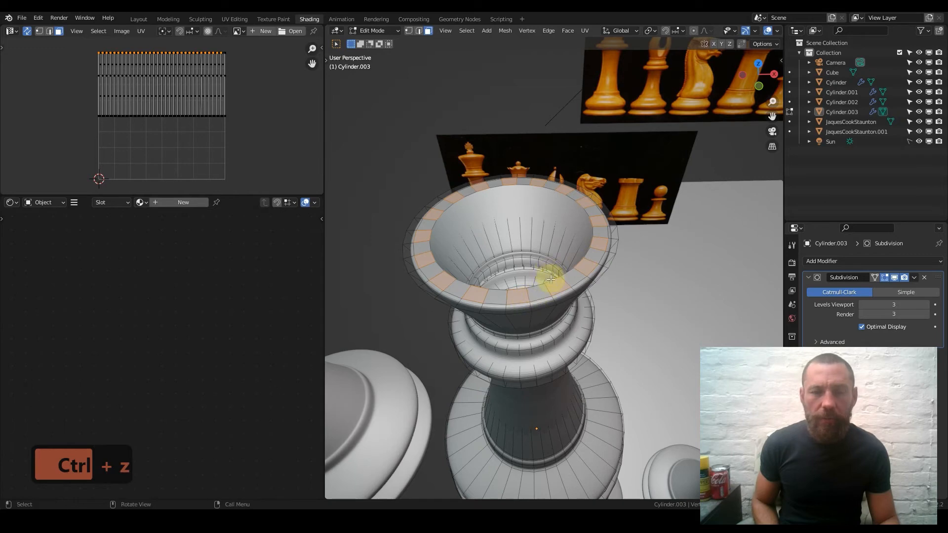
middle_click_drag(551, 275, 554, 296)
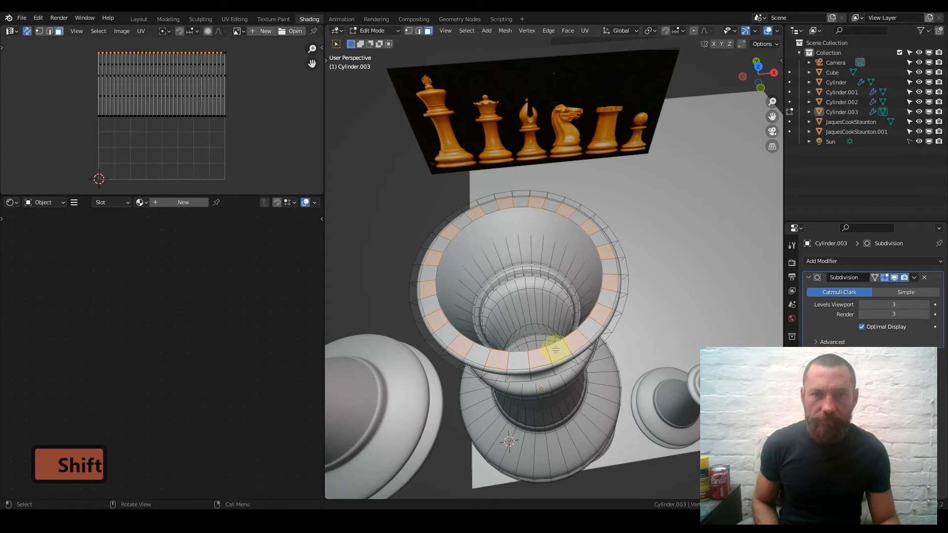
Try selecting pairs of adjacent faces around the crown's rim from above, skipping one face between pairs.
key("KP_7")
scroll(562, 368, "down", 2)
scroll(563, 369, "down", 3)
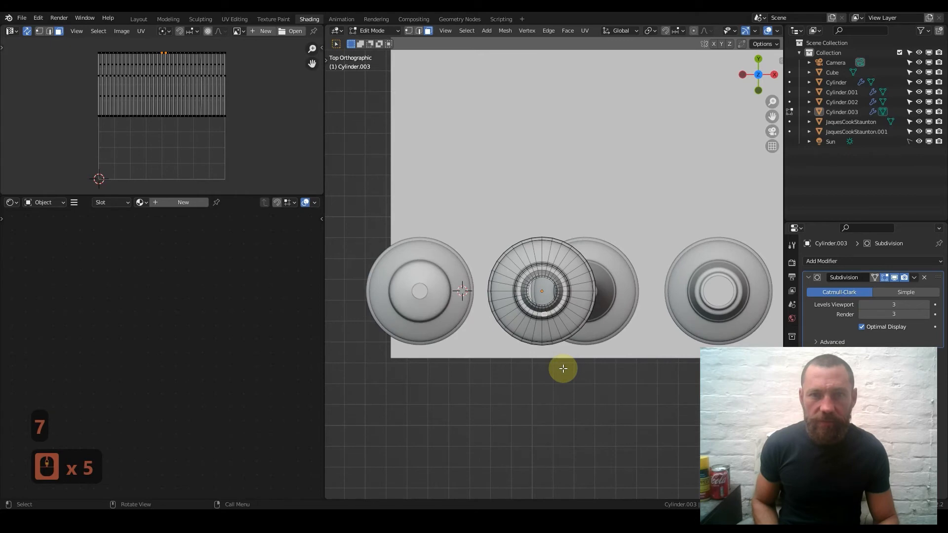
scroll(567, 369, "up", 8)
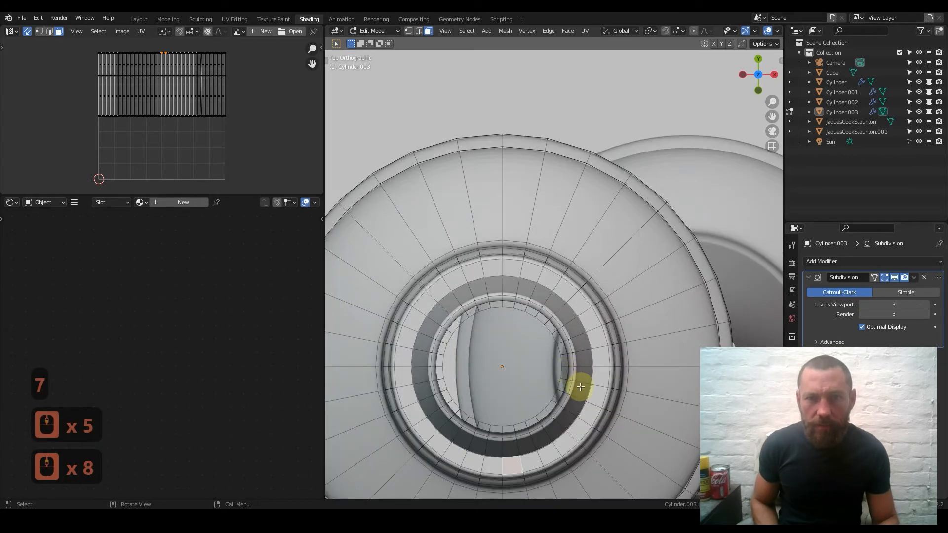
key("KP_1")
middle_click_drag(524, 213, 489, 201)
left_click(461, 178)
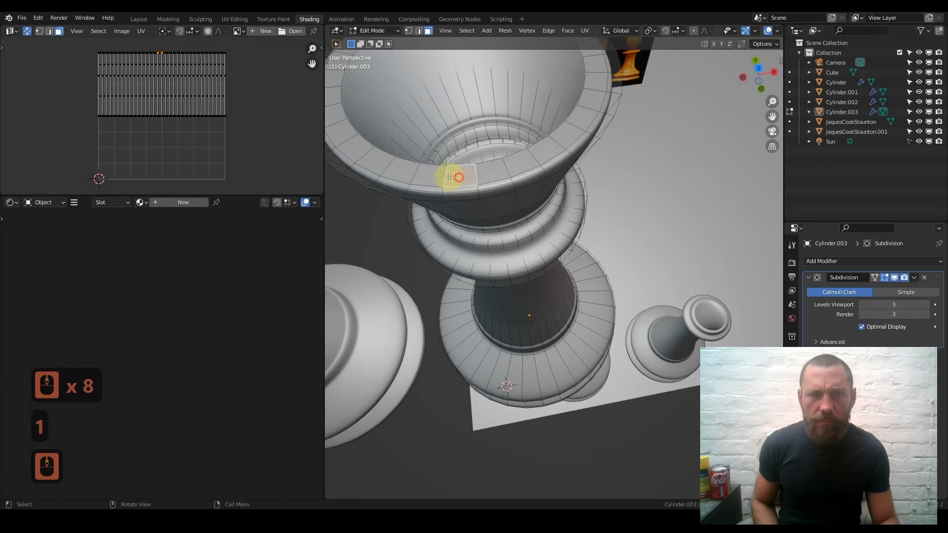
left_click(496, 169, "shift")
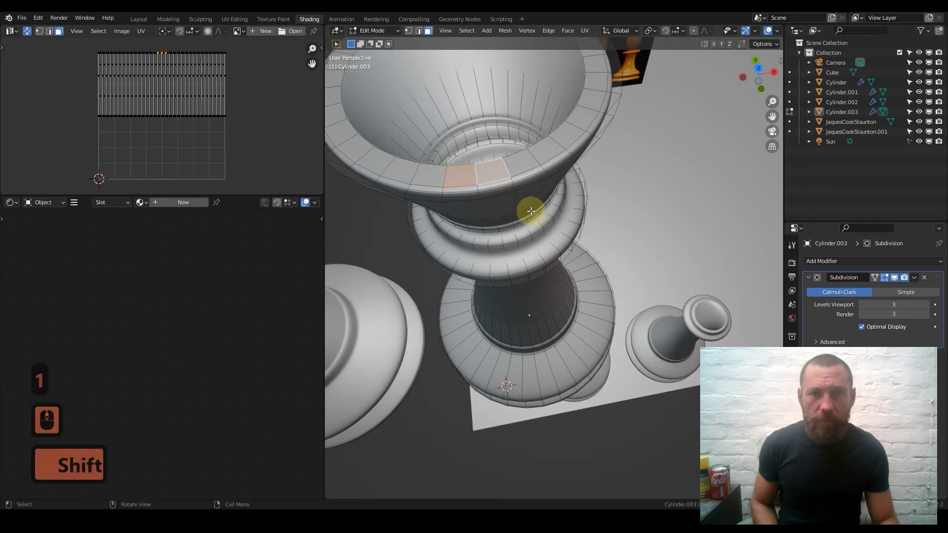
key("KP_7")
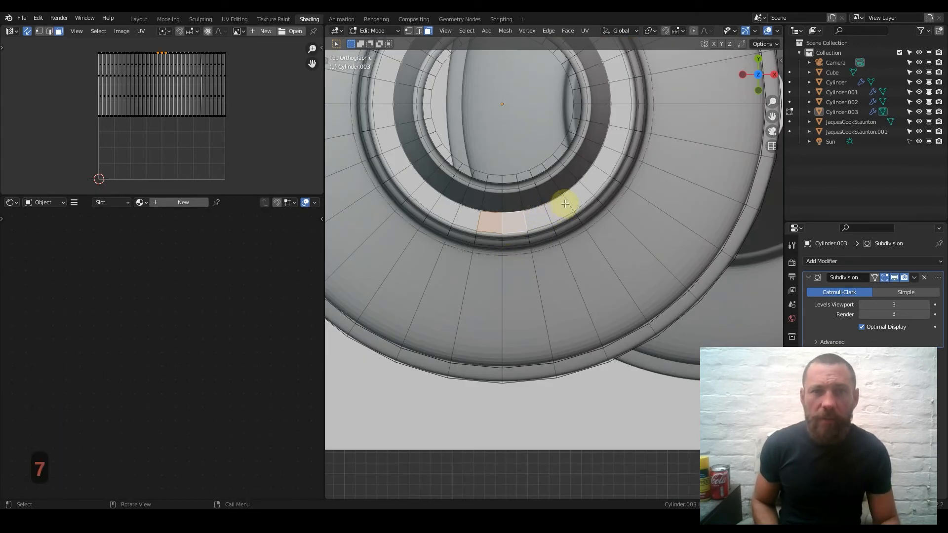
left_click(508, 223, "shift")
left_click(555, 207, "shift")
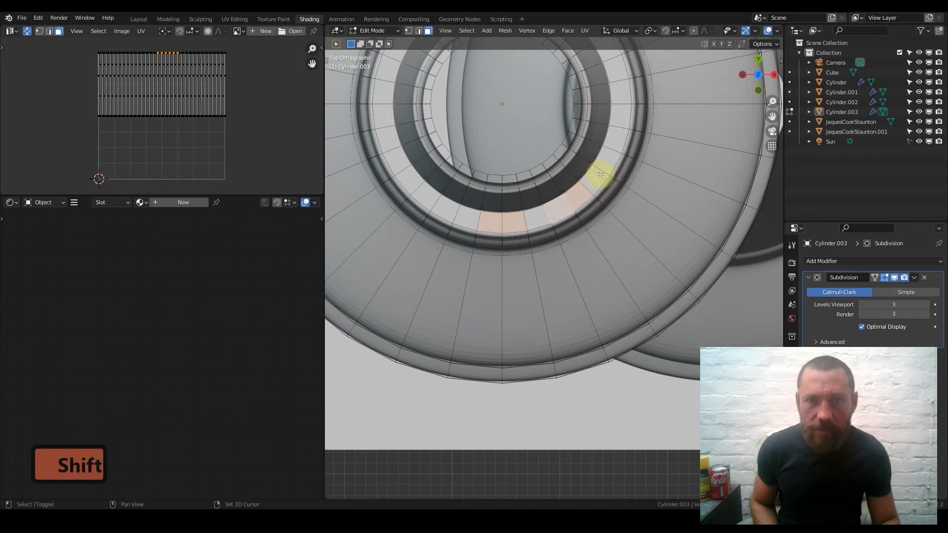
left_click(607, 160, "shift")
middle_click_drag(613, 87, 629, 166, "shift")
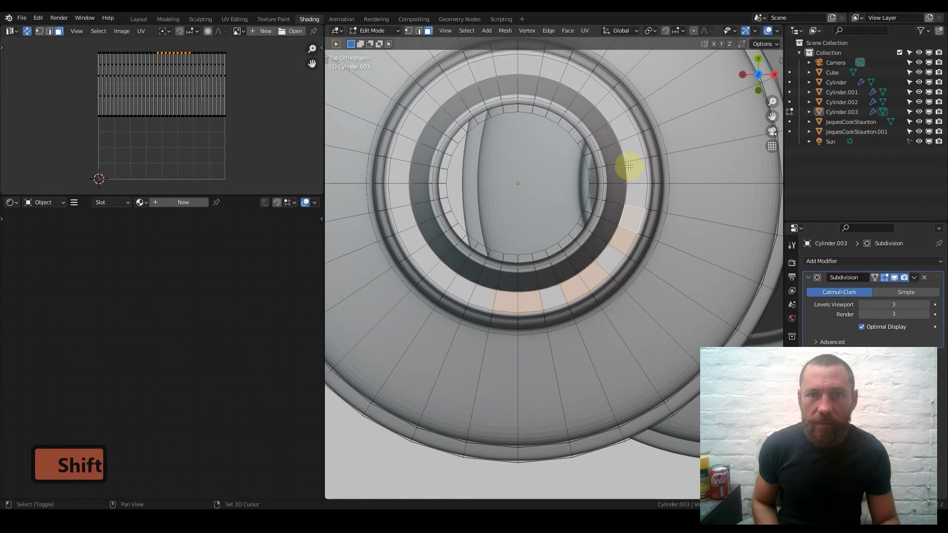
left_click(594, 93, "shift")
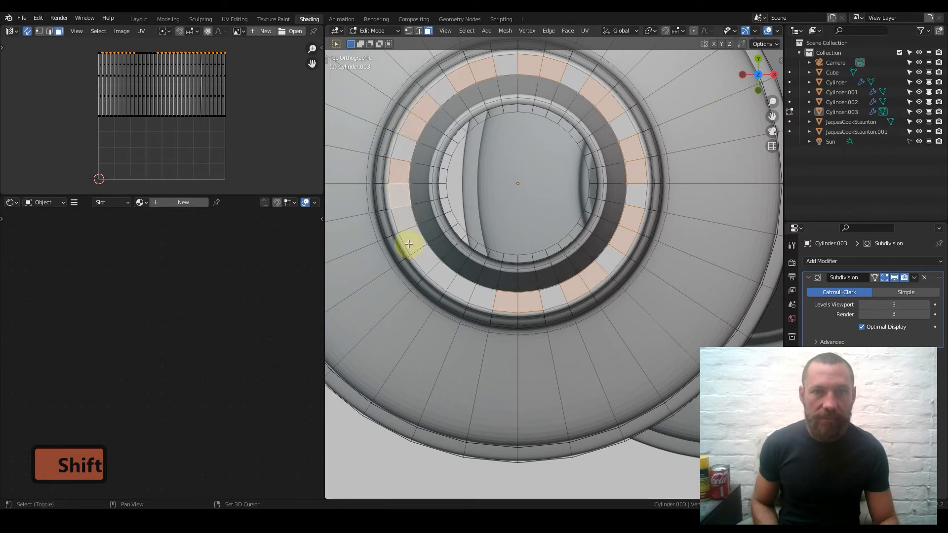
left_click(459, 292, "shift")
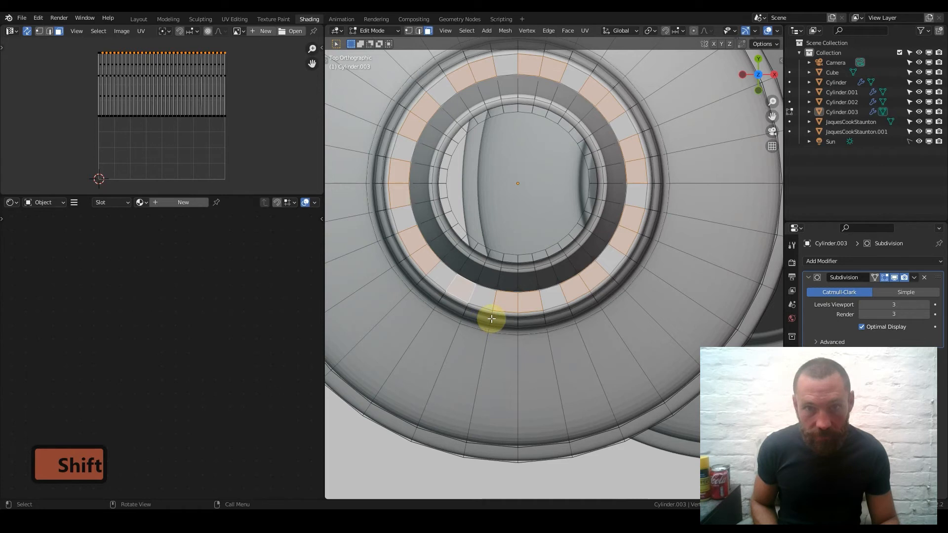
Select groups of three adjacent faces around the crown's rim, leaving one unselected face between groups.
left_click(527, 299, "shift")
left_click(574, 290, "shift")
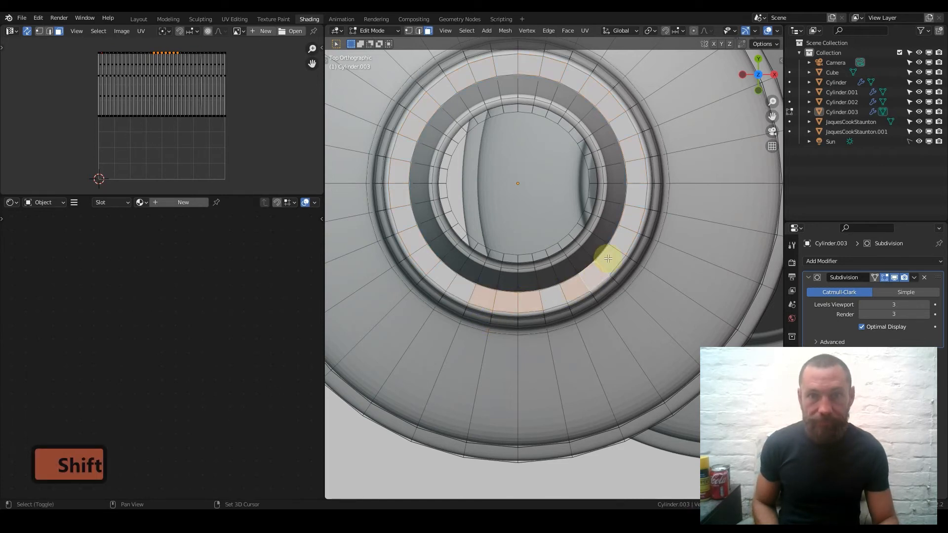
left_click(623, 190, "shift")
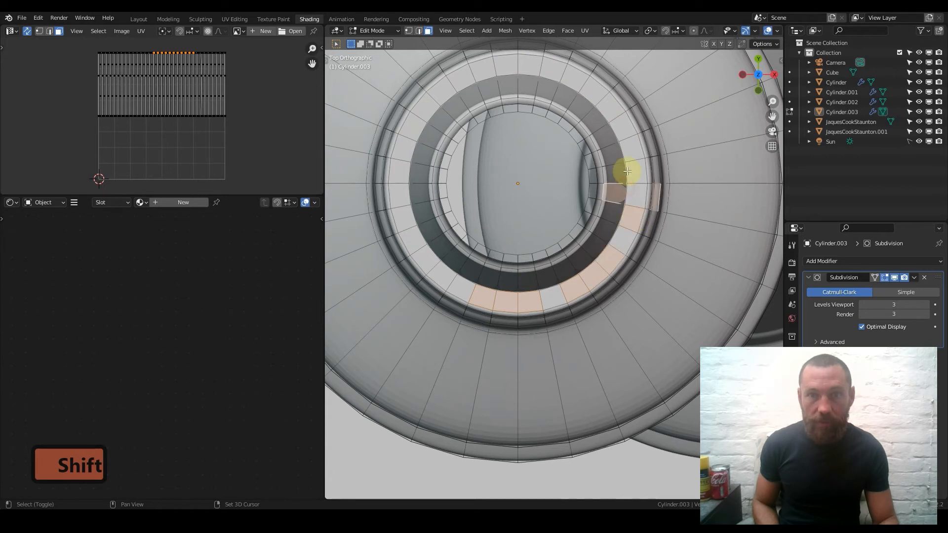
key("ctrl+z")
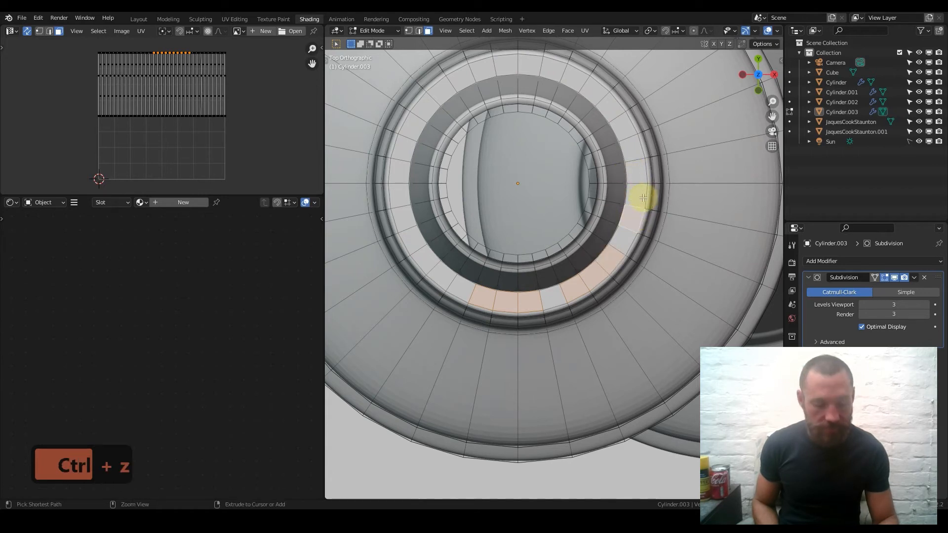
left_click(639, 188, "shift")
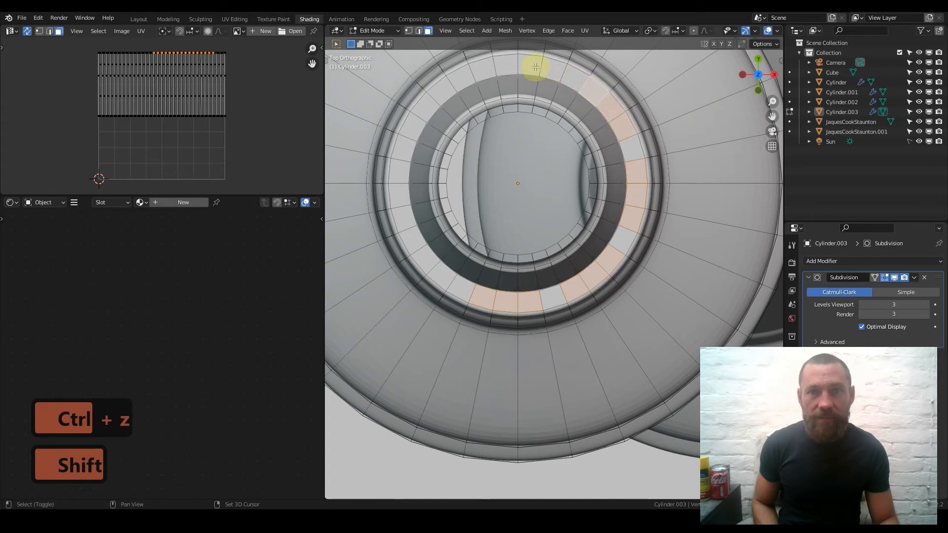
left_click(544, 69, "shift")
left_click(523, 64, "shift")
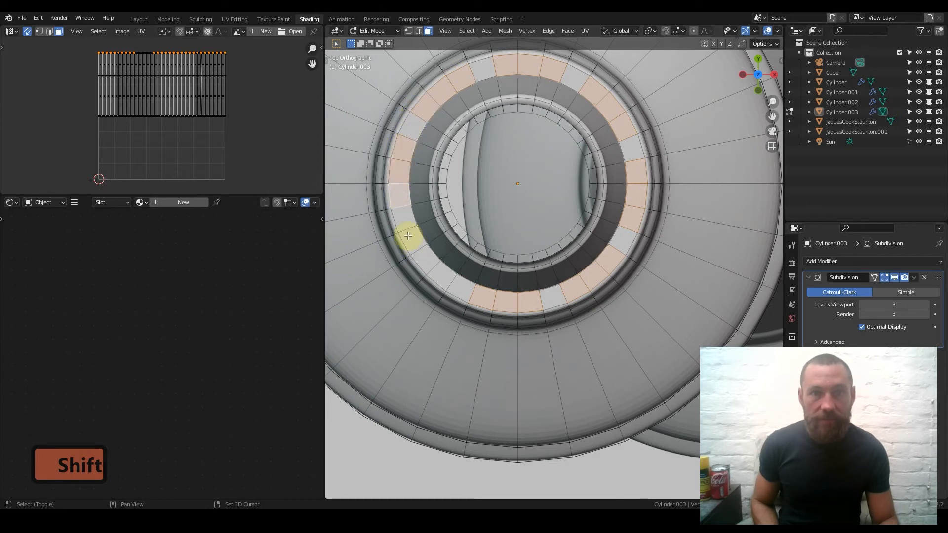
left_click(448, 277, "shift")
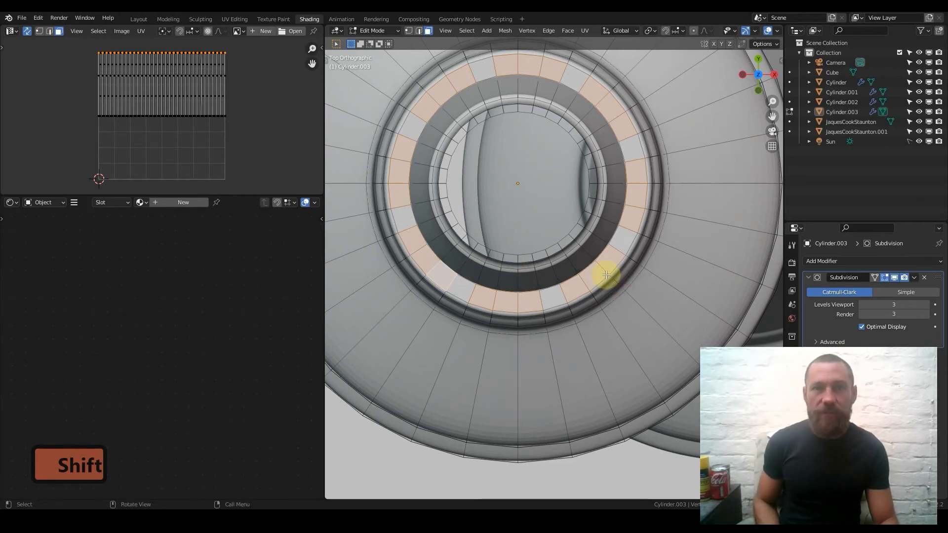
Extrude the selected groups of rim faces up about 0.035 m along Z to form the crown's battlements.
key("KP_1")
key("e")
key("z")
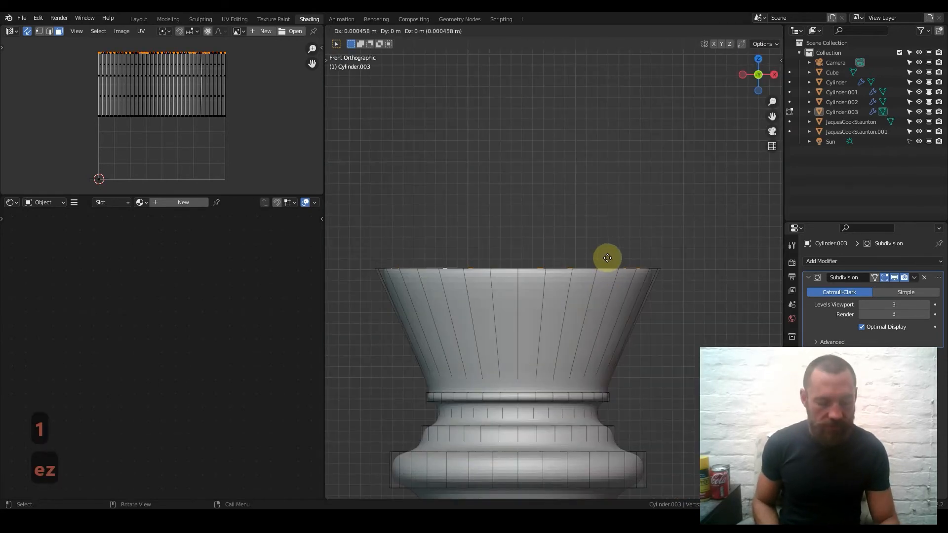
key("z")
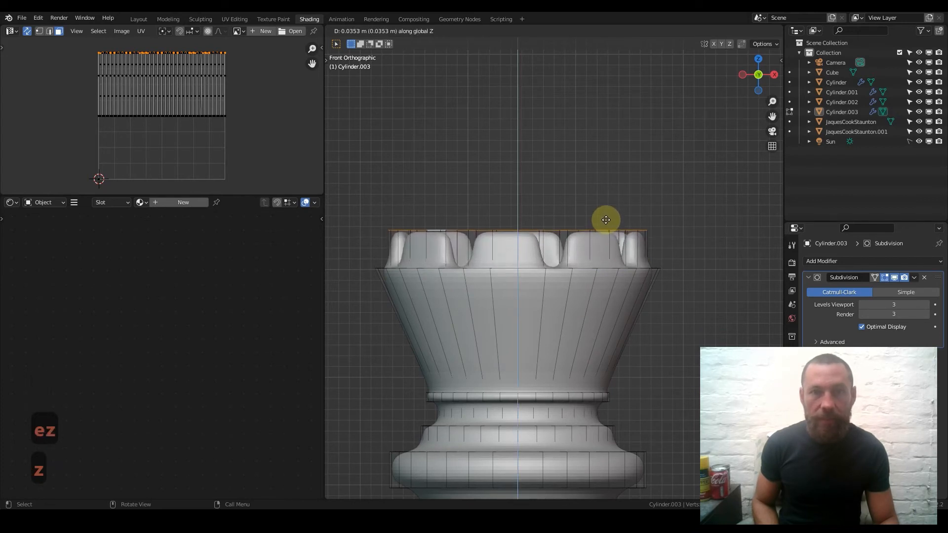
left_click(606, 220)
middle_click_drag(476, 247, 406, 283)
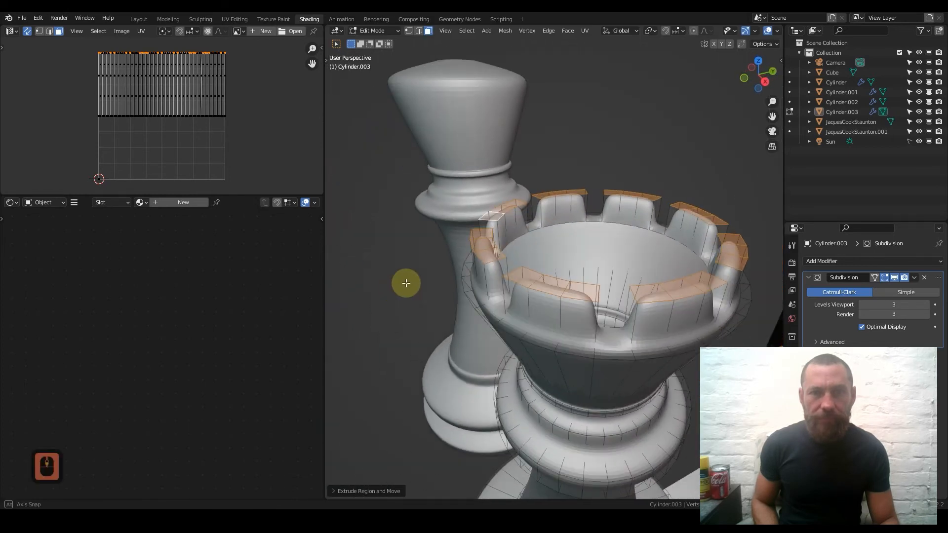
middle_click_drag(481, 302, 424, 271)
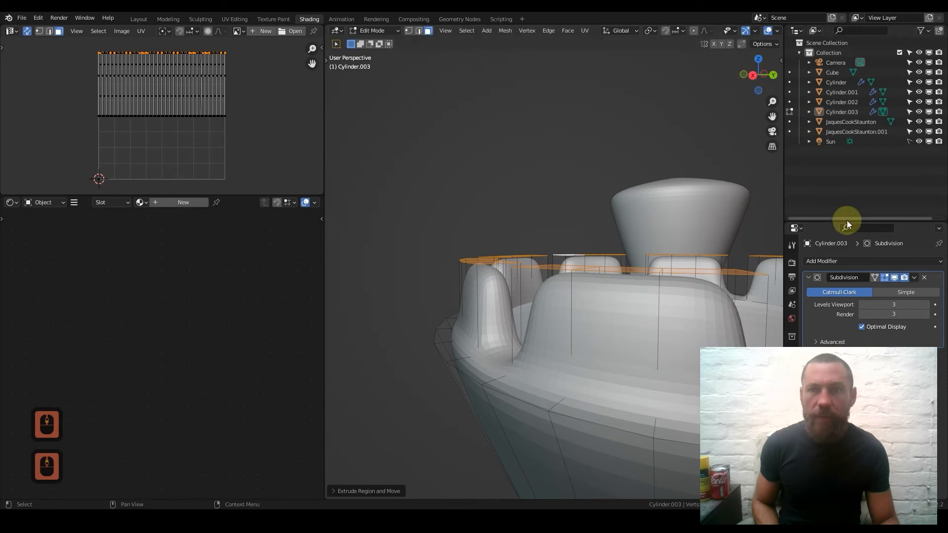
With the subdivision hidden in the viewport, select the crown's outer rim loop in vertex mode and show the subdivision again.
left_click(894, 277)
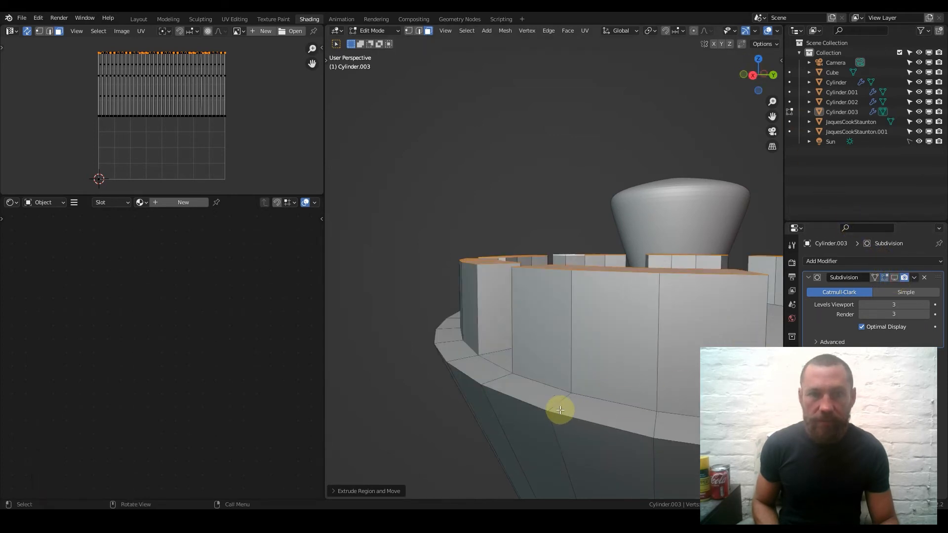
middle_click_drag(582, 404, 658, 415)
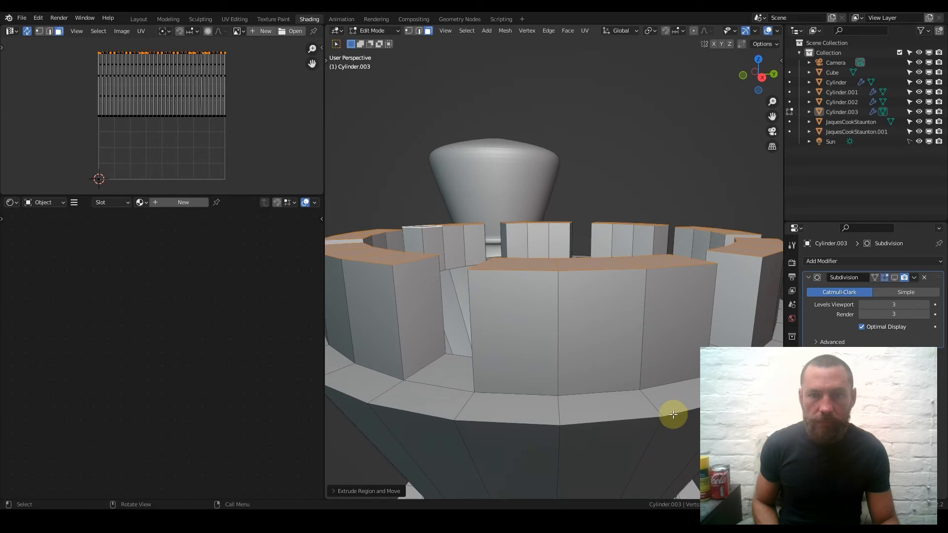
scroll(673, 414, "down", 1)
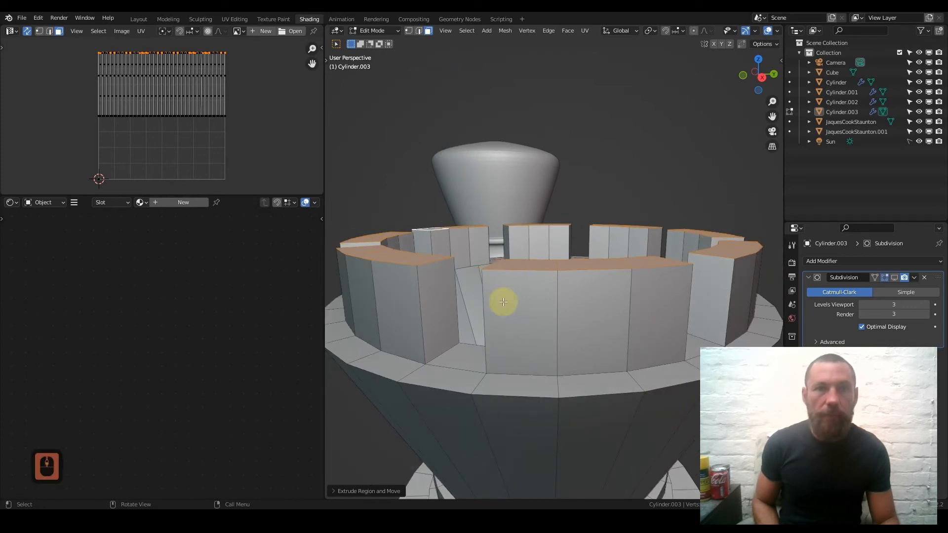
left_click(407, 30)
left_click(523, 403, "alt")
left_click(894, 278)
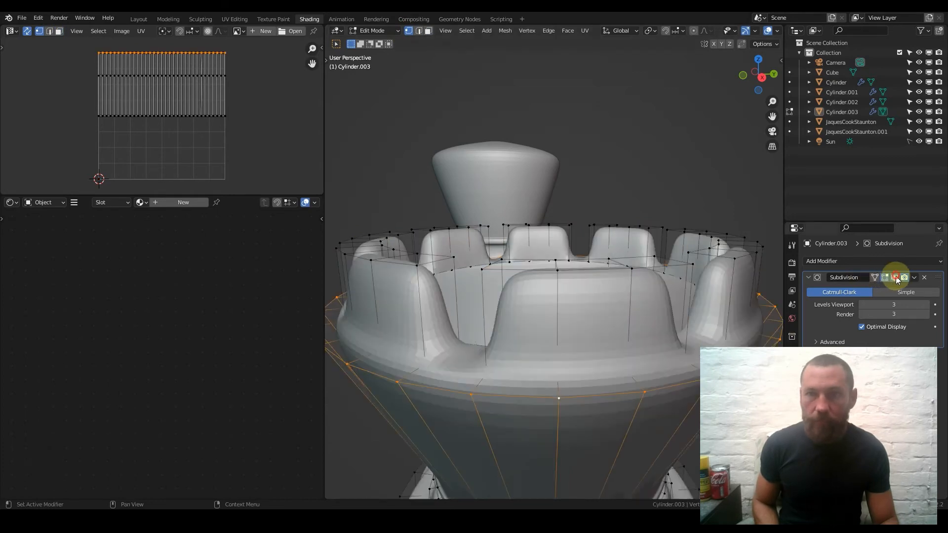
Move the outer rim loop slightly down along Z and scale it in a little.
scroll(687, 349, "down", 2)
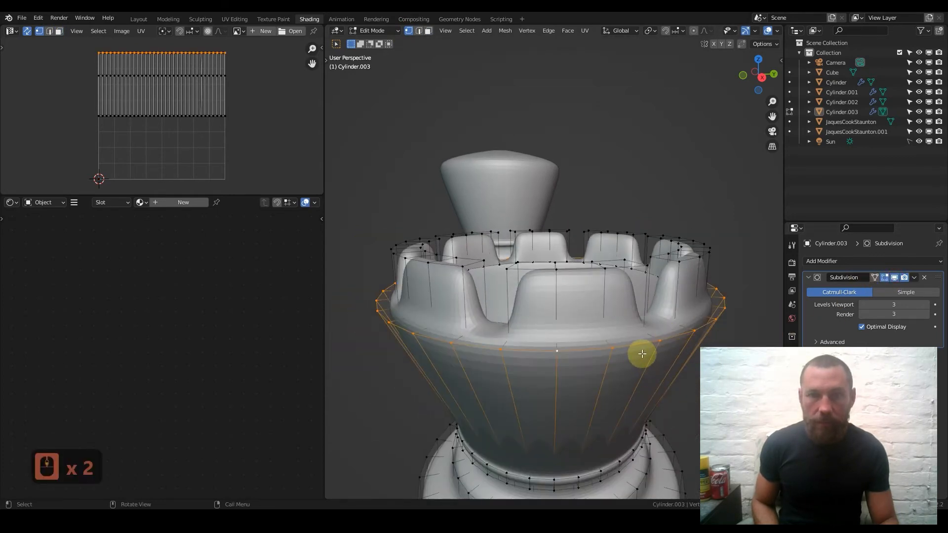
key("g")
key("z")
left_click(648, 368)
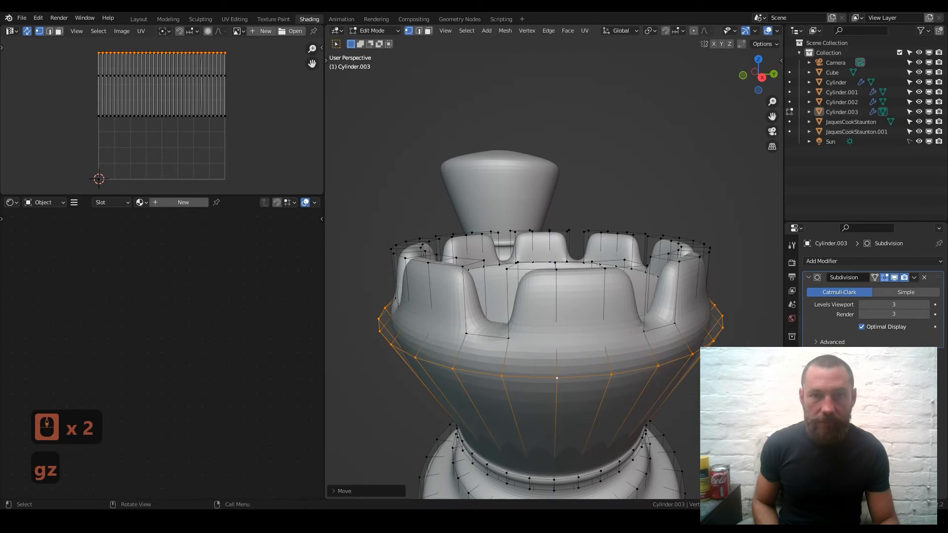
key("s")
left_click(630, 366)
Return to Object Mode, check the queen from the front beside the reference, and save the file.
key("Tab")
key("KP_1")
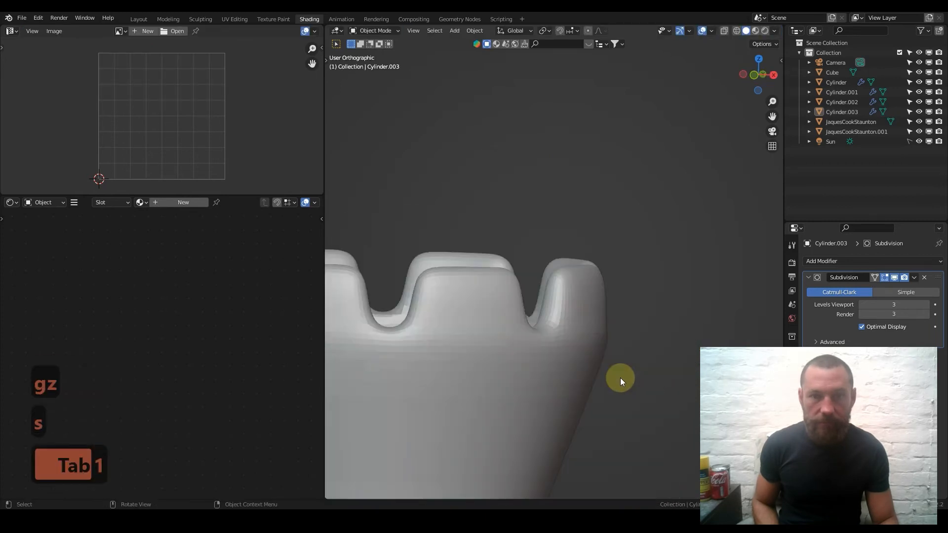
scroll(607, 380, "down", 7)
scroll(597, 383, "down", 2)
key("ctrl+s")
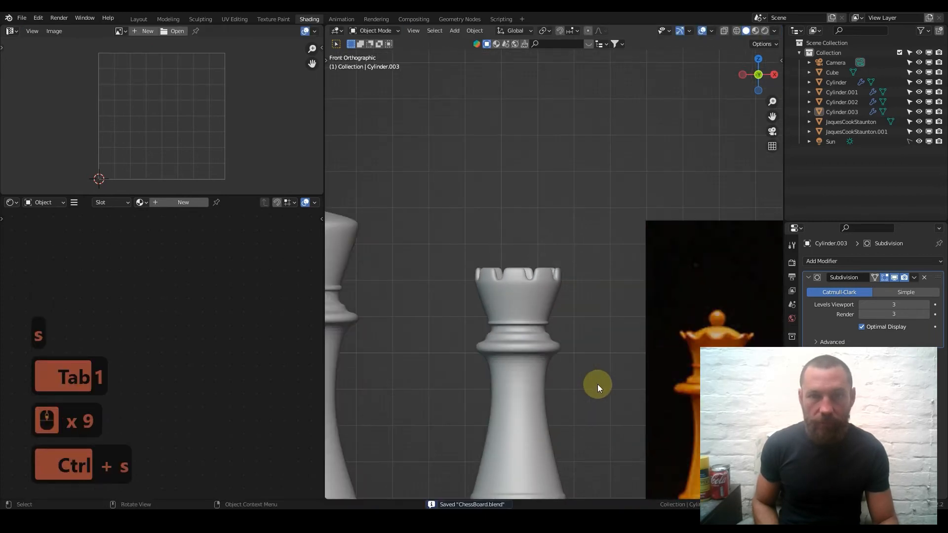
In Edit Mode on the queen, box-select the top vertices of neighbouring battlements at the back of the crown.
scroll(538, 351, "up", 4)
scroll(416, 285, "up", 2)
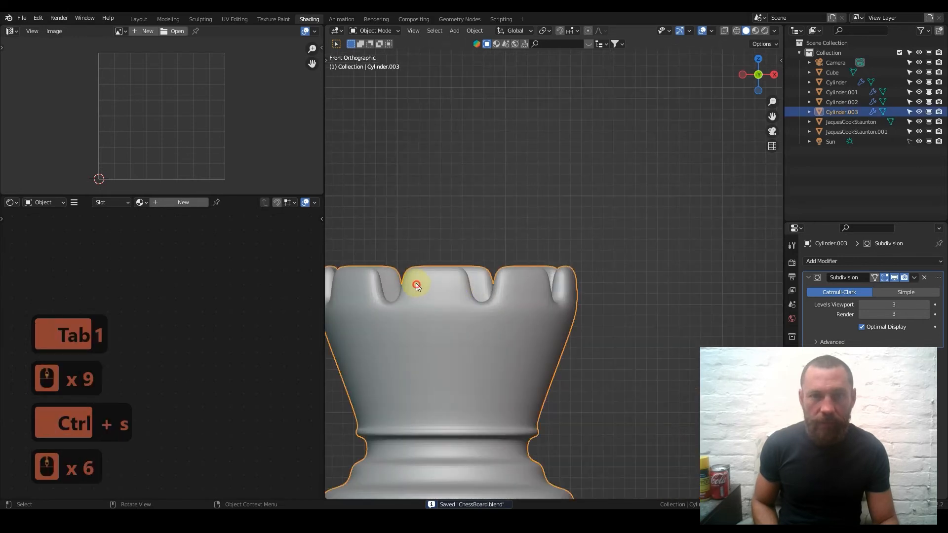
key("Tab")
mouse_move(466, 317)
middle_mouse_down()
mouse_move(482, 313)
mouse_move(461, 313)
middle_mouse_up()
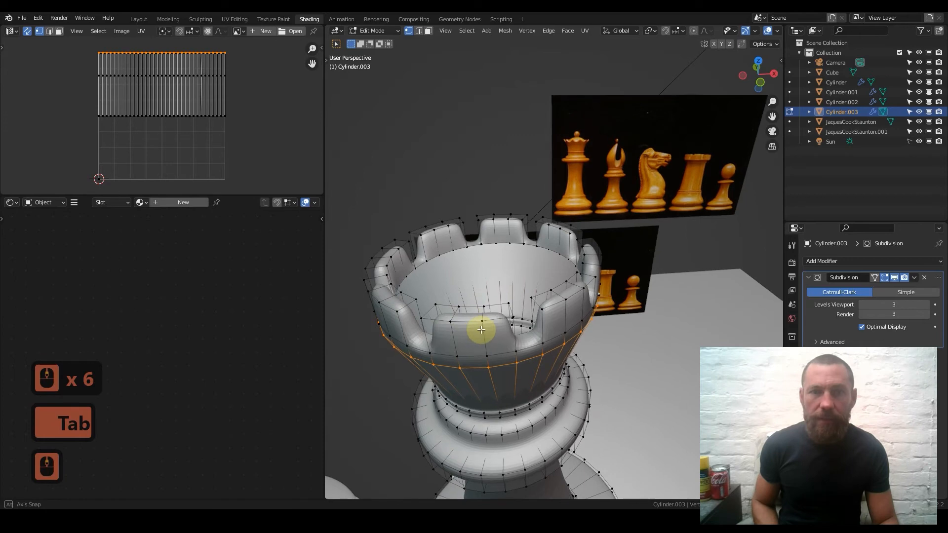
left_click_drag(461, 205, 525, 223)
middle_click_drag(525, 223, 567, 235)
left_click_drag(526, 202, 588, 231, "shift")
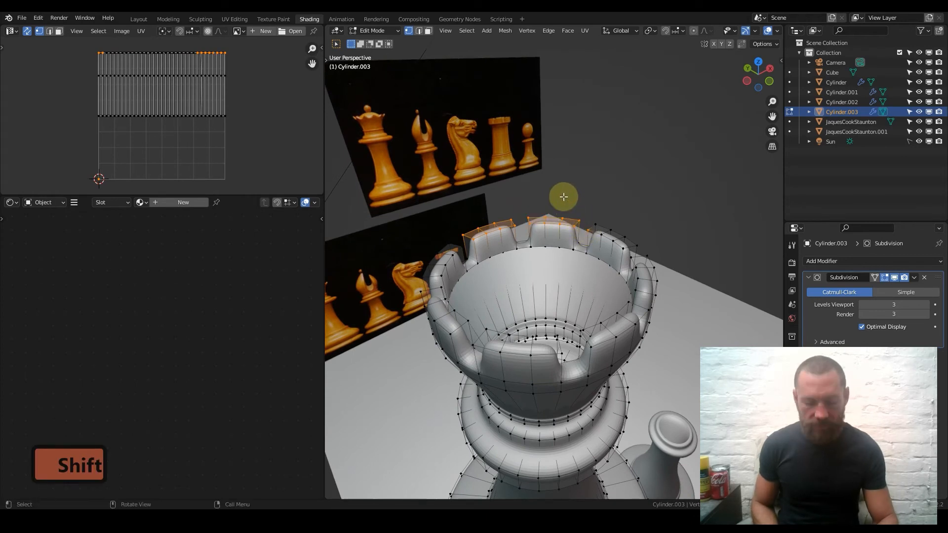
Set the pivot point to Individual Origins and try scaling the selected battlement tops.
key("period")
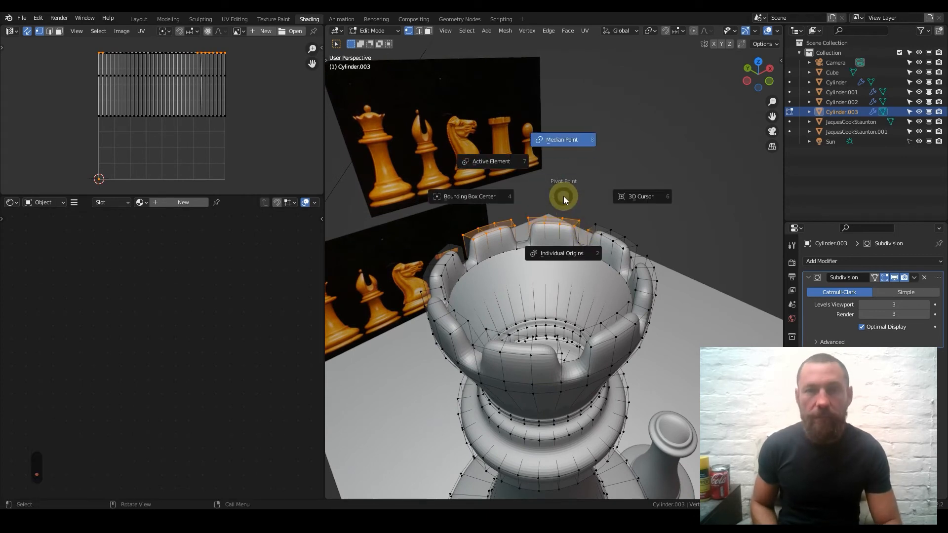
left_click(566, 252)
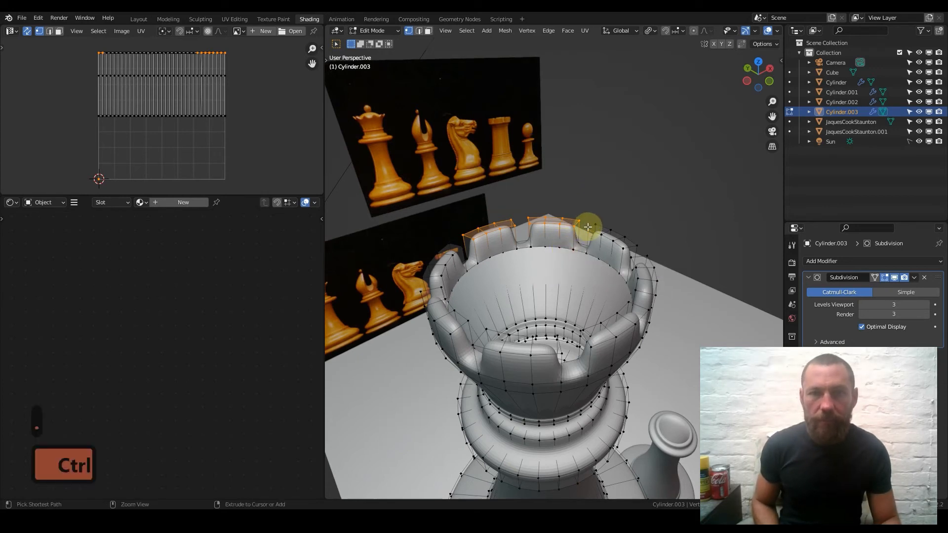
key("s")
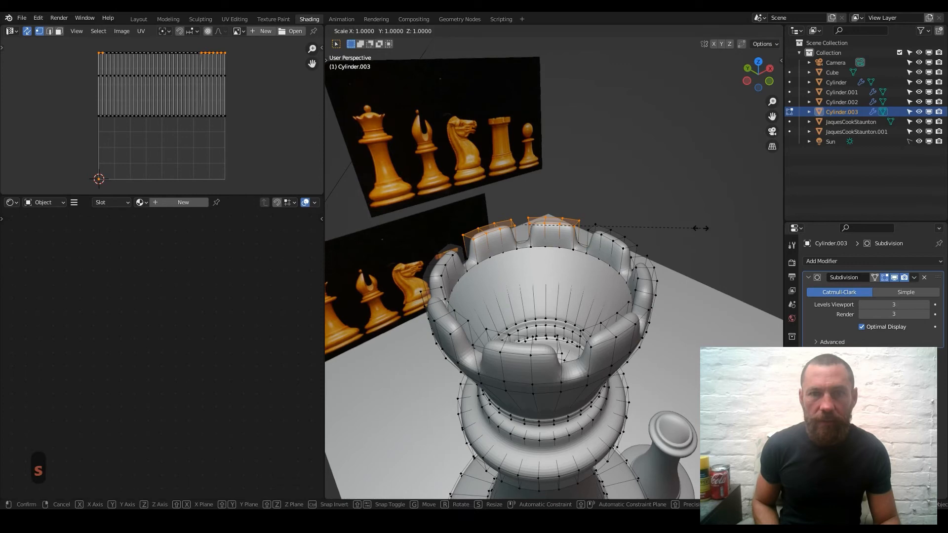
left_click(595, 223)
Extend the selection to the top vertices of all remaining battlements around the queen's crown.
mouse_move(595, 223)
middle_mouse_down()
mouse_move(624, 258)
mouse_move(607, 229)
mouse_move(606, 246)
mouse_move(599, 216)
middle_mouse_up()
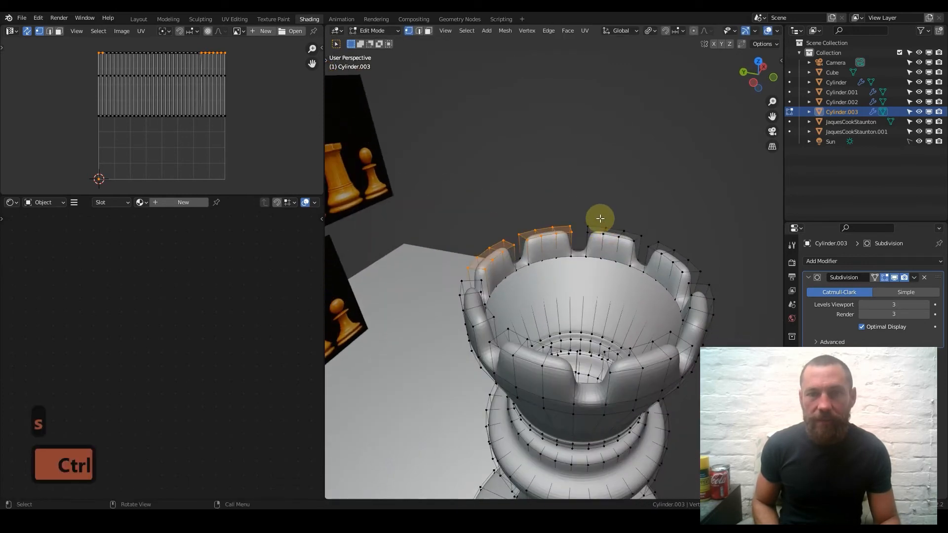
left_click_drag(583, 212, 648, 241, "ctrl")
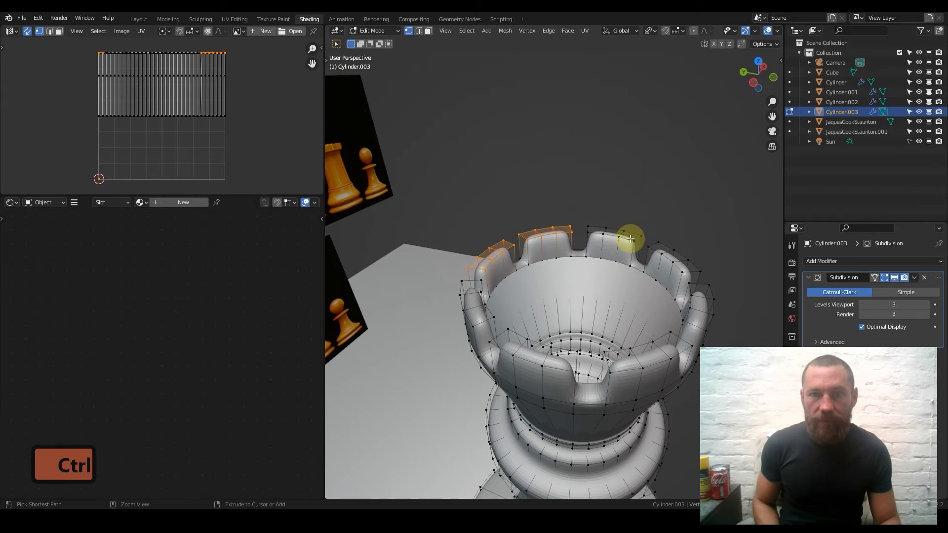
left_click_drag(585, 217, 645, 246, "shift")
middle_click_drag(616, 247, 663, 240)
left_click_drag(648, 217, 713, 254, "shift")
middle_click_drag(670, 245, 635, 212)
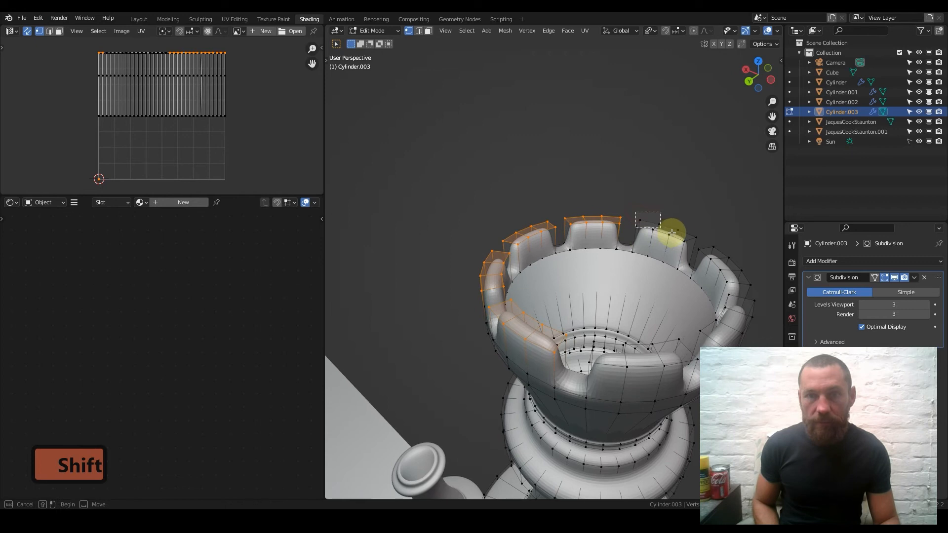
left_click_drag(701, 241, 700, 242, "shift")
middle_click_drag(701, 242, 624, 221)
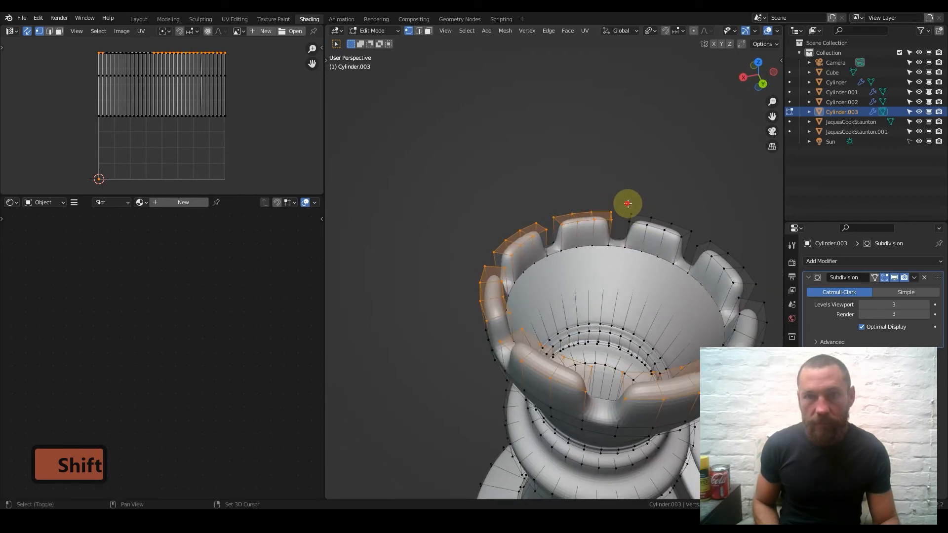
left_click_drag(694, 236, 757, 281, "shift")
middle_click_drag(660, 264, 633, 225)
left_click_drag(615, 214, 698, 258, "shift")
Try scaling the battlement tops, deselect the stray vertices below them, and check the selection using X-ray display.
key("s")
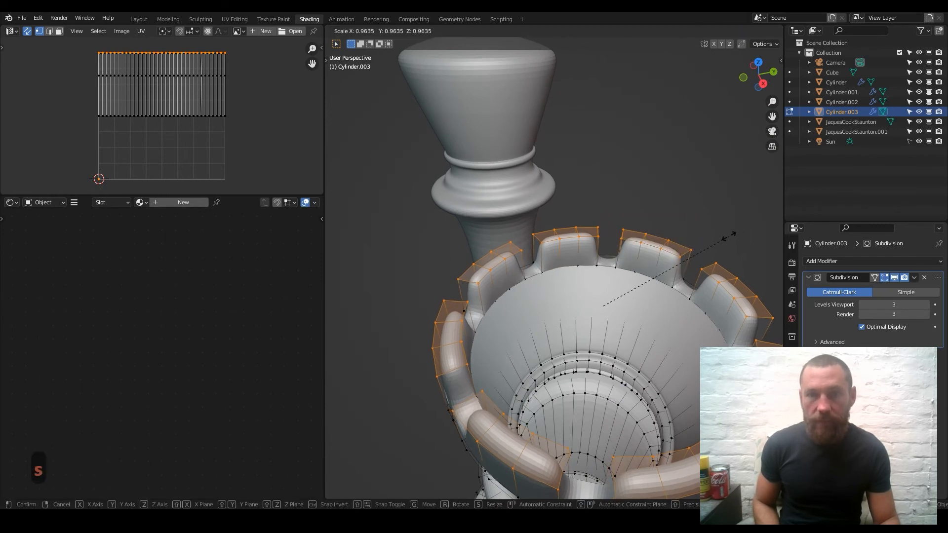
left_click(673, 246)
middle_click_drag(673, 247, 571, 294)
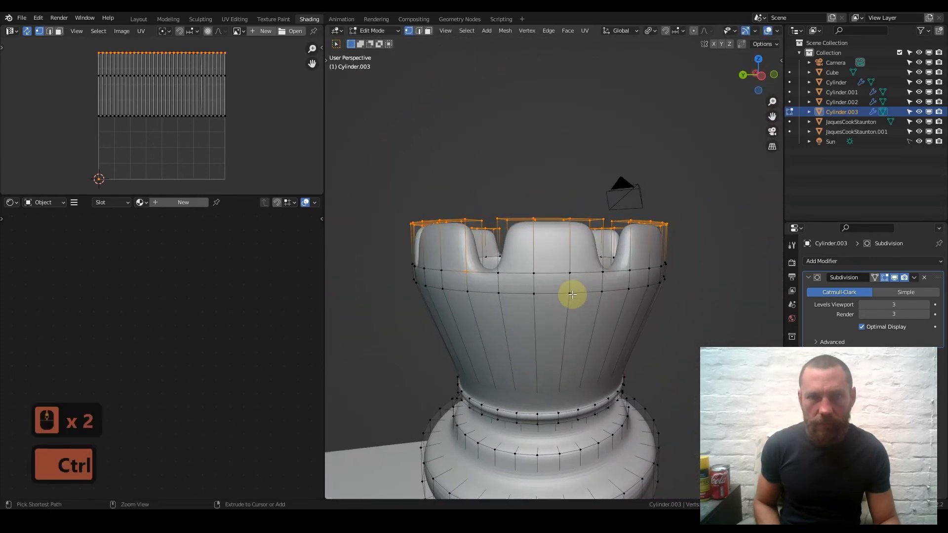
left_click_drag(495, 271, 457, 264, "ctrl")
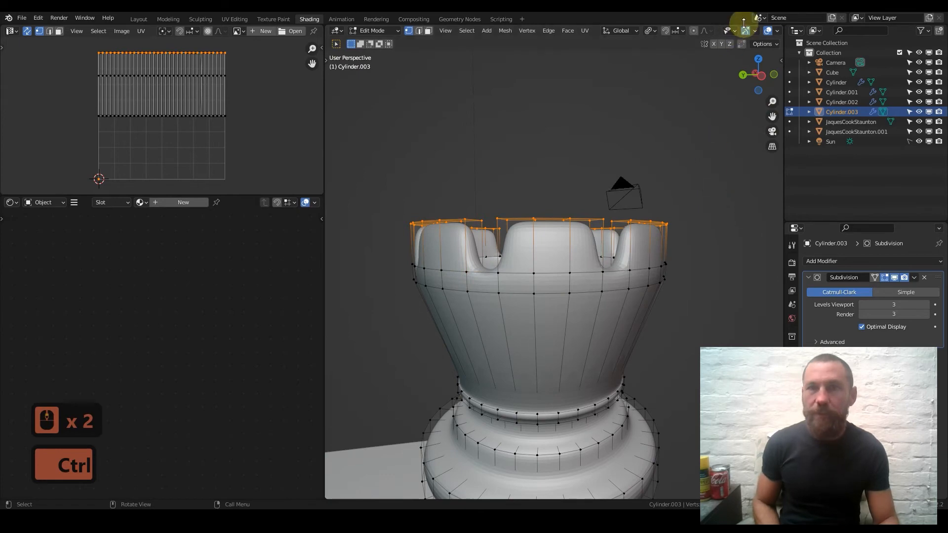
scroll(749, 30, "down", 7)
left_click(725, 31)
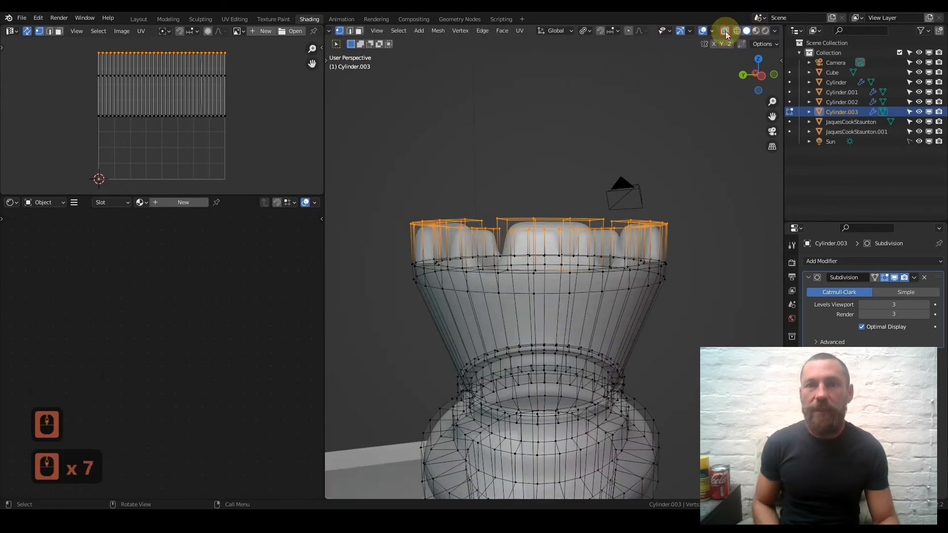
middle_click_drag(597, 240, 554, 243)
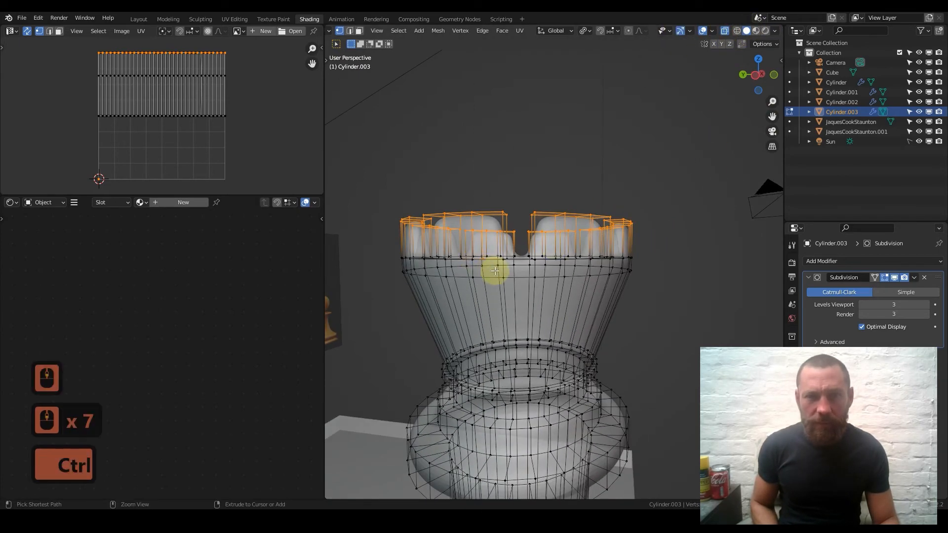
middle_click_drag(539, 286, 527, 313)
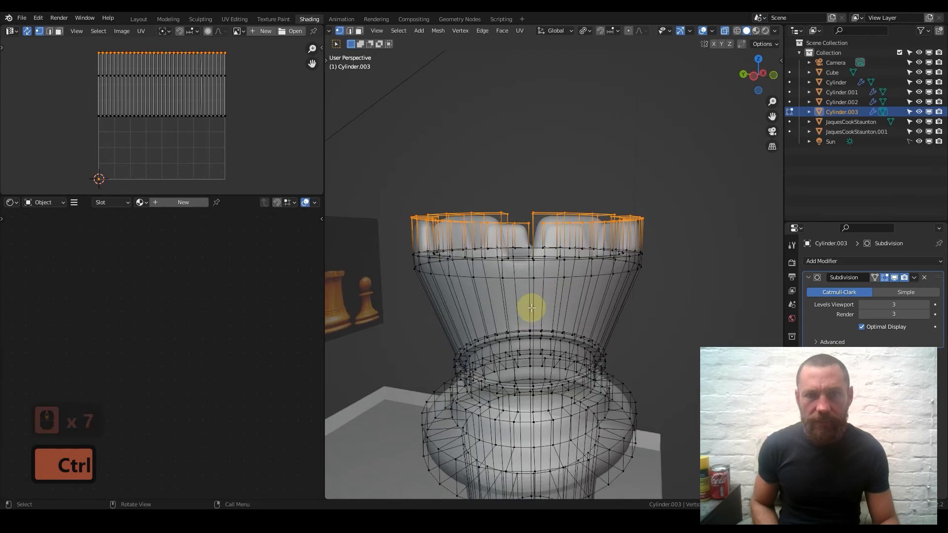
left_click(724, 31)
mouse_move(563, 247)
middle_mouse_down()
mouse_move(547, 284)
mouse_move(572, 256)
middle_mouse_up()
Scale each battlement top narrower about its own origin, return to Object Mode, and save the file in front view.
key("s")
left_click(592, 182)
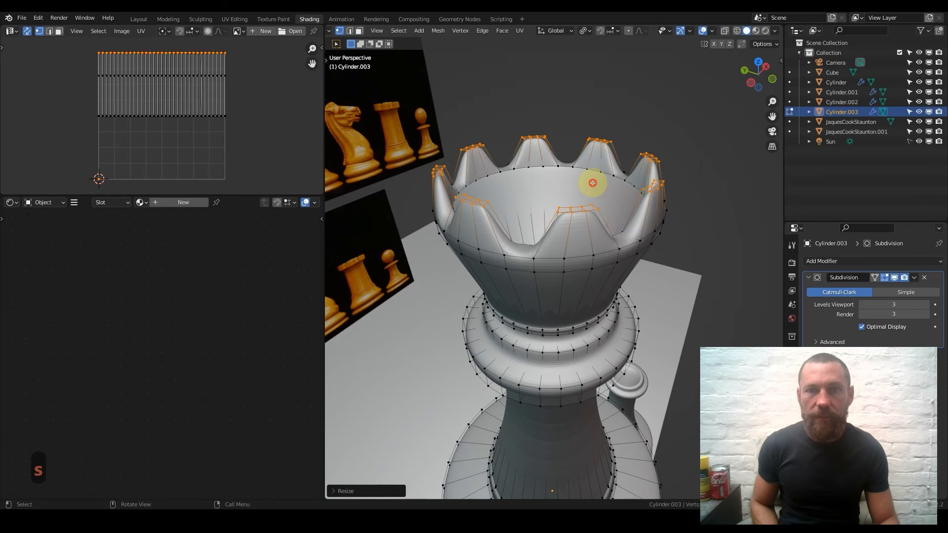
key("Tab")
key("KP_1")
key("ctrl+s")
scroll(639, 252, "down", 8)
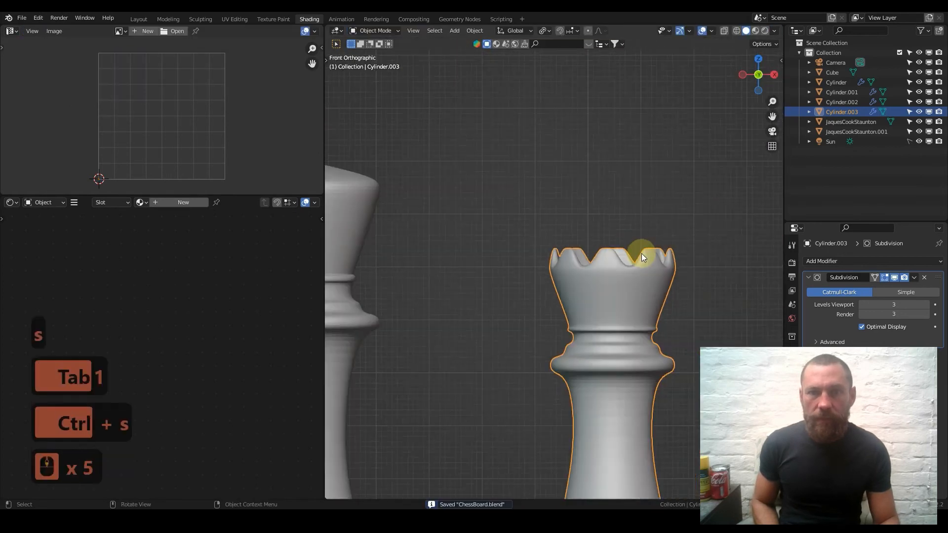
Set the pivot point to Bounding Box Center, scale the ring of battlement tops slightly outward, and save the file.
scroll(641, 256, "up", 4)
key("Tab")
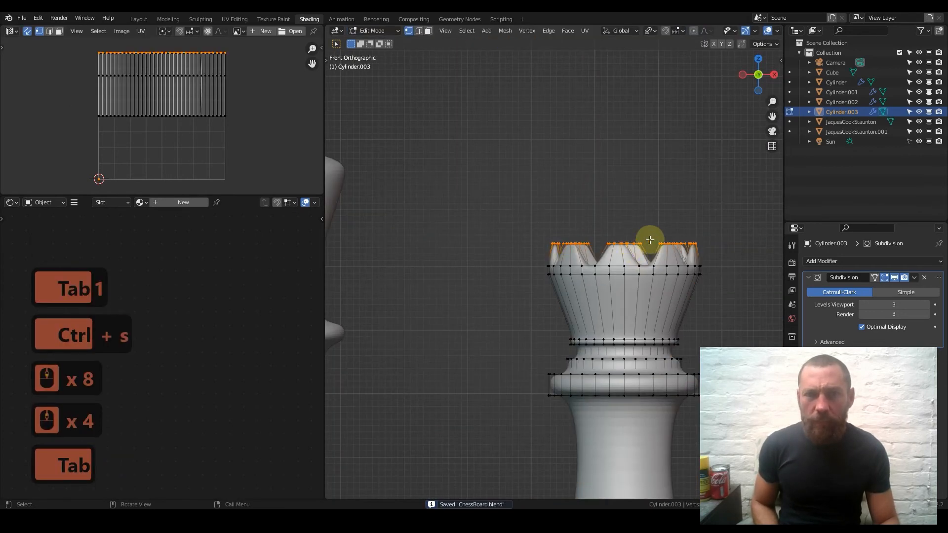
key("period")
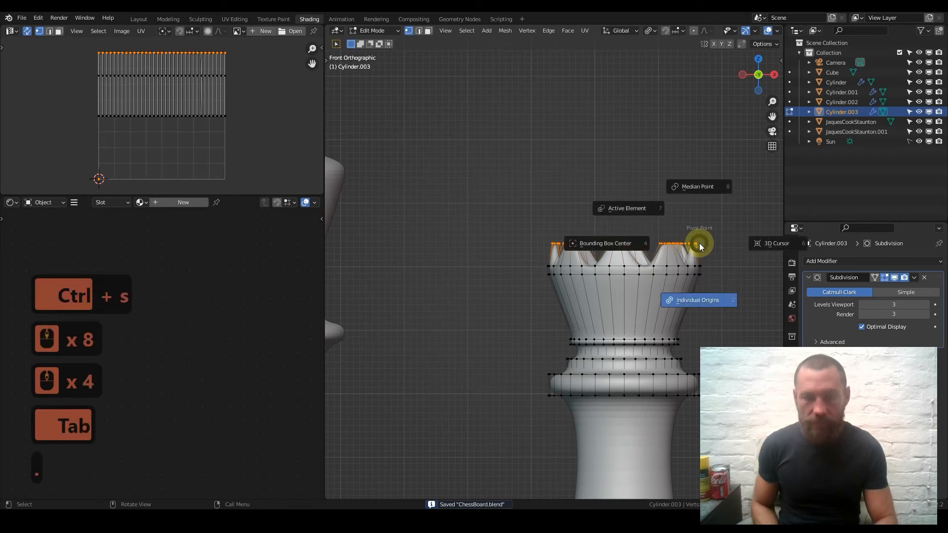
left_click(622, 245)
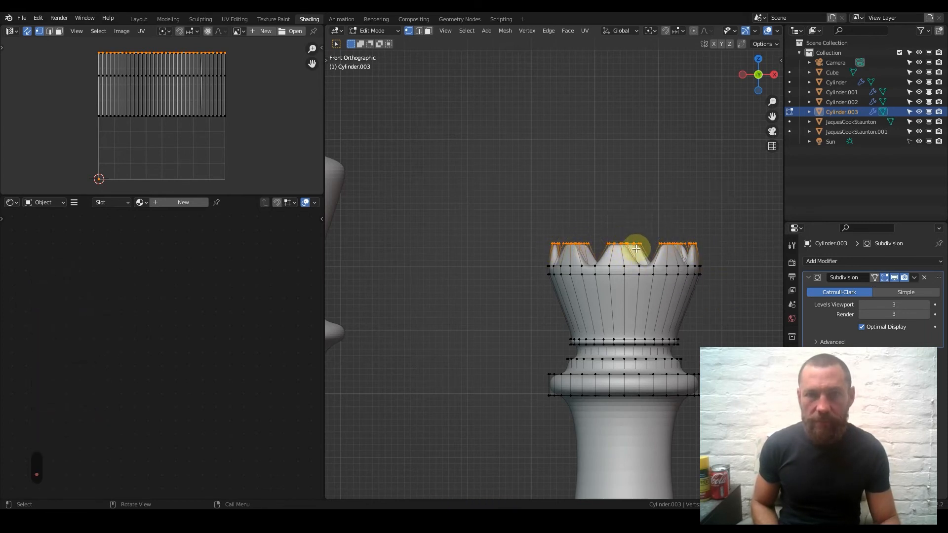
key("s")
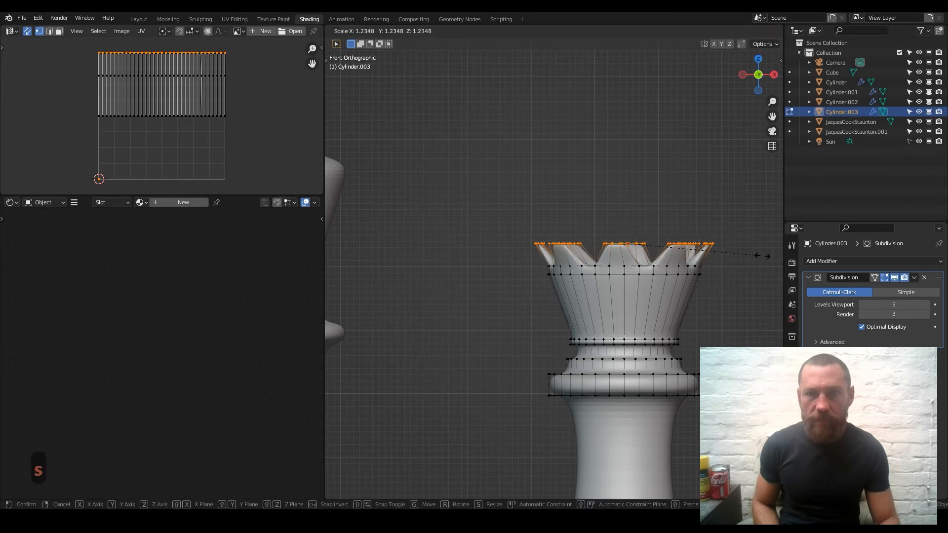
left_click(697, 254)
key("Tab")
scroll(682, 285, "down", 4)
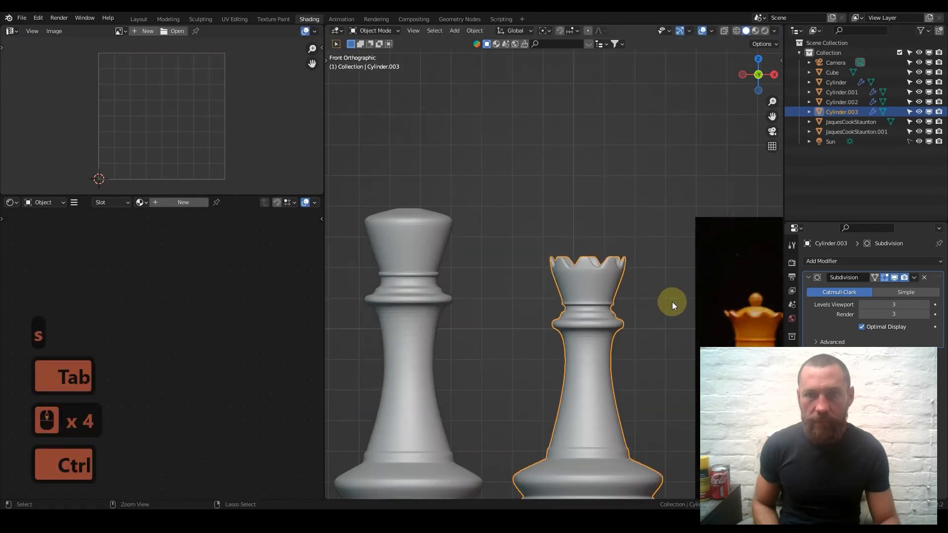
key("ctrl+s")
Hide the Subdivision modifier in the viewport, then extrude the crown's inner rim loop inward, leaving a small central hole.
middle_click_drag(594, 280, 578, 300)
scroll(588, 289, "up", 4)
key("Tab")
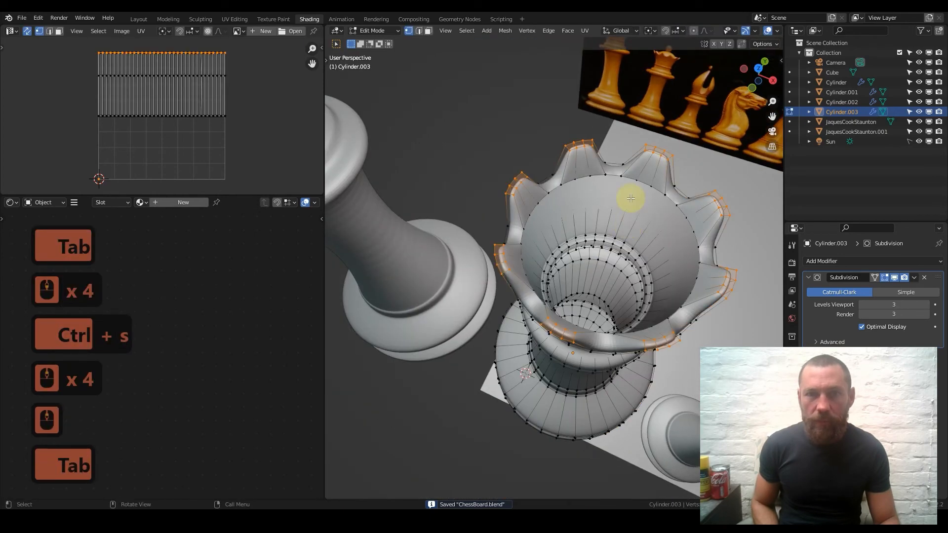
left_click(894, 278)
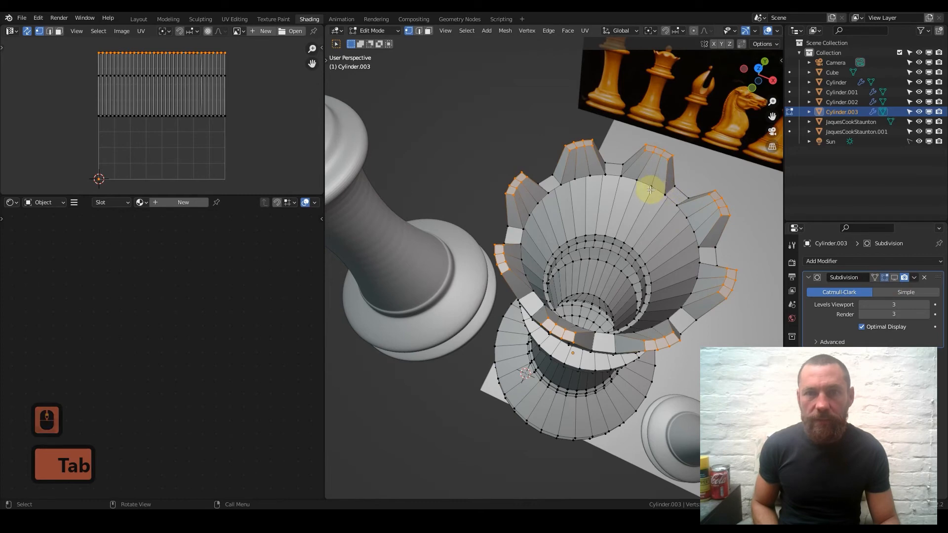
middle_click_drag(683, 206, 630, 260)
middle_click_drag(629, 254, 719, 250)
key("e")
key("s")
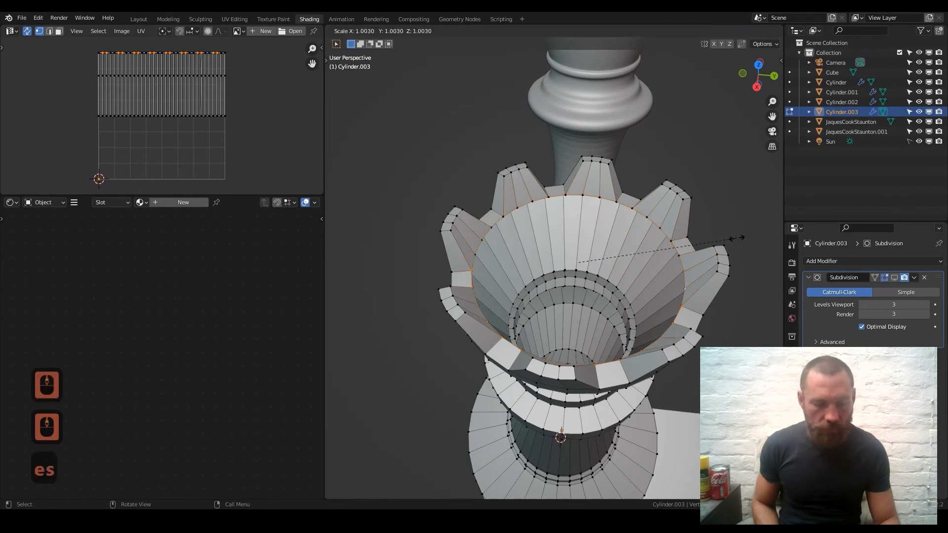
left_click(615, 270)
Add two evenly spaced loop cuts around the new surface inside the crown.
key("ctrl+r")
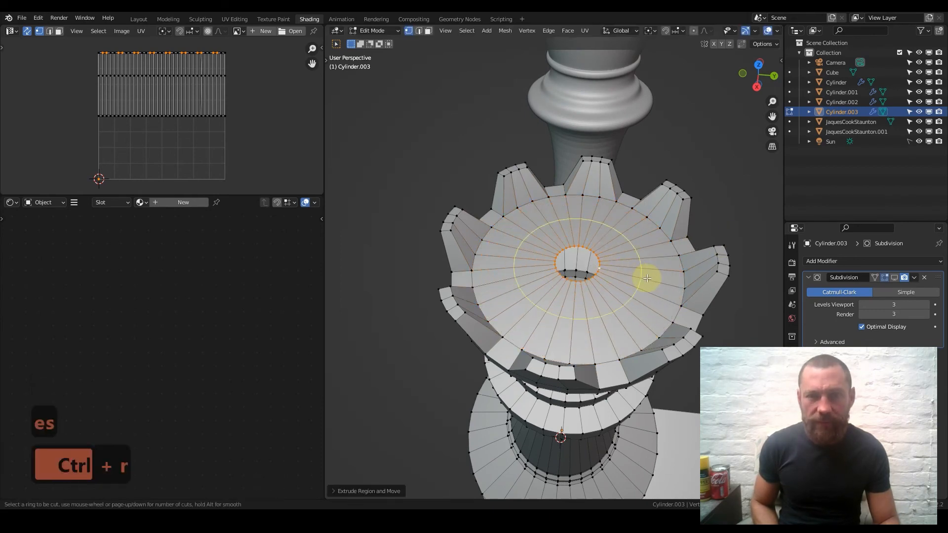
scroll(646, 278, "up", 1)
left_click(647, 277)
Select the three inner edge loops of the crown's top surface and raise them slightly along Z.
left_click(612, 259, "alt+shift")
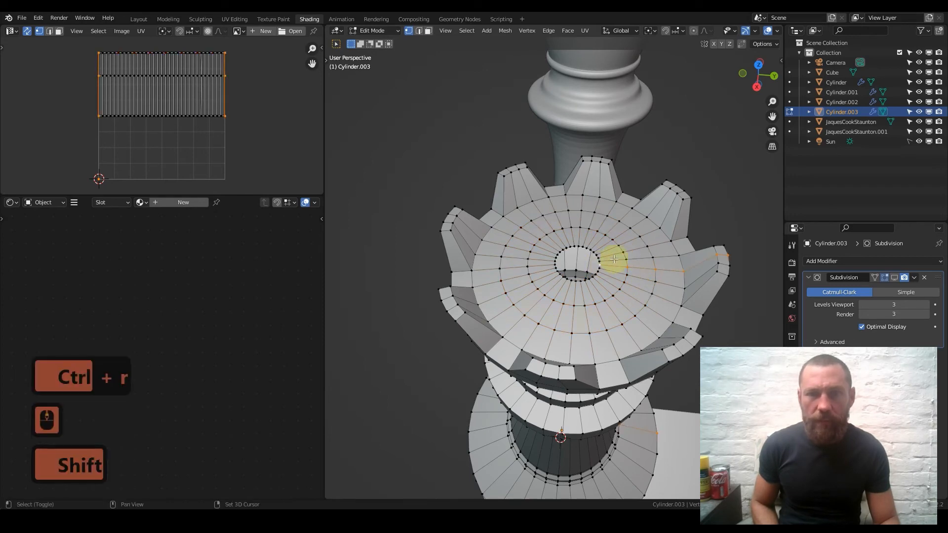
scroll(598, 259, "up", 3)
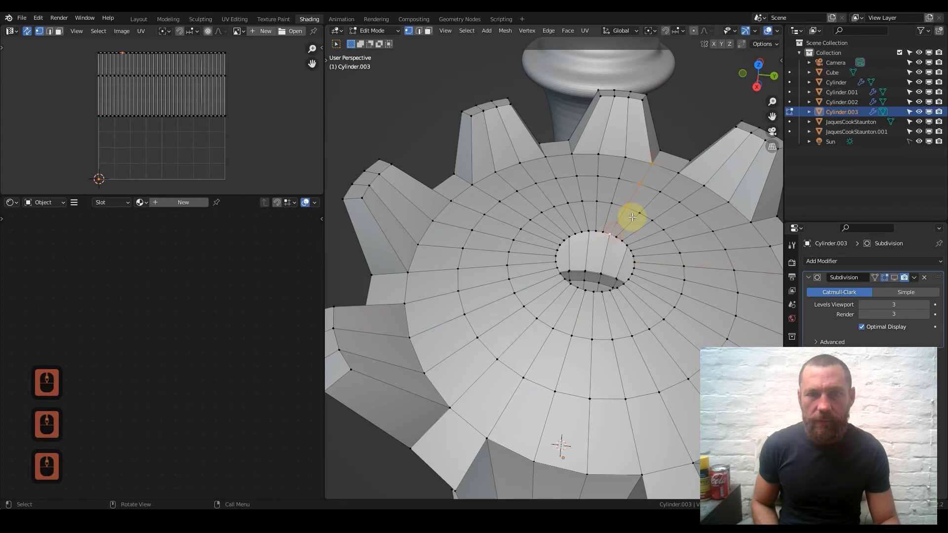
left_click(599, 232, "alt+shift")
left_click(601, 201, "alt+shift")
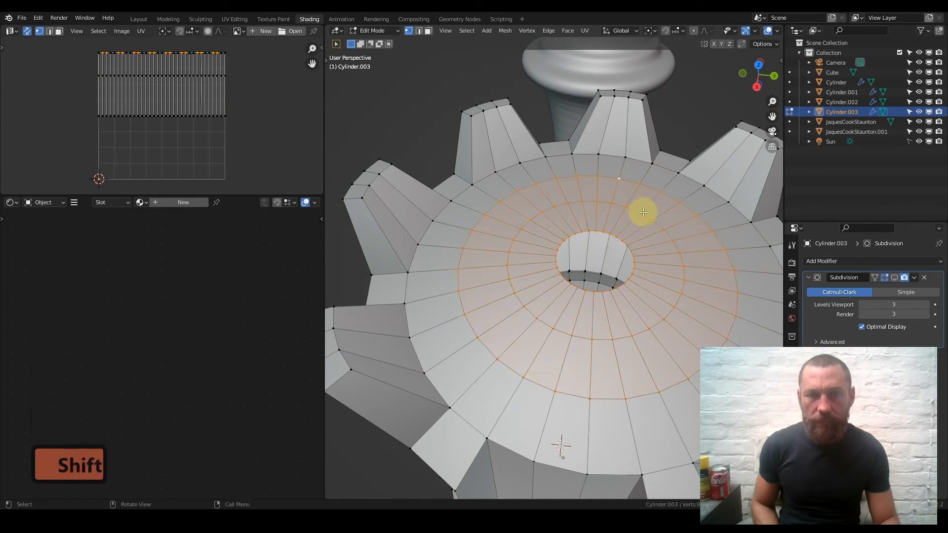
key("g")
key("z")
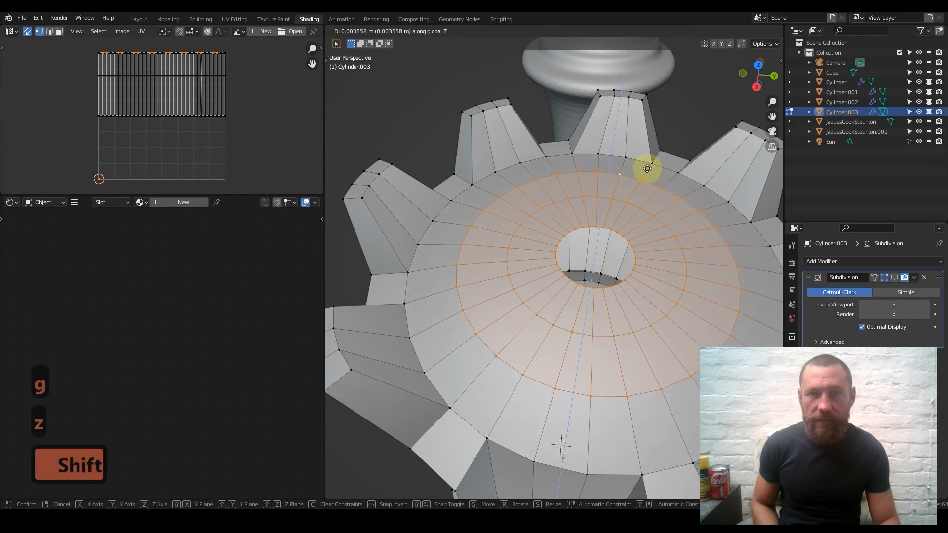
left_click(652, 162)
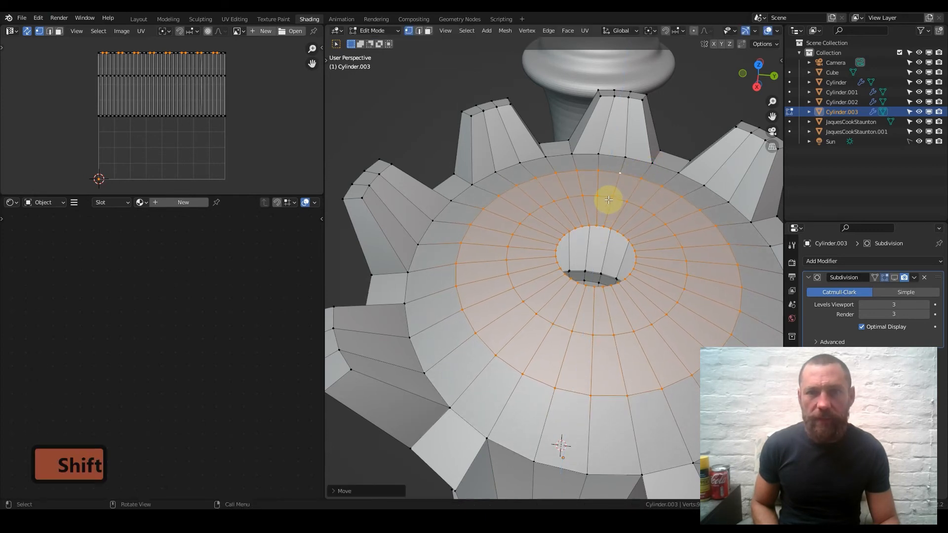
Select only the two innermost edge loops and raise them about 0.0036 m along Z.
left_click(607, 172, "shift")
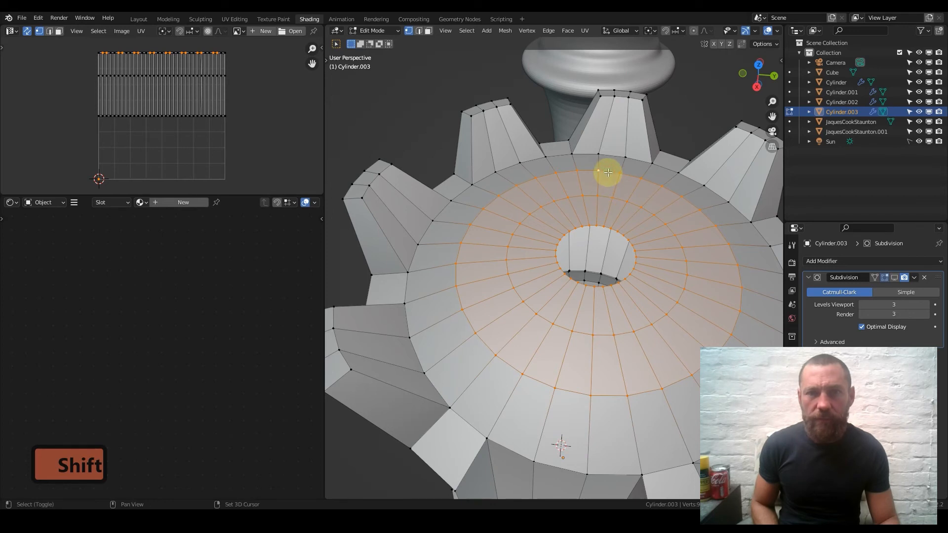
left_click(606, 197, "shift")
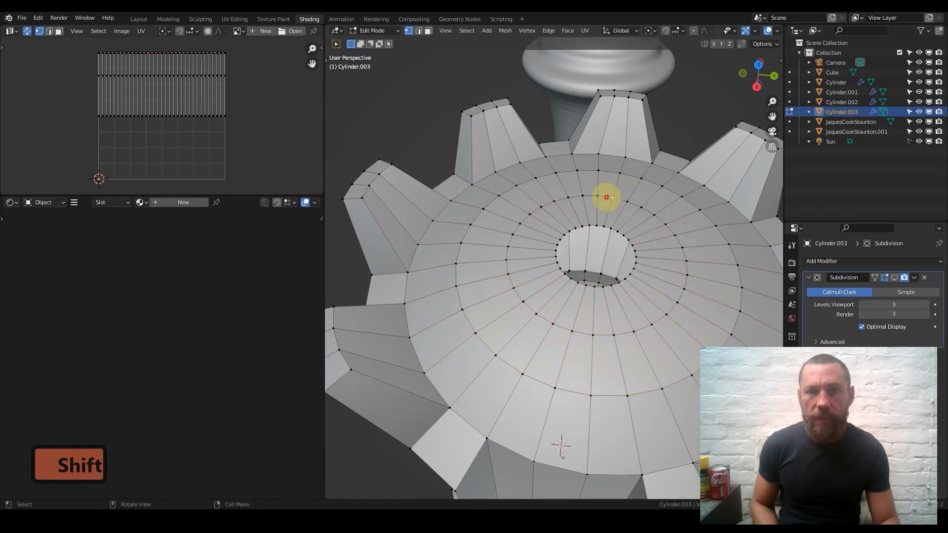
left_click(599, 225, "shift")
key("g")
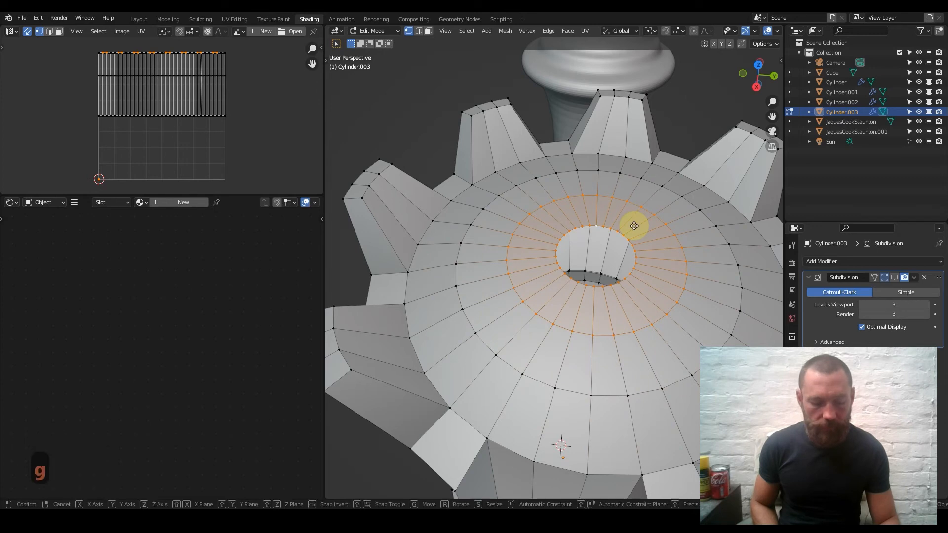
key("z")
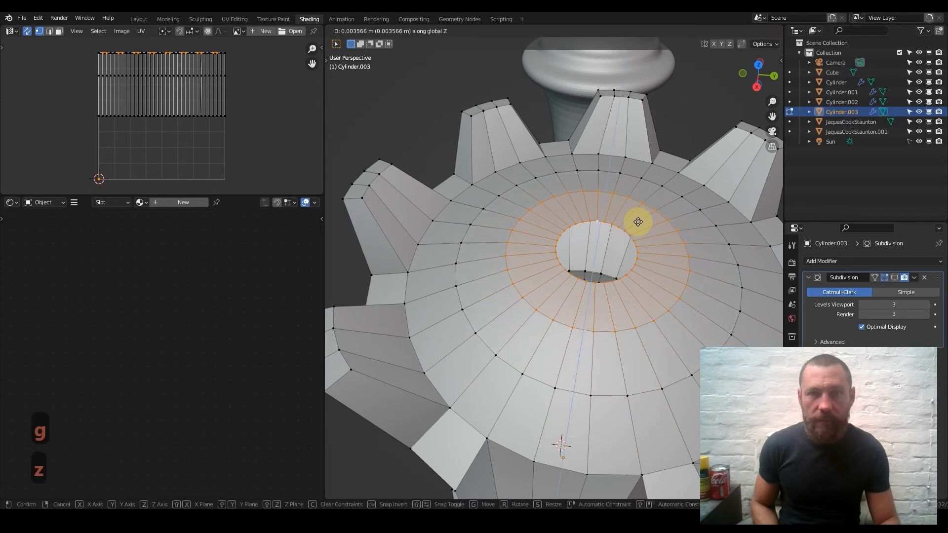
left_click(637, 221)
Raise the edge loop around the central hole slightly along Z and check the crown from the front in Object Mode.
left_click(624, 231, "alt")
key("g")
key("z")
left_click(633, 227)
key("Tab")
key("1")
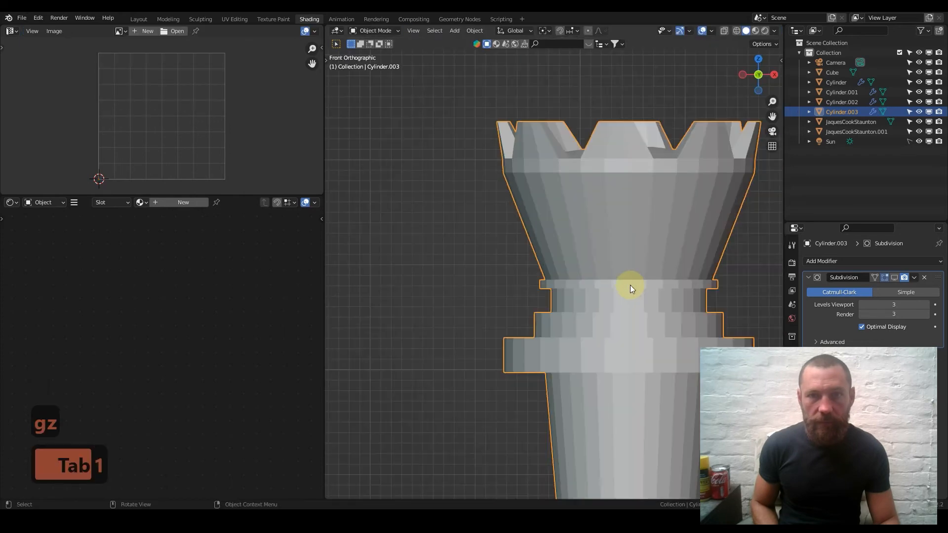
Select the three inner loops of the crown's top surface, raise them further along Z, and save the file.
key("Tab")
middle_click_drag(644, 208, 616, 215)
left_click(616, 216, "alt+shift")
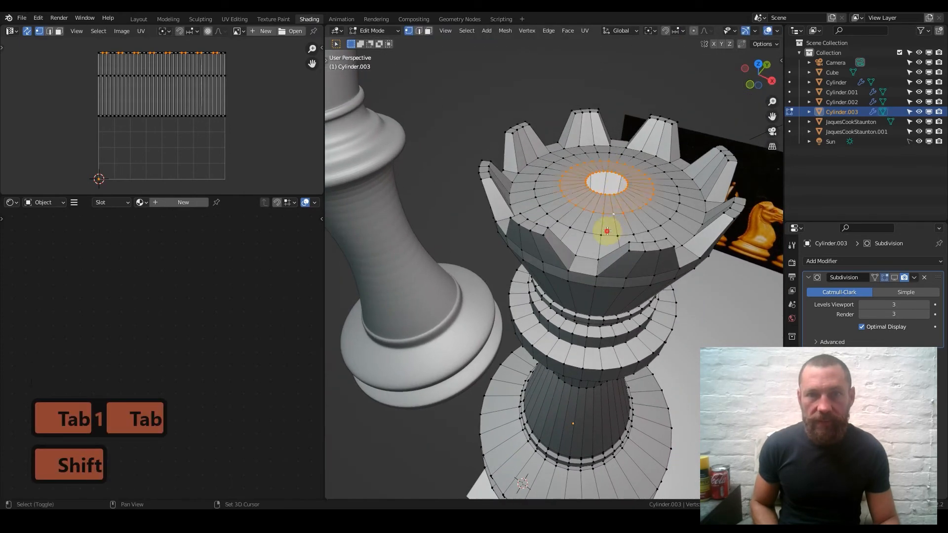
key("1")
key("g")
key("z")
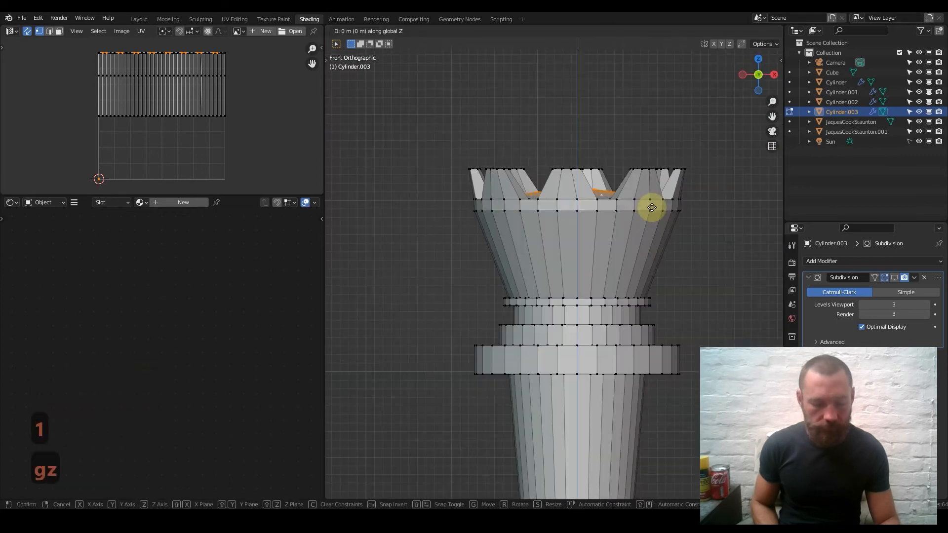
left_click(650, 198)
key("Tab")
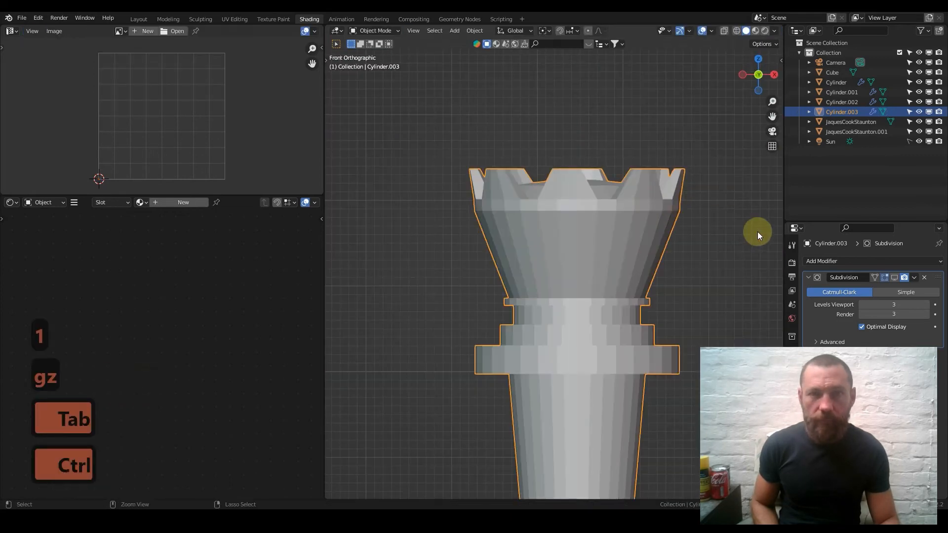
key("ctrl+s")
Show the Subdivision modifier in the viewport again and return to Edit Mode on the crown's domed top.
left_click(893, 277)
middle_click_drag(653, 248, 627, 233)
key("Tab")
scroll(627, 233, "up", 2)
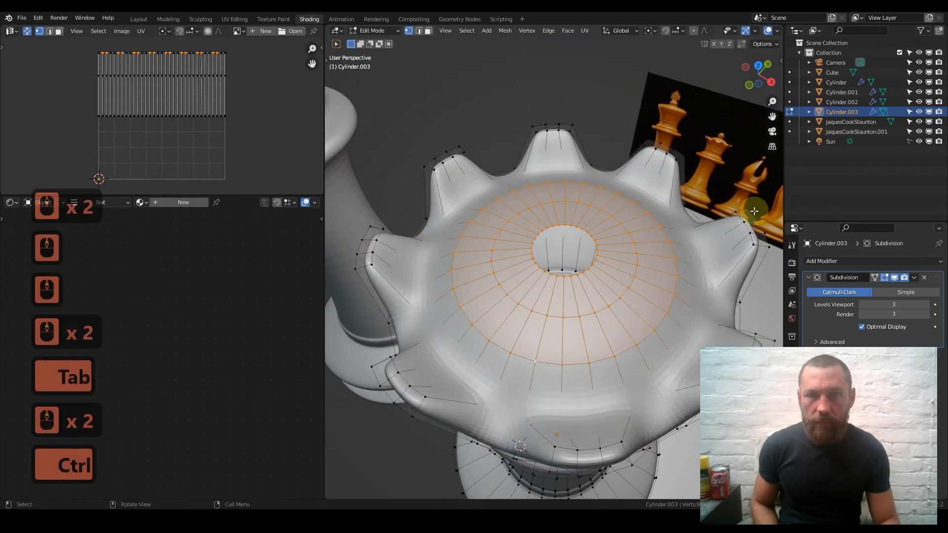
Hide the Subdivision modifier in the viewport, add an edge loop around the crown's dome against its outer edge, and return to Object Mode.
left_click(895, 278)
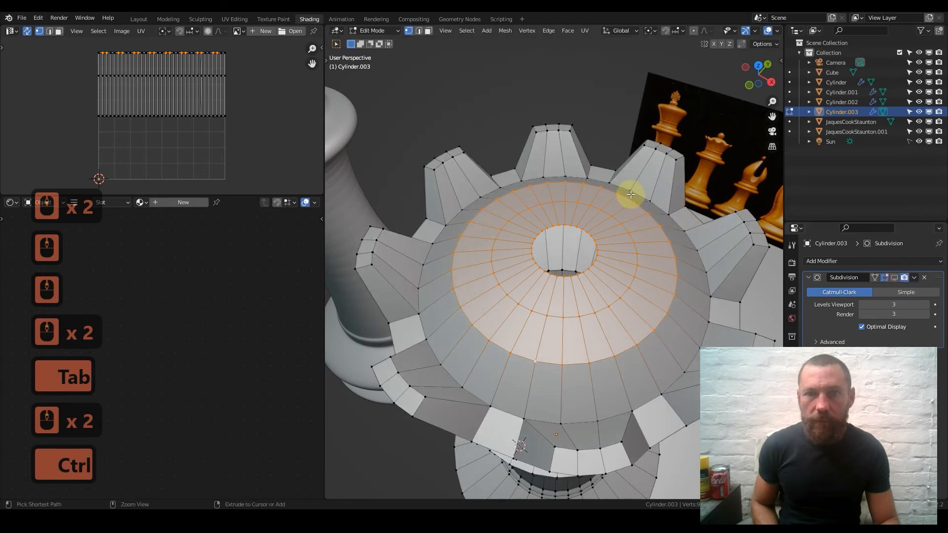
key("ctrl+r")
left_click(647, 203)
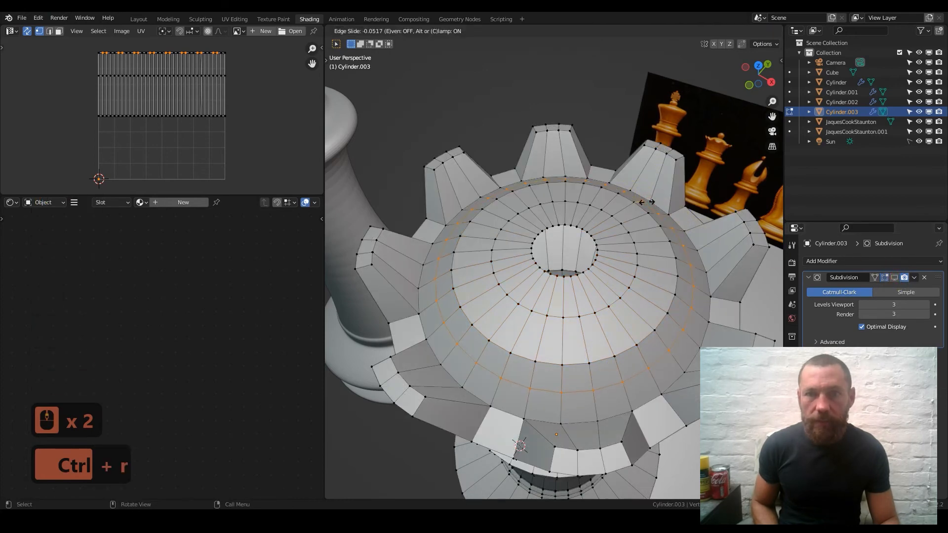
left_click(656, 201)
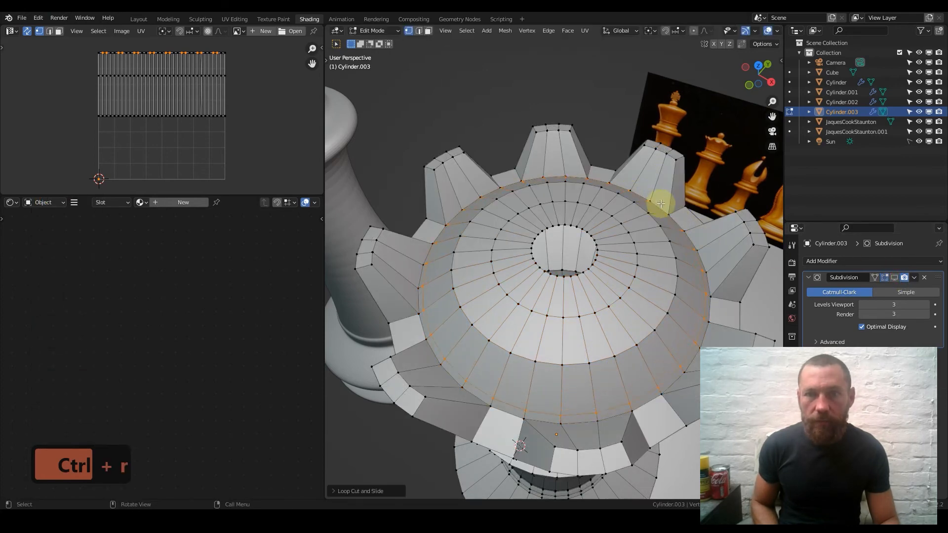
key("Tab")
scroll(642, 262, "down", 2)
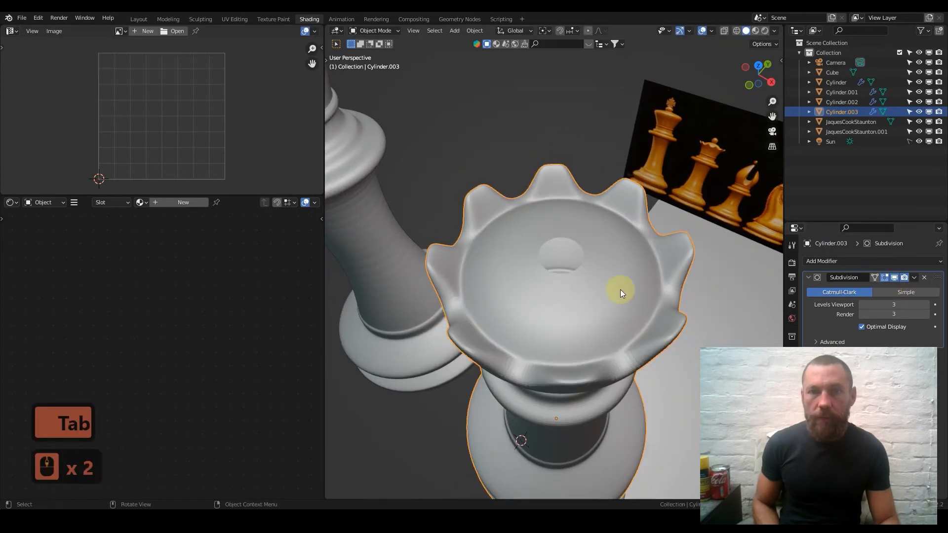
Check the queen's crown from the front beside the king and save the file.
key("KP_1")
scroll(609, 305, "down", 3)
scroll(612, 315, "down", 2, "ctrl")
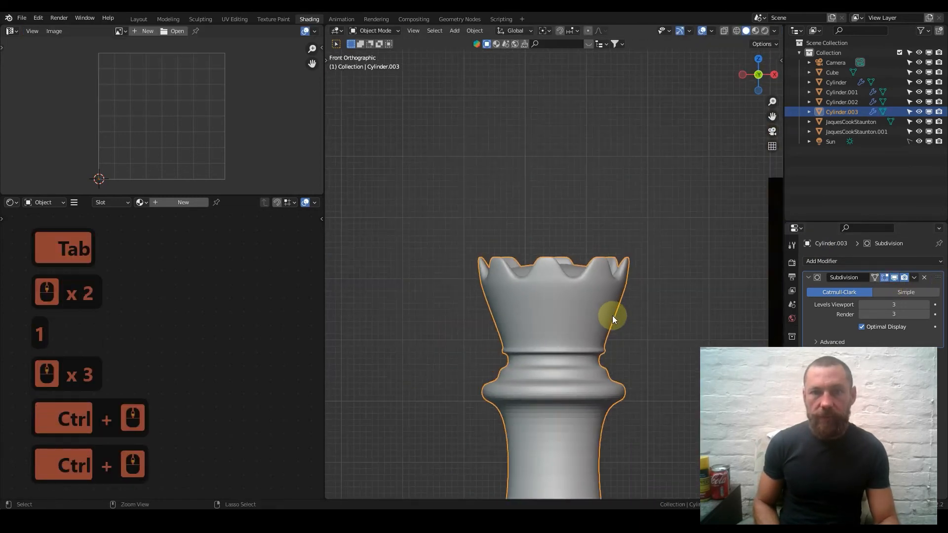
key("ctrl+s")
scroll(603, 316, "down", 3)
scroll(603, 316, "down", 2)
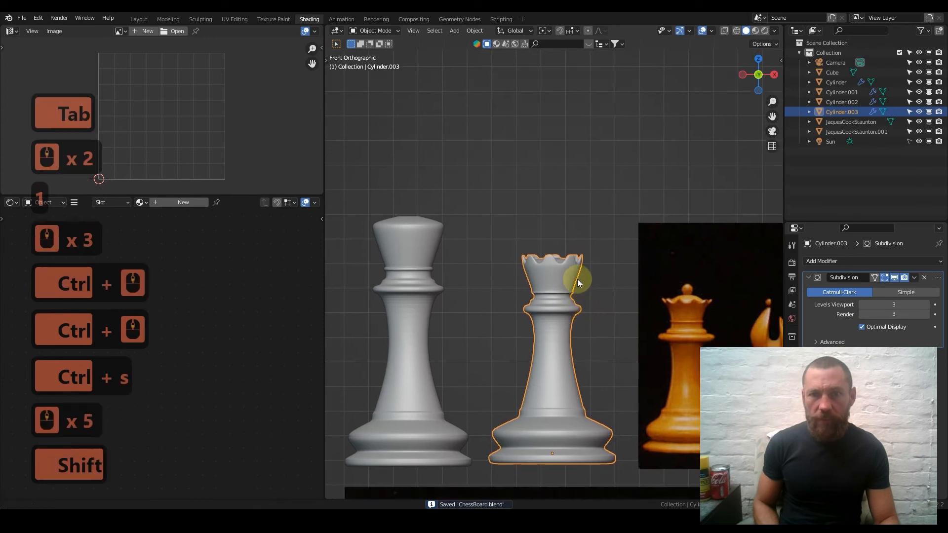
middle_click_drag(577, 280, 579, 268, "shift")
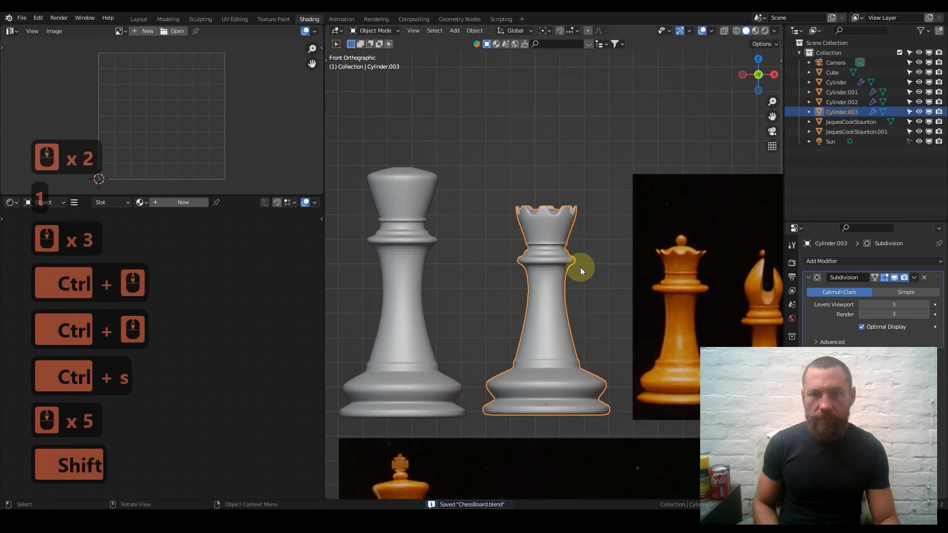
Select the king and queen in front view and move them together away from the upper reference image.
right_click(410, 508)
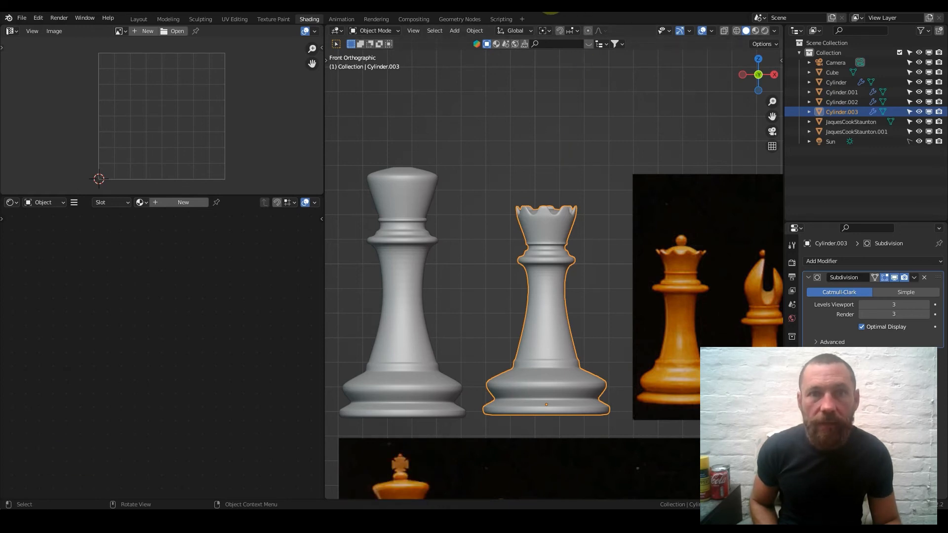
scroll(553, 200, "down", 4)
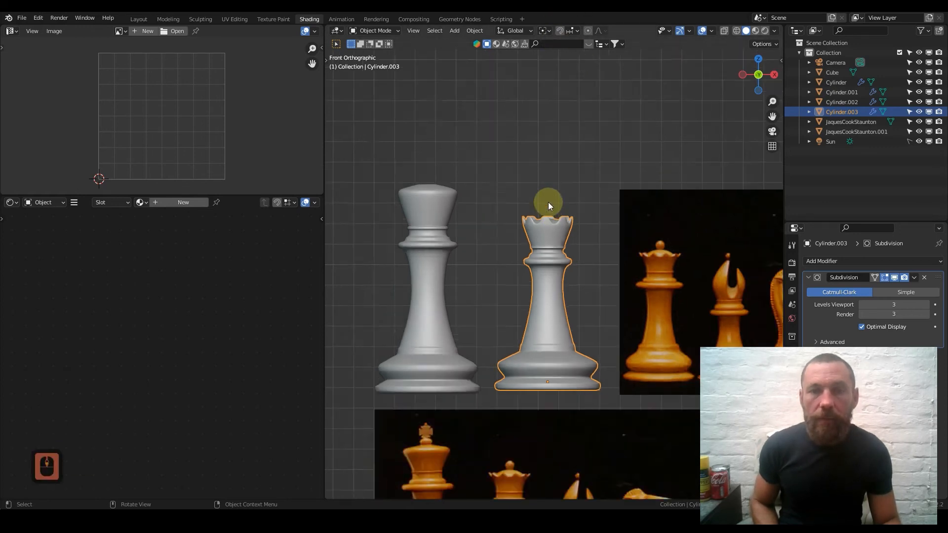
middle_click_drag(631, 269, 607, 237)
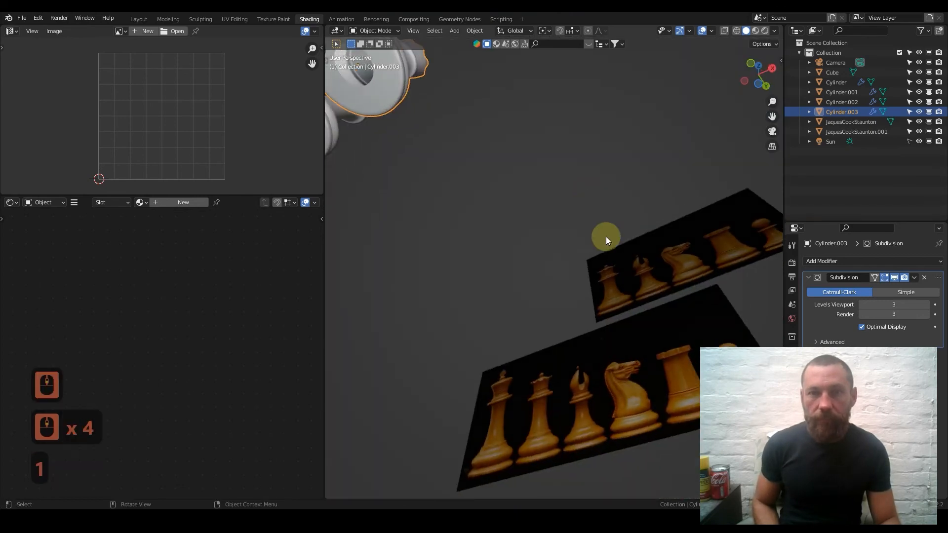
key("1")
left_click(477, 254)
scroll(526, 271, "down", 1)
left_click(550, 298, "shift")
middle_click_drag(566, 304, 560, 204, "shift")
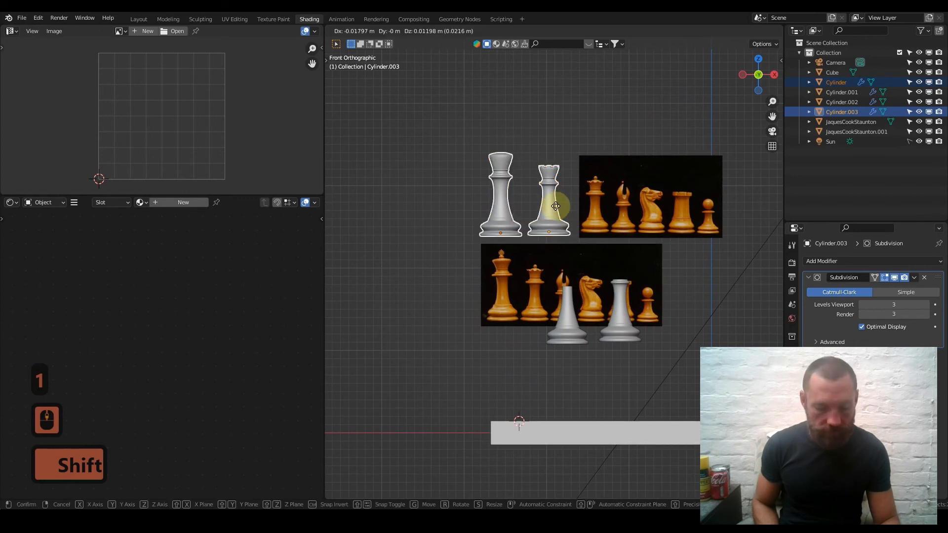
key("g")
left_click(489, 204)
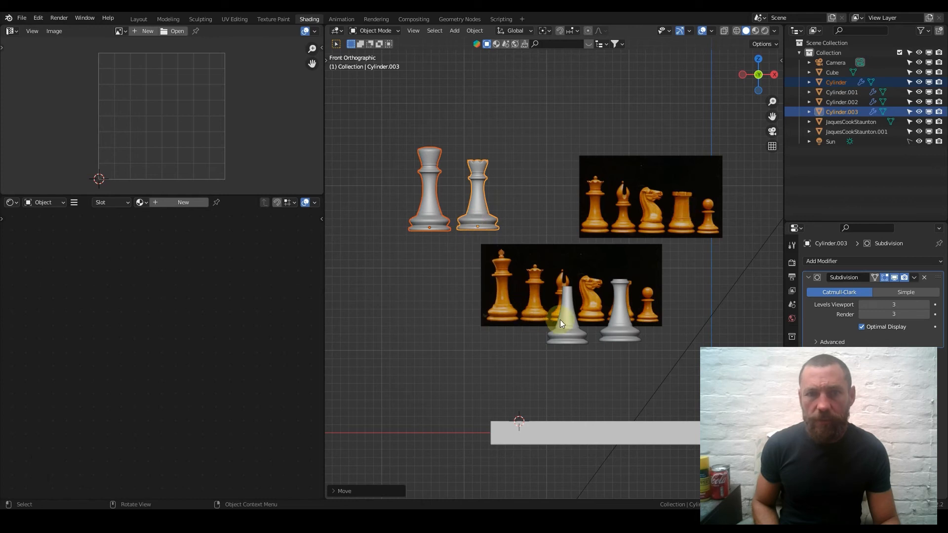
Duplicate the plain tapered body from the lower reference image and place the copy beside the queen, about -0.54 m in X and 1.43 m in Z.
left_click(577, 335)
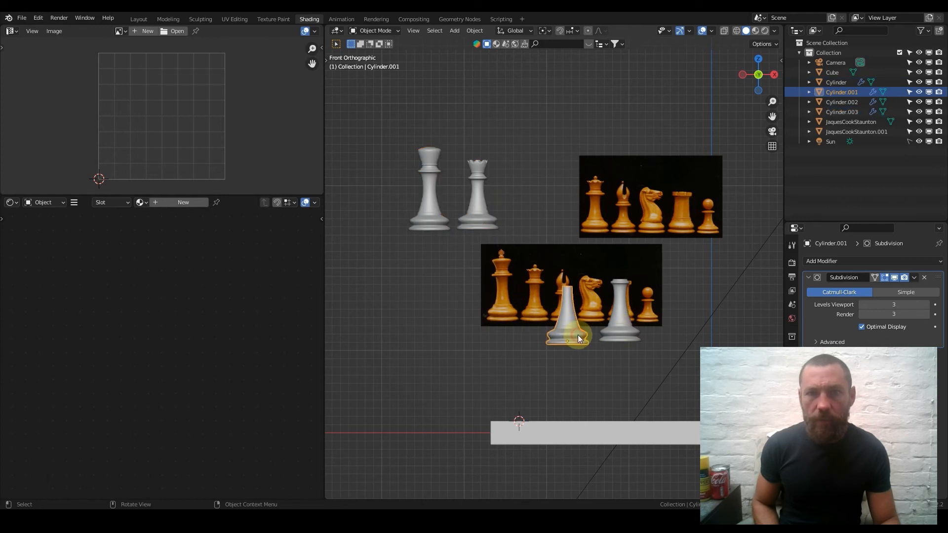
key("shift+d")
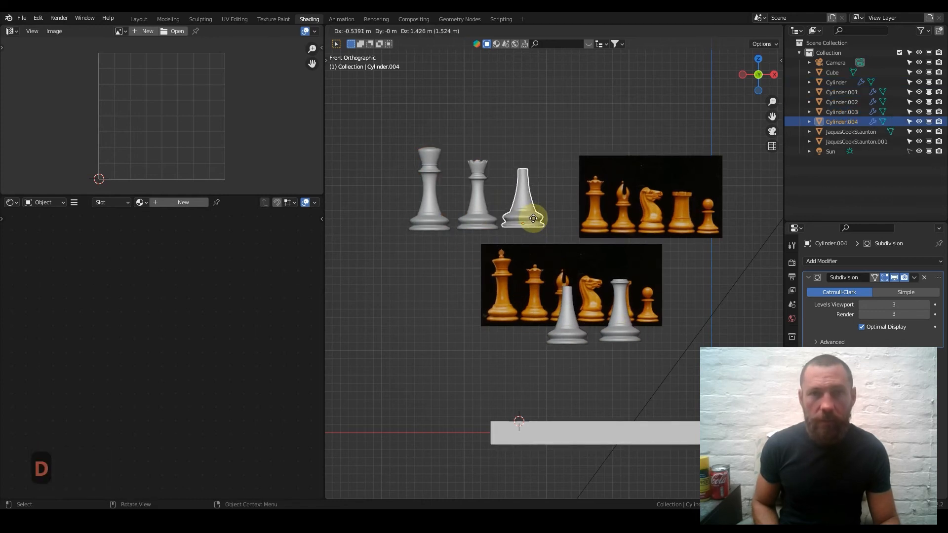
left_click(533, 219)
Add a vertical loop cut to the upper reference image plane and slide it between the knight and the rook.
left_click(587, 212)
key("Tab")
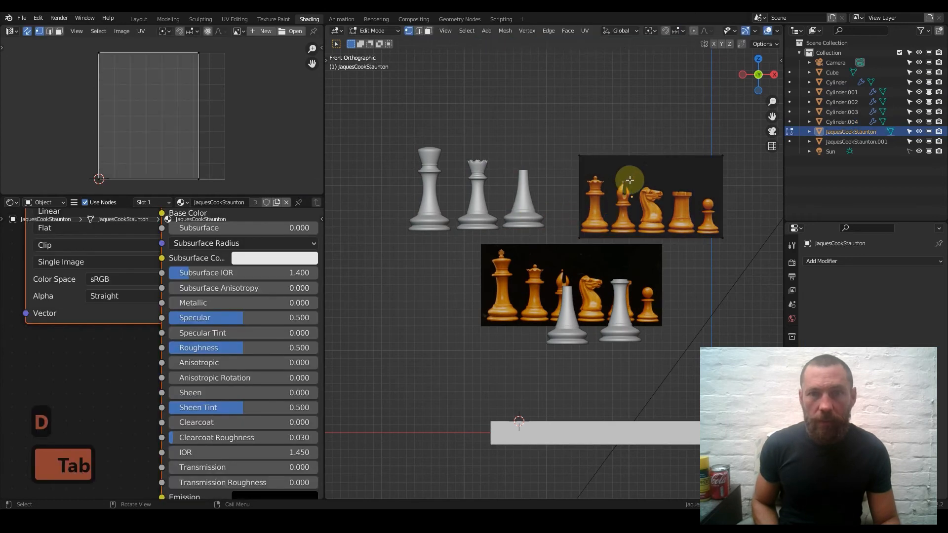
key("ctrl+r")
left_click(636, 162)
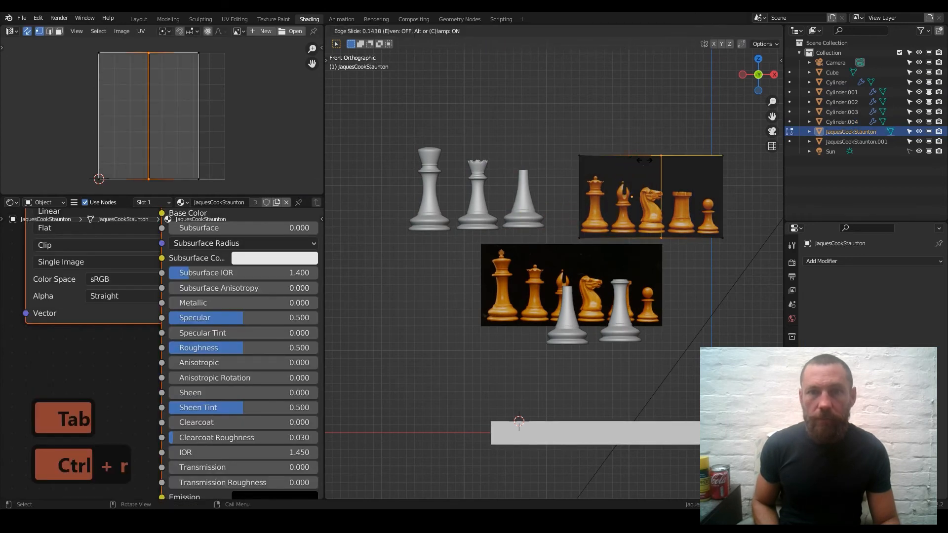
left_click(635, 162)
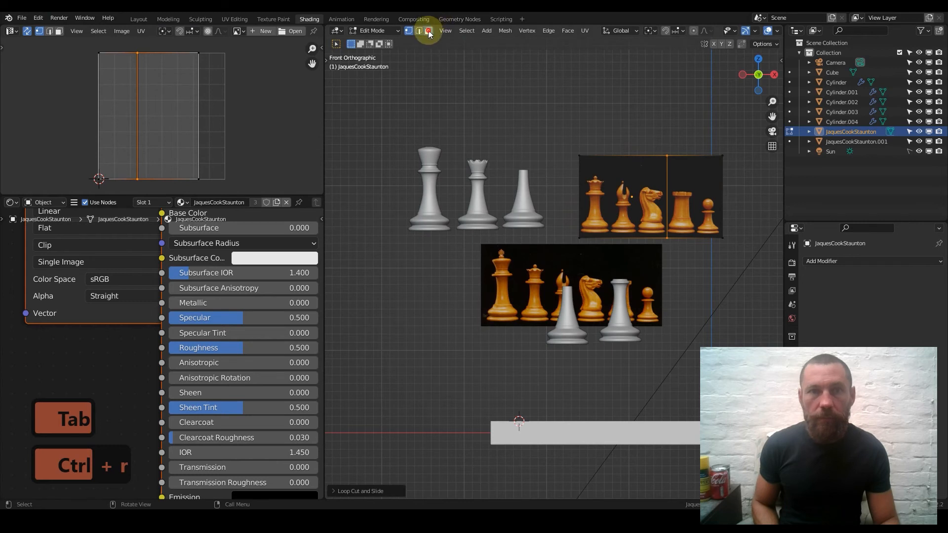
Delete the plane's face showing the queen, bishop and knight, keeping the rook and pawn, and return to Object Mode.
left_click(623, 187)
key("x")
left_click(623, 188)
left_click(709, 199)
key("Tab")
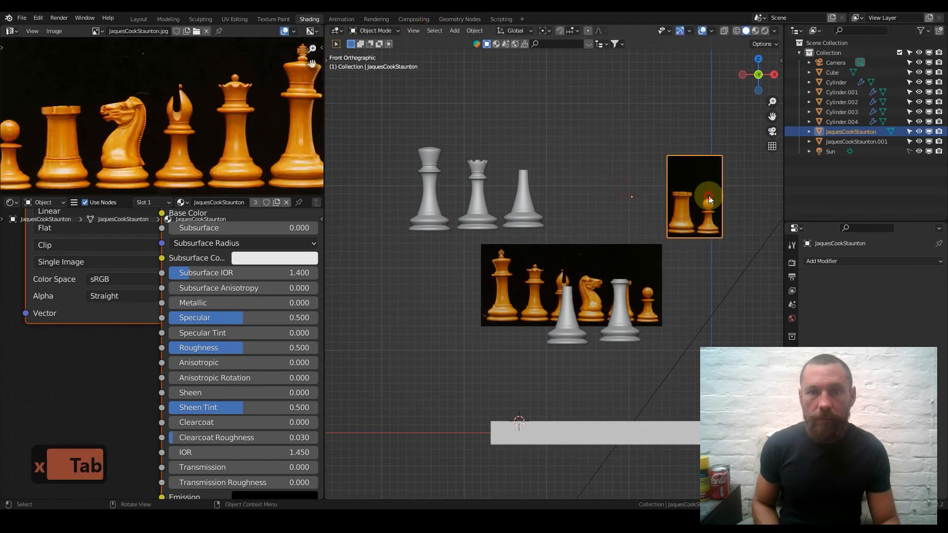
Move the cropped rook and pawn reference image beside the duplicated body and leave a small gap between them.
key("g")
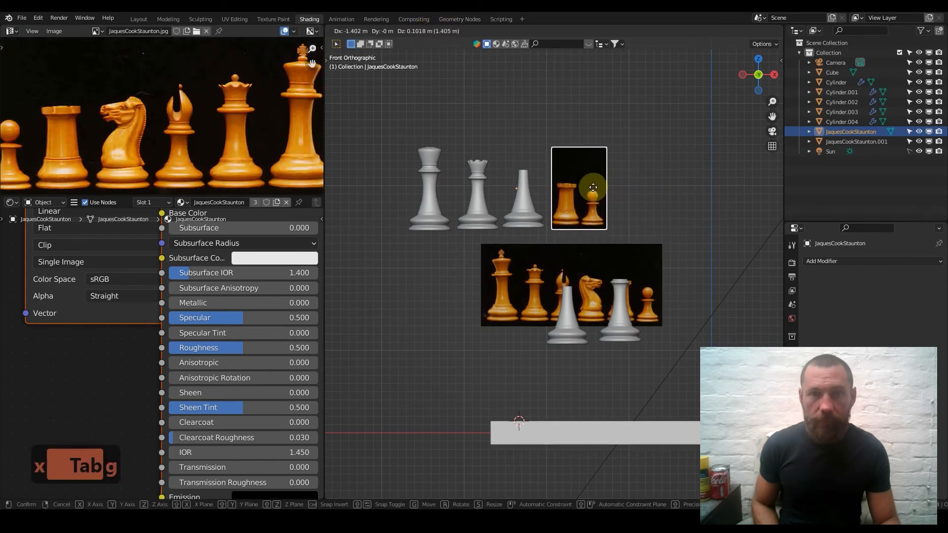
left_click(590, 188)
scroll(557, 223, "up", 3)
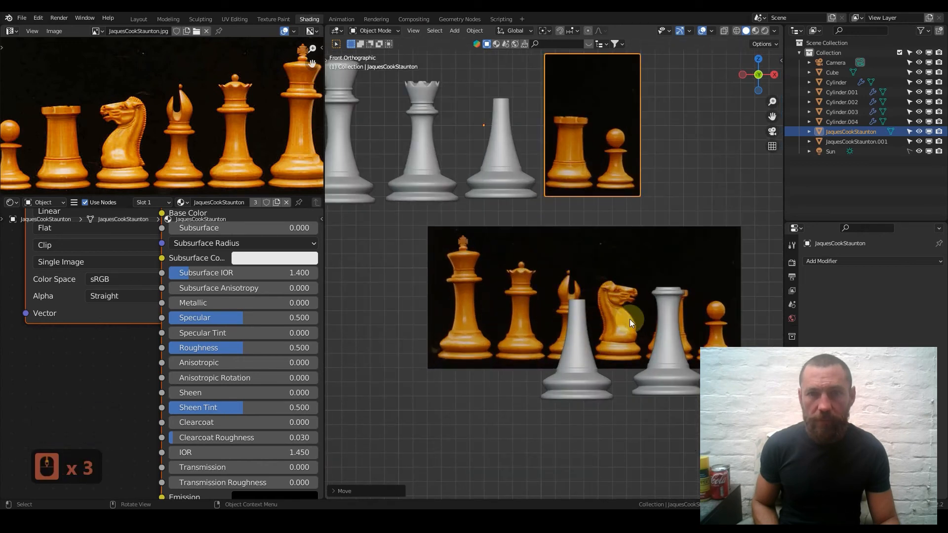
middle_click_drag(574, 162, 633, 221, "shift")
key("g")
scroll(616, 184, "up", 3)
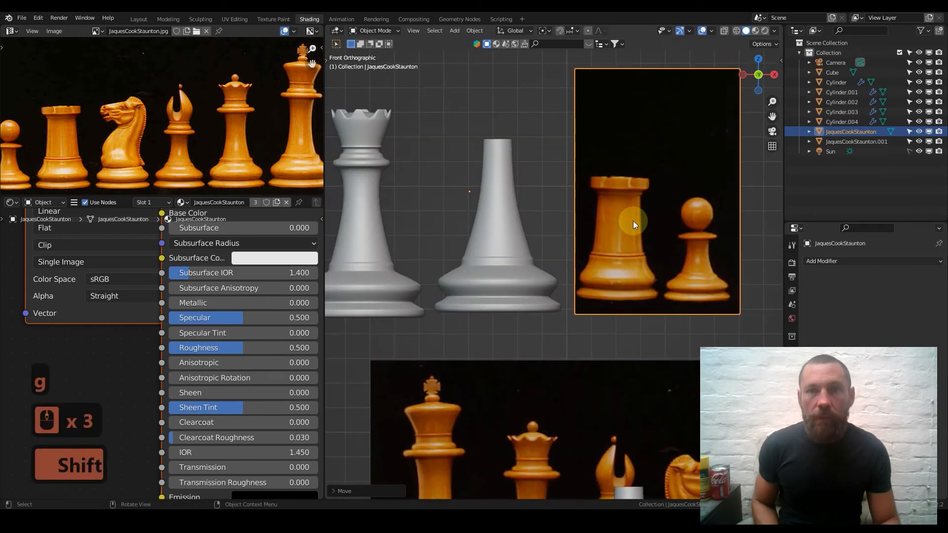
key("g")
left_click(648, 208)
Enter Edit Mode on the duplicated body with X-ray enabled and vertex selection active.
left_click(499, 183)
middle_click_drag(522, 185, 529, 211, "shift")
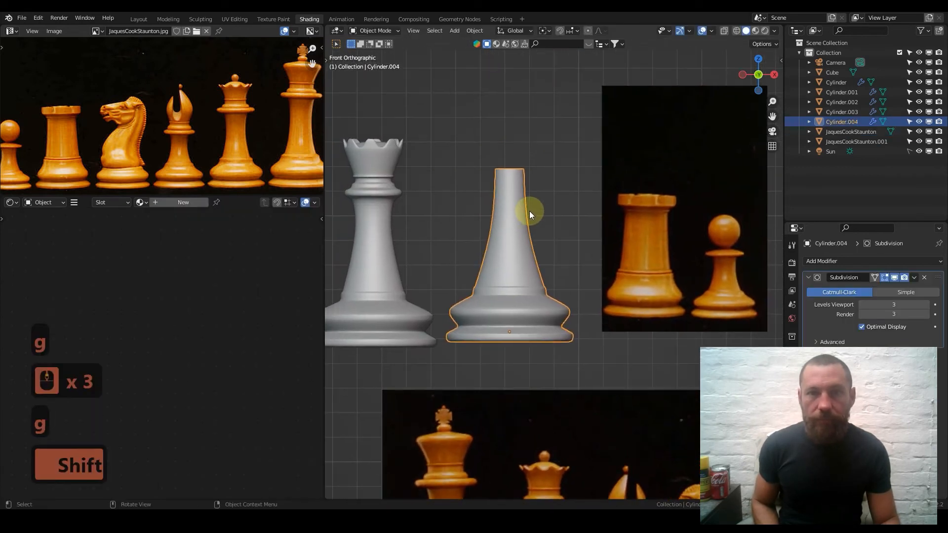
scroll(561, 312, "down", 2)
middle_click_drag(586, 394, 602, 370, "shift")
key("Tab")
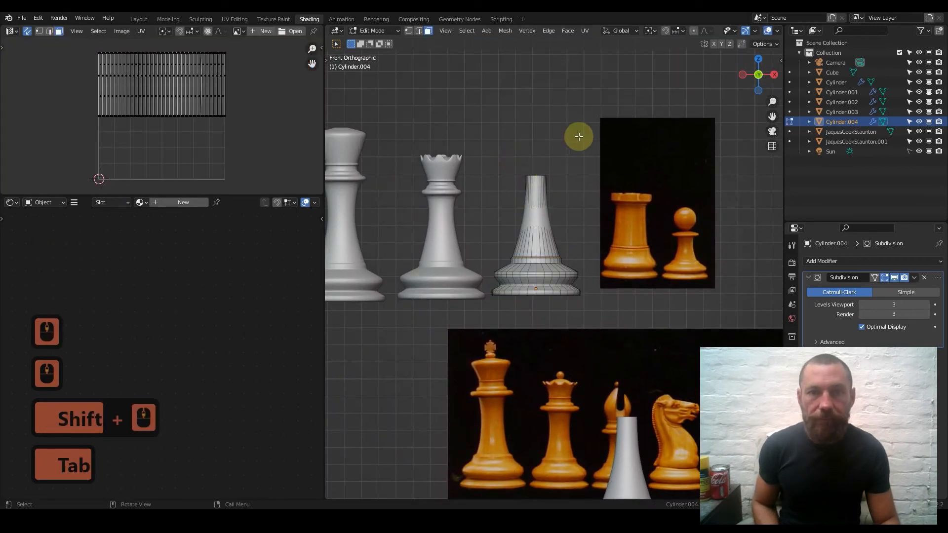
scroll(730, 27, "right", 5)
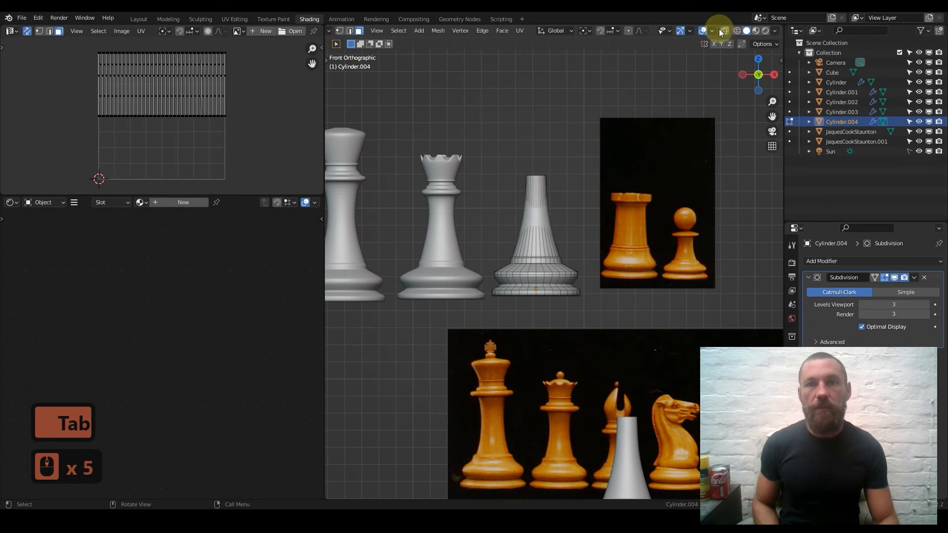
left_click(724, 32)
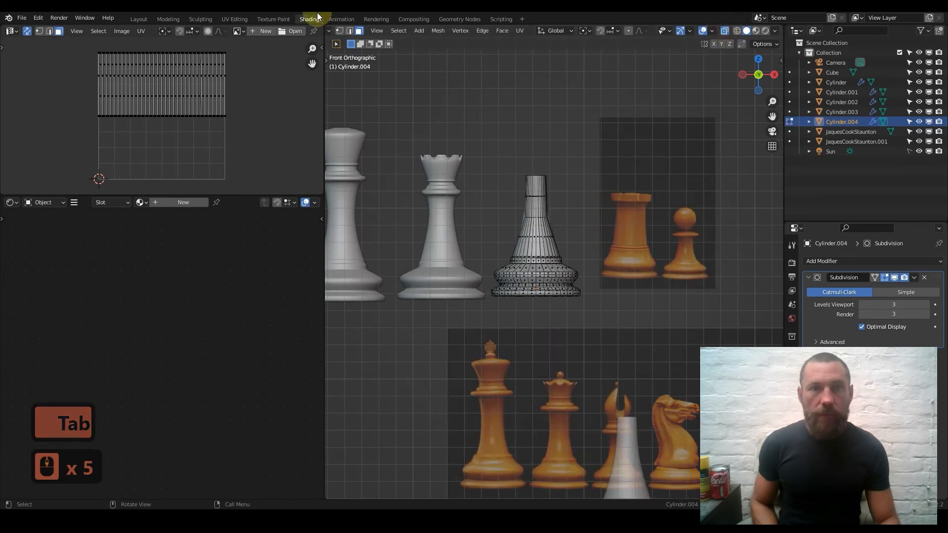
left_click(340, 31)
Select the body's top vertex ring and lower it about 0.133 m along Z to the reference rook's height.
left_click_drag(493, 132, 545, 190)
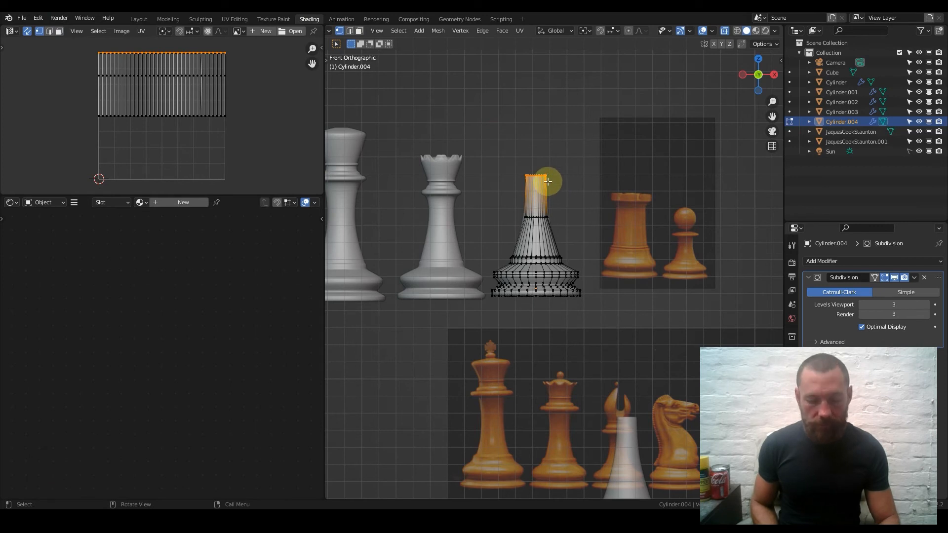
key("g")
key("z")
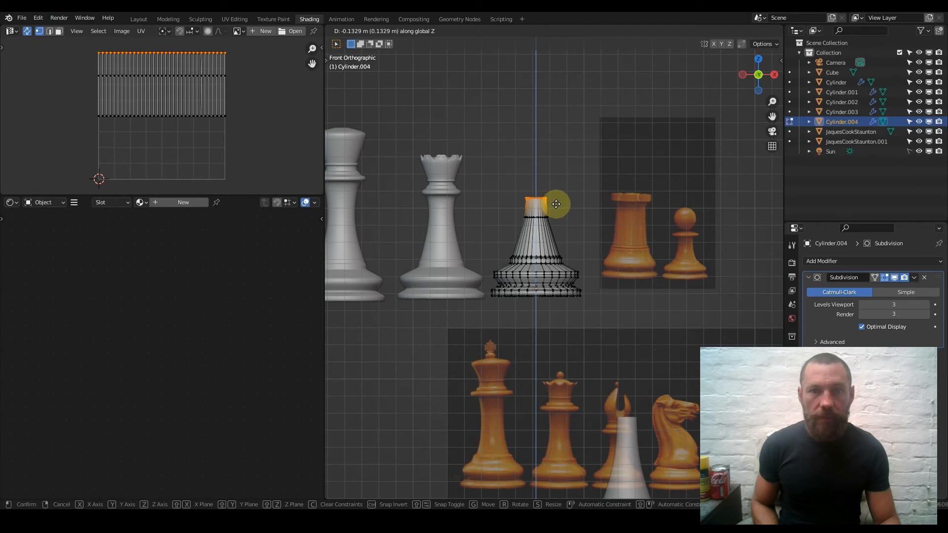
left_click(556, 205)
Widen the two upper vertex rings horizontally with Z locked to match the reference rook's tower, and check the shape in Object Mode.
left_click_drag(493, 184, 572, 241)
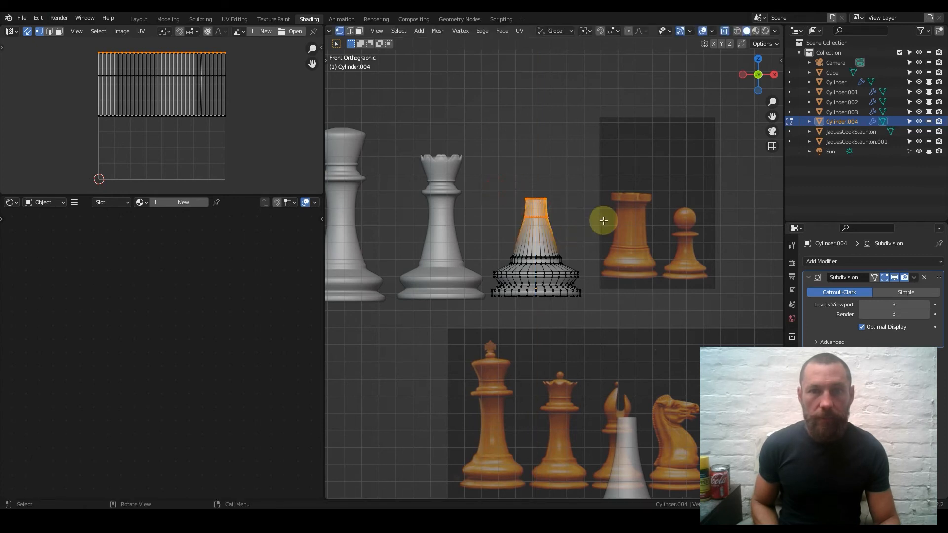
key("s")
key("shift+z")
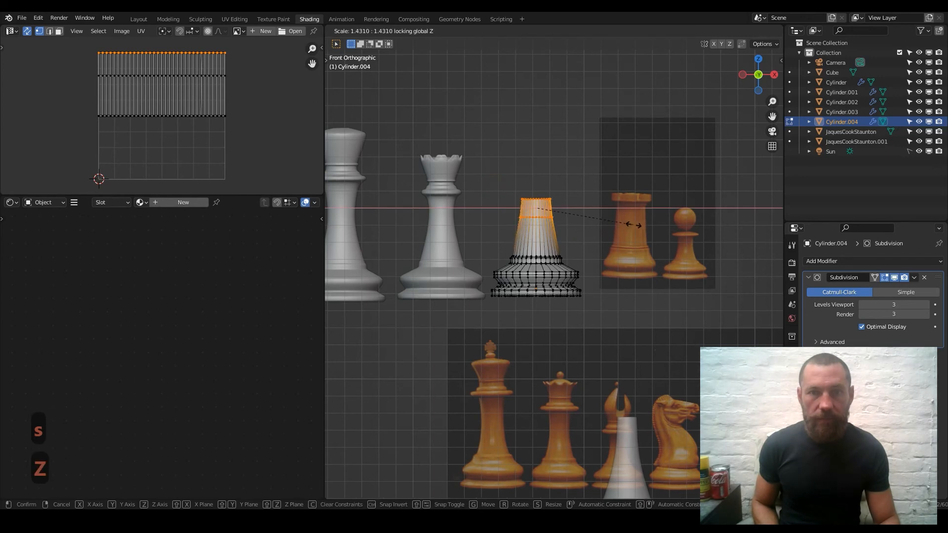
left_click(649, 228)
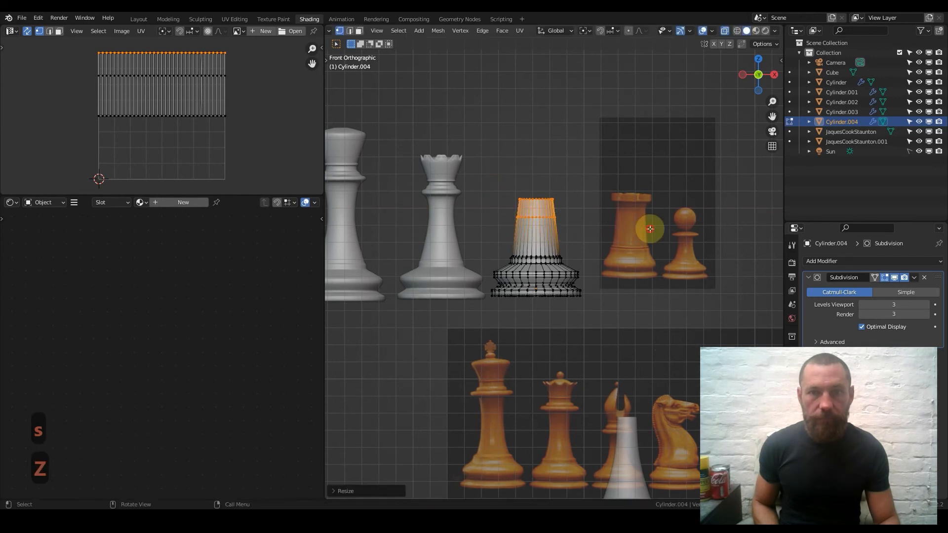
key("Tab")
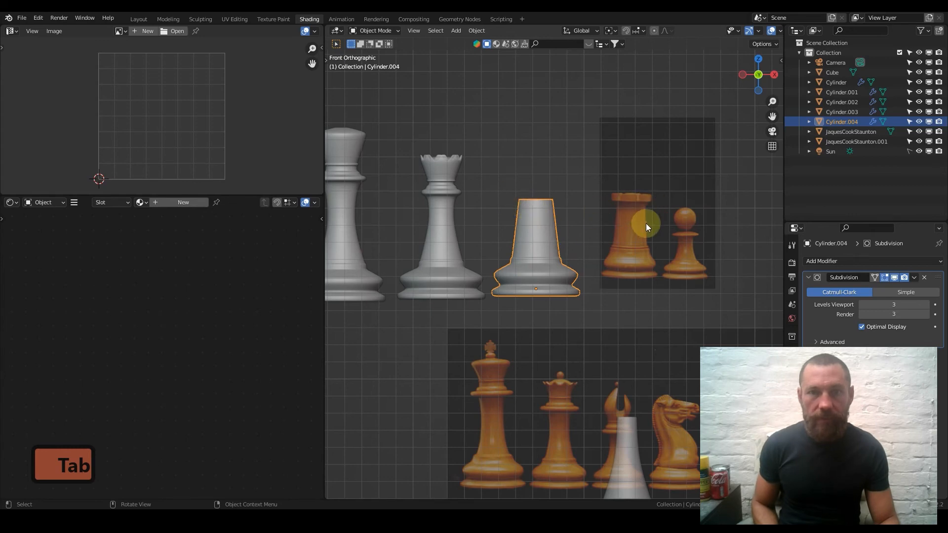
Extrude the rook tower's top ring outward to a scale of about 1.15, and extrude that ring slightly upward along Z as a thin collar.
scroll(646, 224, "up", 4)
middle_click_drag(527, 201, 548, 279, "shift")
key("Tab")
scroll(521, 218, "up", 2)
middle_click_drag(541, 202, 544, 247, "shift")
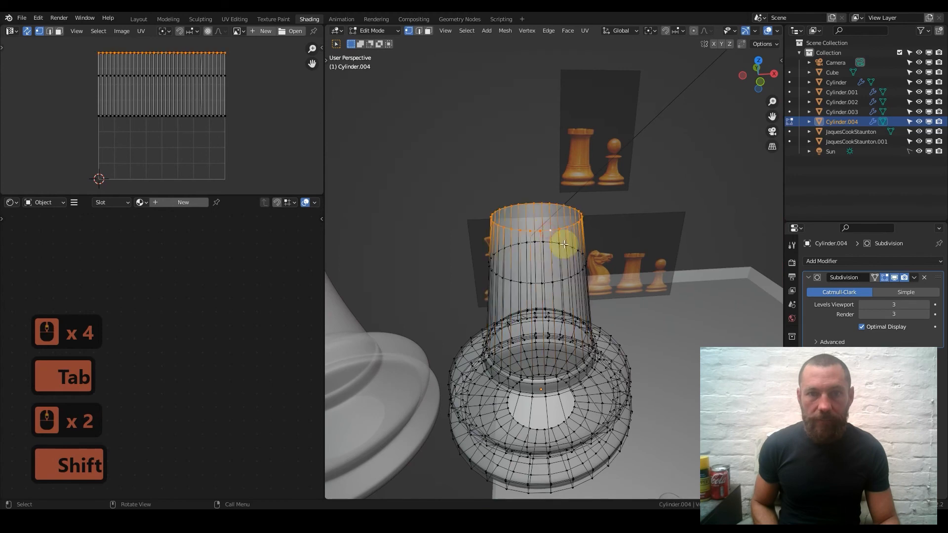
key("1")
scroll(607, 258, "down", 3)
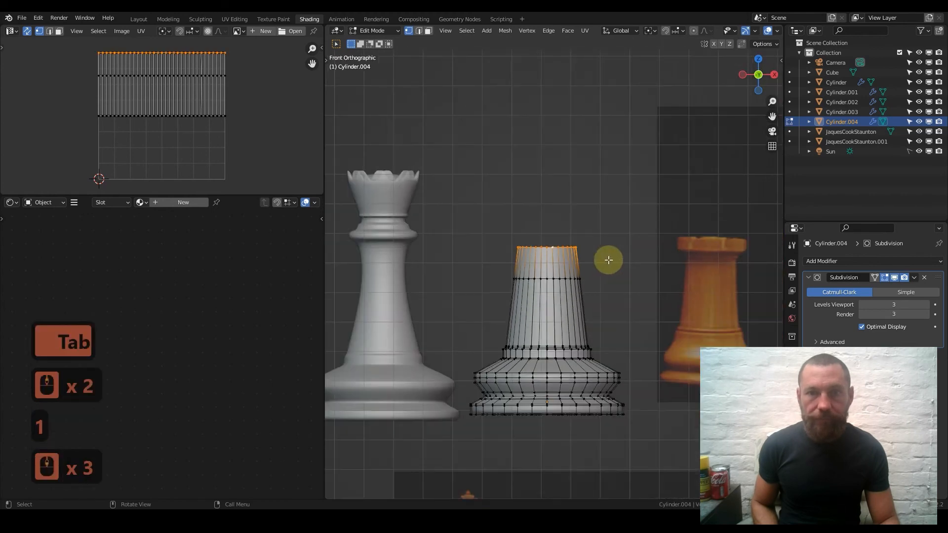
scroll(606, 257, "up", 2)
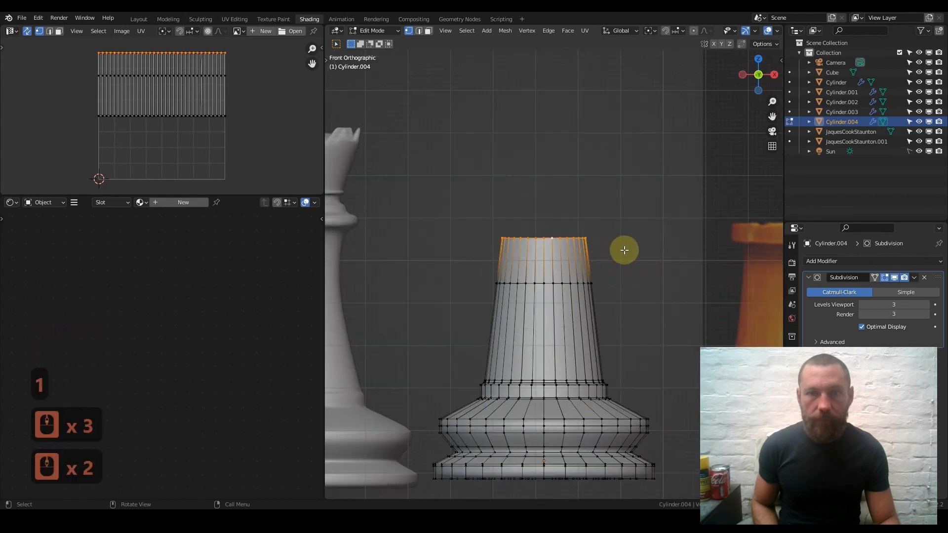
key("e")
key("s")
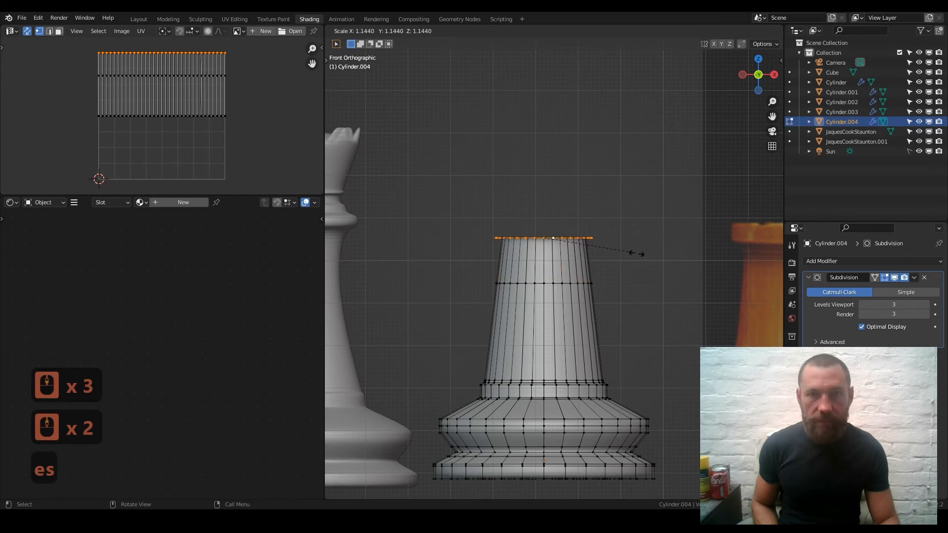
left_click(637, 253)
key("e")
key("z")
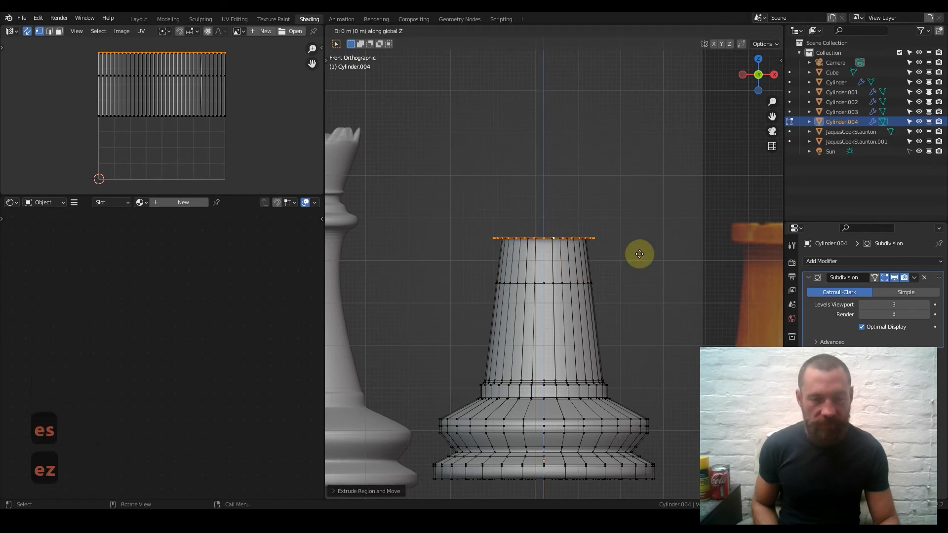
left_click(640, 250)
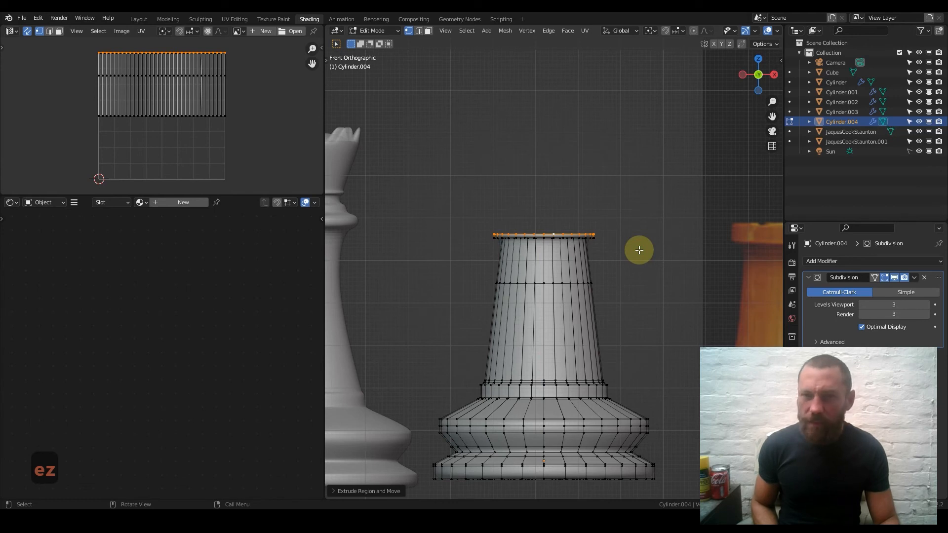
Extrude the collar's top ring inward to about 0.94 scale, and extrude it up about 0.013 m along Z with a slight outward flare.
key("e")
key("s")
left_click(635, 248)
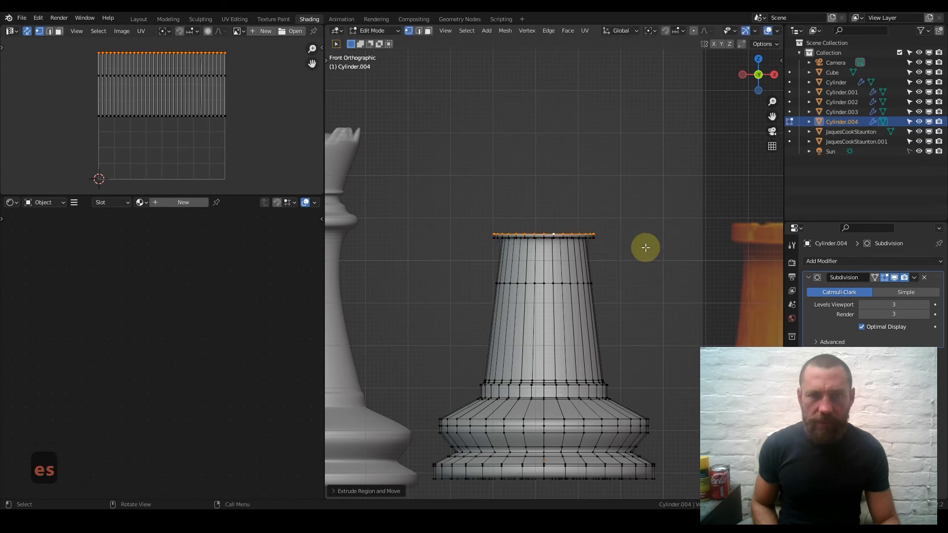
key("s")
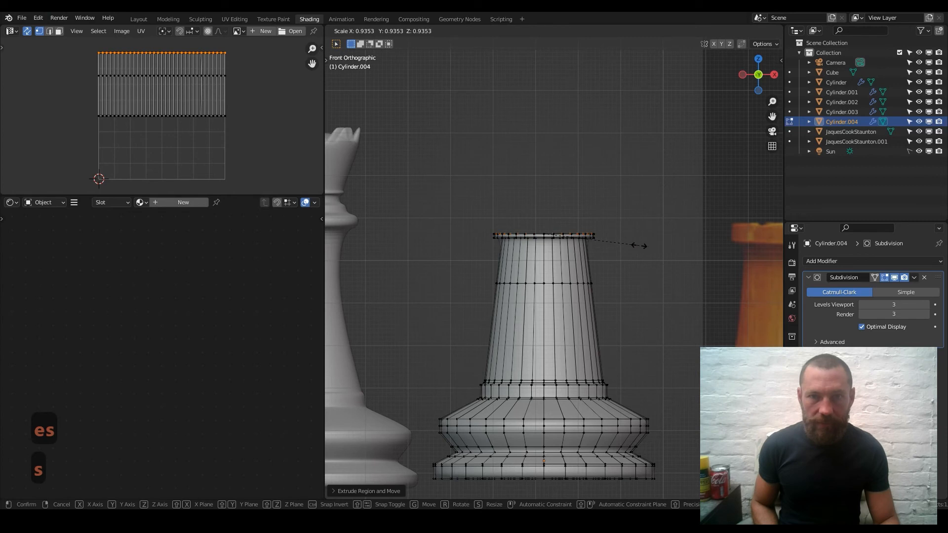
left_click(637, 245)
key("e")
key("z")
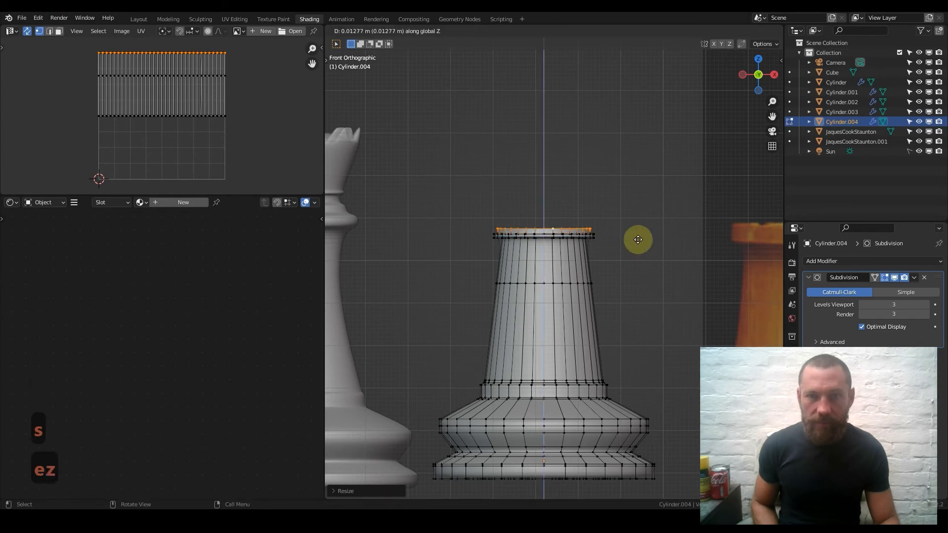
left_click(637, 239)
key("s")
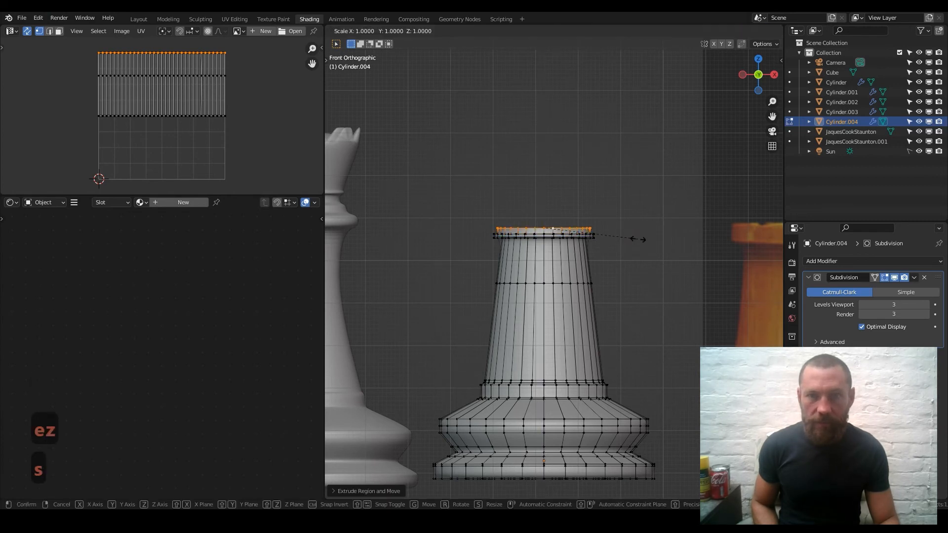
left_click(643, 239)
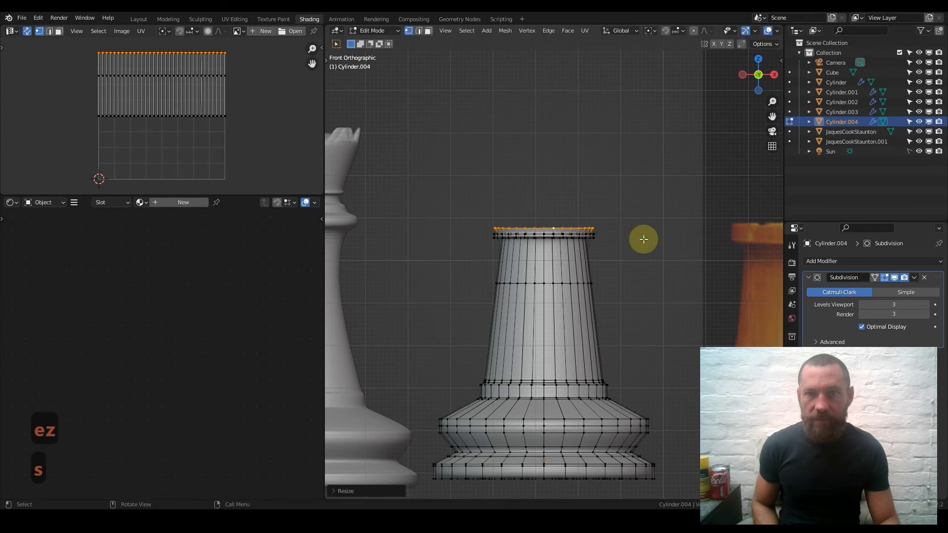
Extrude the top ring outward to about 1.38 scale, and extrude it up about 0.084 m along Z to form the rook's head.
scroll(643, 240, "down", 1)
key("e")
key("s")
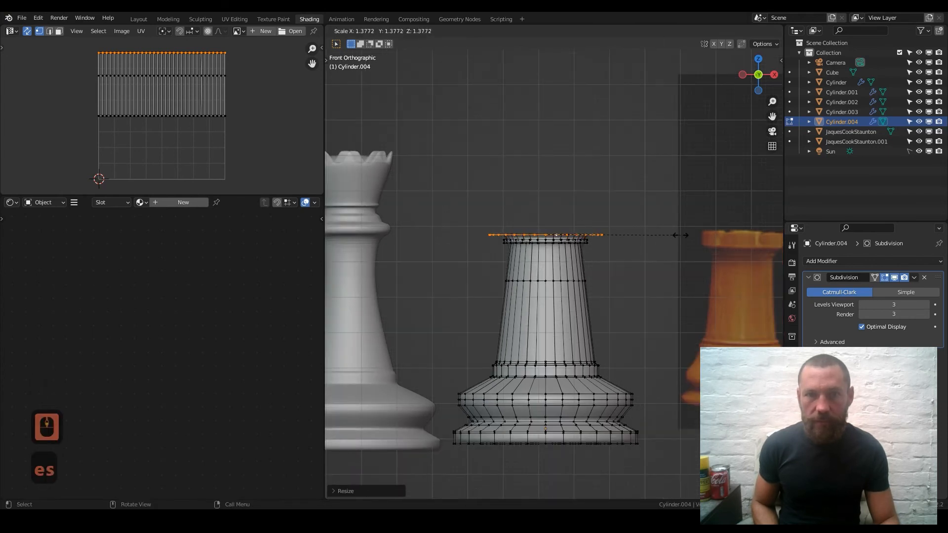
left_click(684, 235)
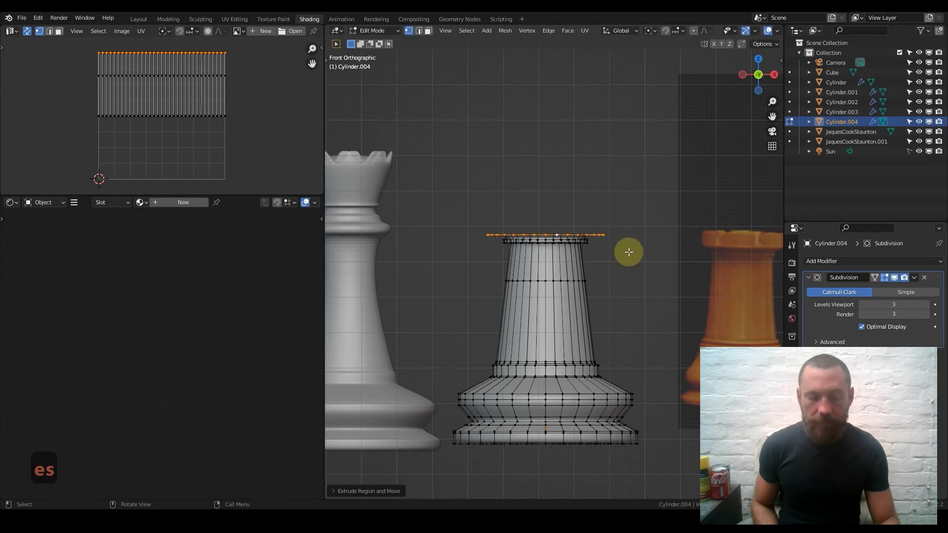
key("e")
key("z")
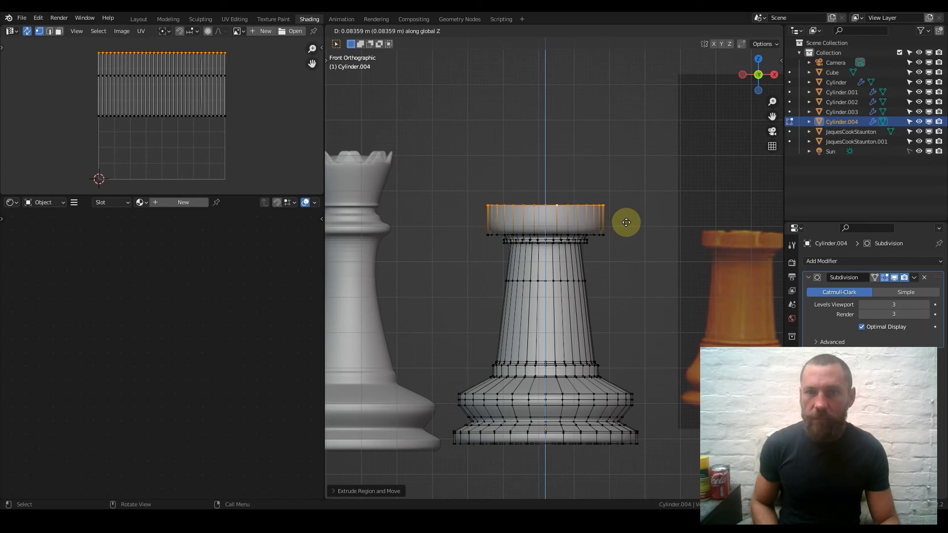
left_click(626, 222)
right_click(557, 216)
key("Escape")
Extrude the head's upper ring inward to form a thick flat rim, and extrude the inner ring downward along Z into the opening.
middle_click_drag(546, 229, 589, 288)
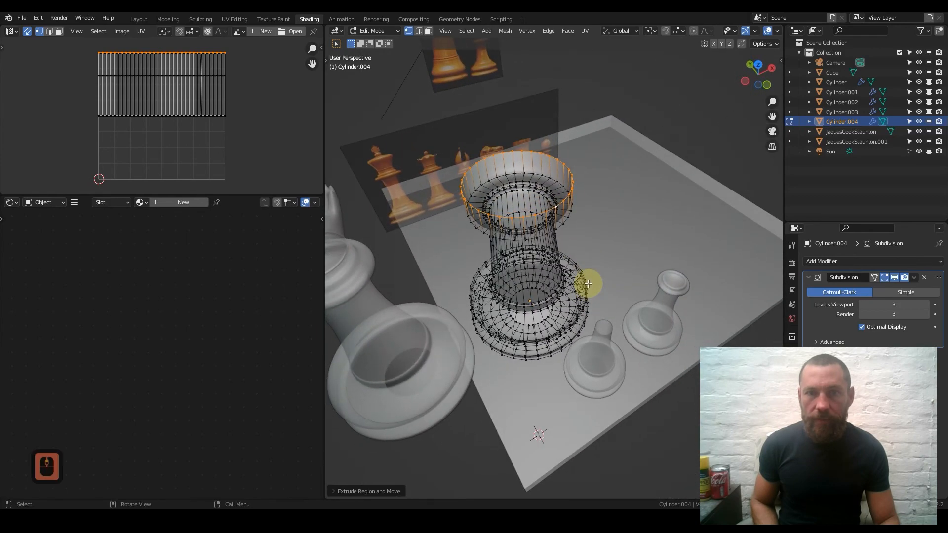
scroll(589, 288, "up", 6)
middle_click_drag(564, 247, 596, 328, "shift")
scroll(630, 234, "down", 1)
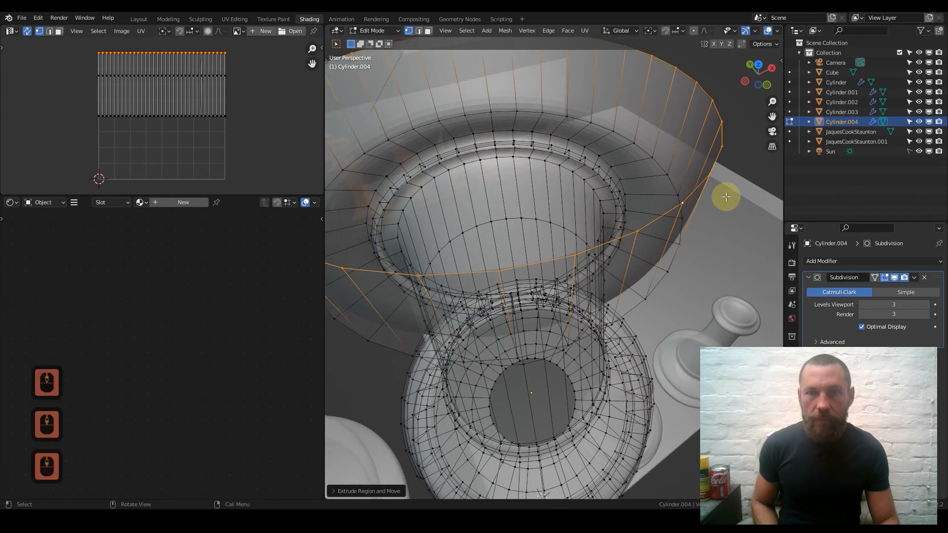
scroll(726, 196, "down", 2)
scroll(650, 214, "up", 2)
key("e")
key("s")
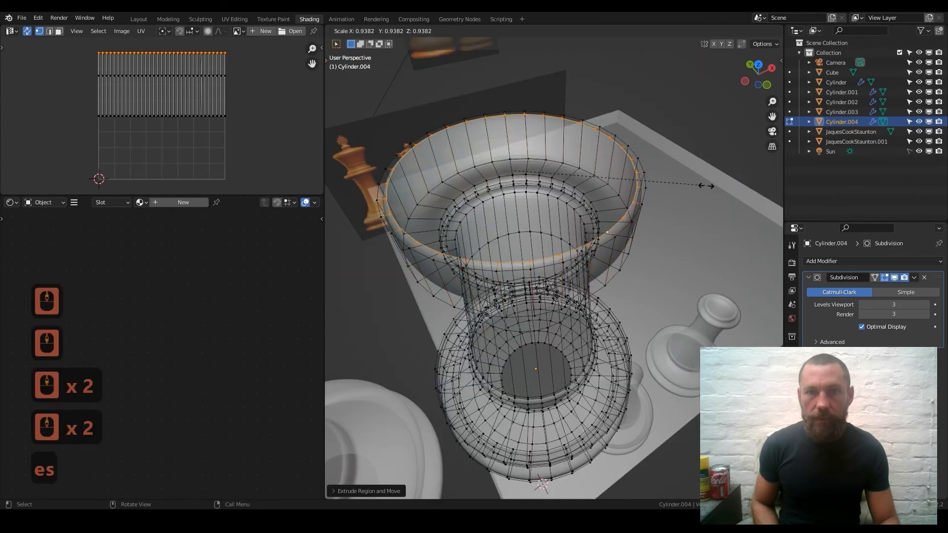
left_click(663, 187)
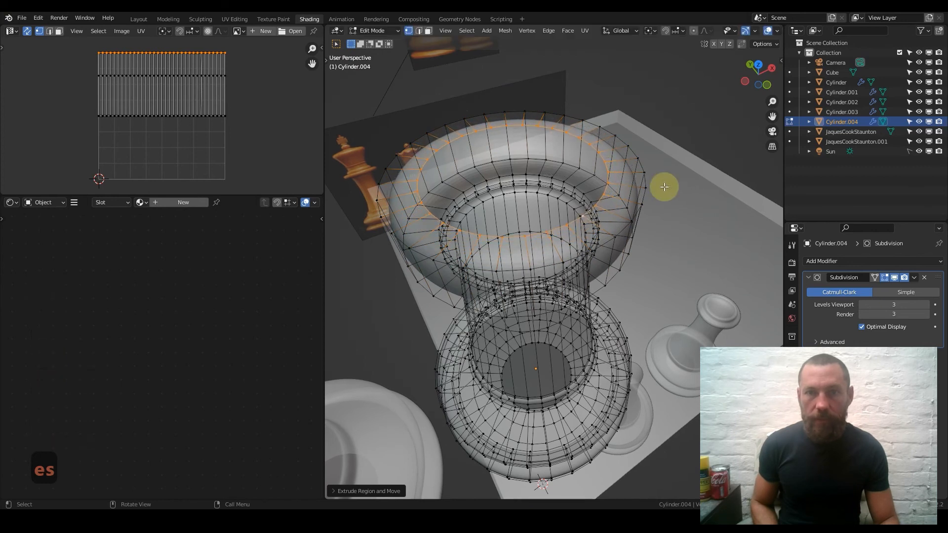
key("e")
key("z")
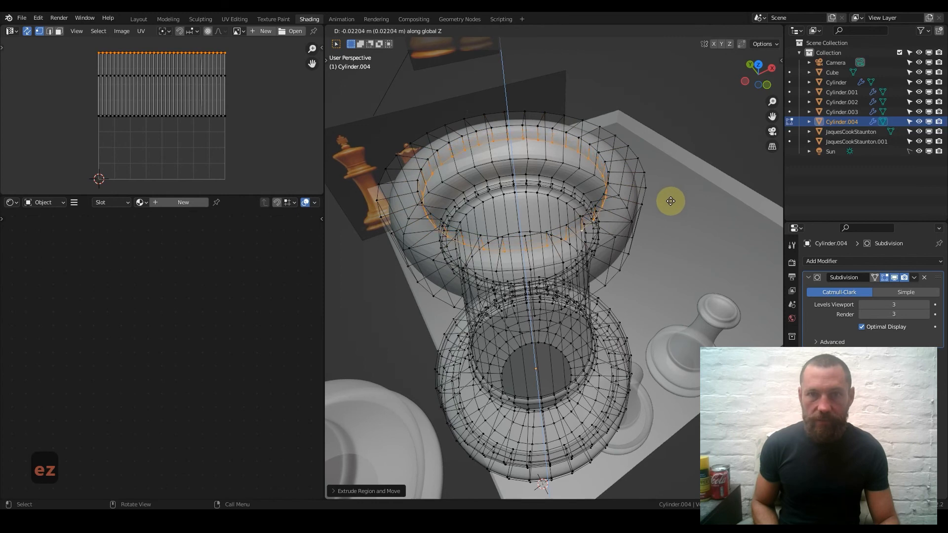
left_click(641, 202)
Add a loop cut on the rim's top surface and slide it close to the outer edge.
key("ctrl+r")
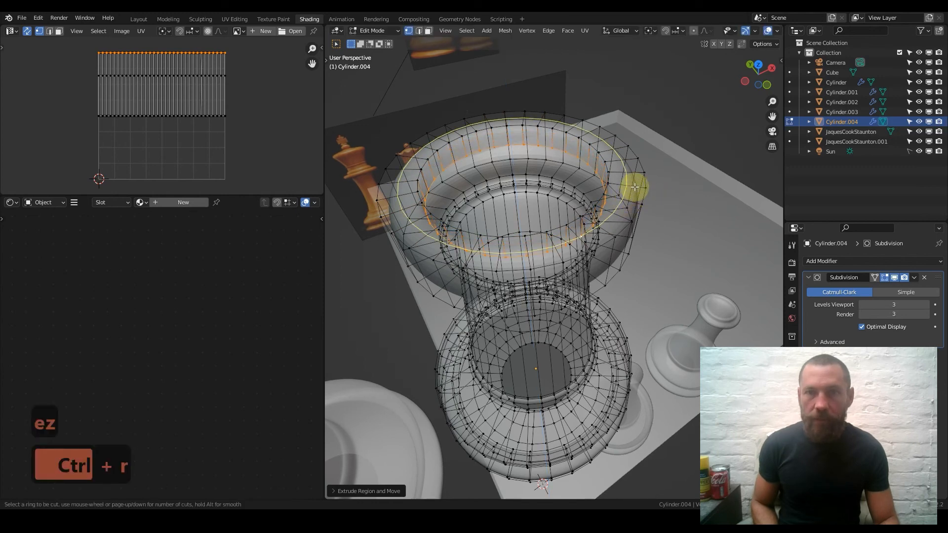
left_click(635, 187)
left_click(643, 190)
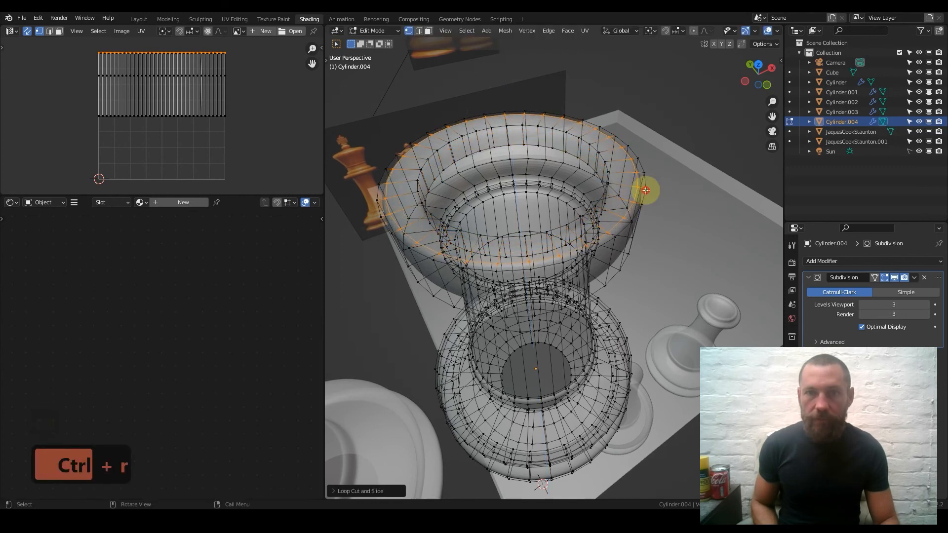
Return to Object Mode in front view to compare the rook with its reference, turn X-ray off and save the file.
key("Tab")
middle_click_drag(510, 129, 571, 270, "shift")
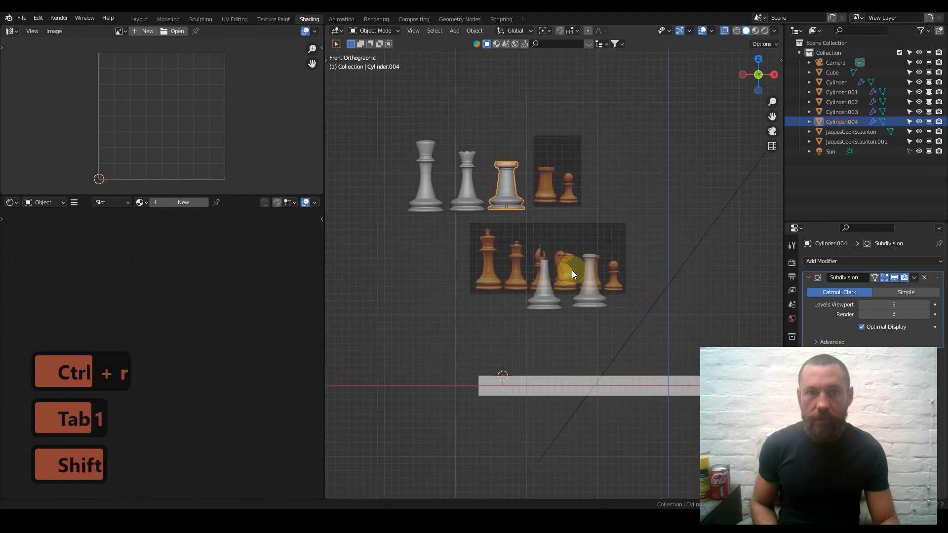
scroll(530, 205, "up", 3)
middle_click_drag(485, 149, 567, 280, "shift")
scroll(564, 228, "up", 1)
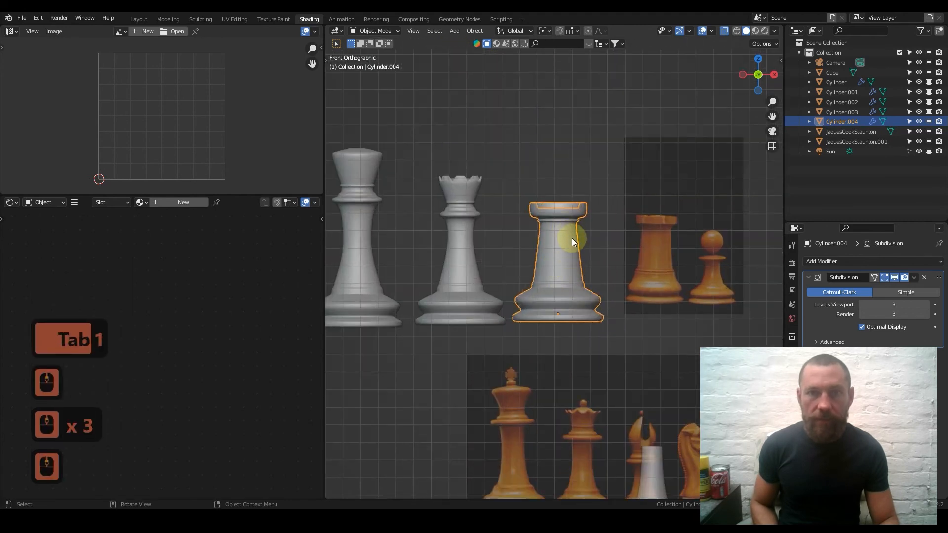
left_click(724, 30)
key("ctrl+s")
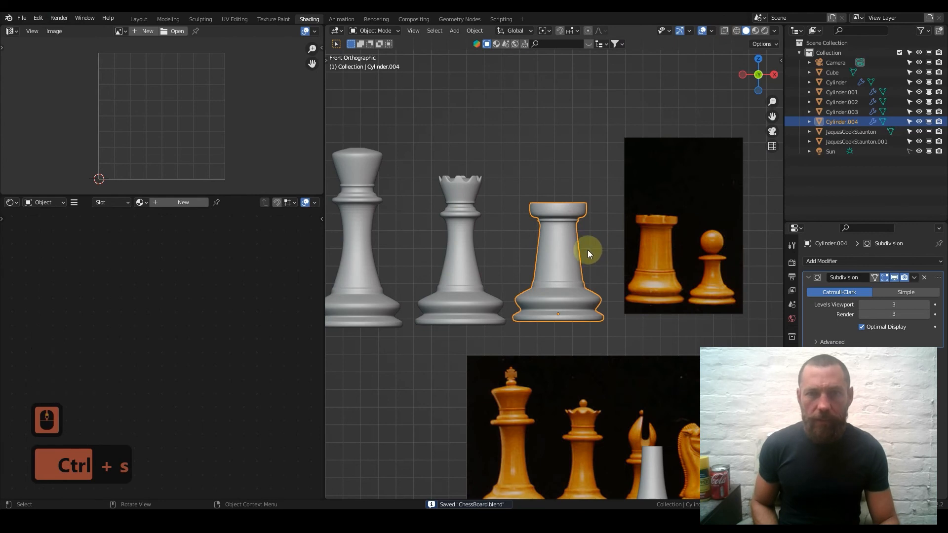
Enter Edit Mode on the rook with face selection active and its top rim in close view from above.
scroll(585, 245, "up", 4)
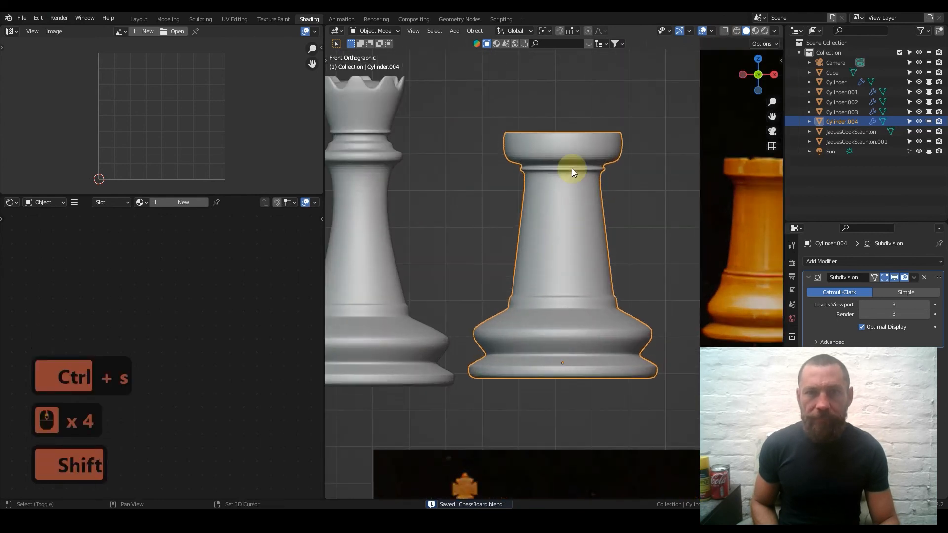
middle_click_drag(573, 170, 561, 265)
scroll(567, 250, "up", 3)
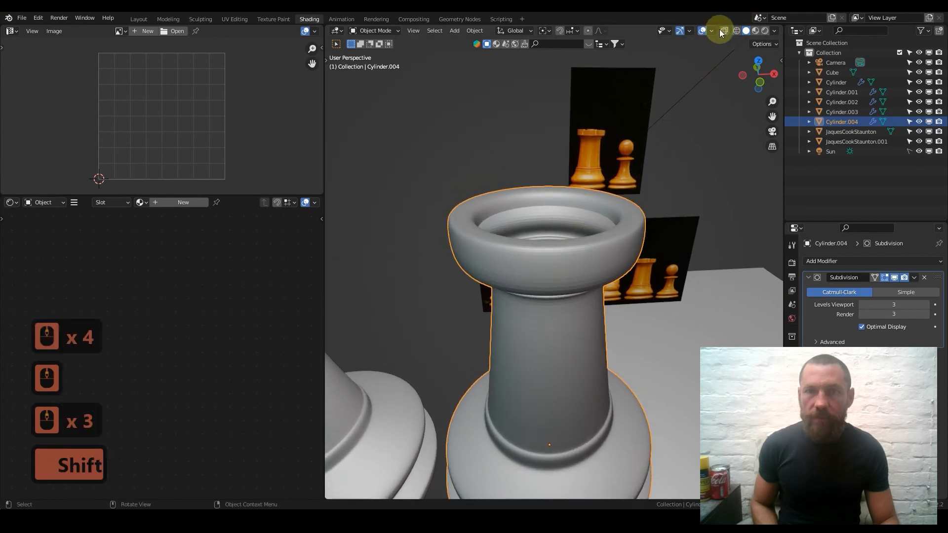
key("Tab")
middle_click_drag(560, 249, 450, 62)
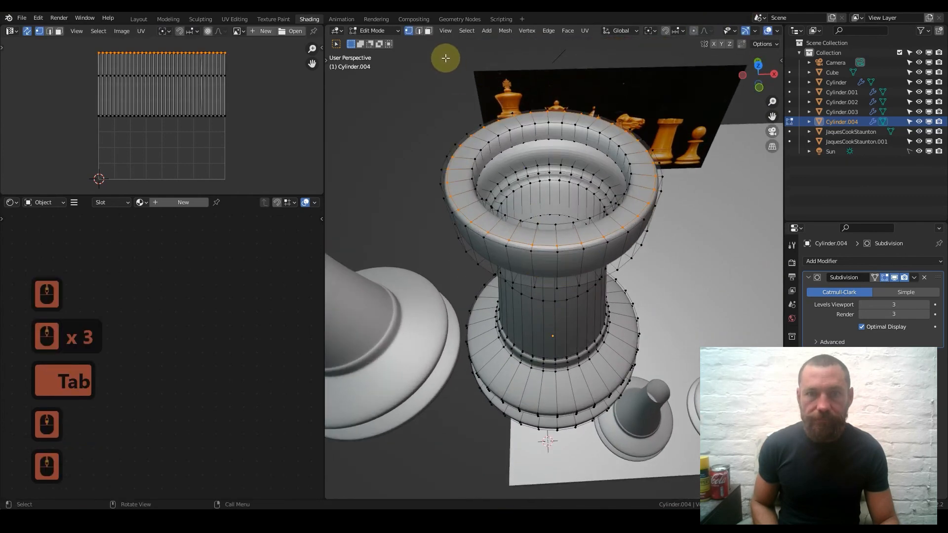
left_click(428, 31)
scroll(514, 225, "up", 3)
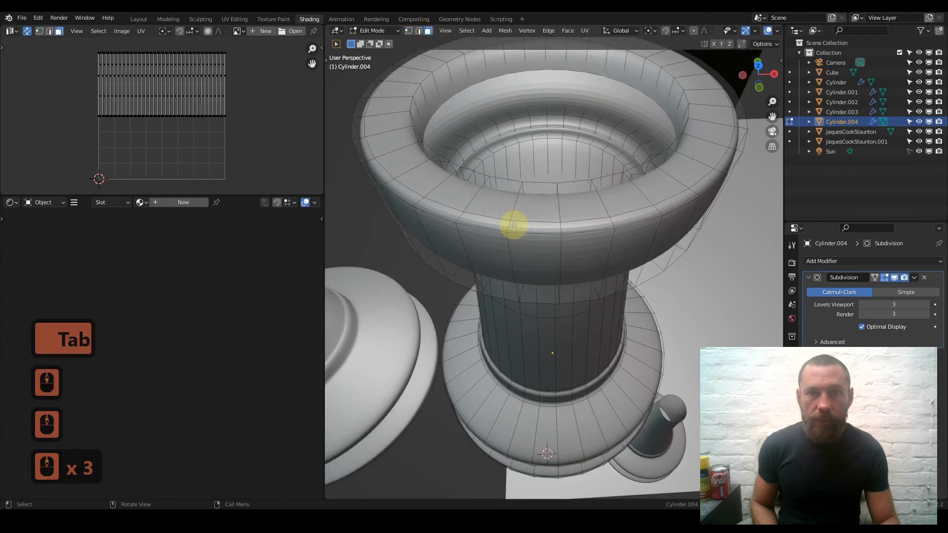
key("shift")
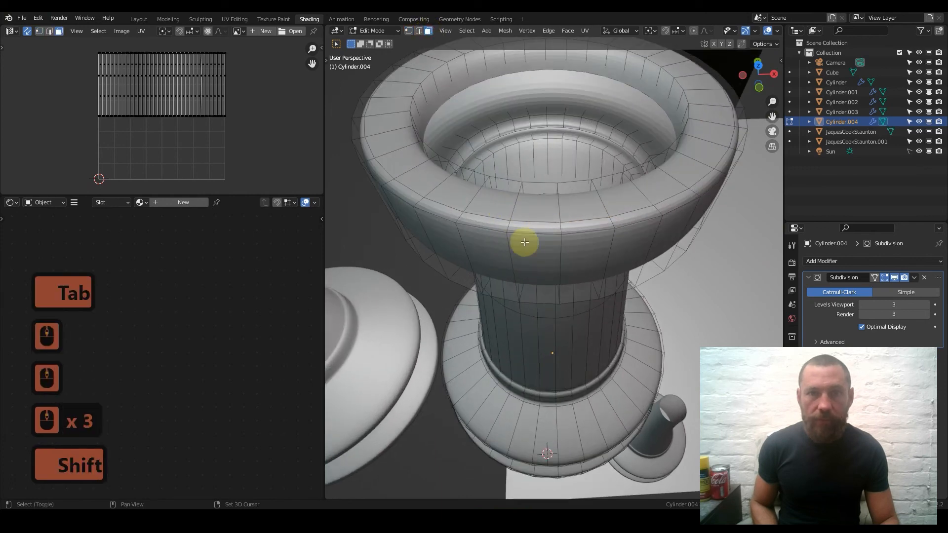
Dissolve the edge loop beside the rim's outer edge and return to face selection.
left_click(419, 31)
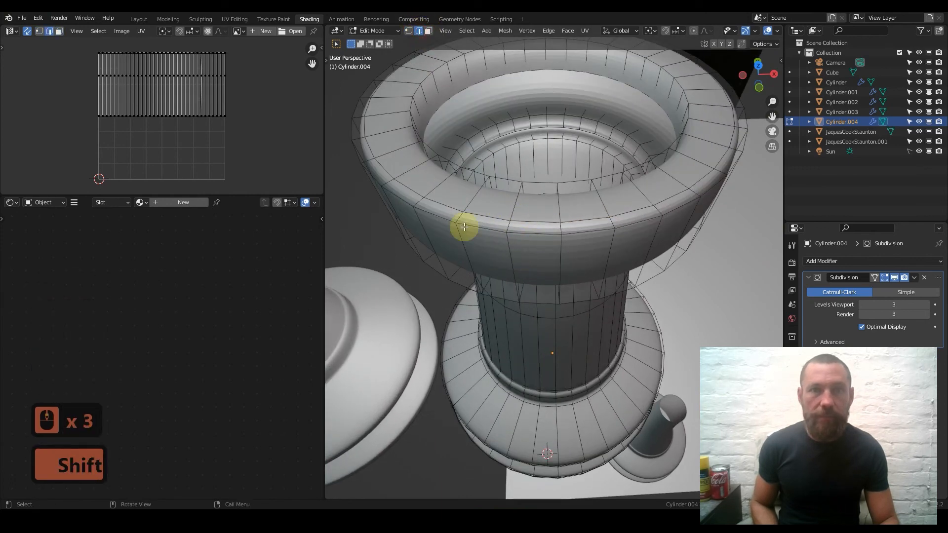
left_click(487, 213, "alt")
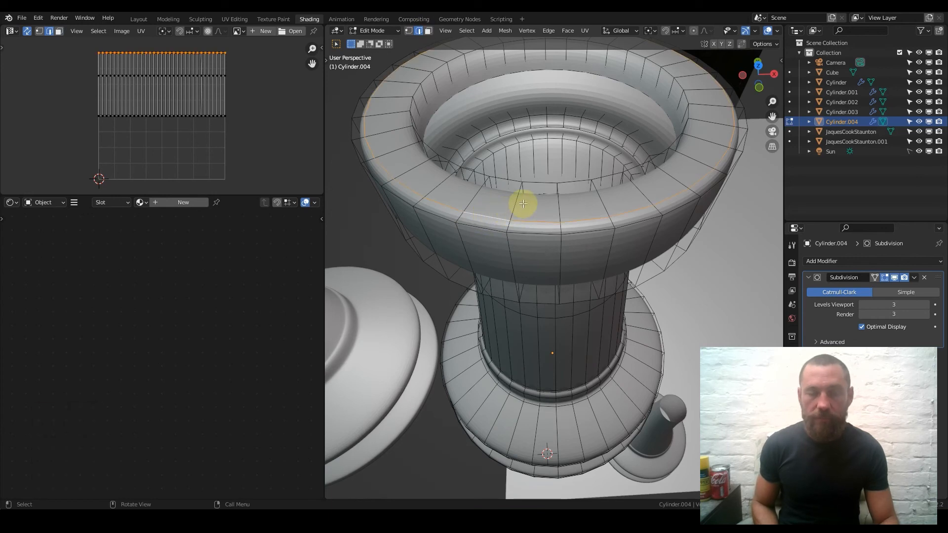
left_click(506, 31)
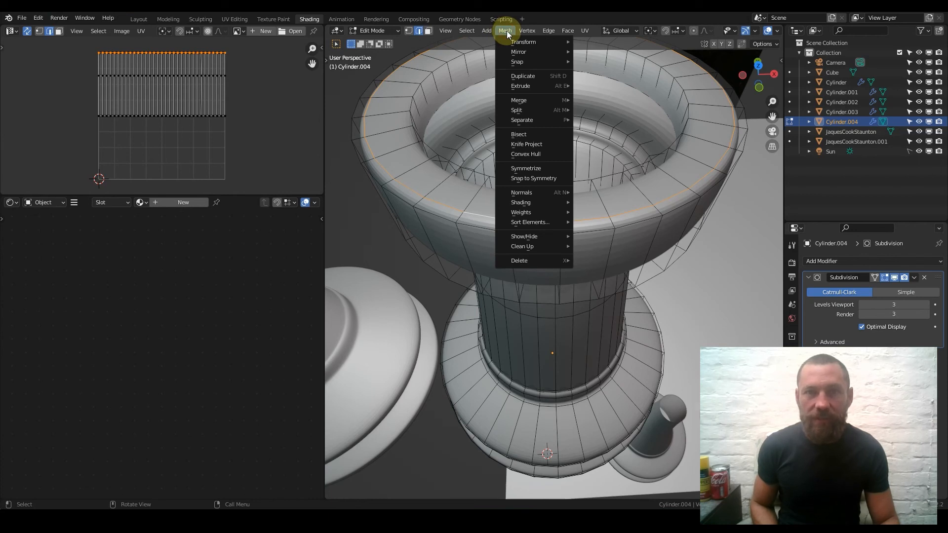
key("q")
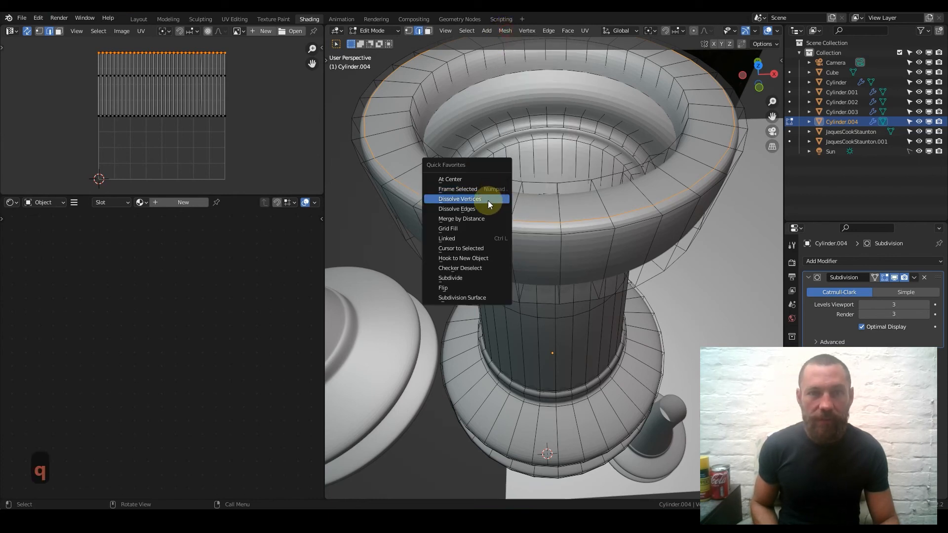
left_click(484, 208)
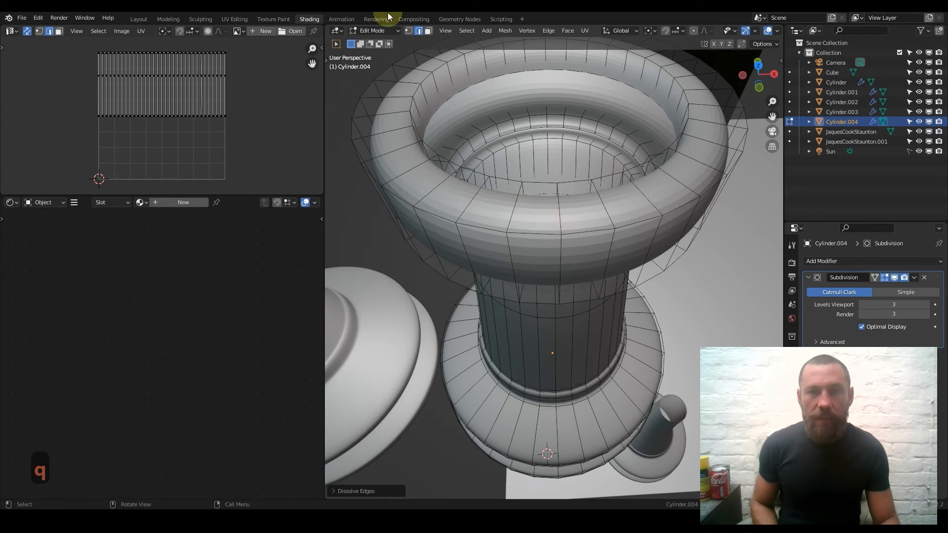
left_click(428, 32)
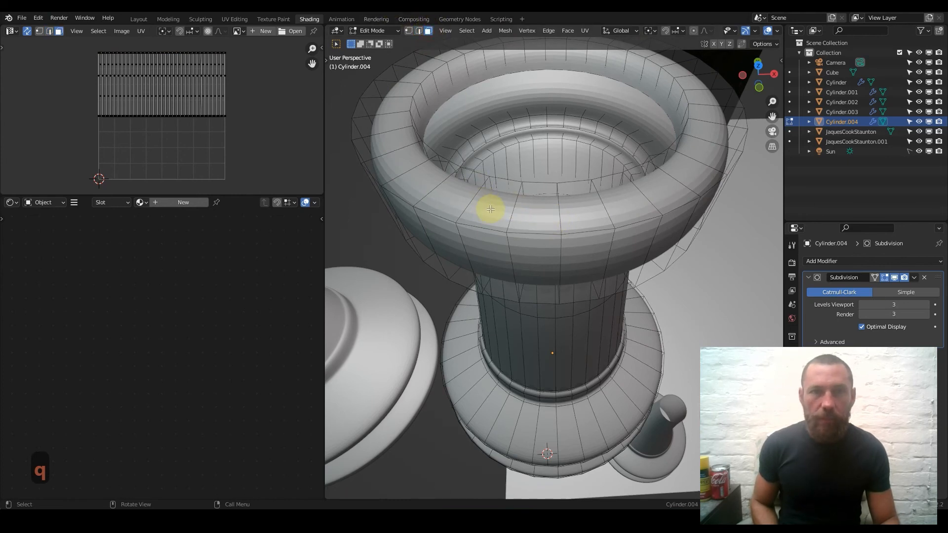
left_click(476, 197)
left_click(564, 201, "alt")
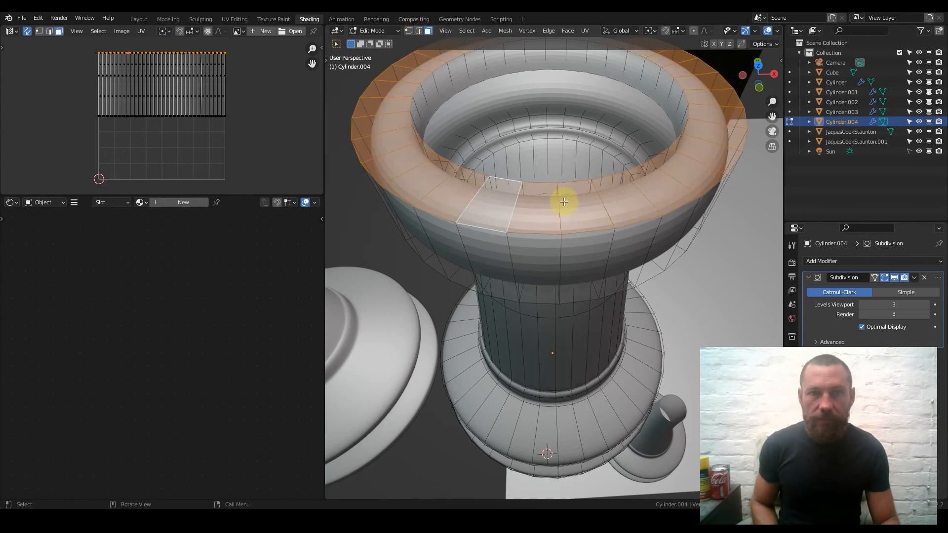
left_click(546, 221)
left_click(494, 211, "shift")
left_click(586, 212, "shift")
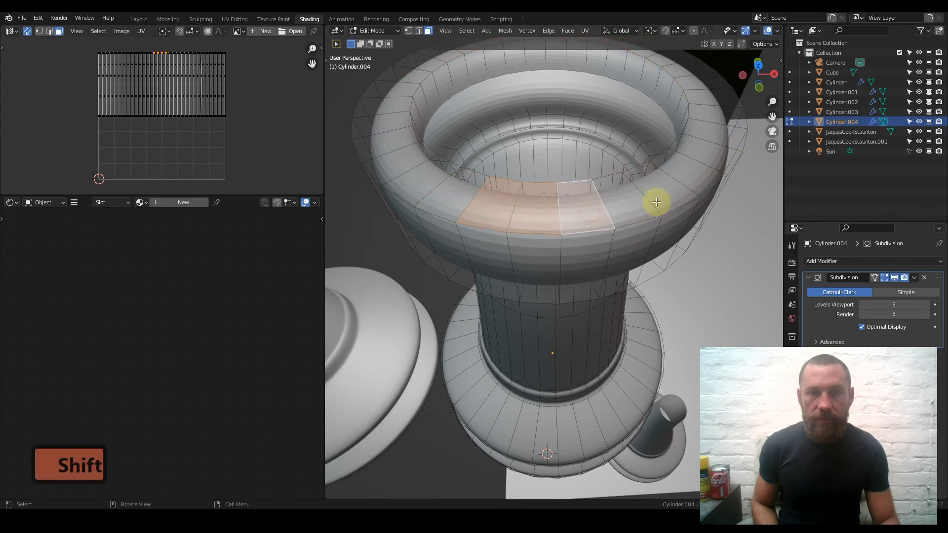
left_click(688, 182, "shift")
left_click(710, 153, "shift")
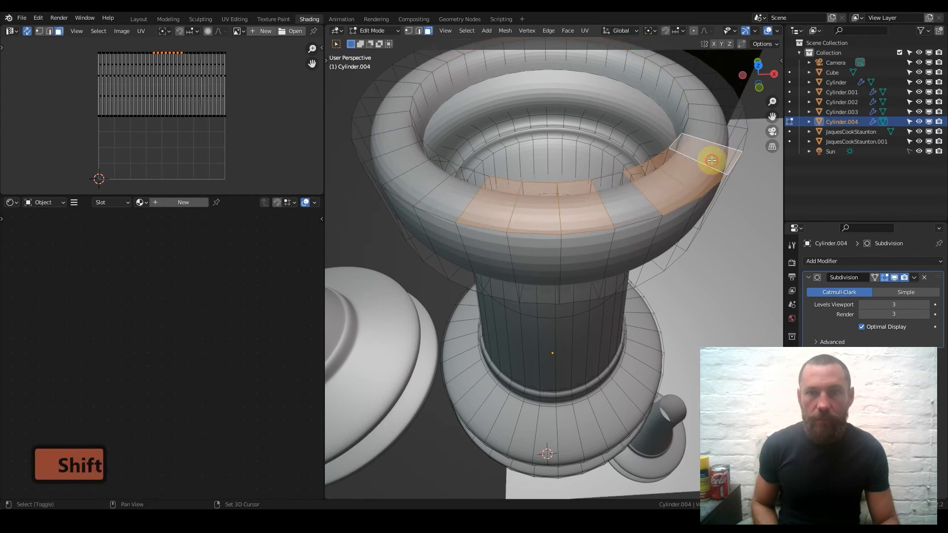
left_click(722, 114, "shift")
left_click(708, 89, "shift")
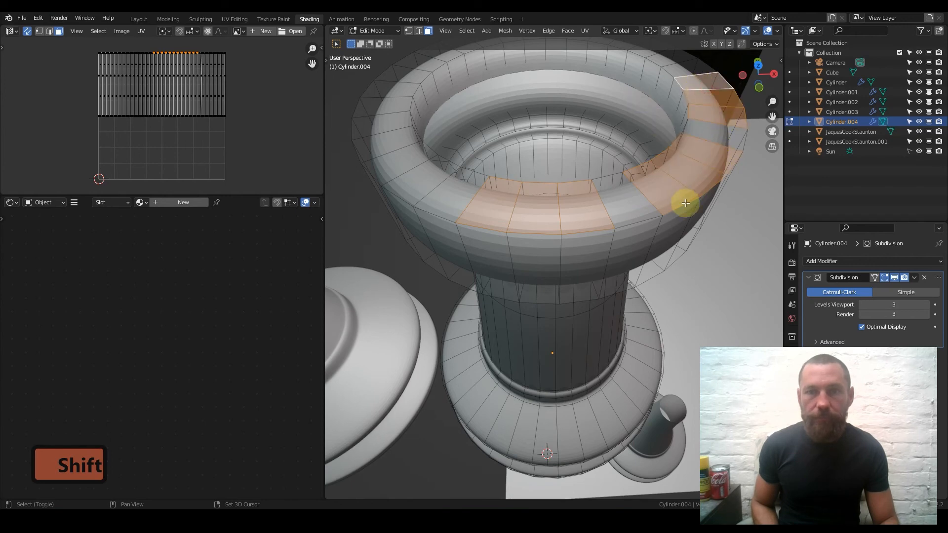
middle_click_drag(671, 117, 685, 145, "shift")
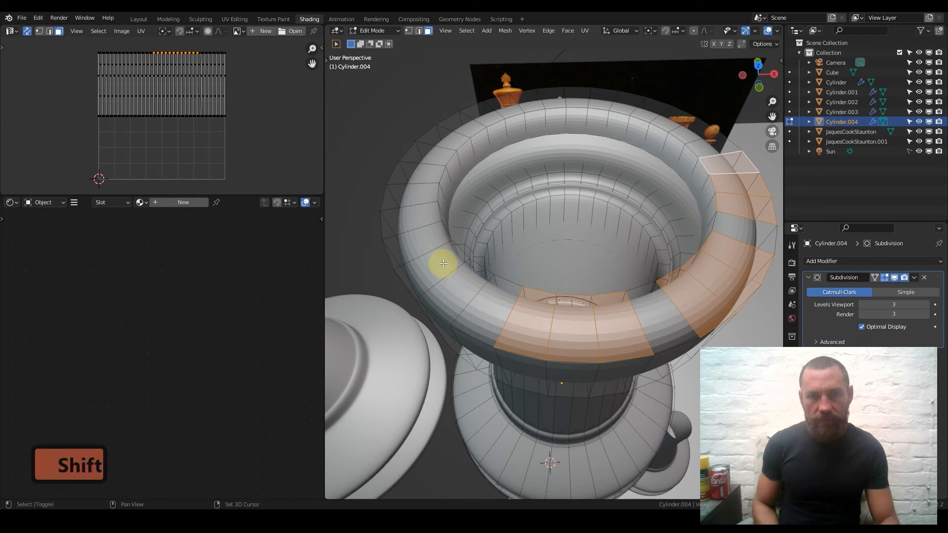
left_click(455, 284, "shift")
left_click(500, 317, "shift")
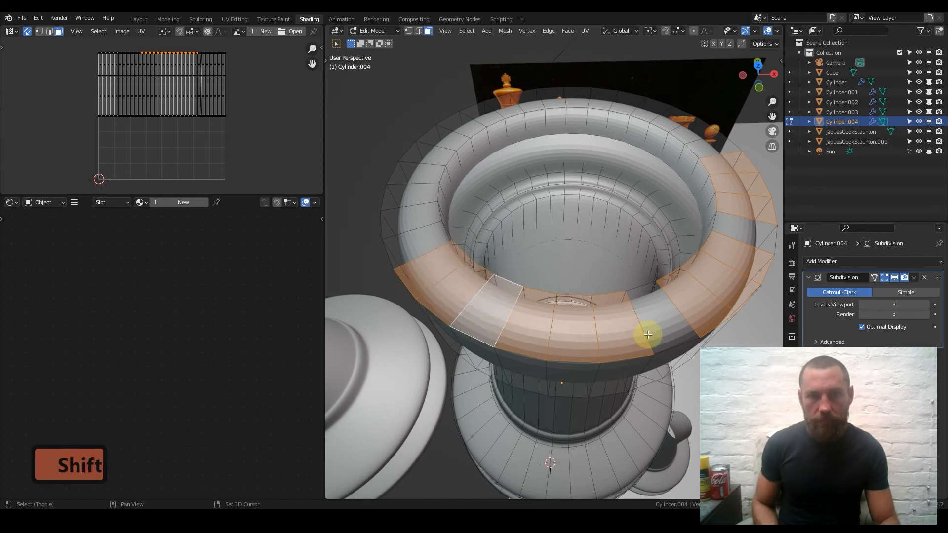
left_click(735, 217)
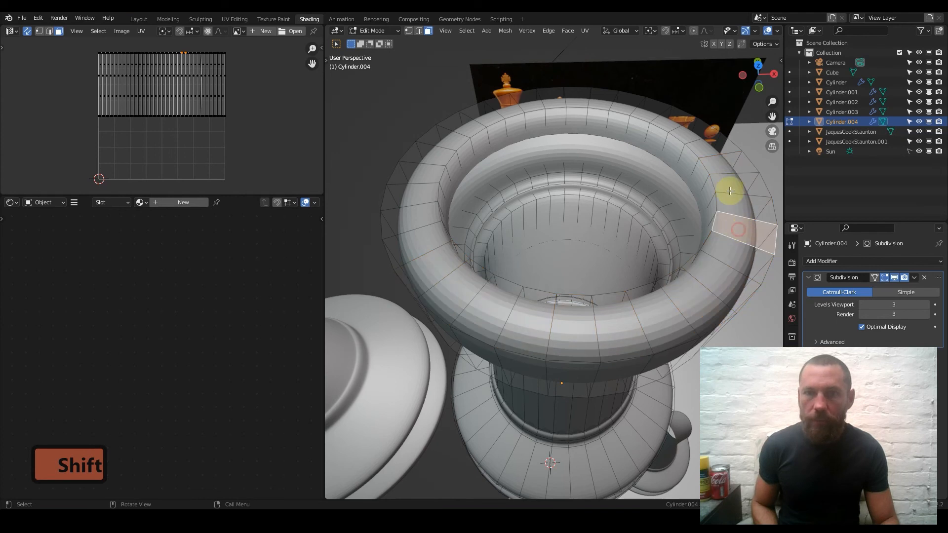
key("ctrl+z")
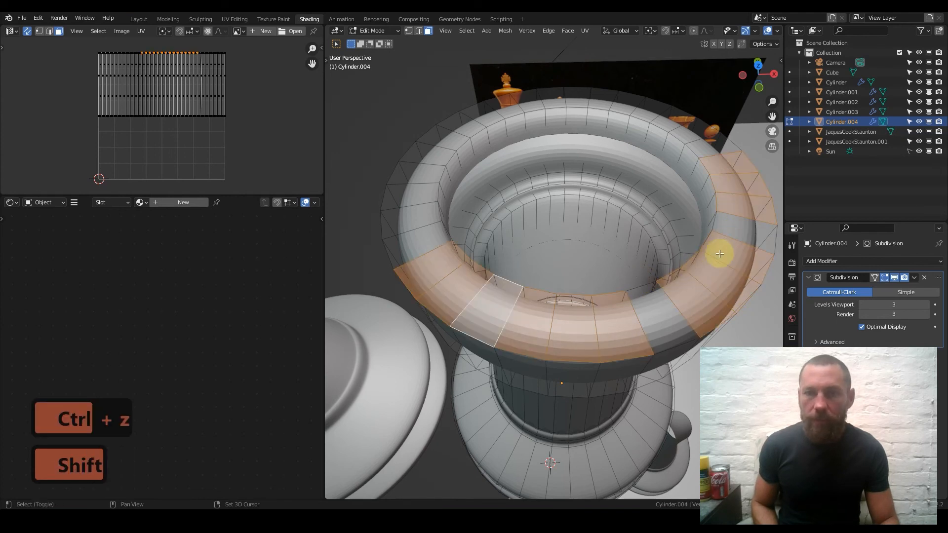
left_click(734, 221, "shift")
left_click_drag(712, 139, 735, 161, "ctrl")
left_click(684, 128, "shift")
left_click(639, 112, "shift")
left_click(600, 103, "shift")
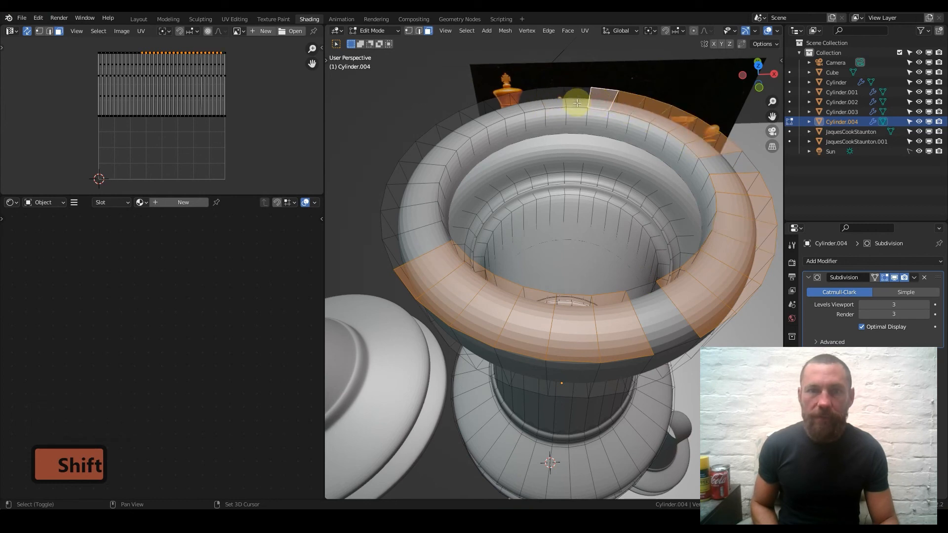
left_click(520, 106, "shift")
left_click(550, 99, "shift")
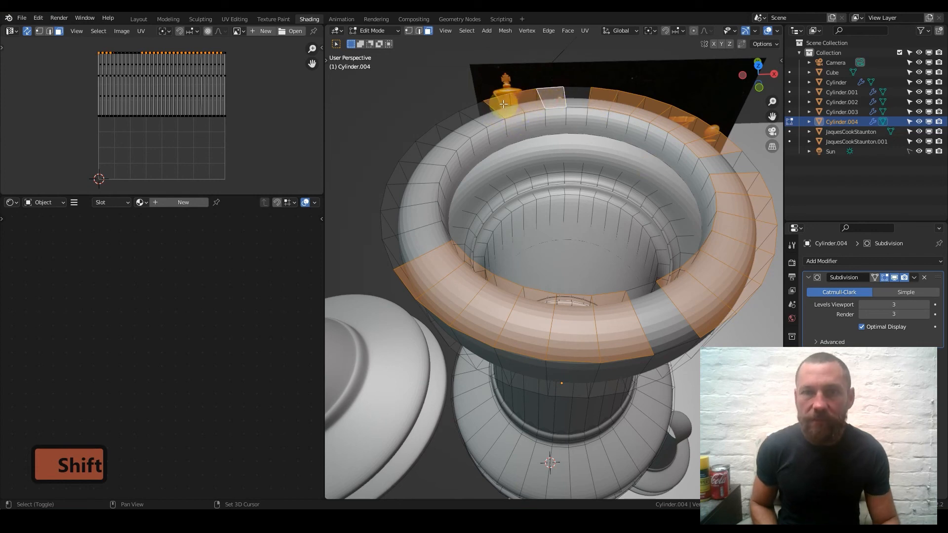
left_click(473, 122, "shift")
left_click(455, 135, "shift")
left_click(434, 147, "shift")
left_click(420, 159, "shift")
left_click(413, 190, "shift")
left_click(417, 217, "shift")
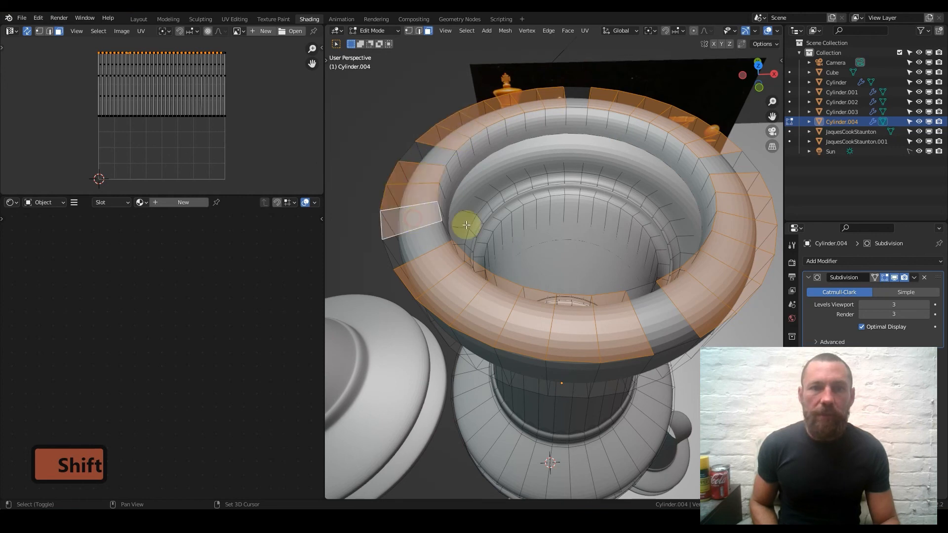
Select three groups of three neighbouring top faces along the front of the rook's rim, leaving one unselected face between groups.
left_click(454, 275)
left_click(456, 289, "shift")
left_click(475, 299, "shift")
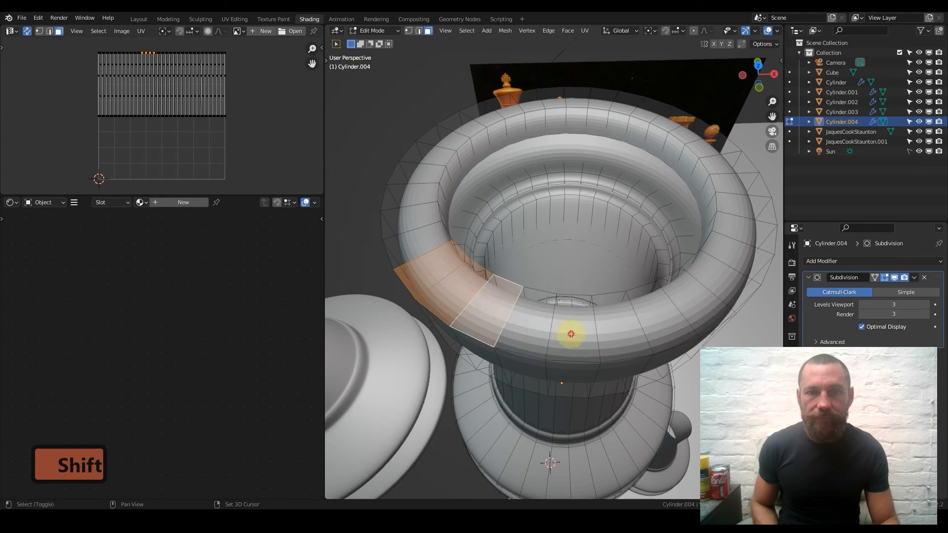
left_click(571, 334, "shift")
left_click(619, 331, "shift")
left_click(666, 323, "shift")
left_click(728, 274, "shift")
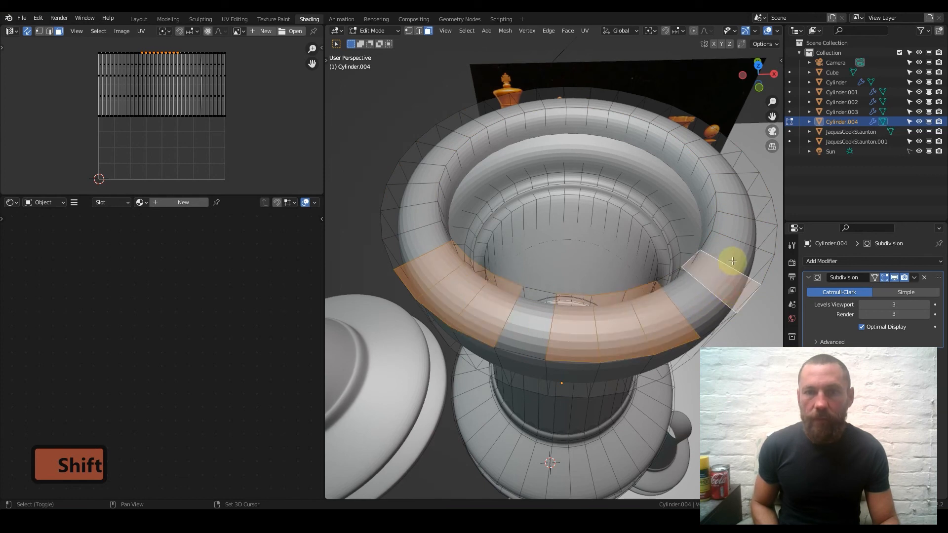
left_click(735, 215, "shift")
Extend the selection around the rest of the rim's top in groups of three faces separated by single-face gaps.
left_click(736, 189, "shift")
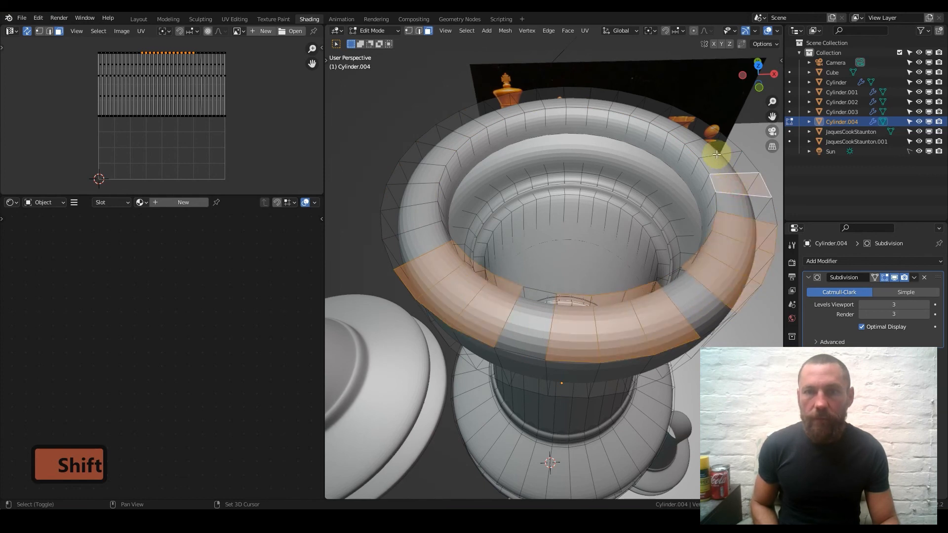
left_click(718, 163, "shift")
left_click(691, 145, "shift")
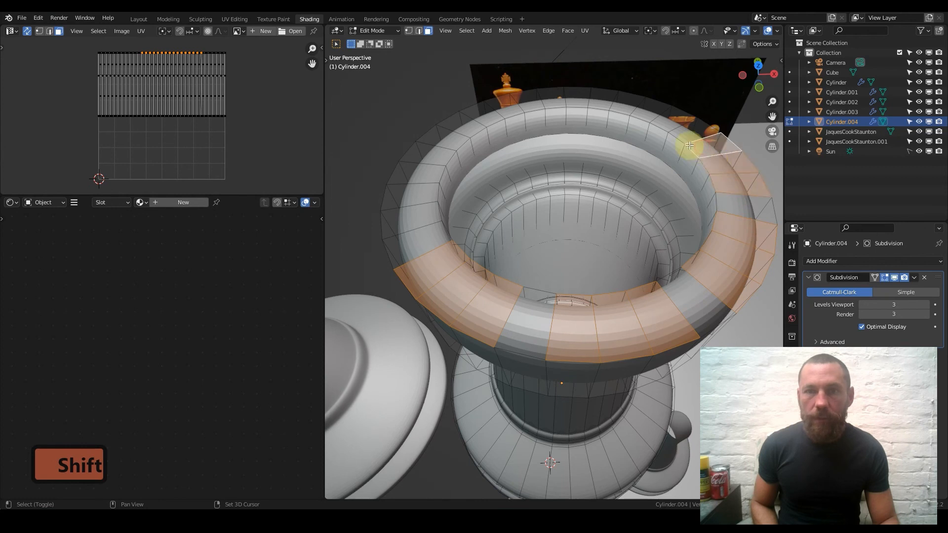
left_click(665, 123, "shift")
left_click(626, 113, "shift")
left_click(598, 106, "shift")
left_click(577, 103, "shift")
left_click(553, 104, "shift")
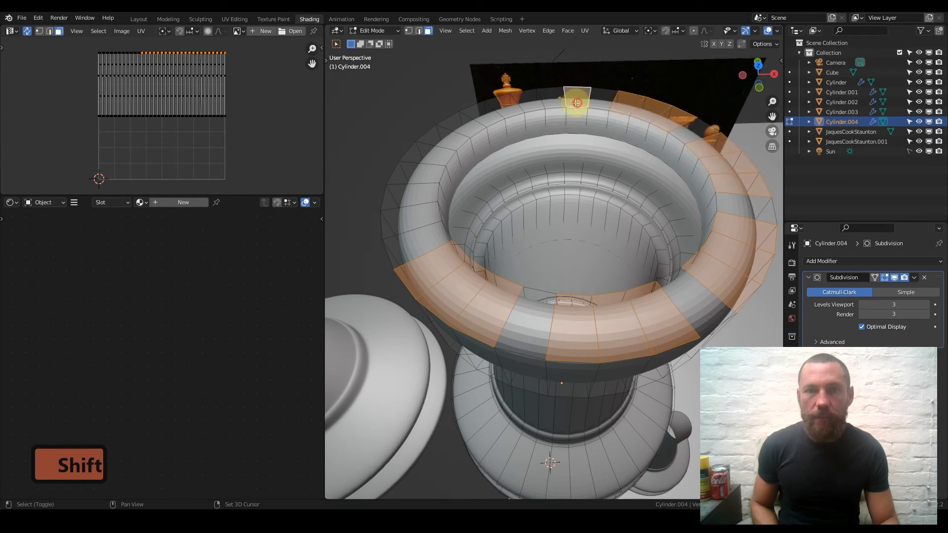
left_click(496, 105, "shift")
left_click(473, 117, "shift")
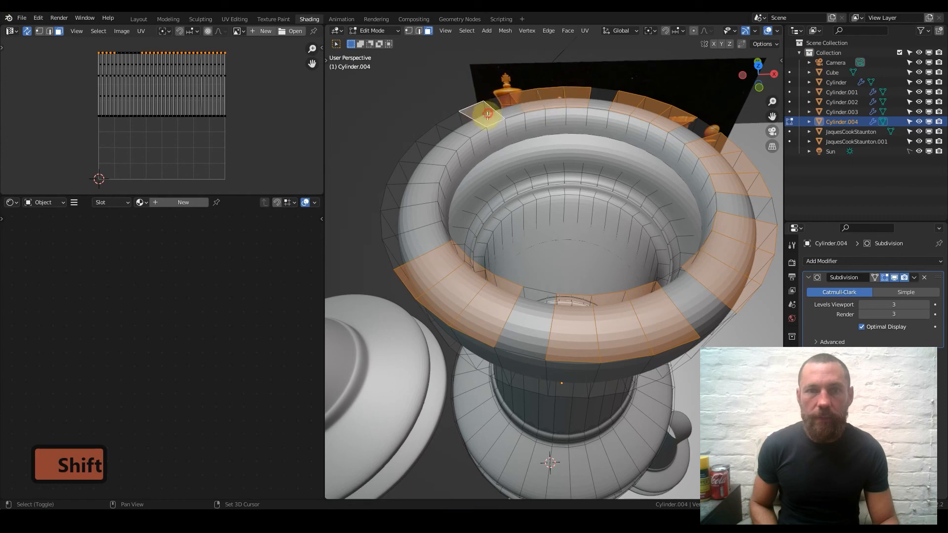
left_click(445, 141, "shift")
left_click(422, 173, "shift")
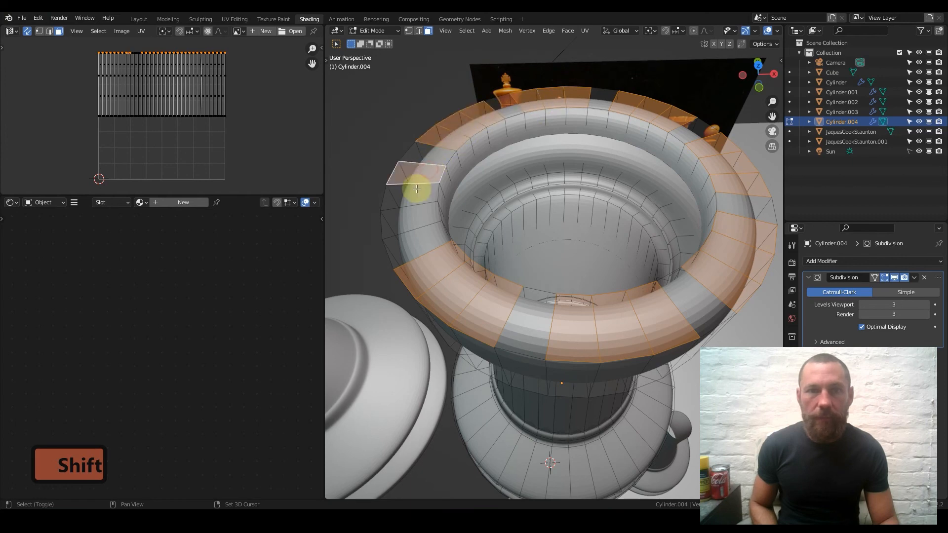
left_click(421, 211, "shift")
Extrude the selected rim faces straight up along global Z by about 0.05 m in front view to form the battlements.
key("1")
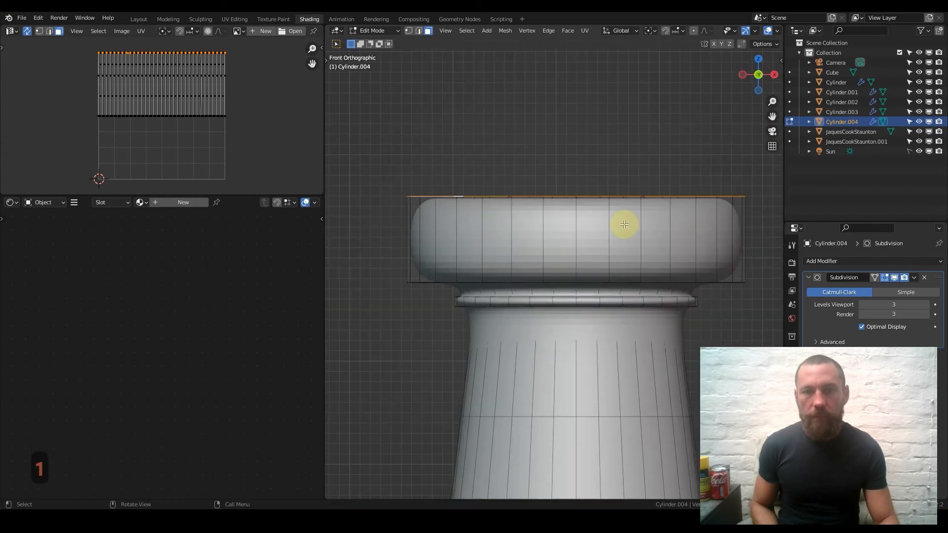
key("e")
key("z")
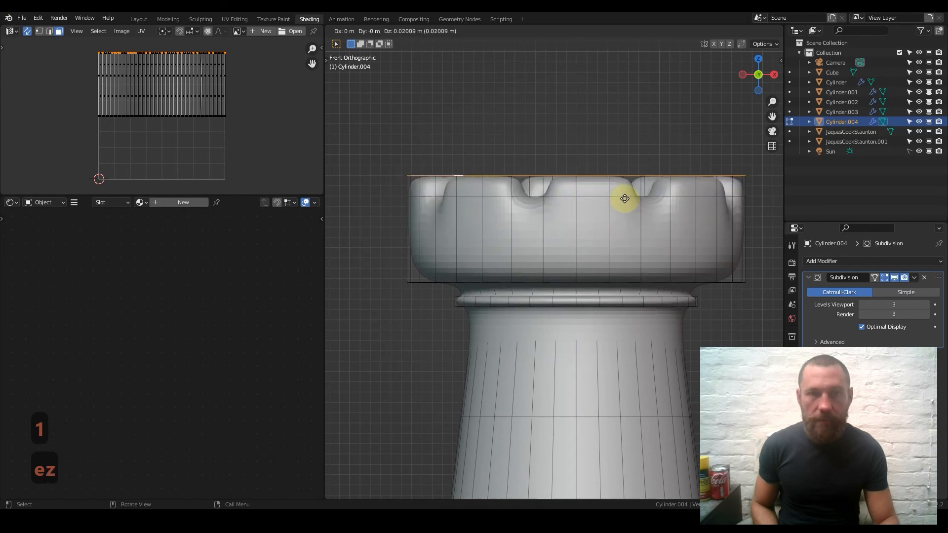
key("z")
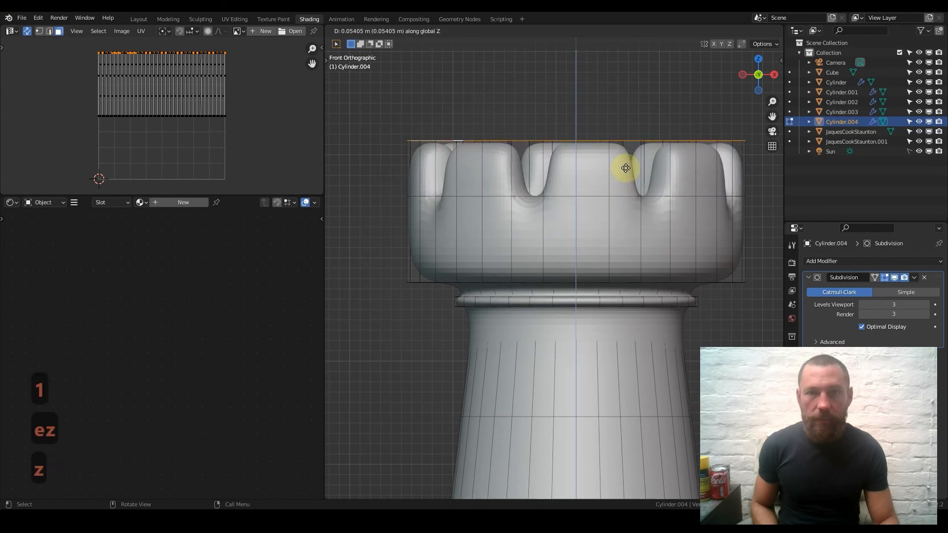
left_click(626, 170)
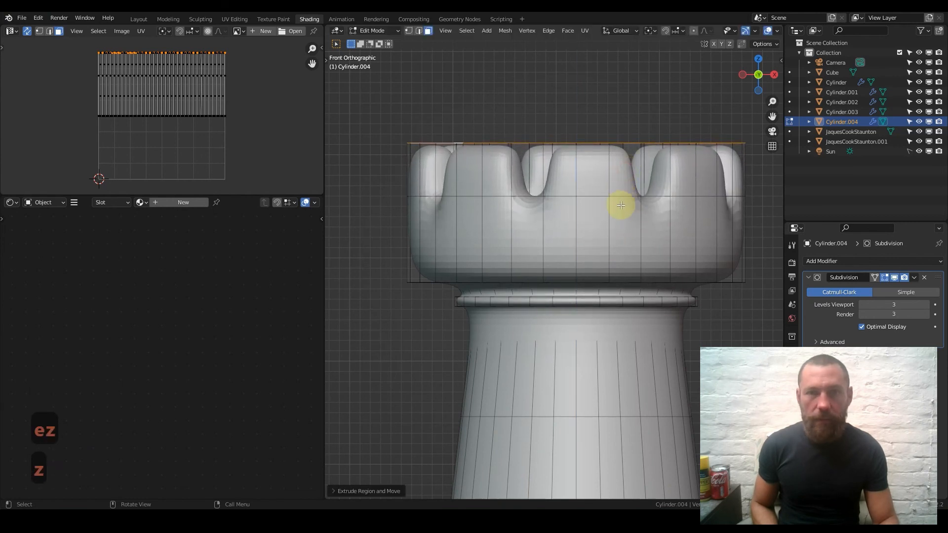
right_click(610, 244)
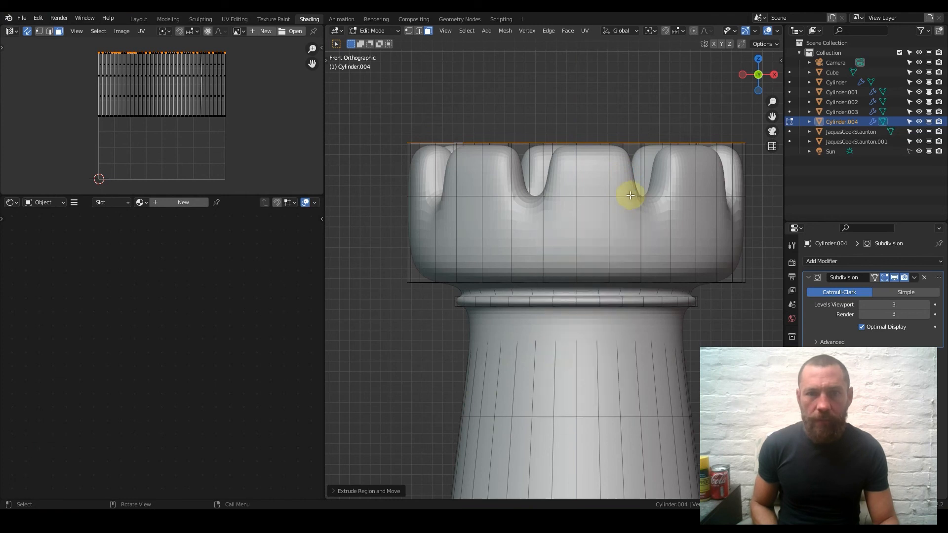
Add two horizontal loop cuts to the front-centre battlement, sliding one close to its top and one close to its base.
key("ctrl+r")
left_click(572, 171)
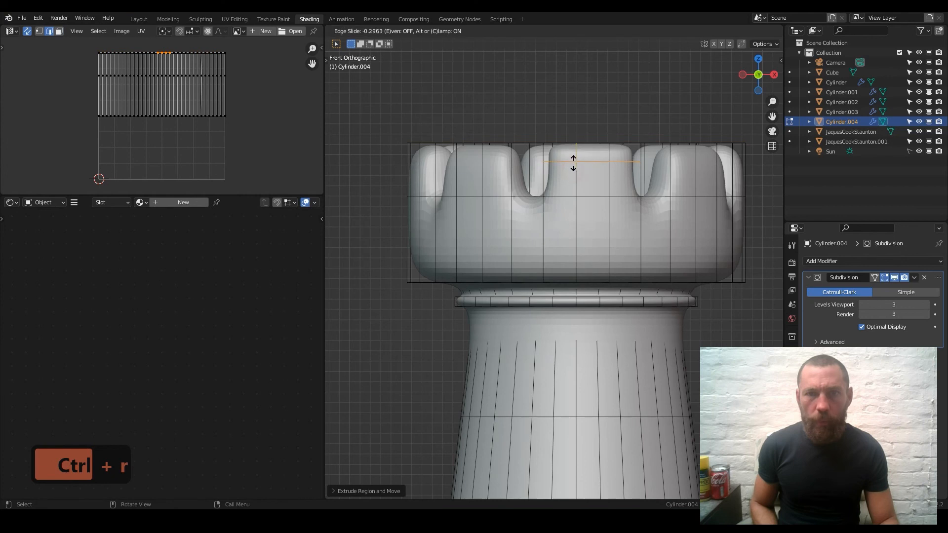
left_click(572, 152)
key("ctrl+r")
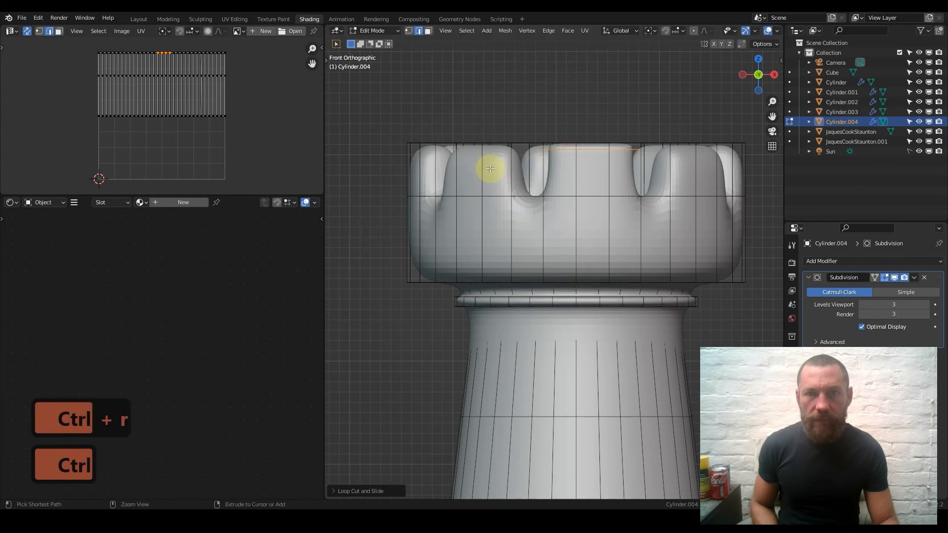
left_click(548, 170)
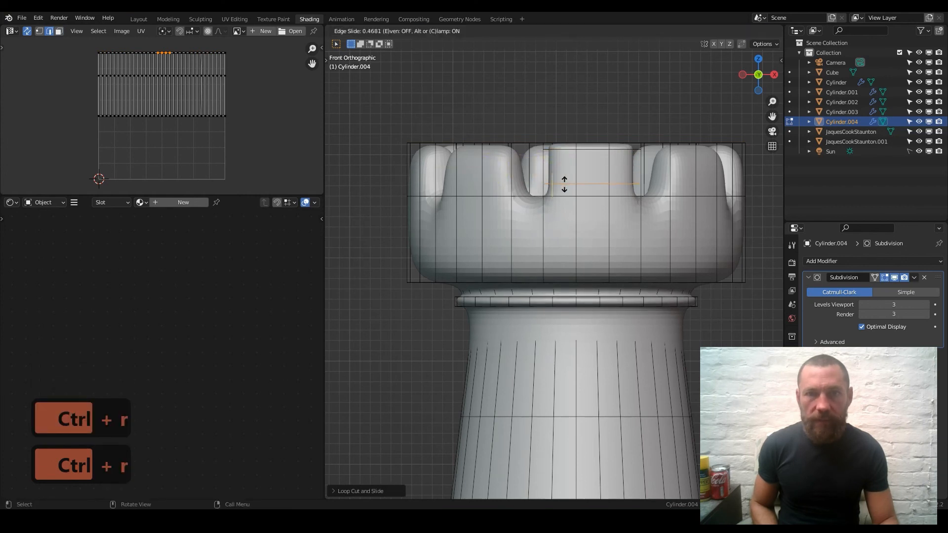
left_click(565, 190)
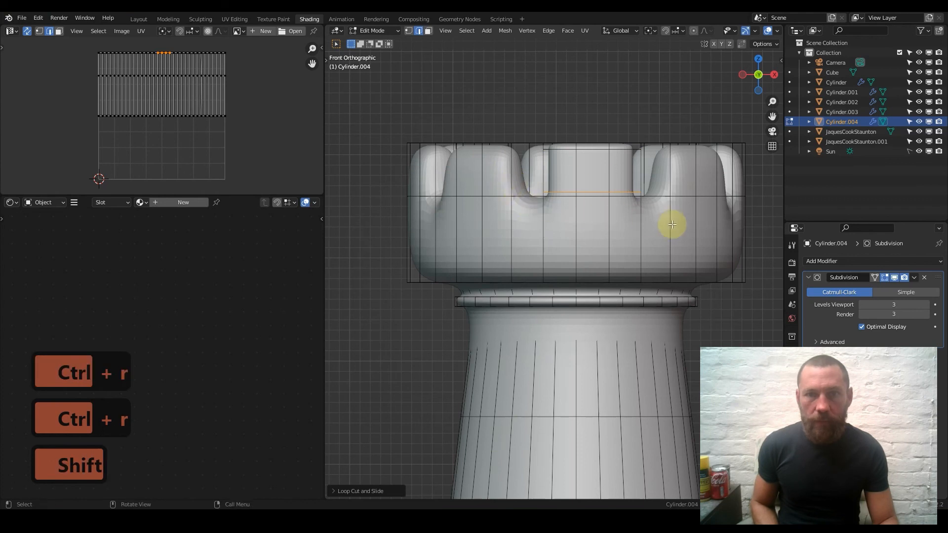
Add a centred horizontal loop cut to the battlement left of the front-centre one and bevel it out near its top and base.
key("ctrl+r")
left_click(480, 168)
left_click(479, 170)
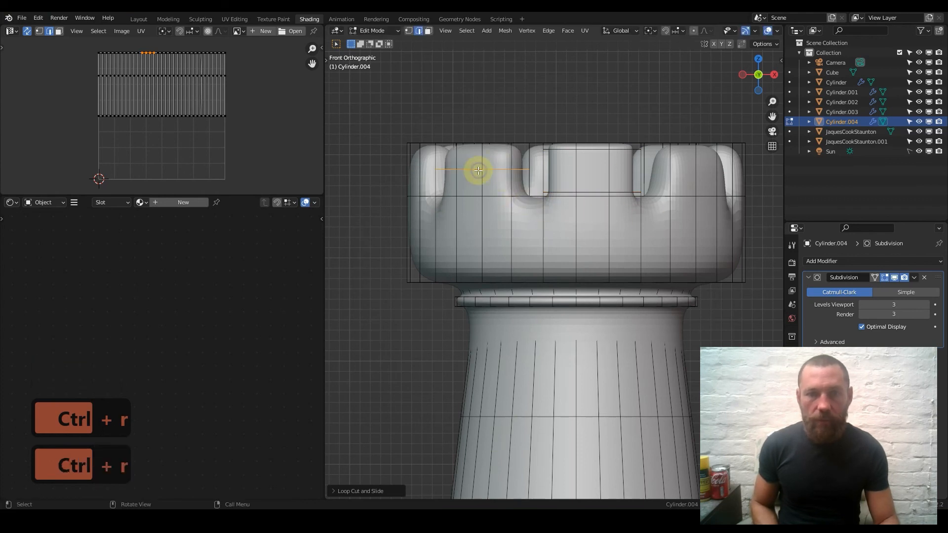
key("ctrl+b")
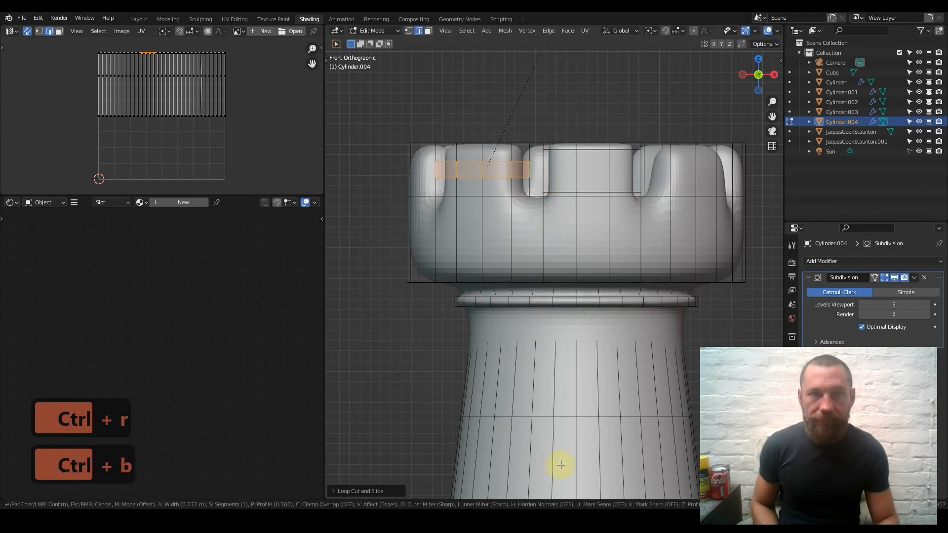
left_click(621, 410)
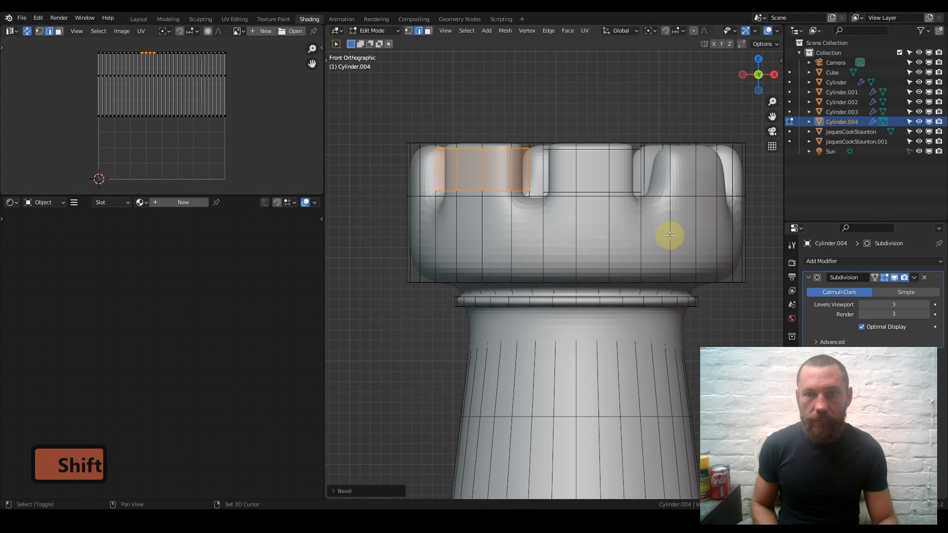
Add a horizontal loop cut to the battlement right of the front-centre one and bevel it out near its top and base.
middle_click_drag(645, 254, 511, 288, "shift")
key("ctrl+r")
double_click(565, 207)
key("ctrl+b")
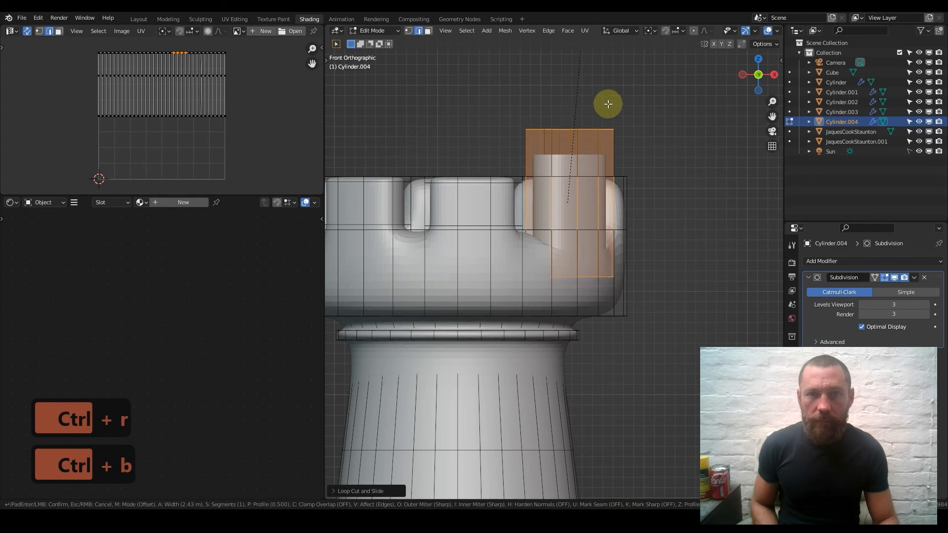
left_click(583, 462)
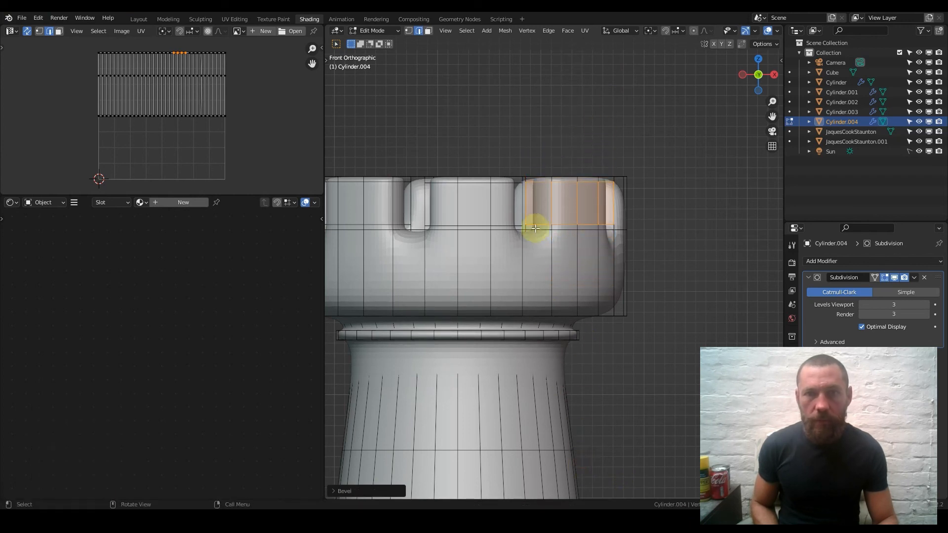
Cut a horizontal loop around the following battlement on the rook's right side and bevel it out toward its top and base.
middle_click_drag(561, 214, 457, 246)
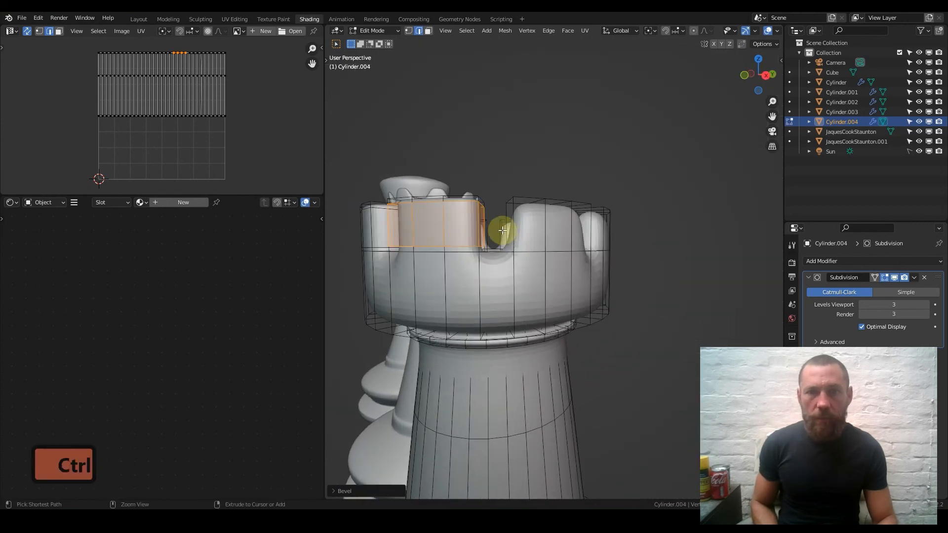
key("ctrl+r")
left_click(529, 234)
key("ctrl+b")
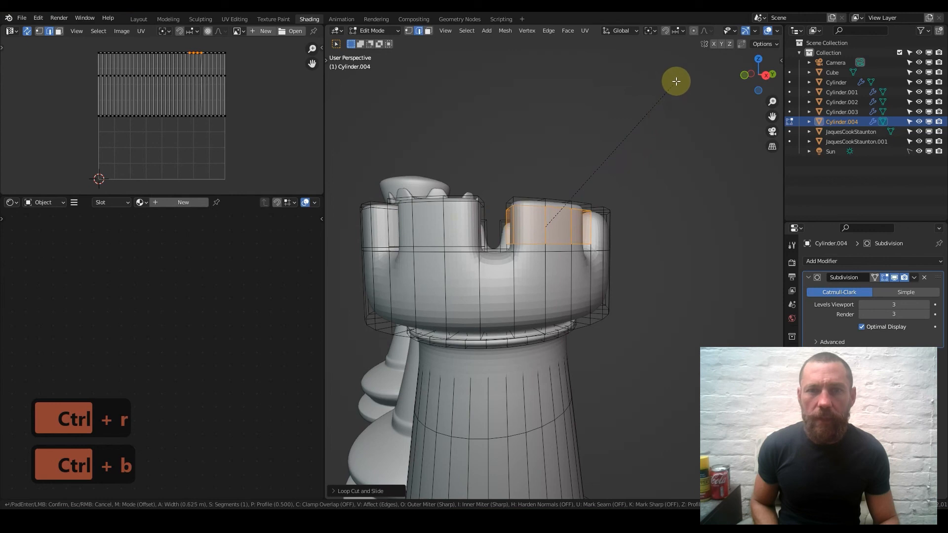
left_click(679, 73)
Add a horizontal loop cut to the next unsupported battlement on the rook's head and bevel it out toward its top and base.
middle_click_drag(587, 262, 494, 282)
middle_click_drag(640, 246, 516, 251, "shift")
key("ctrl+r")
left_click(517, 241)
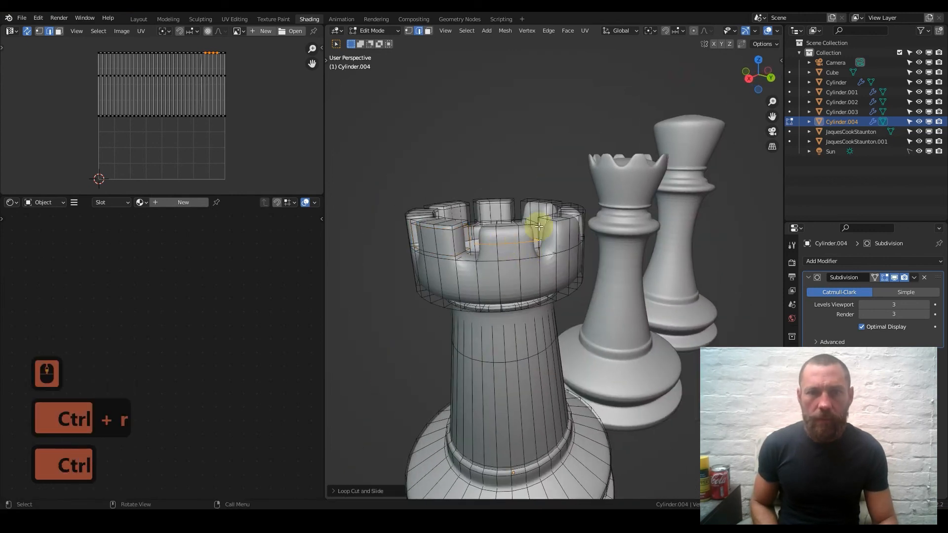
key("ctrl+b")
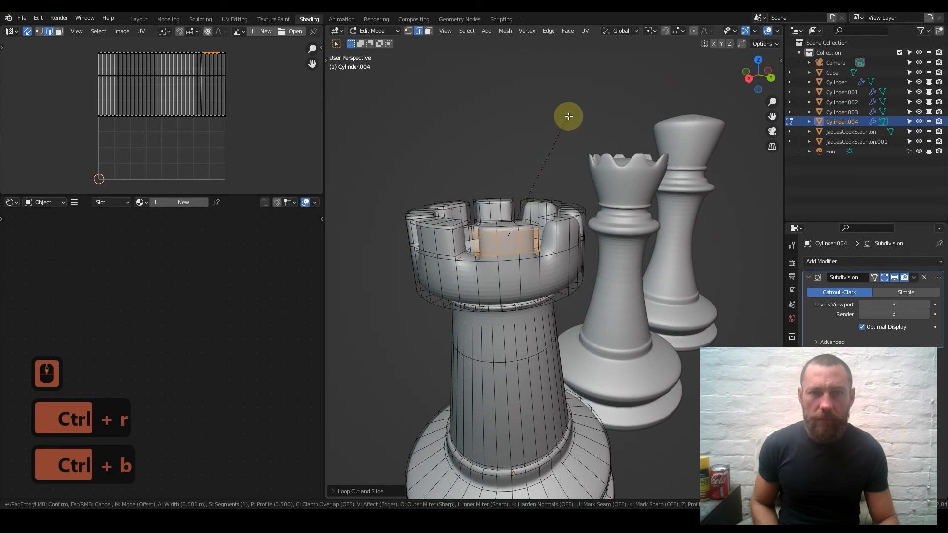
left_click(568, 114)
Add a centred horizontal loop cut to the adjacent battlement around the rim and bevel it out near its top and base.
middle_click_drag(539, 248, 495, 229)
key("ctrl+r")
left_click(495, 223)
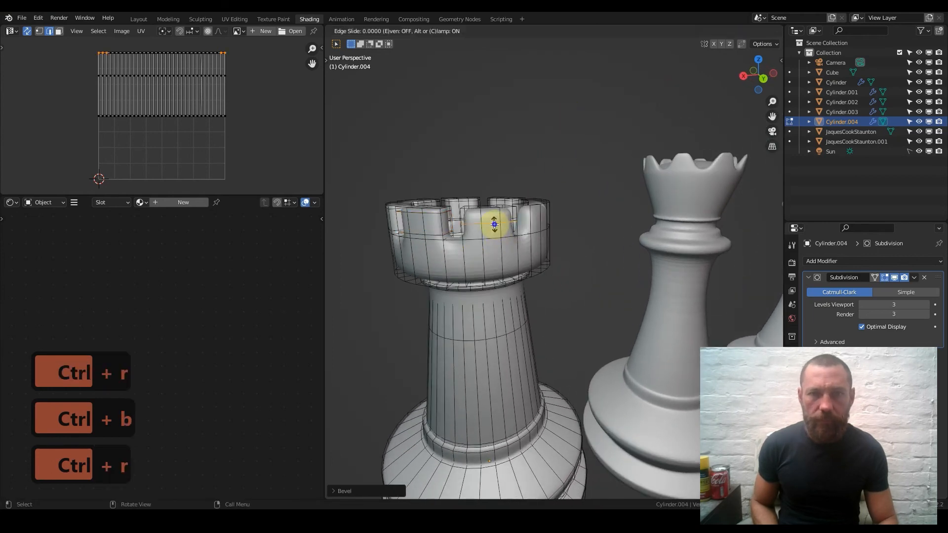
left_click(495, 223)
key("ctrl+b")
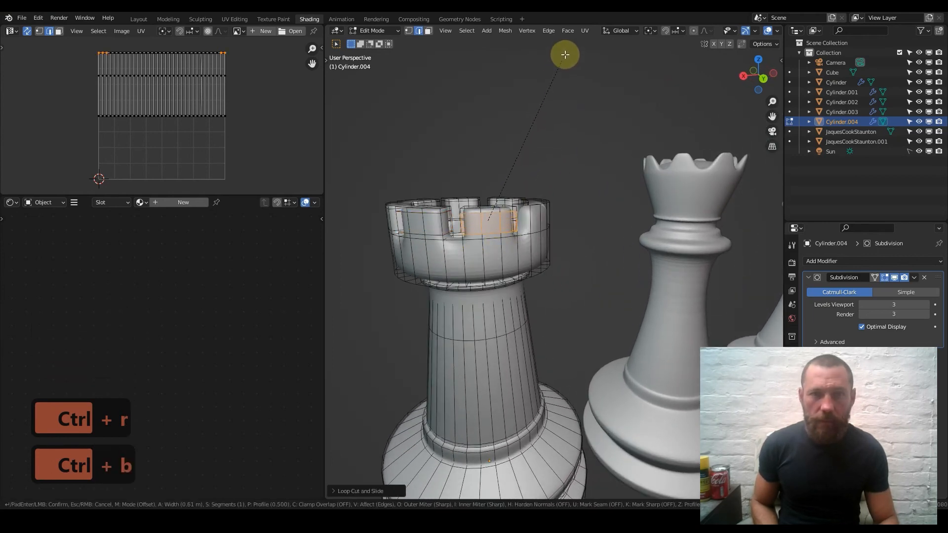
left_click(566, 51)
Cut a centred horizontal loop around the second-to-last unsupported battlement and bevel it into two supporting loops near its top and base.
middle_click_drag(513, 180, 487, 211)
key("ctrl+r")
left_click(482, 214)
left_click(484, 212)
key("ctrl+b")
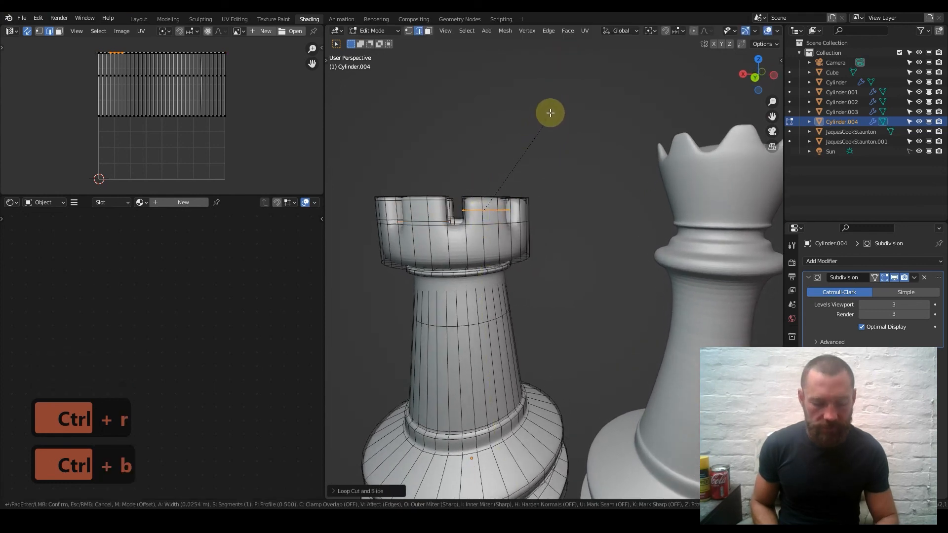
left_click(568, 57)
Cut a centred horizontal loop around the last unsupported battlement and bevel it out toward its top and base.
mouse_move(499, 212)
middle_mouse_down()
mouse_move(450, 214)
mouse_move(497, 217)
middle_mouse_up()
key("ctrl+r")
left_click(550, 208)
left_click(548, 206)
key("ctrl+b")
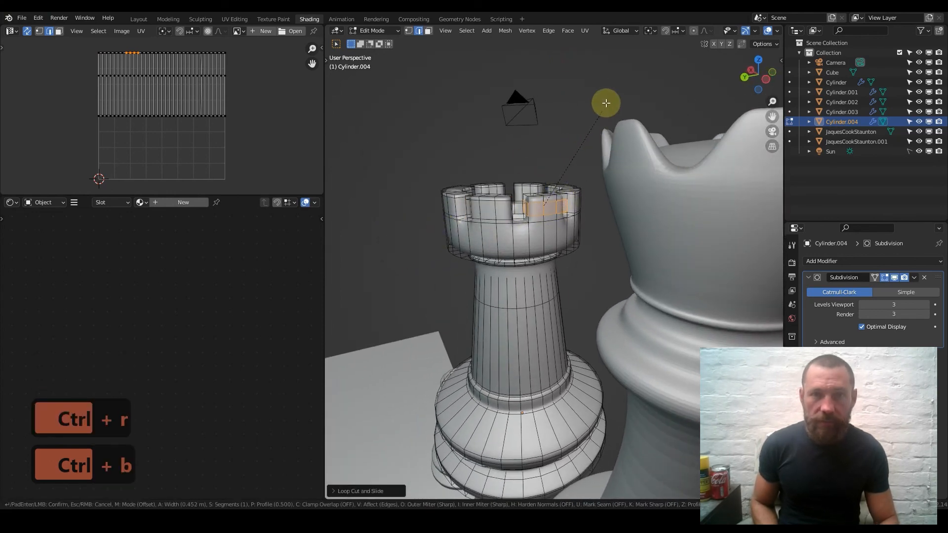
left_click(584, 156)
Add a horizontal loop cut around the rook's head below the battlements and slide it up close to their base.
middle_click_drag(567, 223, 461, 250)
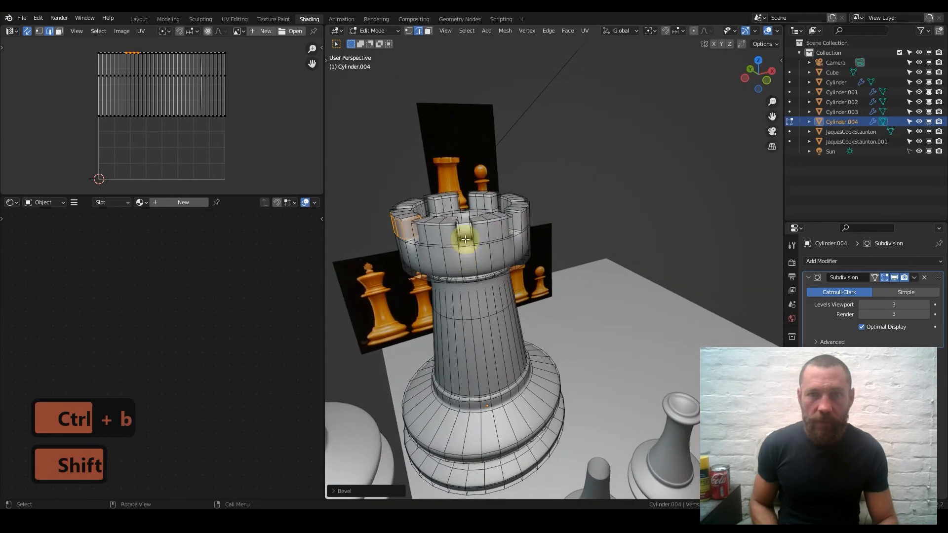
scroll(461, 247, "up", 3)
middle_click_drag(465, 268, 565, 242)
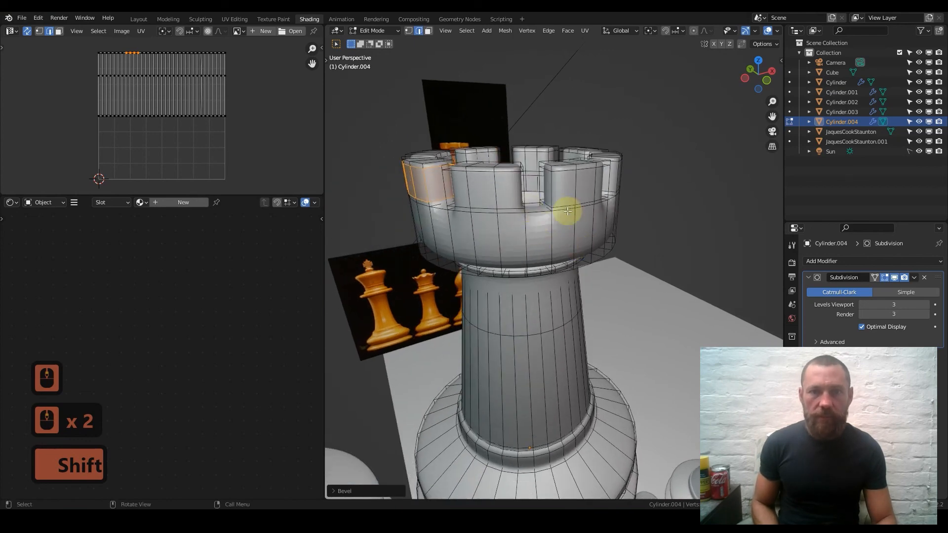
mouse_move(556, 220)
middle_mouse_down()
mouse_move(567, 215)
mouse_move(500, 207)
mouse_move(501, 195)
mouse_move(535, 201)
mouse_move(554, 223)
middle_mouse_up()
key("ctrl+r")
left_click(552, 239)
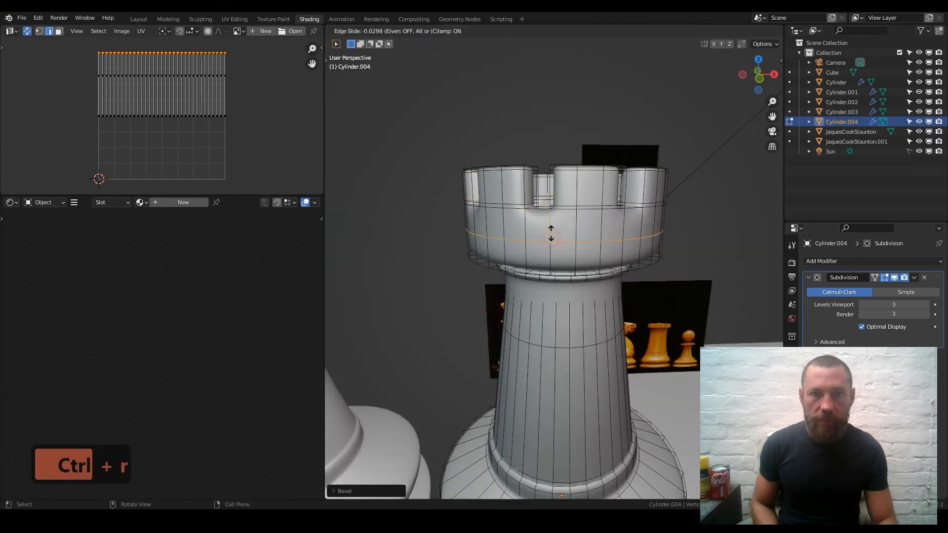
left_click(555, 206)
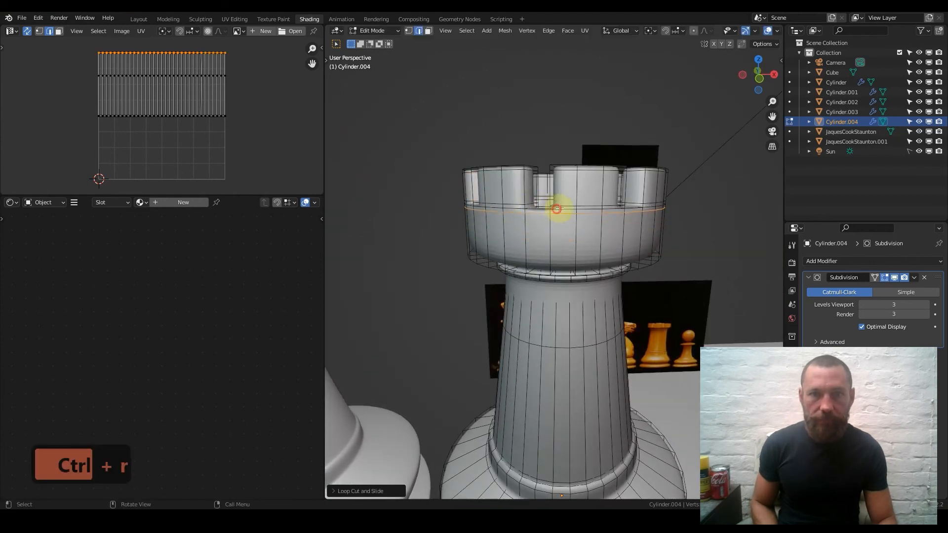
Leave mesh editing, show the rook in front orthographic view and save ChessBoard.blend.
key("Tab")
key("KP_1")
key("ctrl+s")
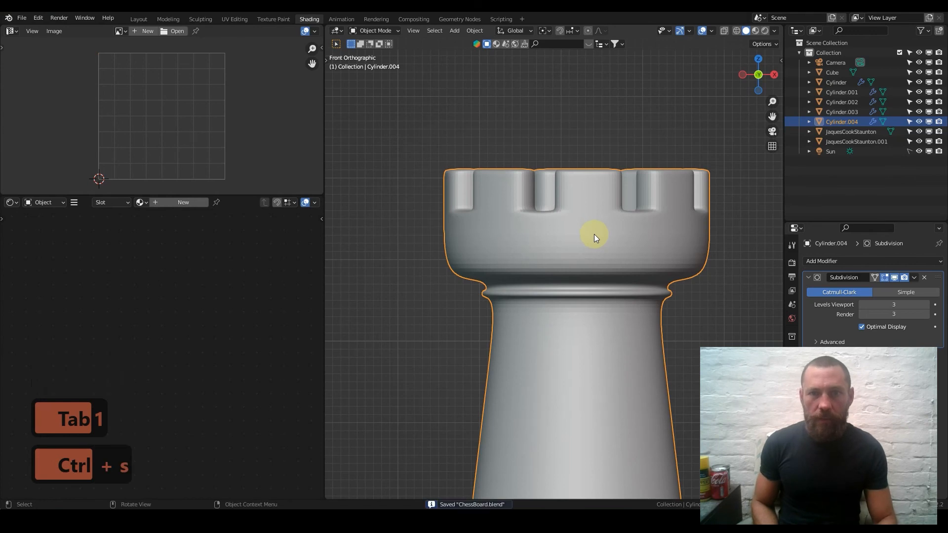
Move the rook slightly down so its base lines up with the king and queen, and deselect it.
scroll(594, 236, "down", 7)
left_click(582, 217)
scroll(557, 271, "down", 3)
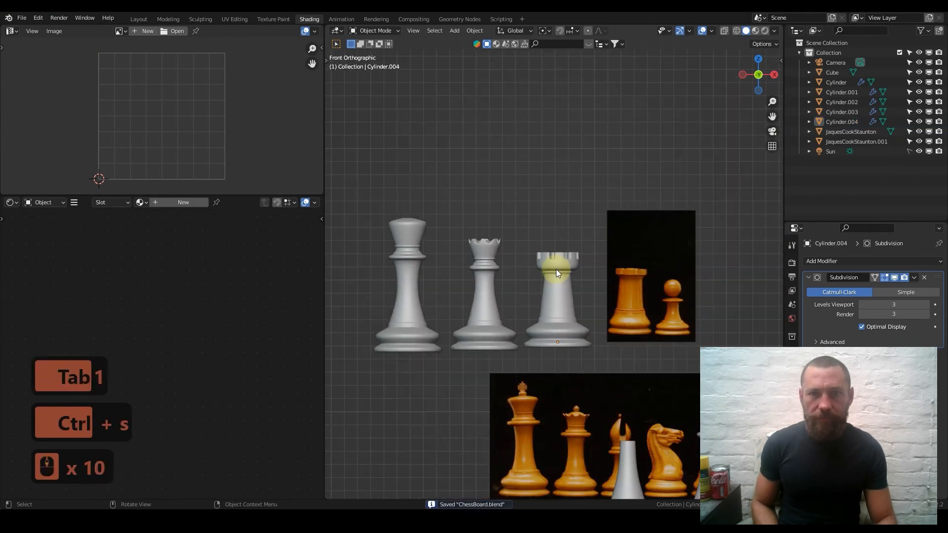
left_click(556, 270)
key("g")
key("shift")
left_click(559, 278)
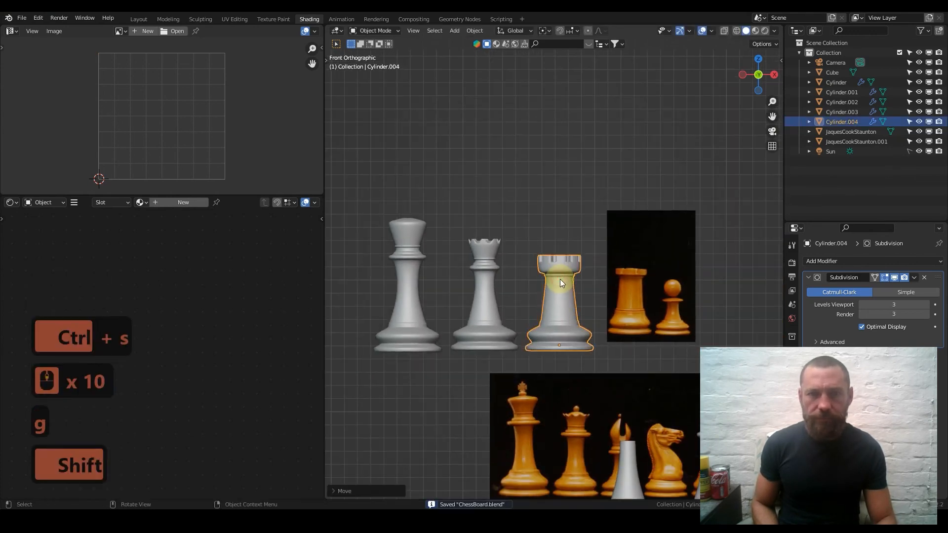
left_click(552, 217)
scroll(552, 217, "down", 2)
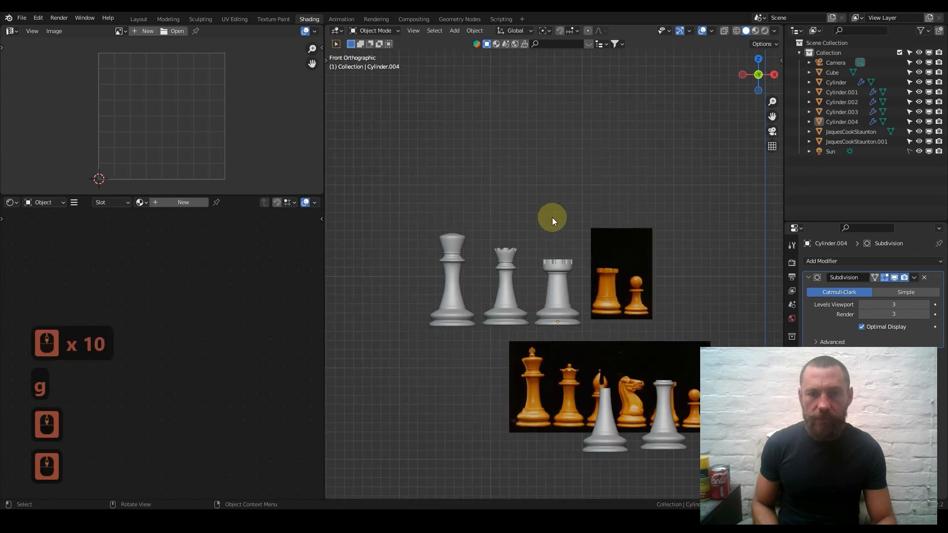
left_click(454, 31)
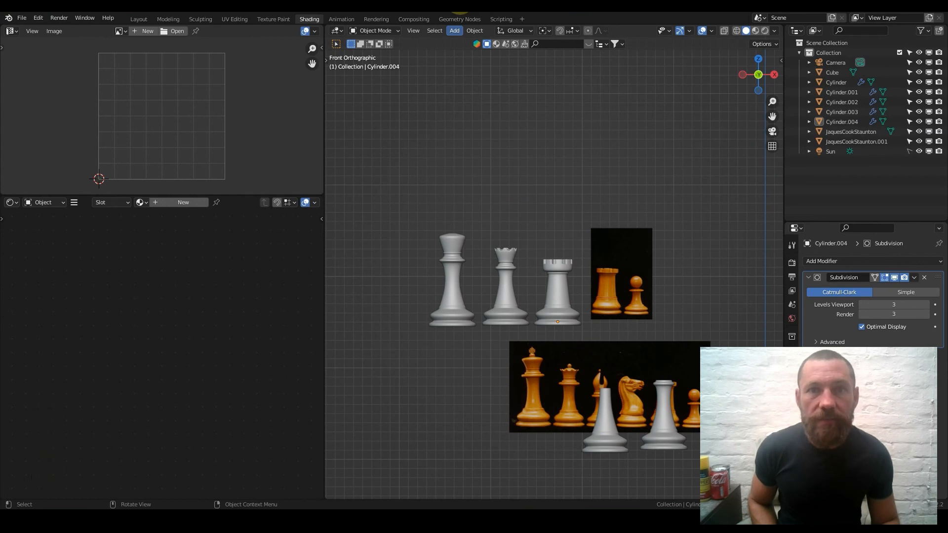
Move the rook-and-pawn reference image and the wide reference image of all pieces up above the row of modelled pieces.
left_click(637, 284)
key("g")
left_click(659, 210)
left_click(657, 363)
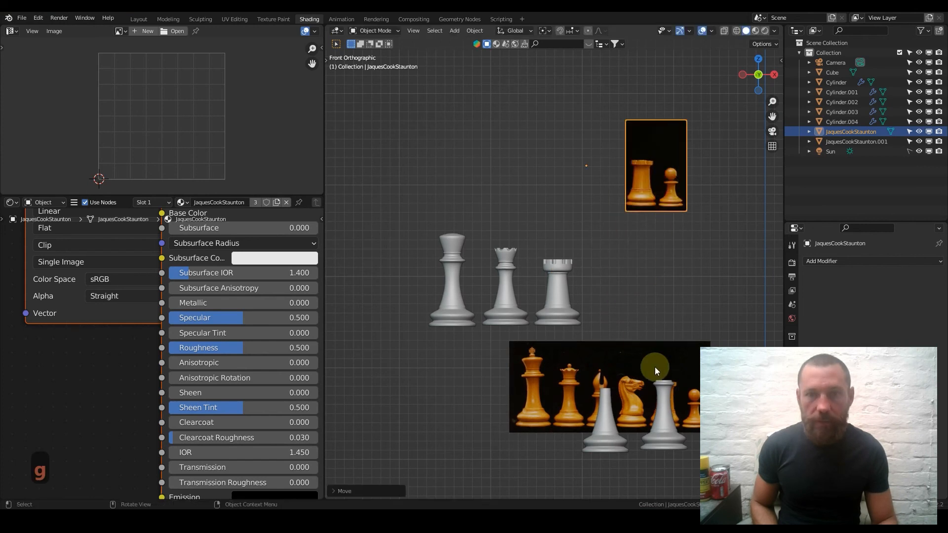
key("g")
left_click(556, 94)
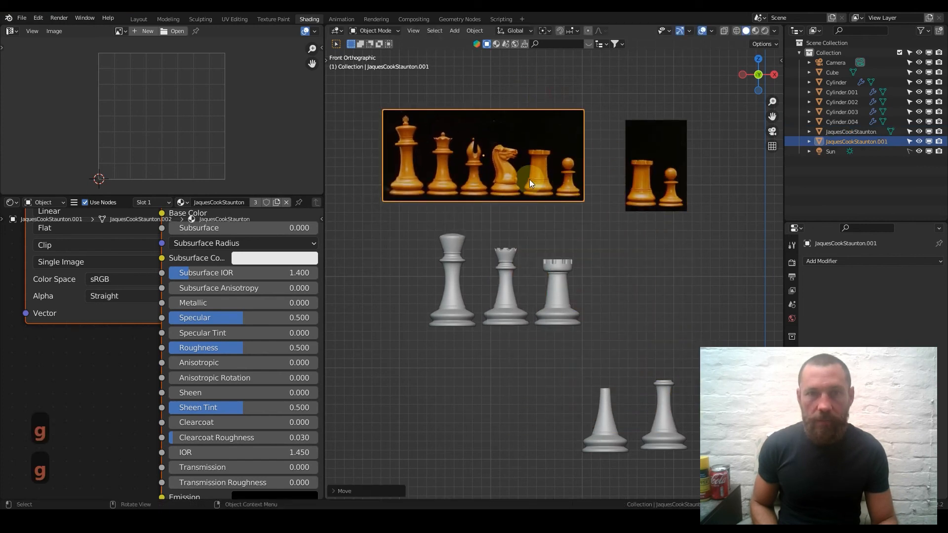